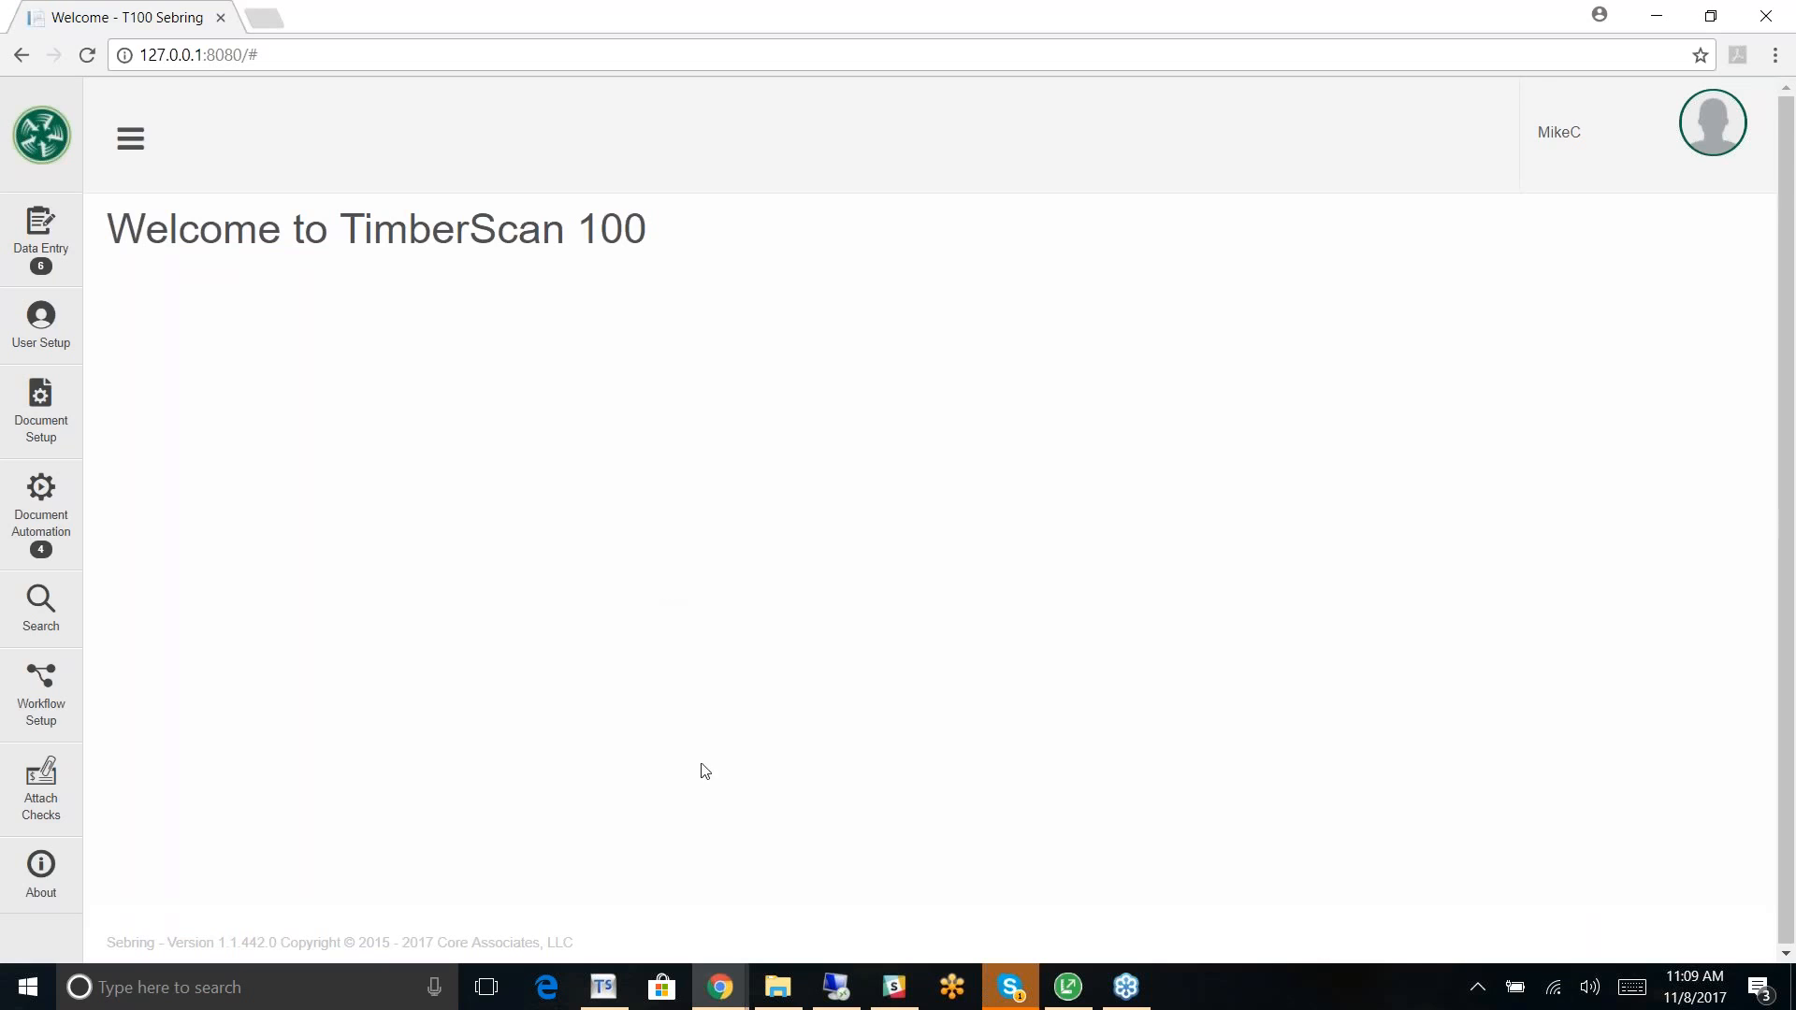
Step: Open the Acquire page and set the data entry group to DE and the image type to Invoice
{"action": "mouse_move", "coordinate": [720, 994]}
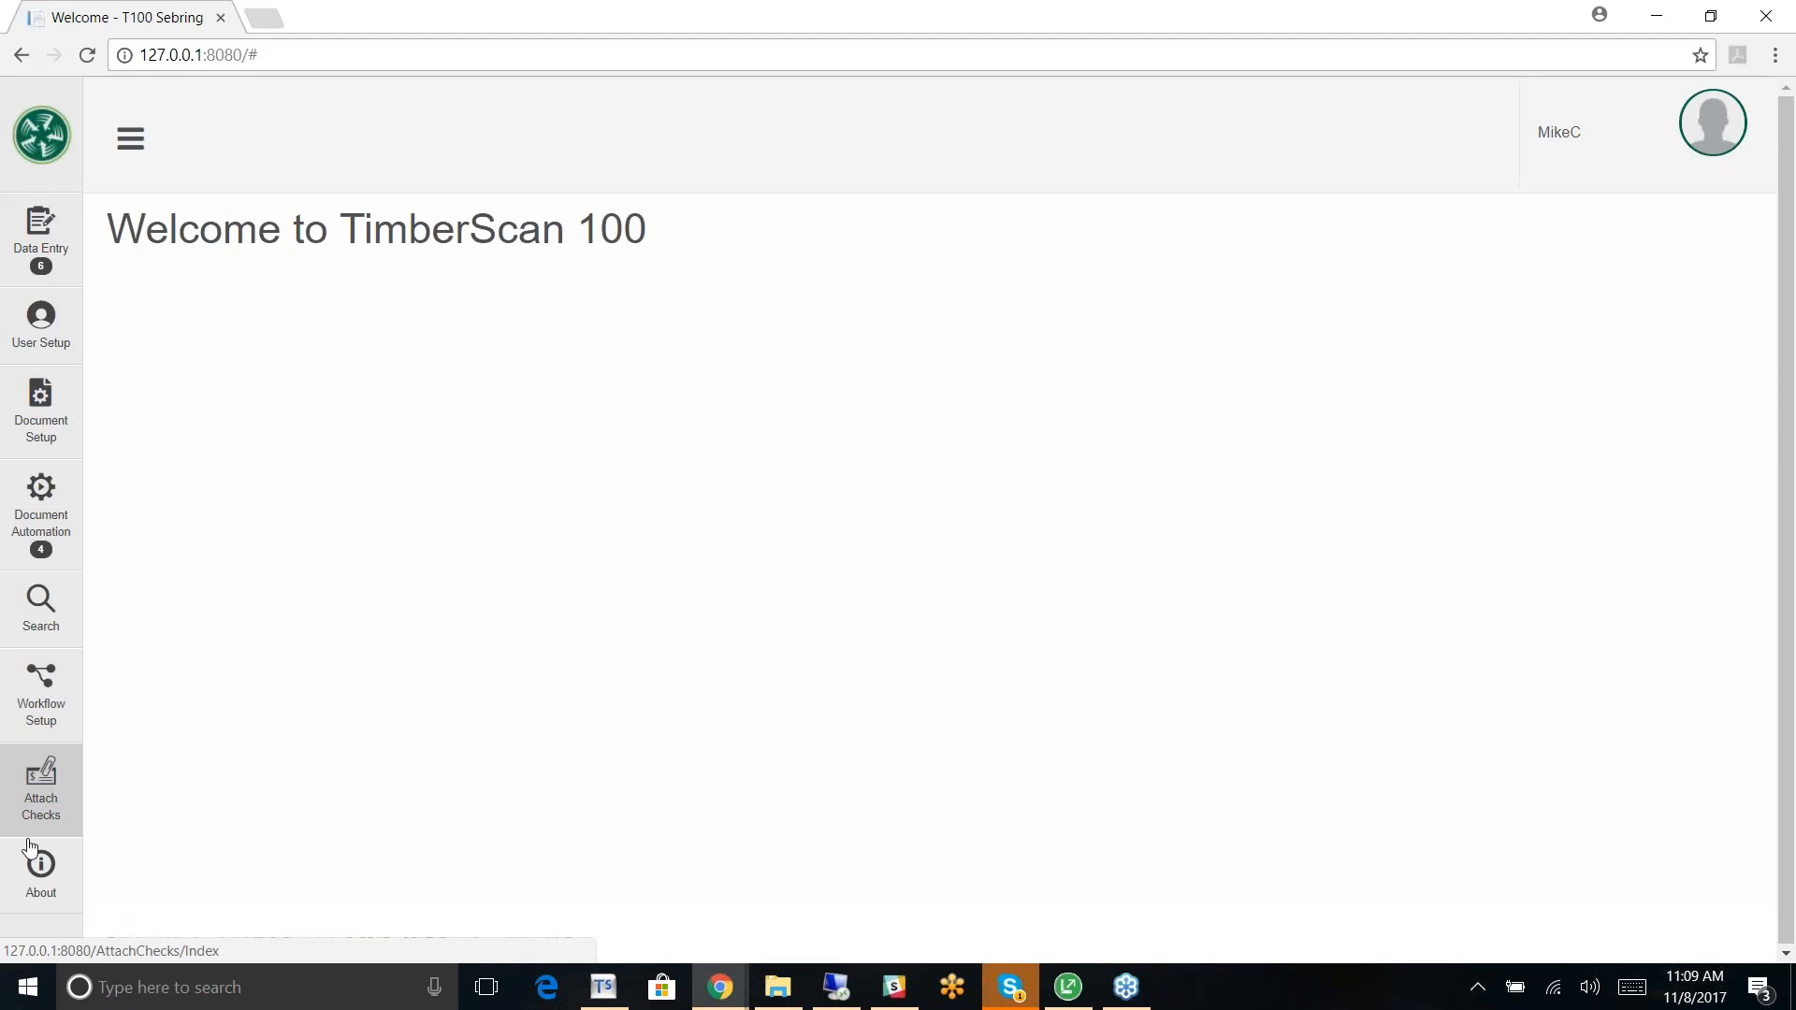
{"action": "left_click", "coordinate": [40, 225]}
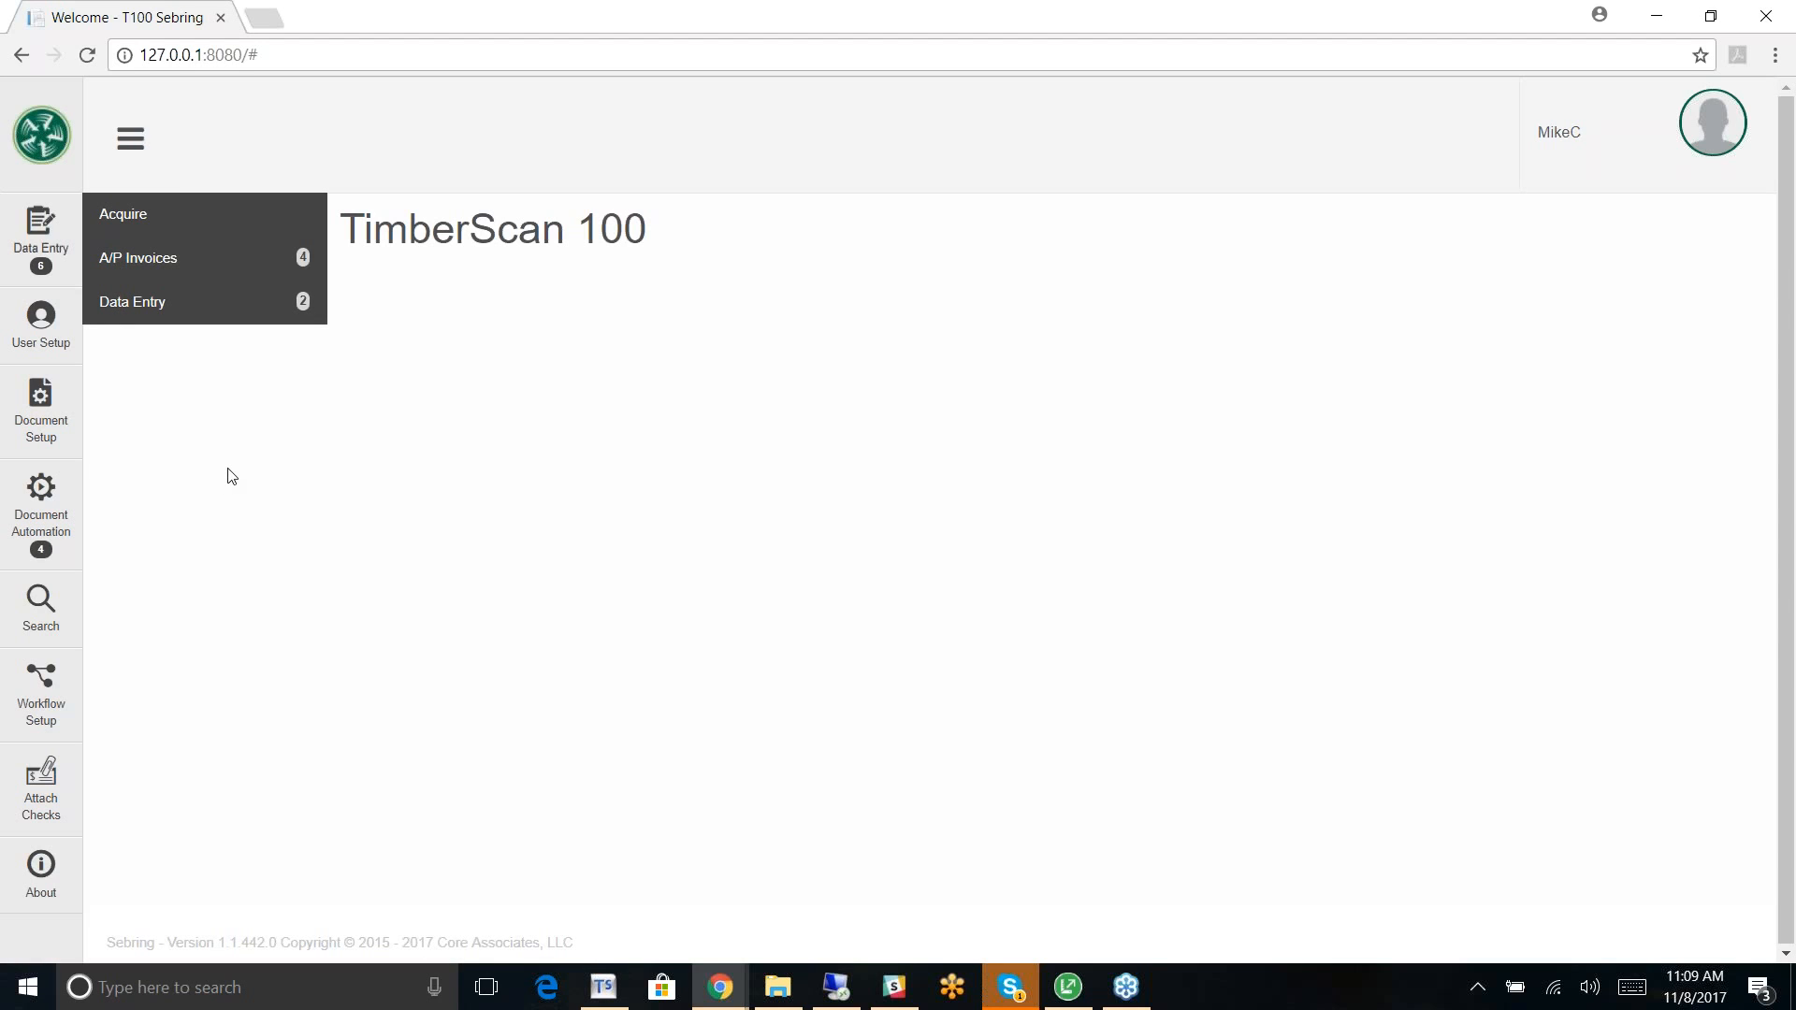
{"action": "left_click", "coordinate": [123, 219]}
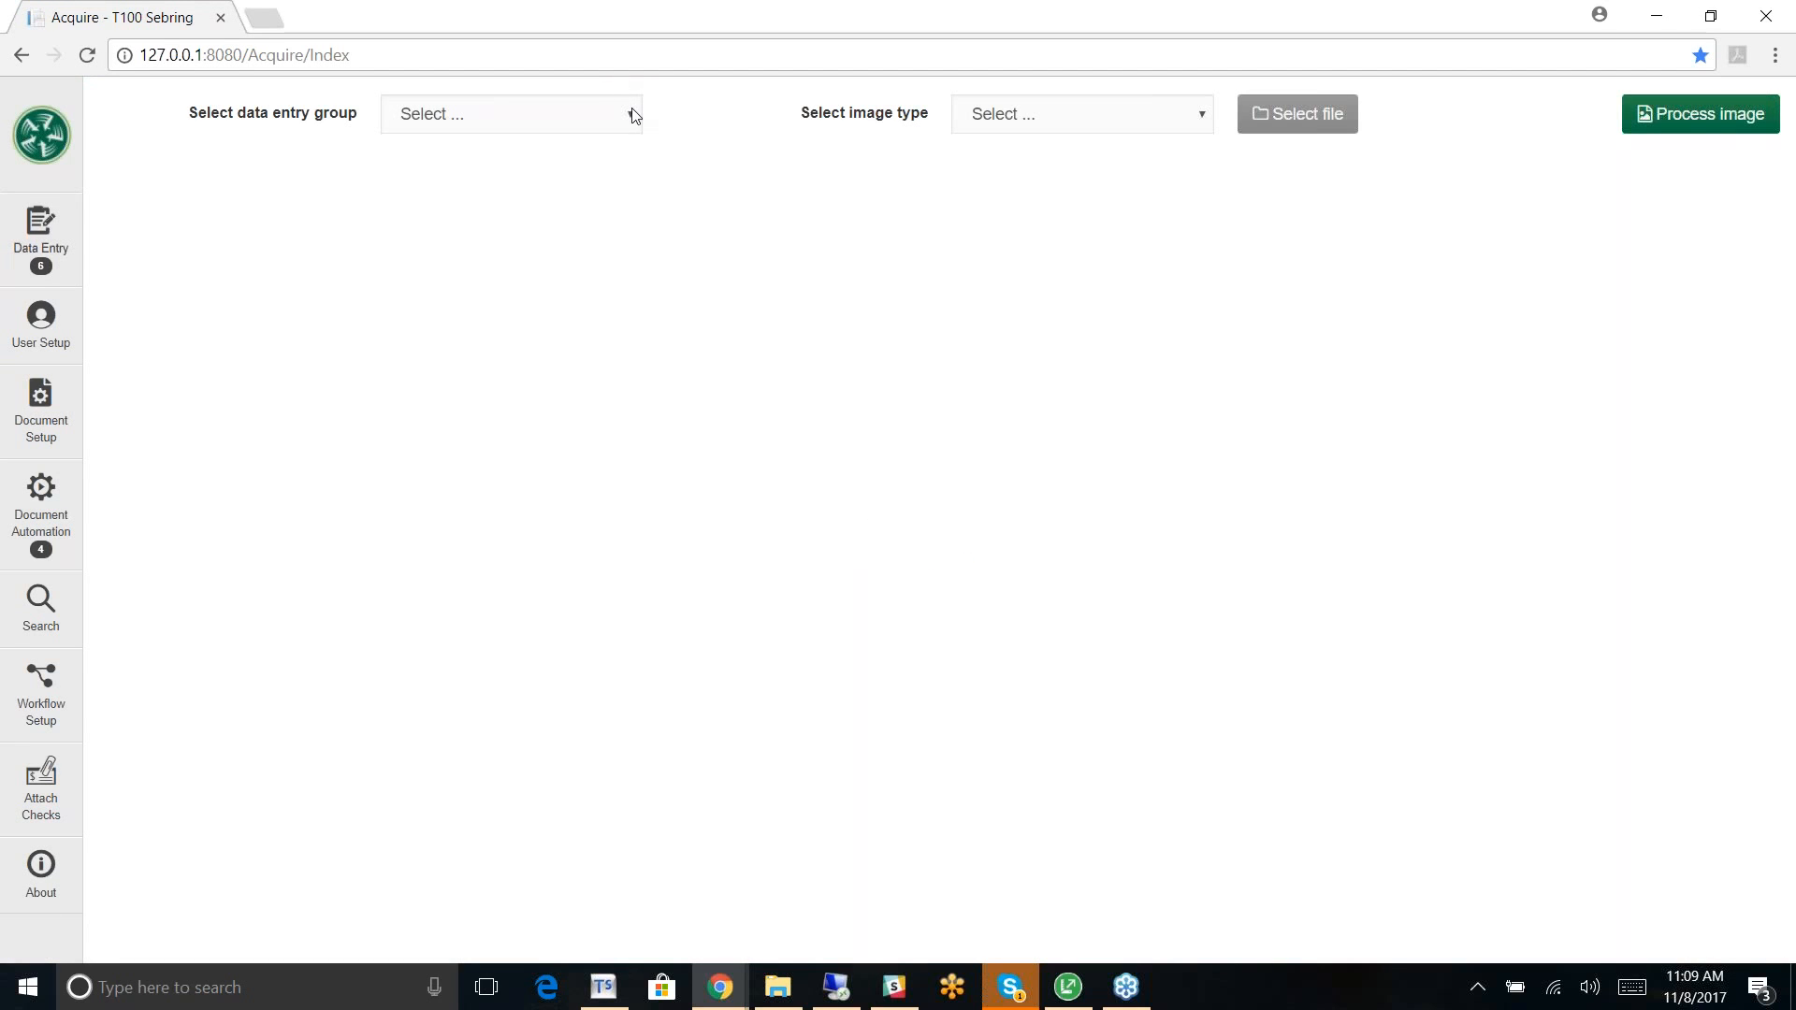
{"action": "left_click", "coordinate": [630, 115]}
{"action": "left_click", "coordinate": [576, 191]}
{"action": "left_click", "coordinate": [1209, 116]}
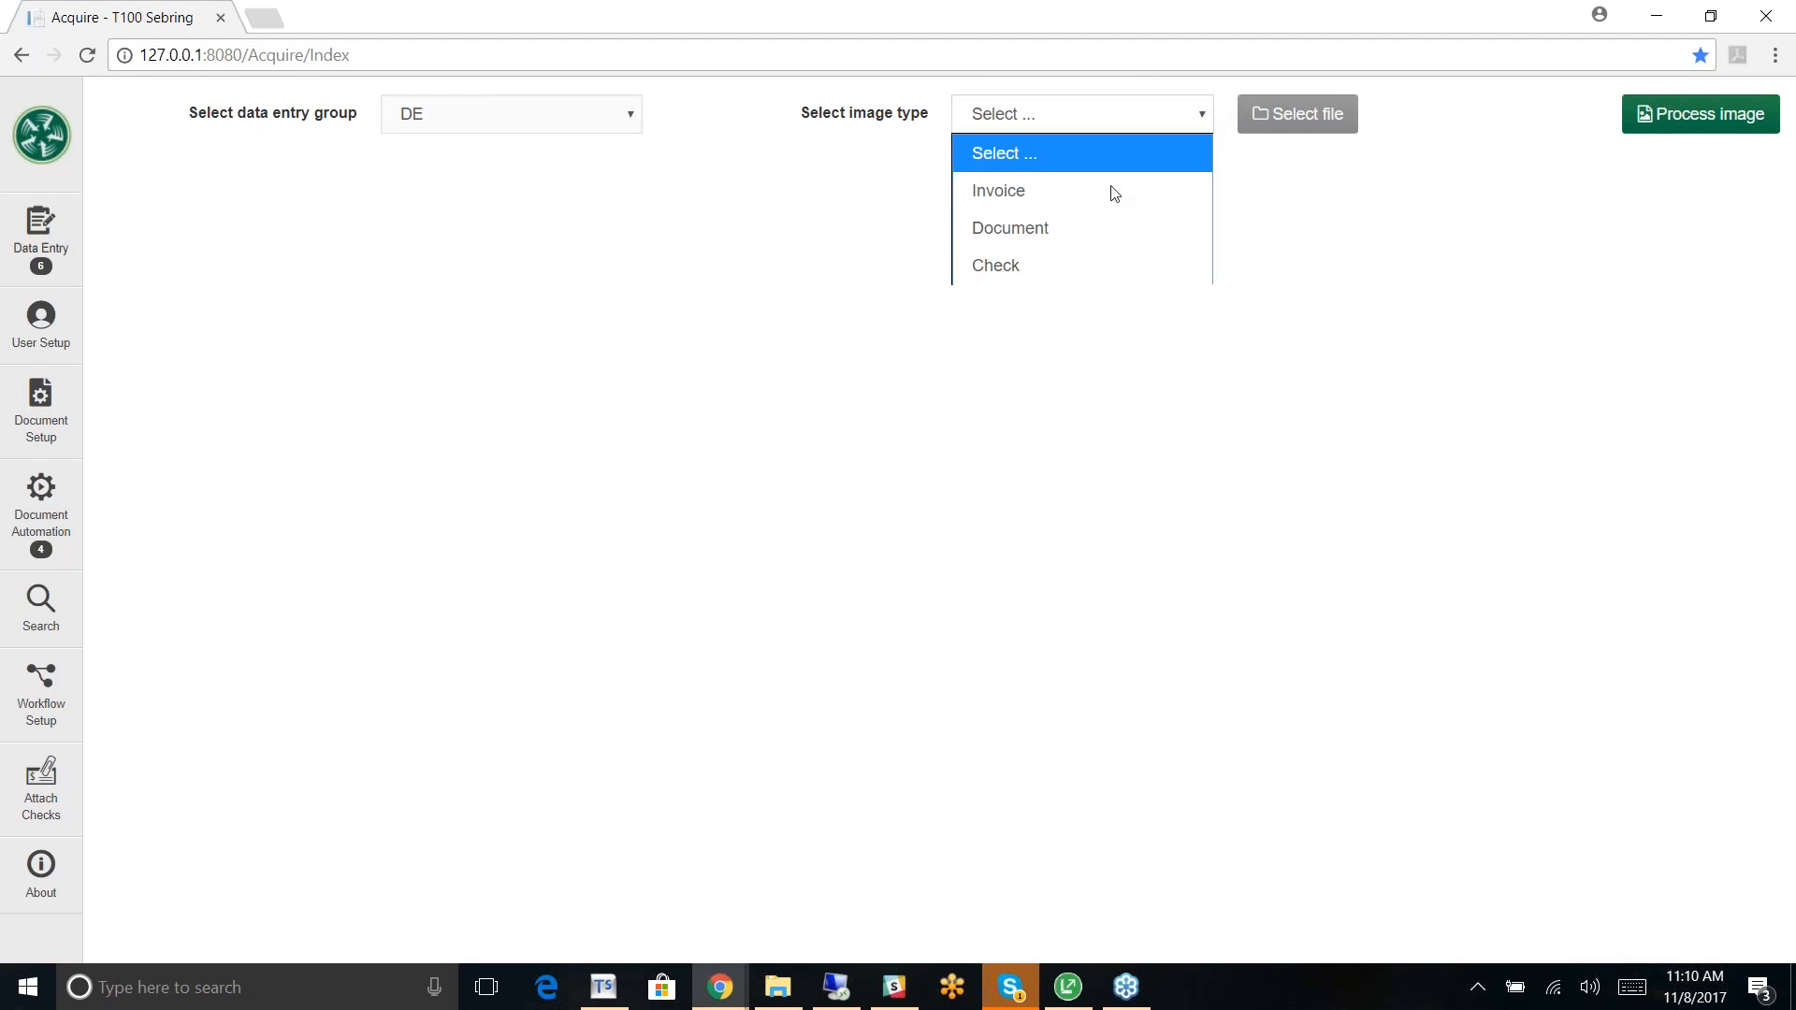
{"action": "left_click", "coordinate": [1075, 194]}
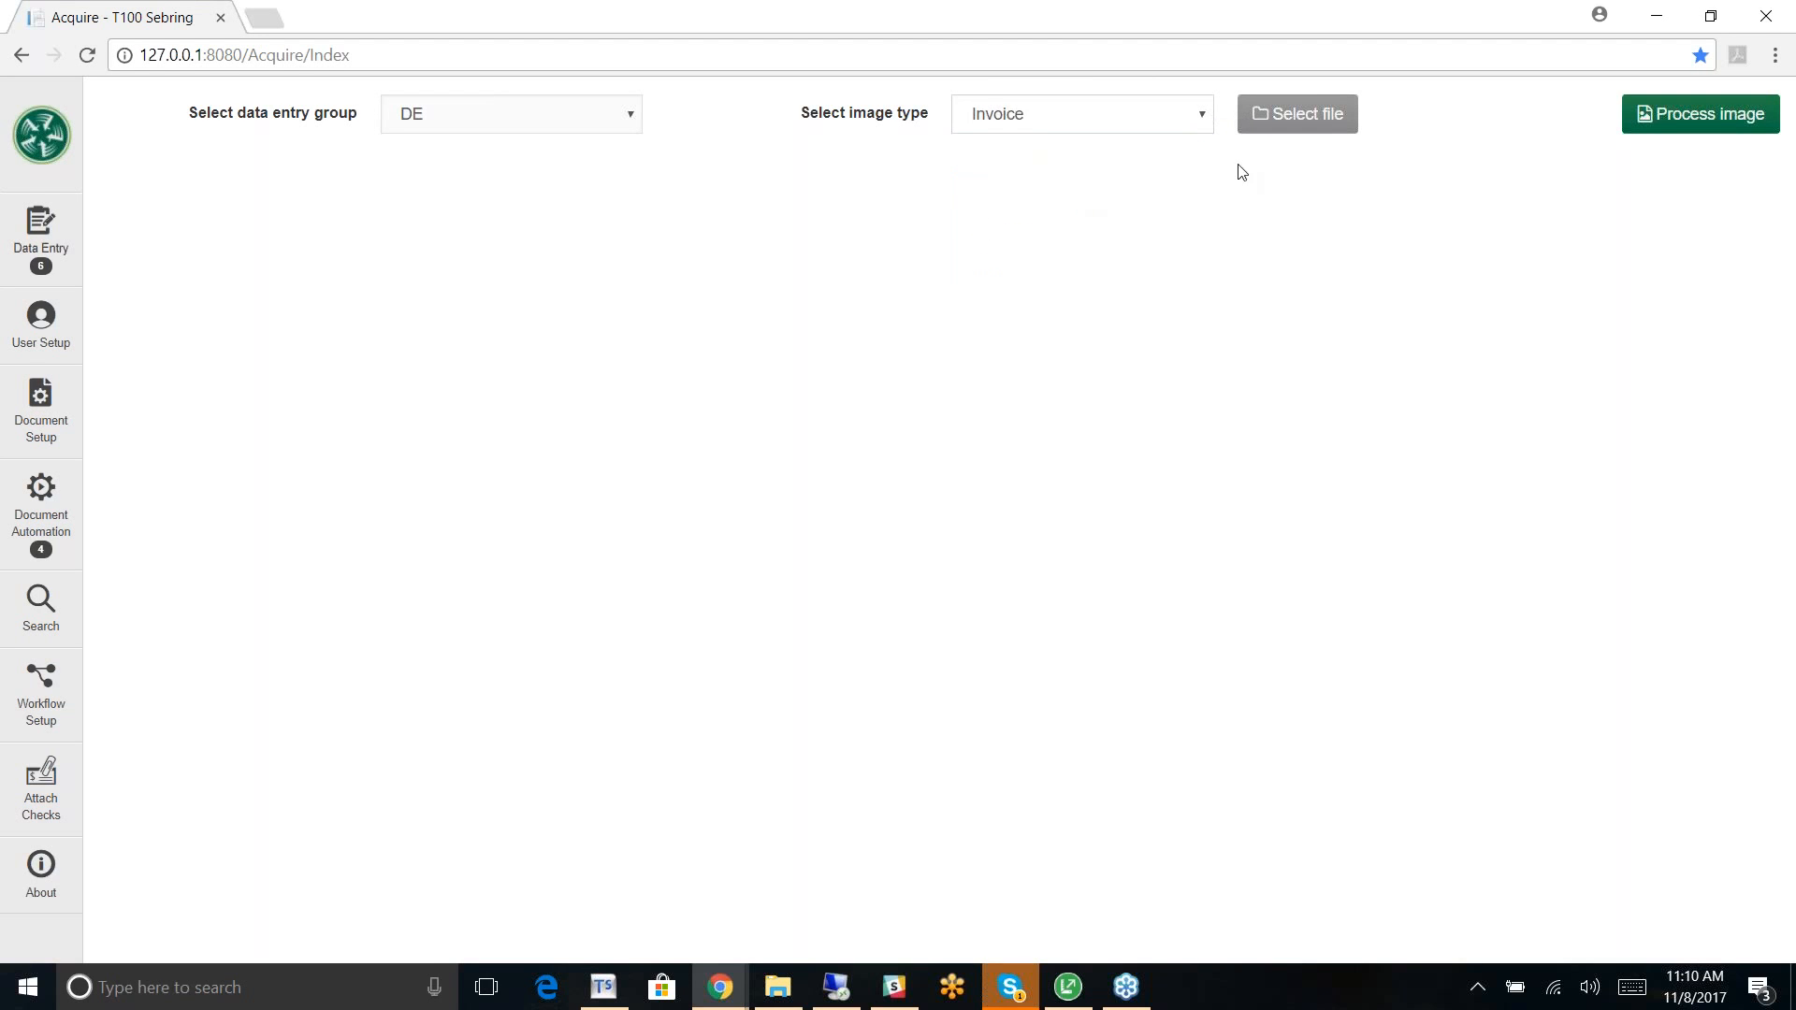
Step: Load Webbers.tif from the Desktop with manual invoice separation and process the image
{"action": "left_click", "coordinate": [1291, 114]}
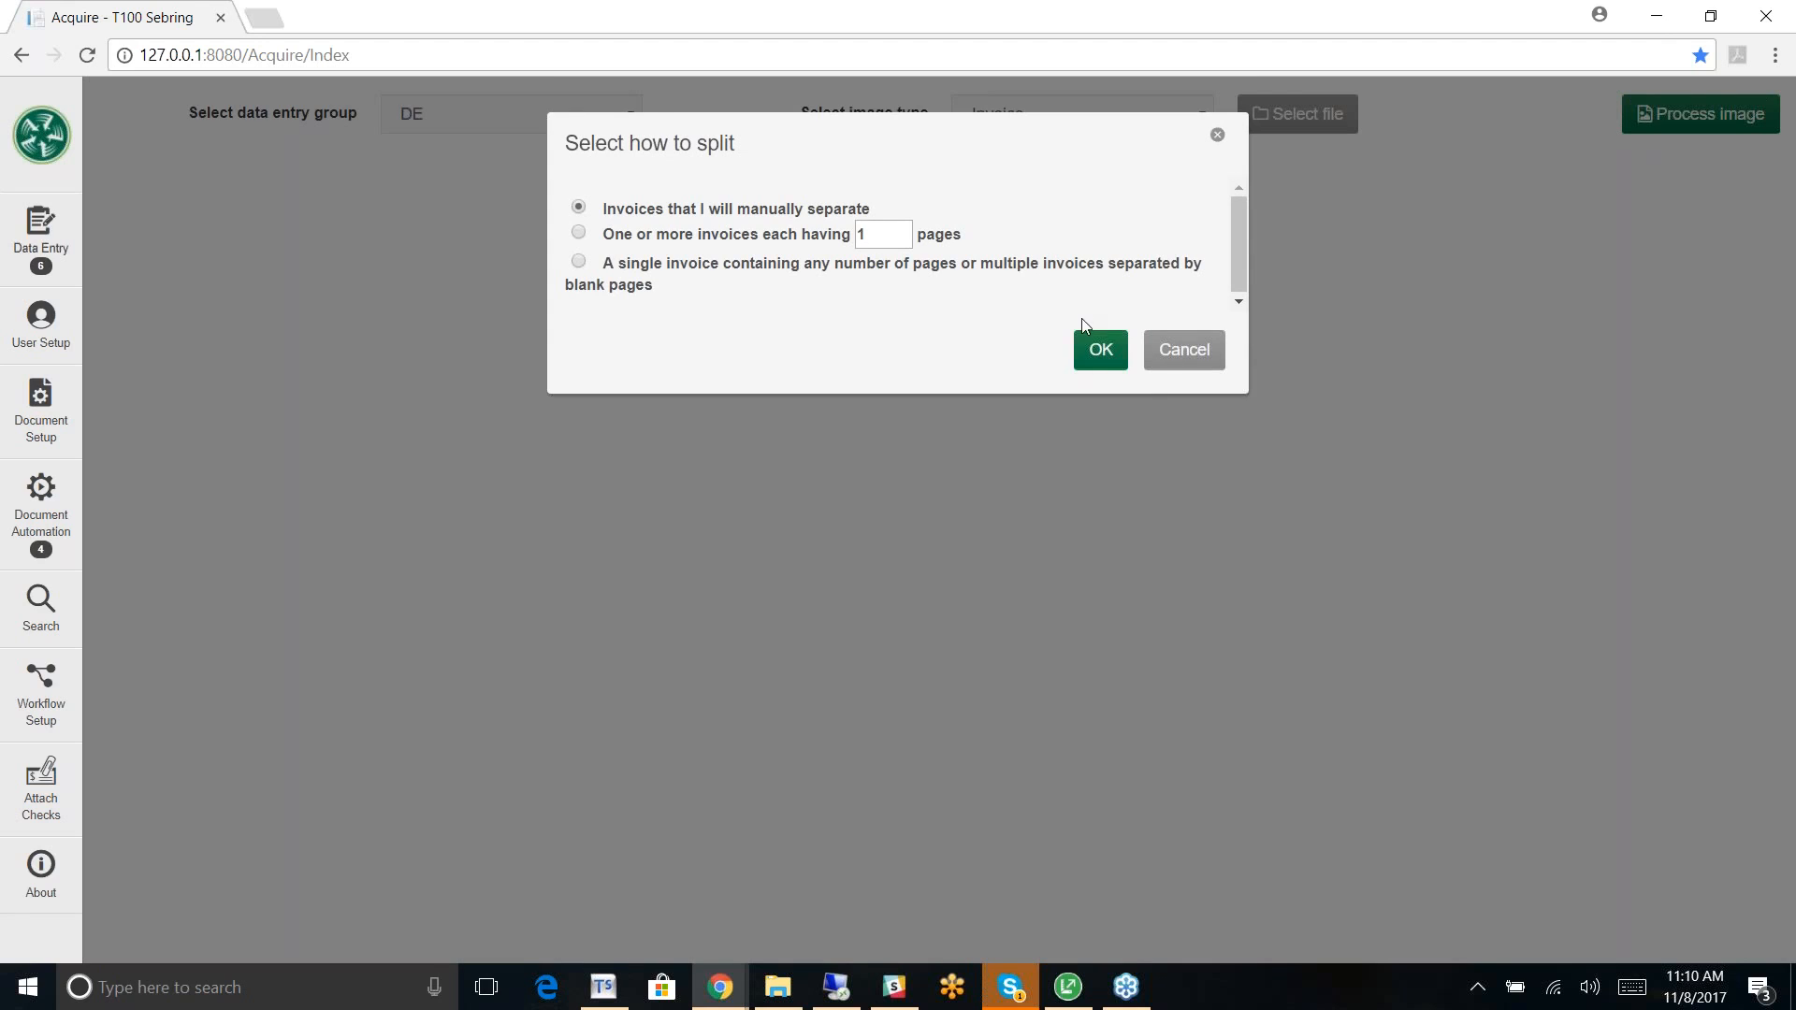
{"action": "left_click", "coordinate": [1097, 353]}
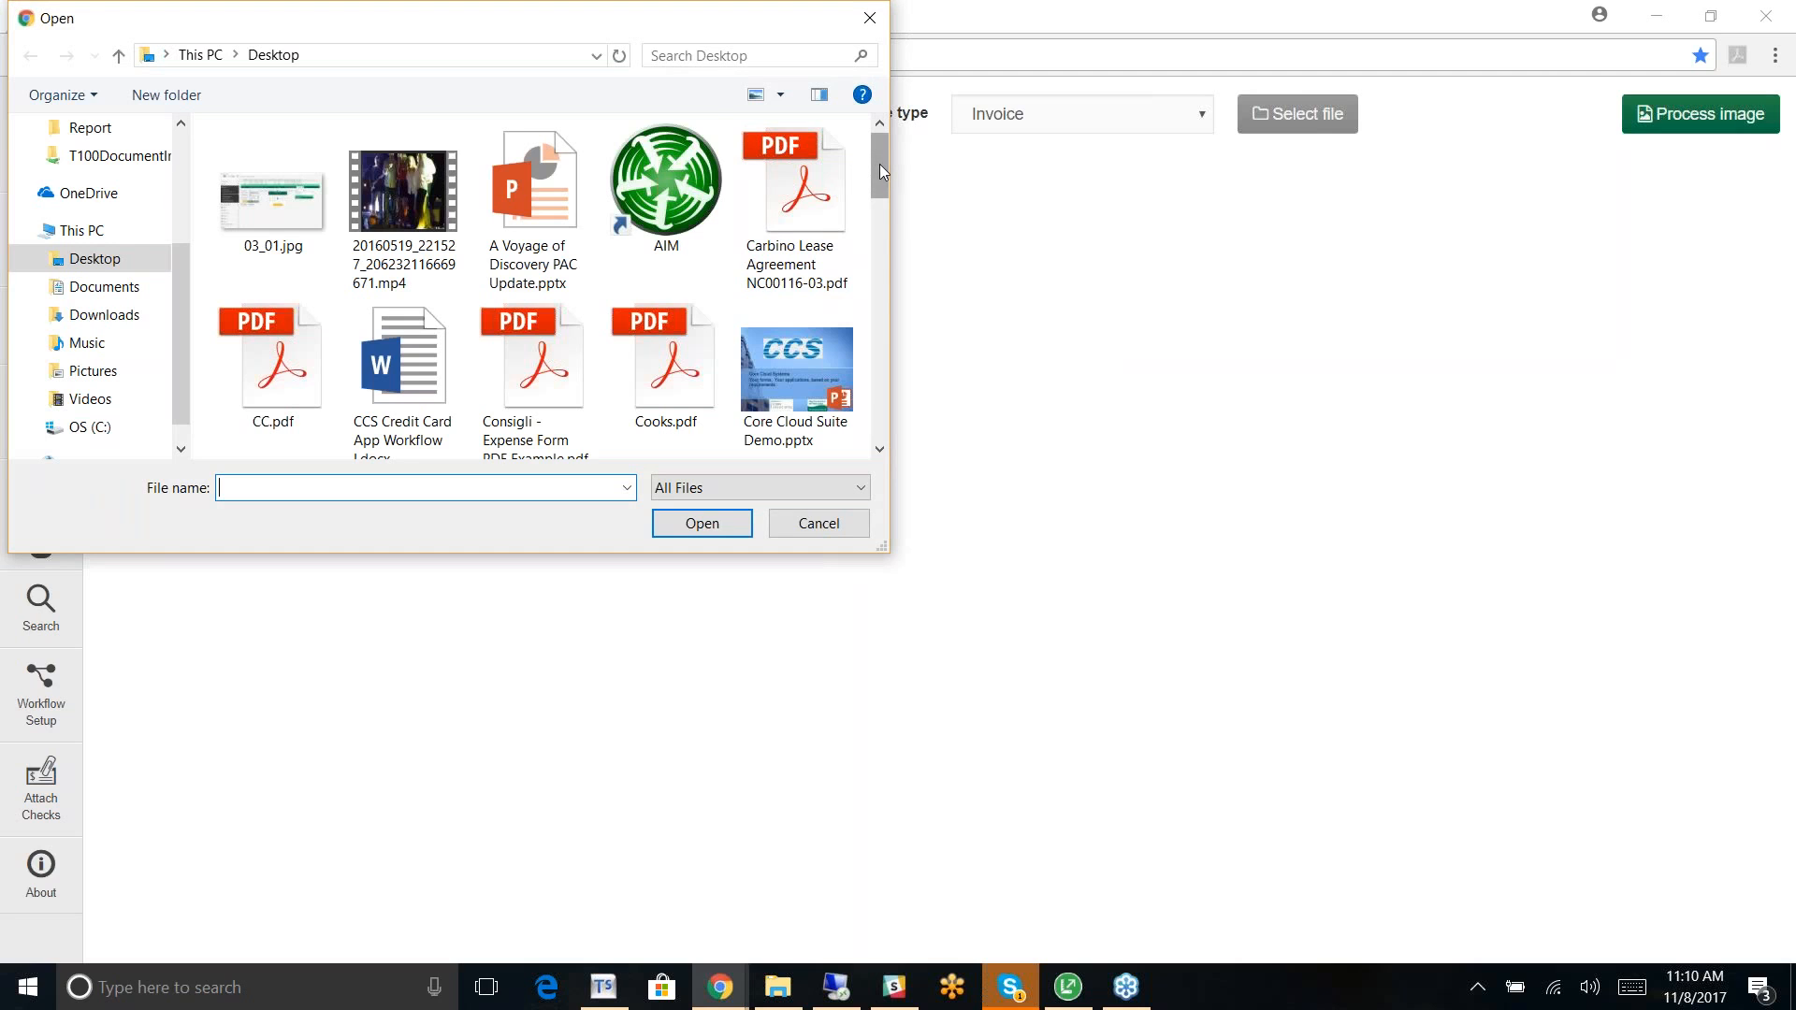
{"action": "left_click_drag", "start_coordinate": [879, 166], "coordinate": [847, 414]}
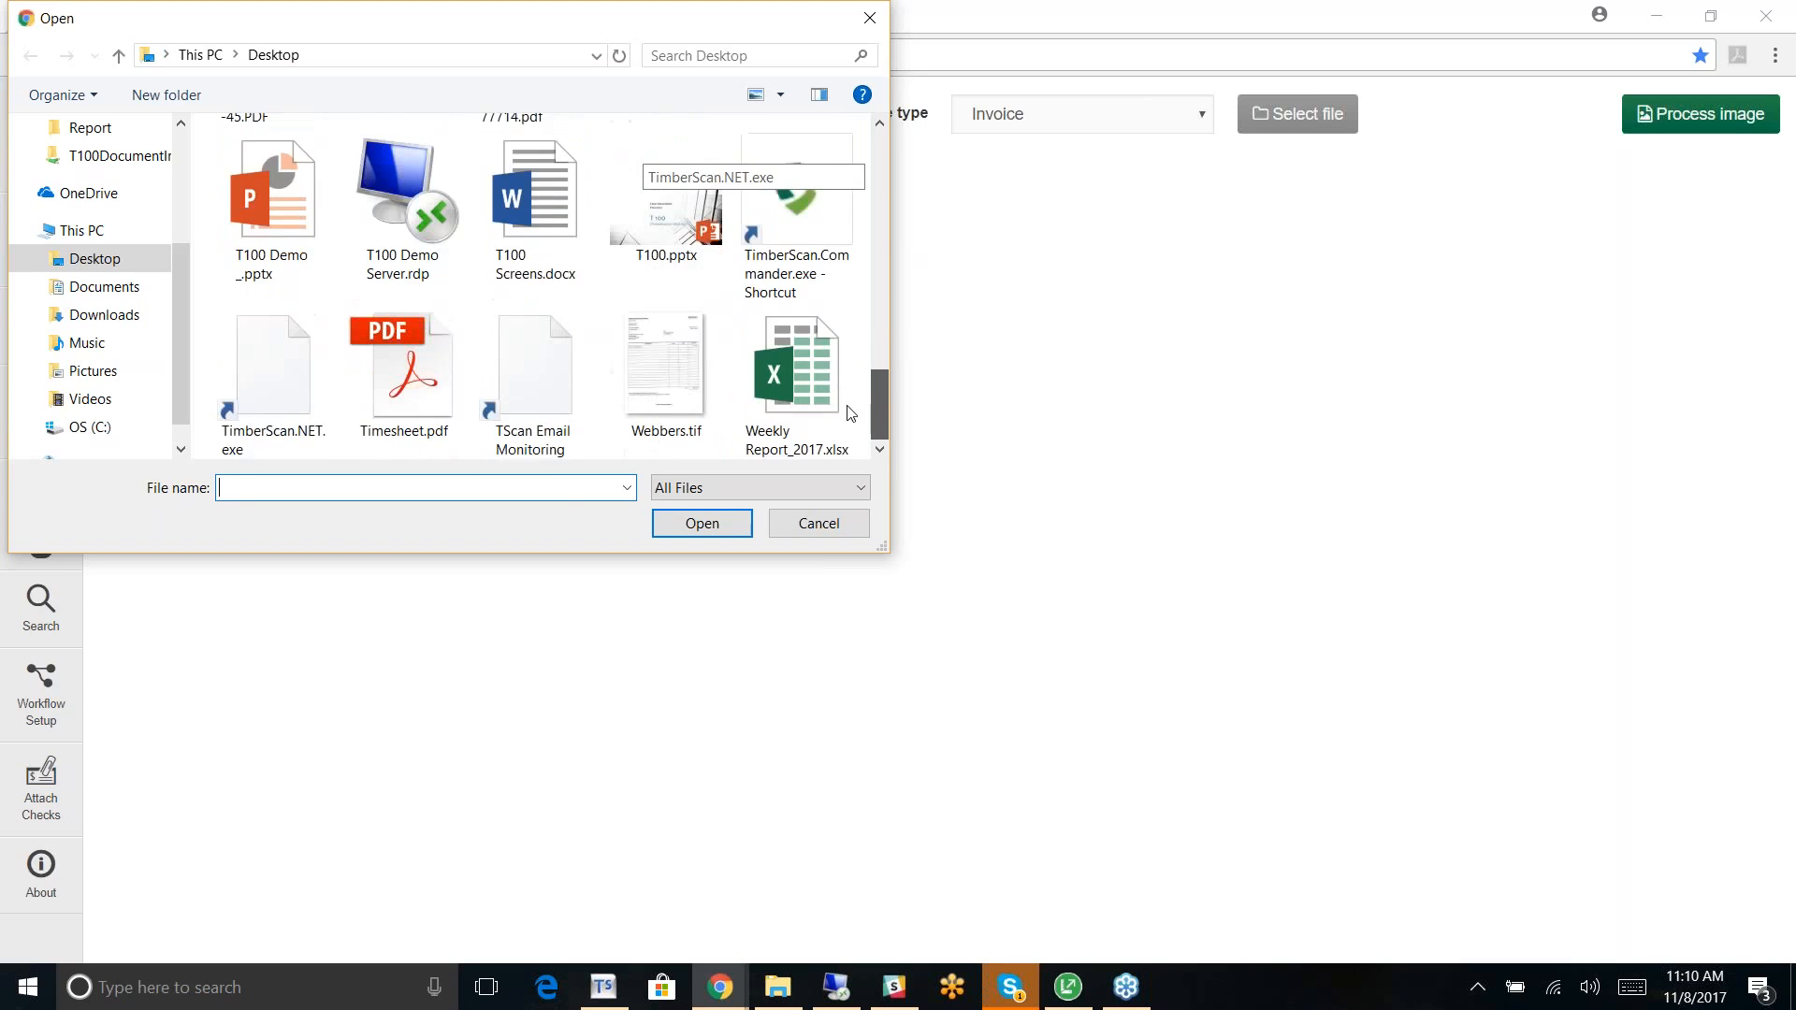
{"action": "left_click", "coordinate": [676, 351]}
{"action": "left_click", "coordinate": [702, 523]}
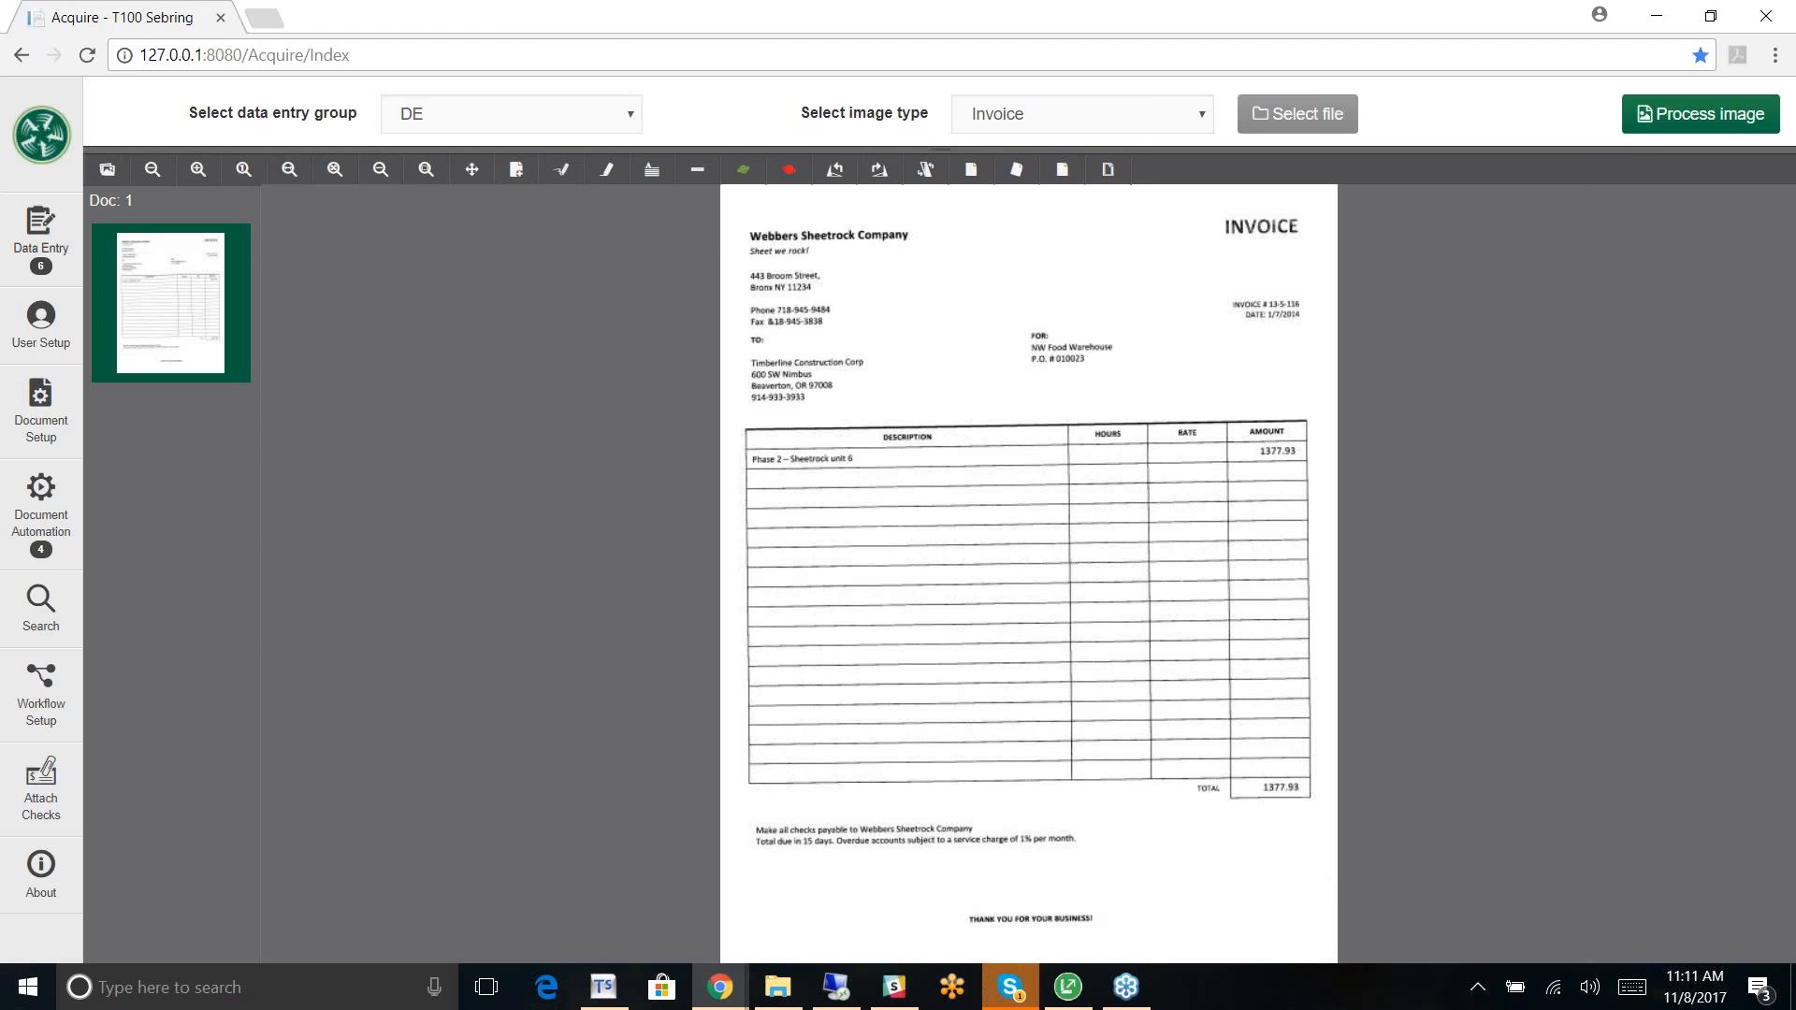
{"action": "left_click", "coordinate": [1680, 118]}
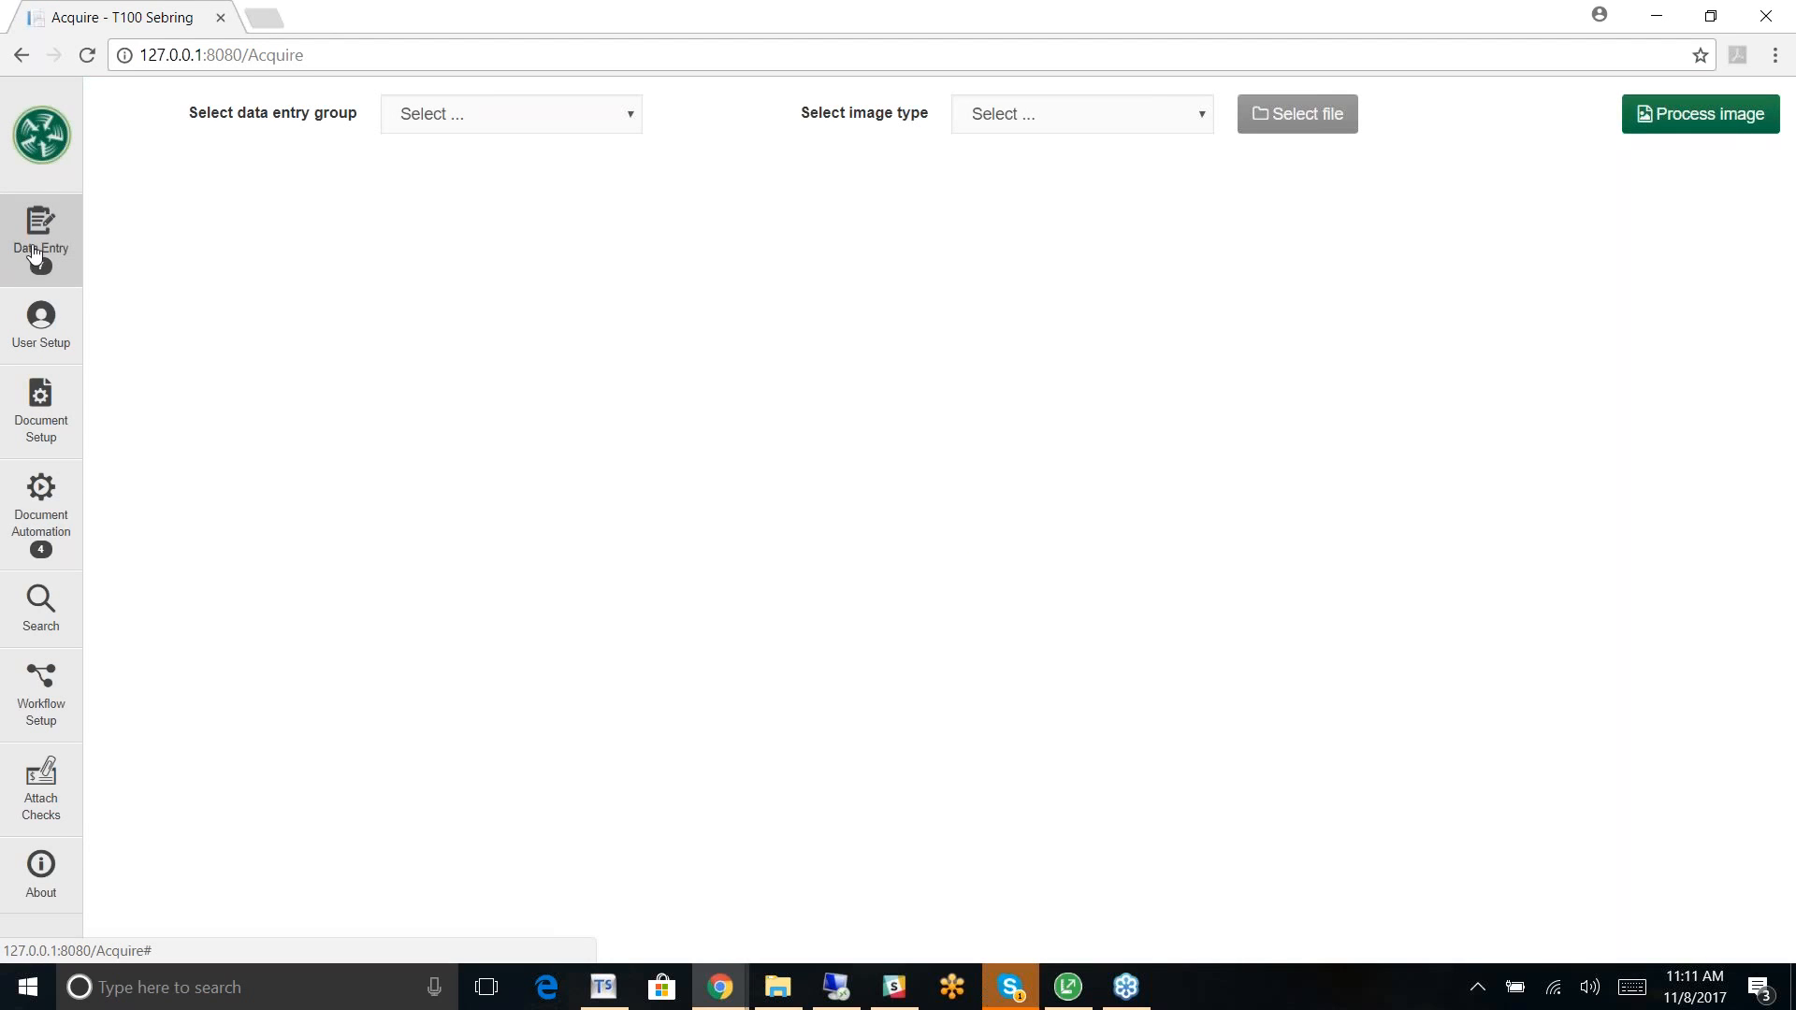
Step: Open the A/P Invoices data entry page and restore the browser window to a smaller size
{"action": "left_click", "coordinate": [34, 260]}
{"action": "left_click", "coordinate": [41, 262]}
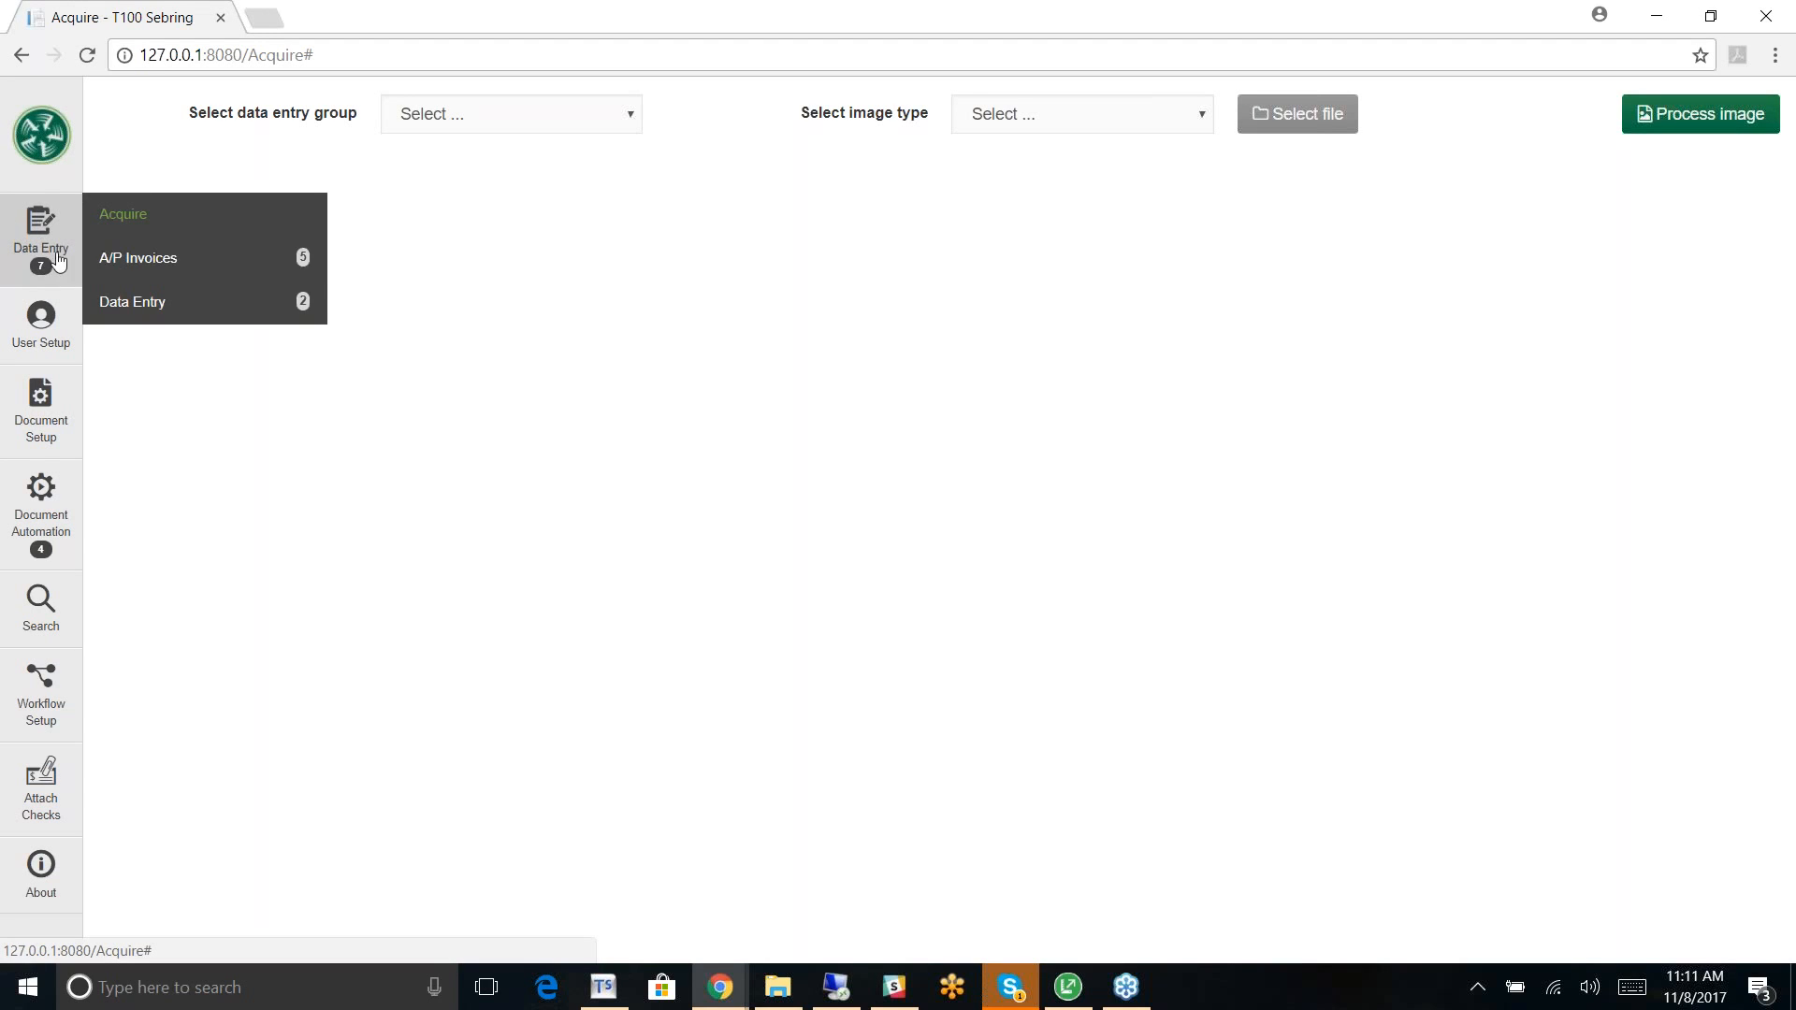
{"action": "left_click", "coordinate": [148, 269]}
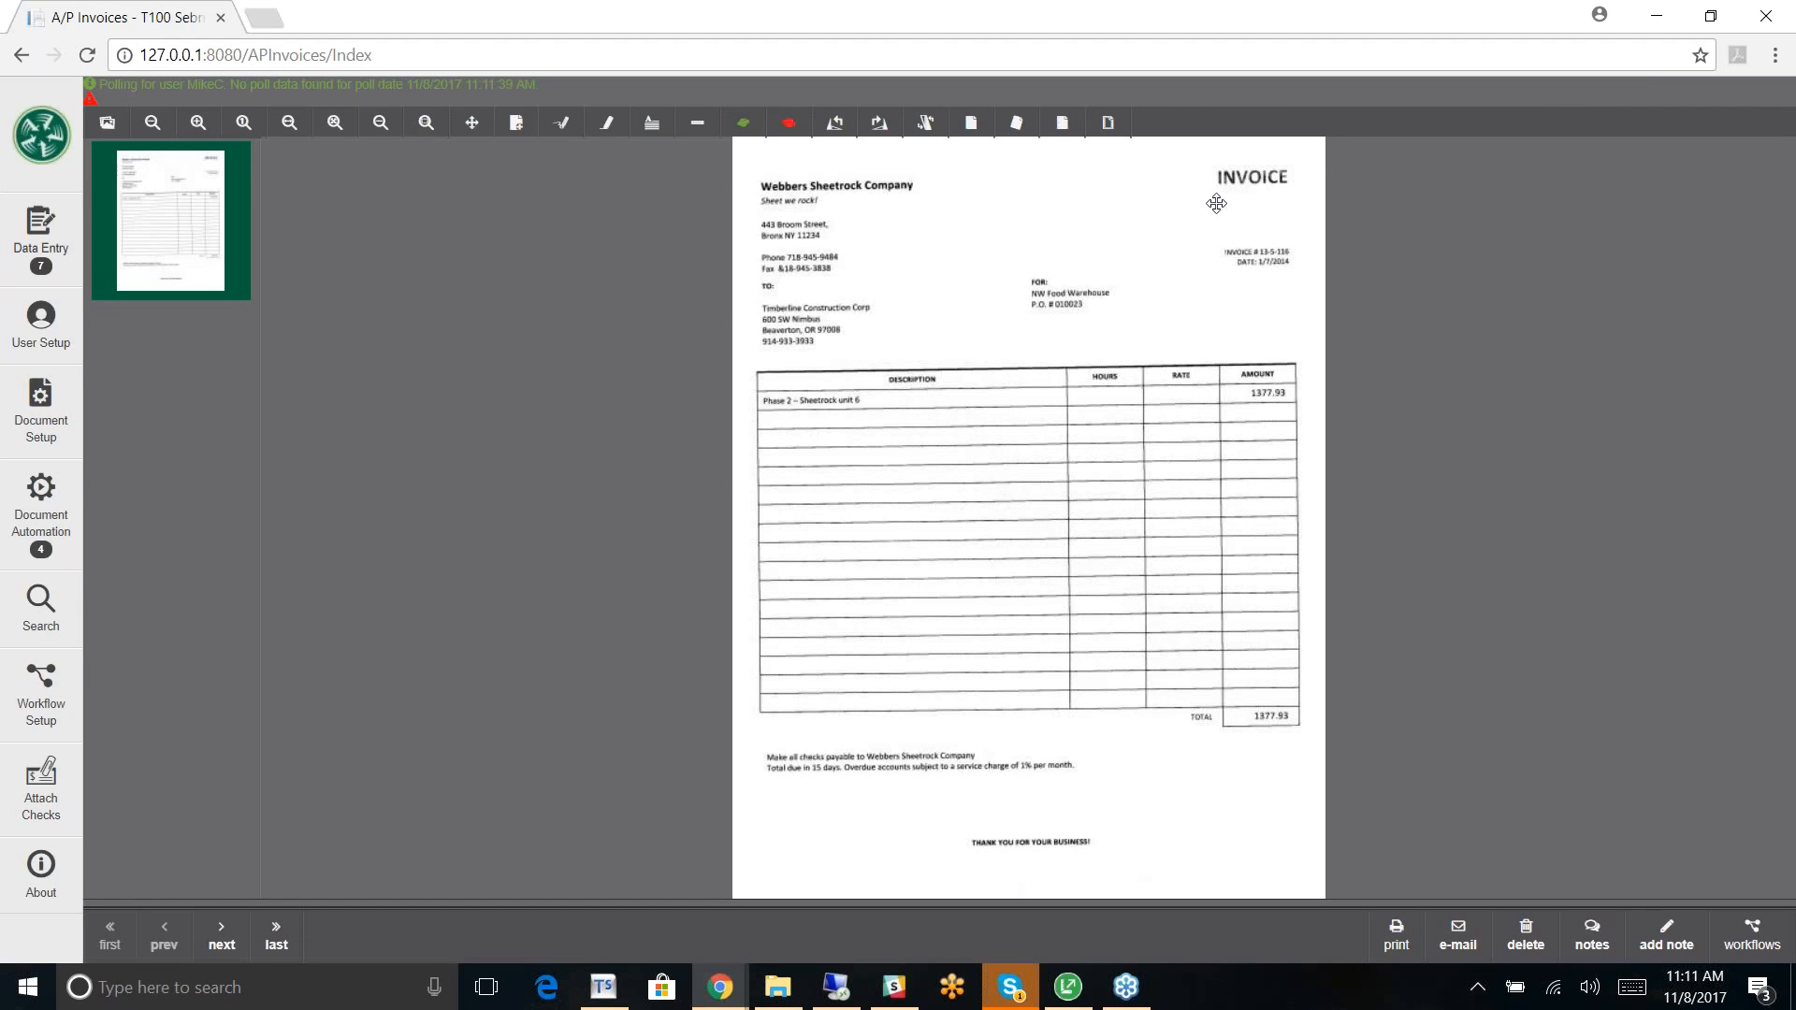
{"action": "left_click", "coordinate": [1713, 17]}
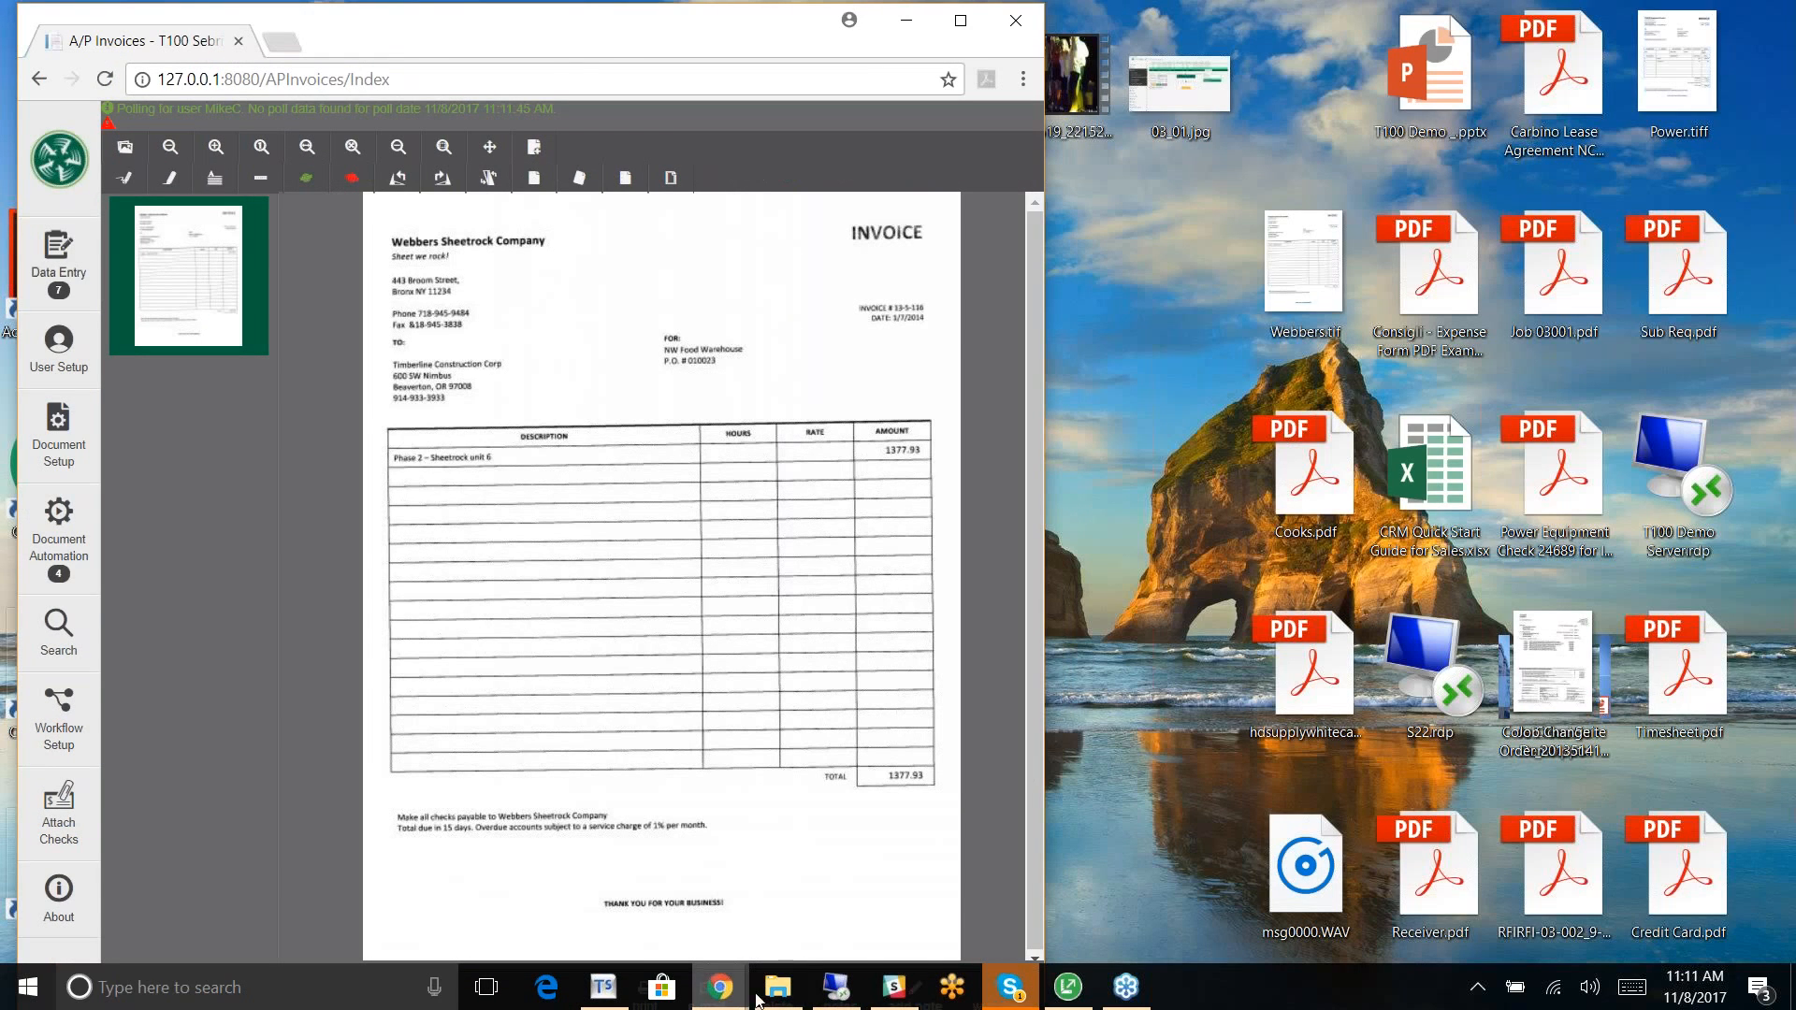
Step: Switch to Sage 100 Contractor, open Payable Invoices/Credits and place its window beside the invoice image
{"action": "left_click", "coordinate": [1071, 990]}
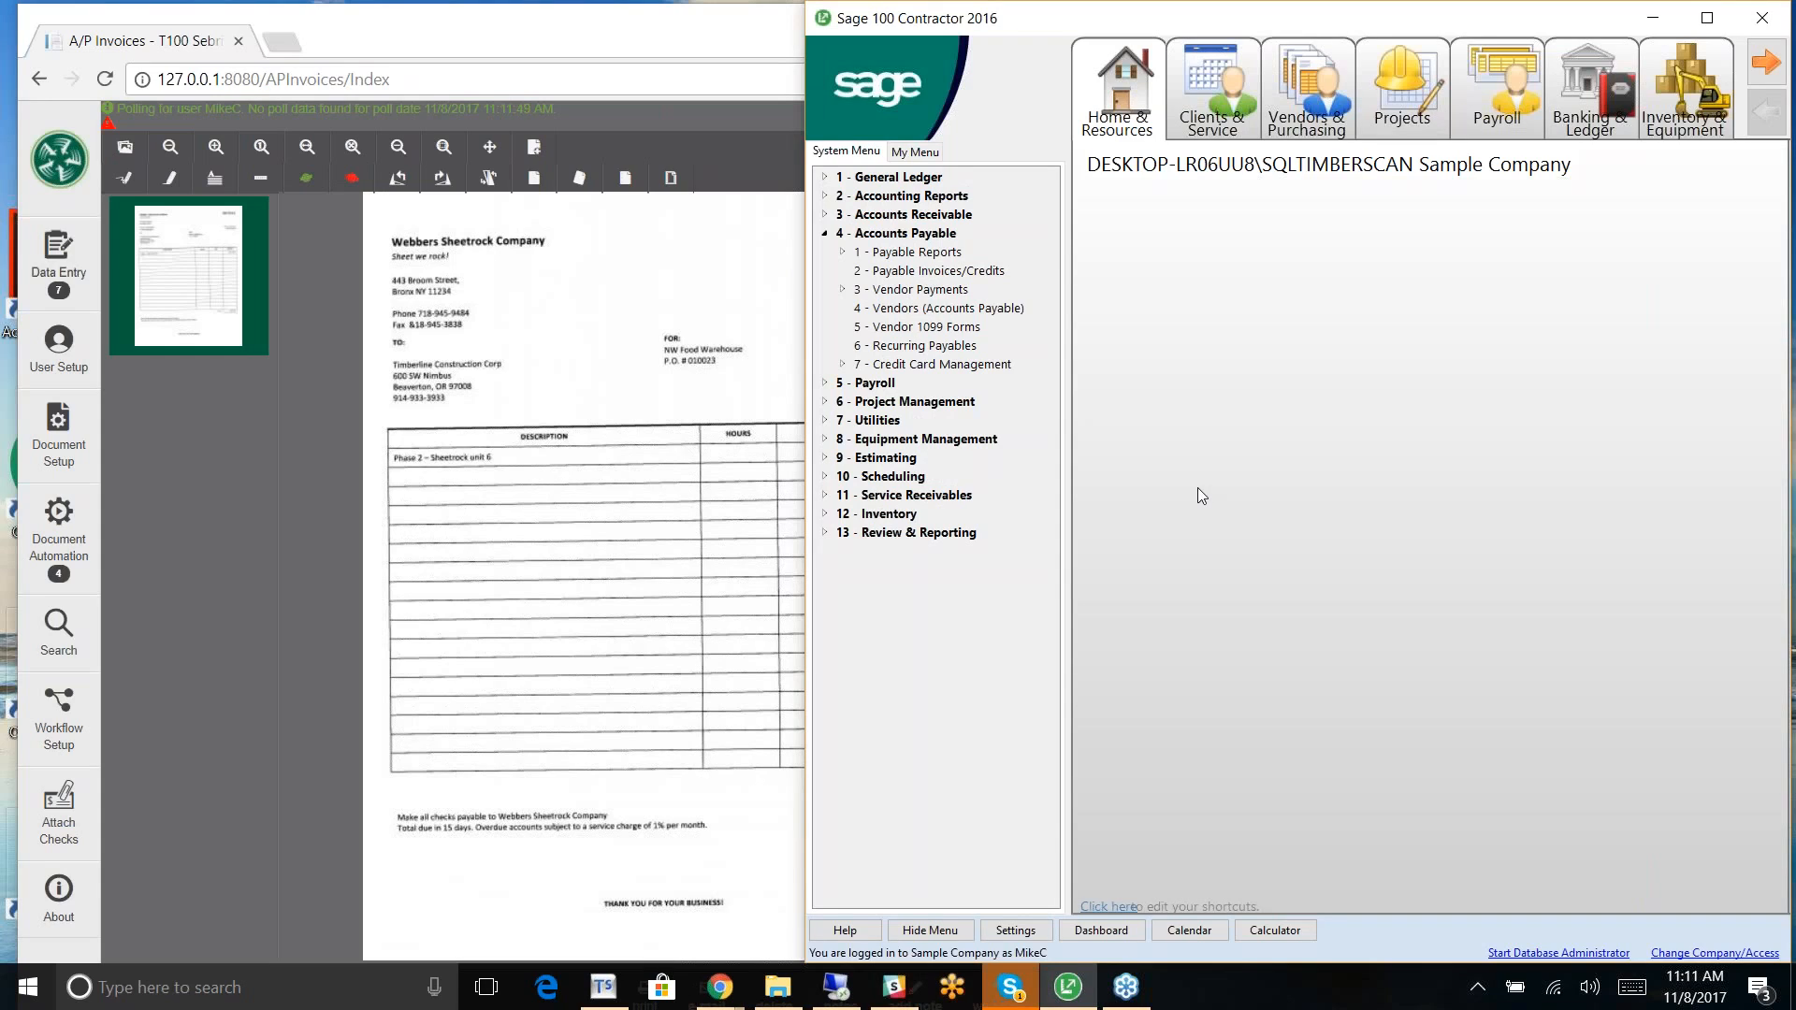
{"action": "left_click", "coordinate": [891, 273]}
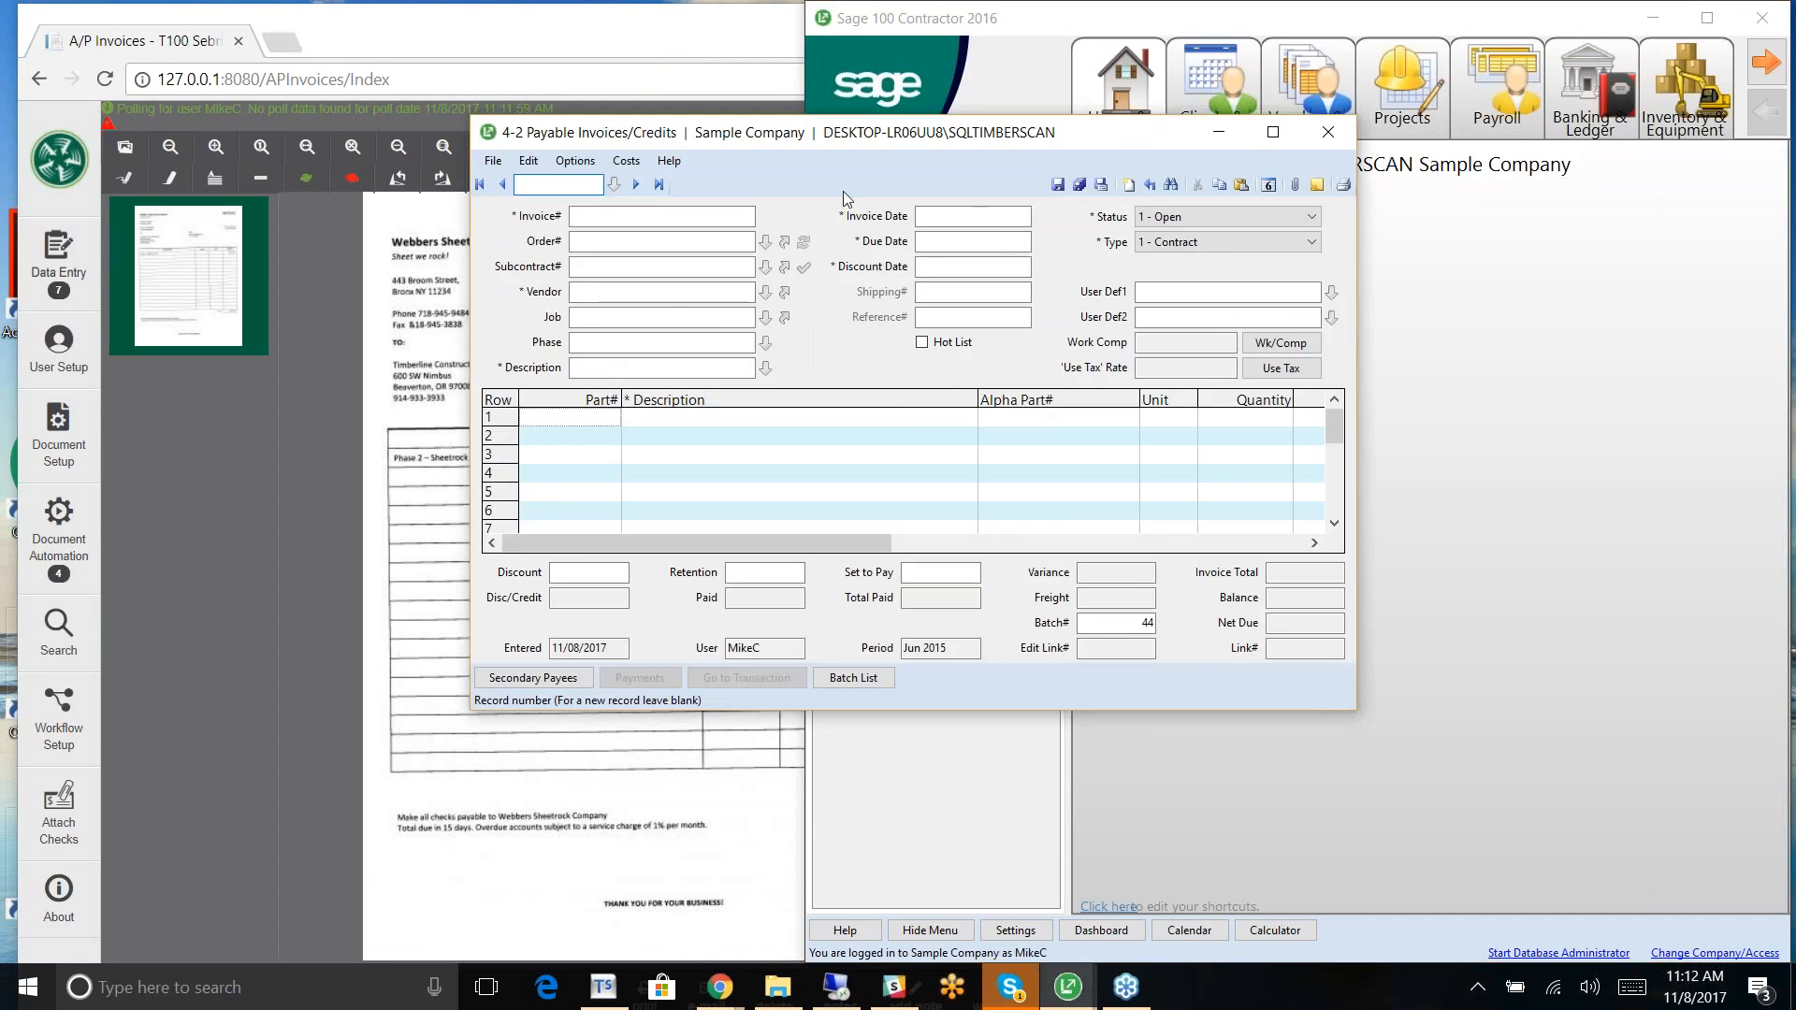
{"action": "left_click_drag", "start_coordinate": [850, 142], "coordinate": [1214, 204]}
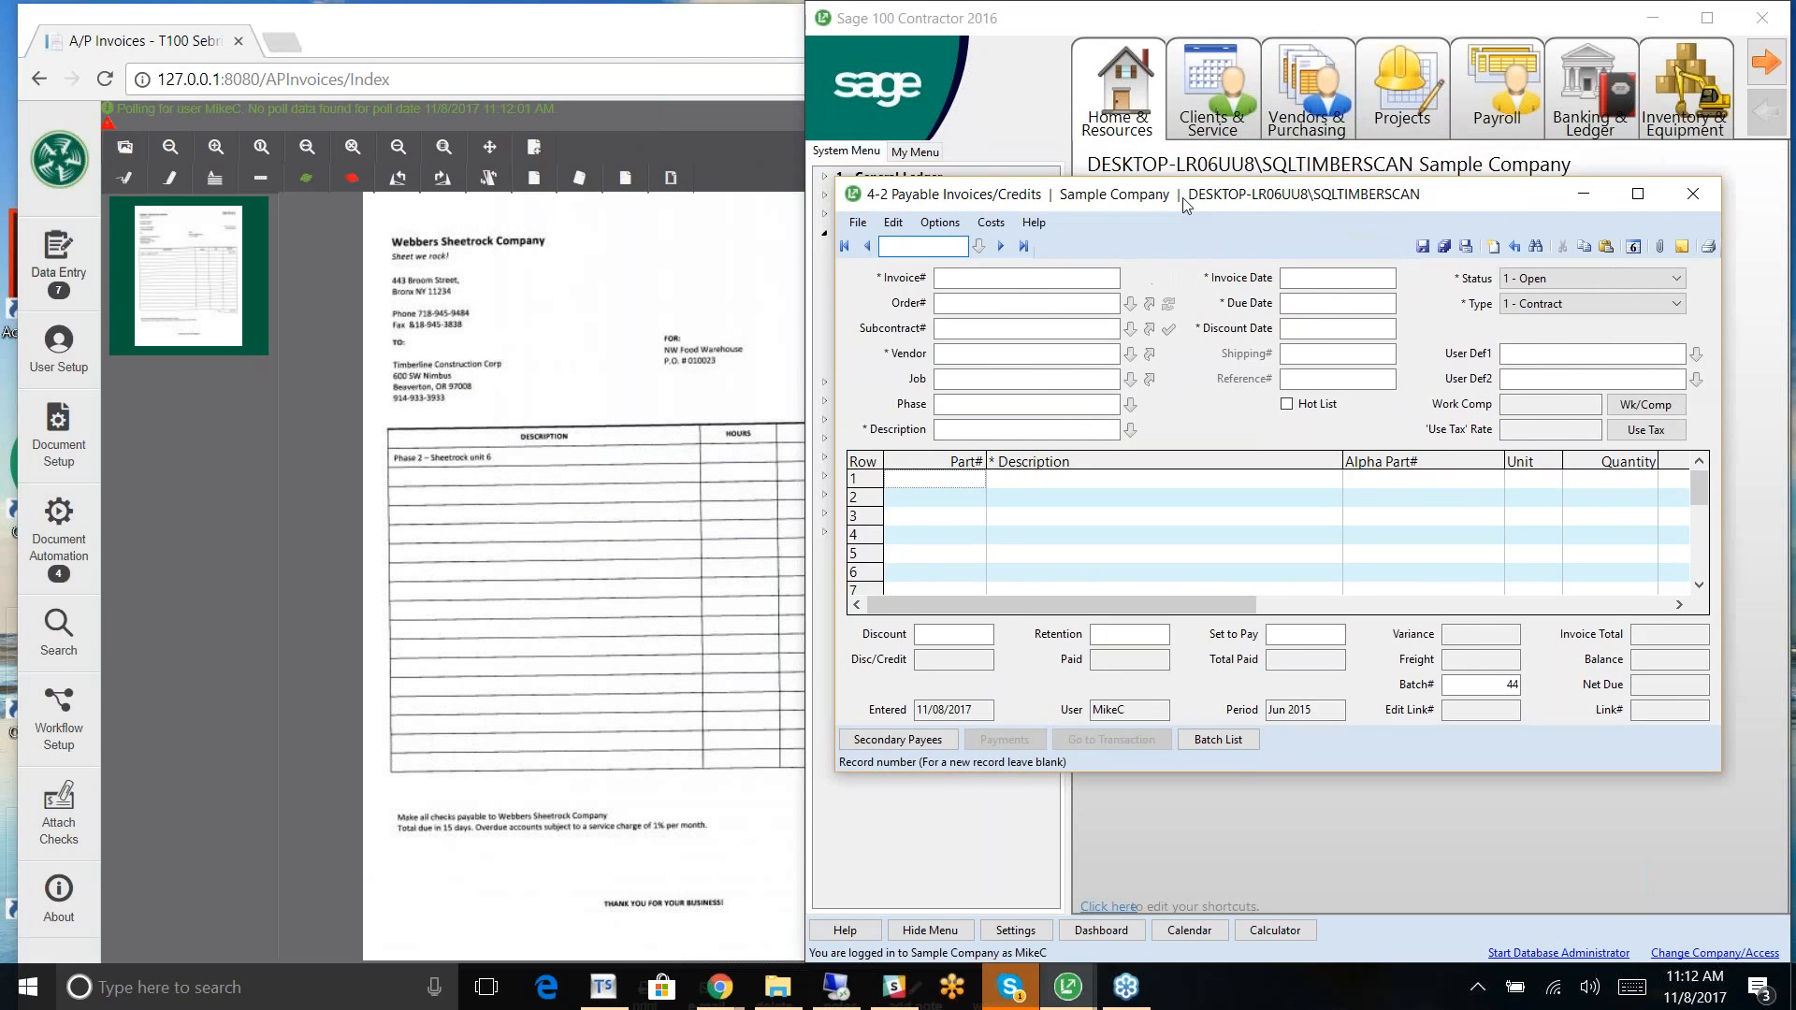
Step: Enter invoice number 137777778 and choose Webb Interiors as the vendor, acknowledging the expired certificates warning
{"action": "left_click", "coordinate": [983, 277]}
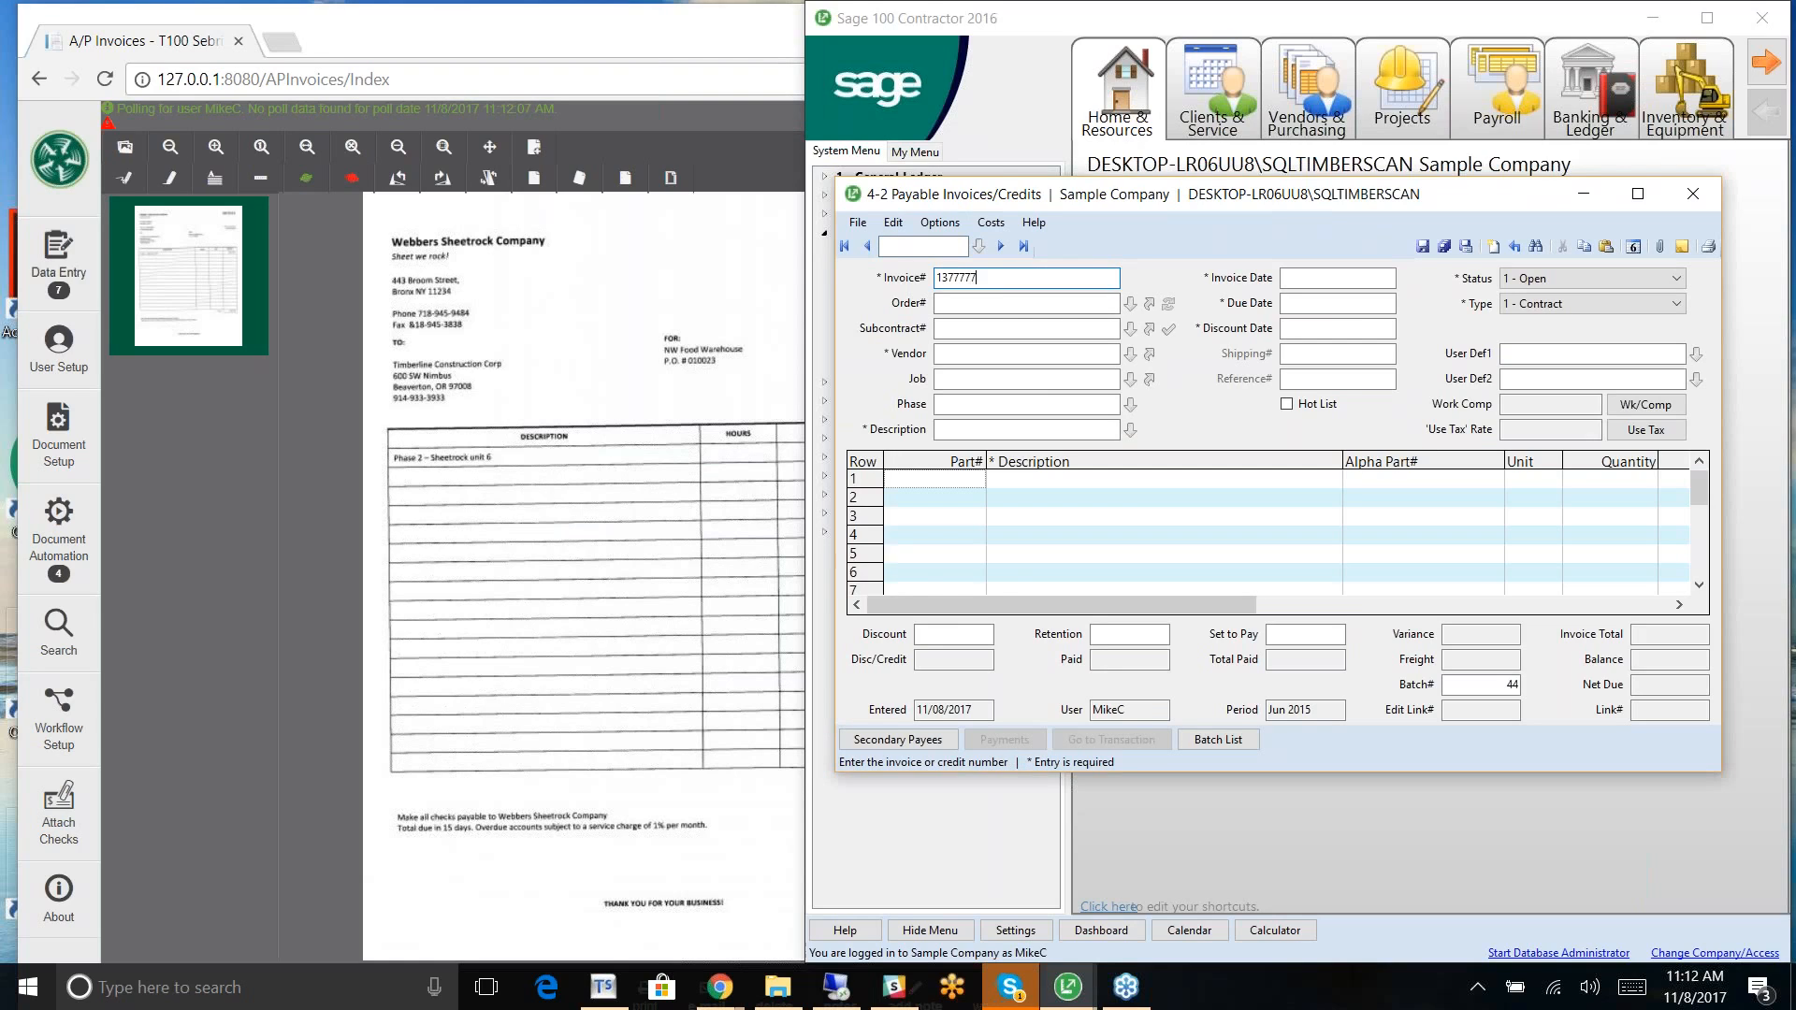
{"action": "key", "text": "Tab"}
{"action": "key", "text": "Tab"}
{"action": "key", "text": "Tab"}
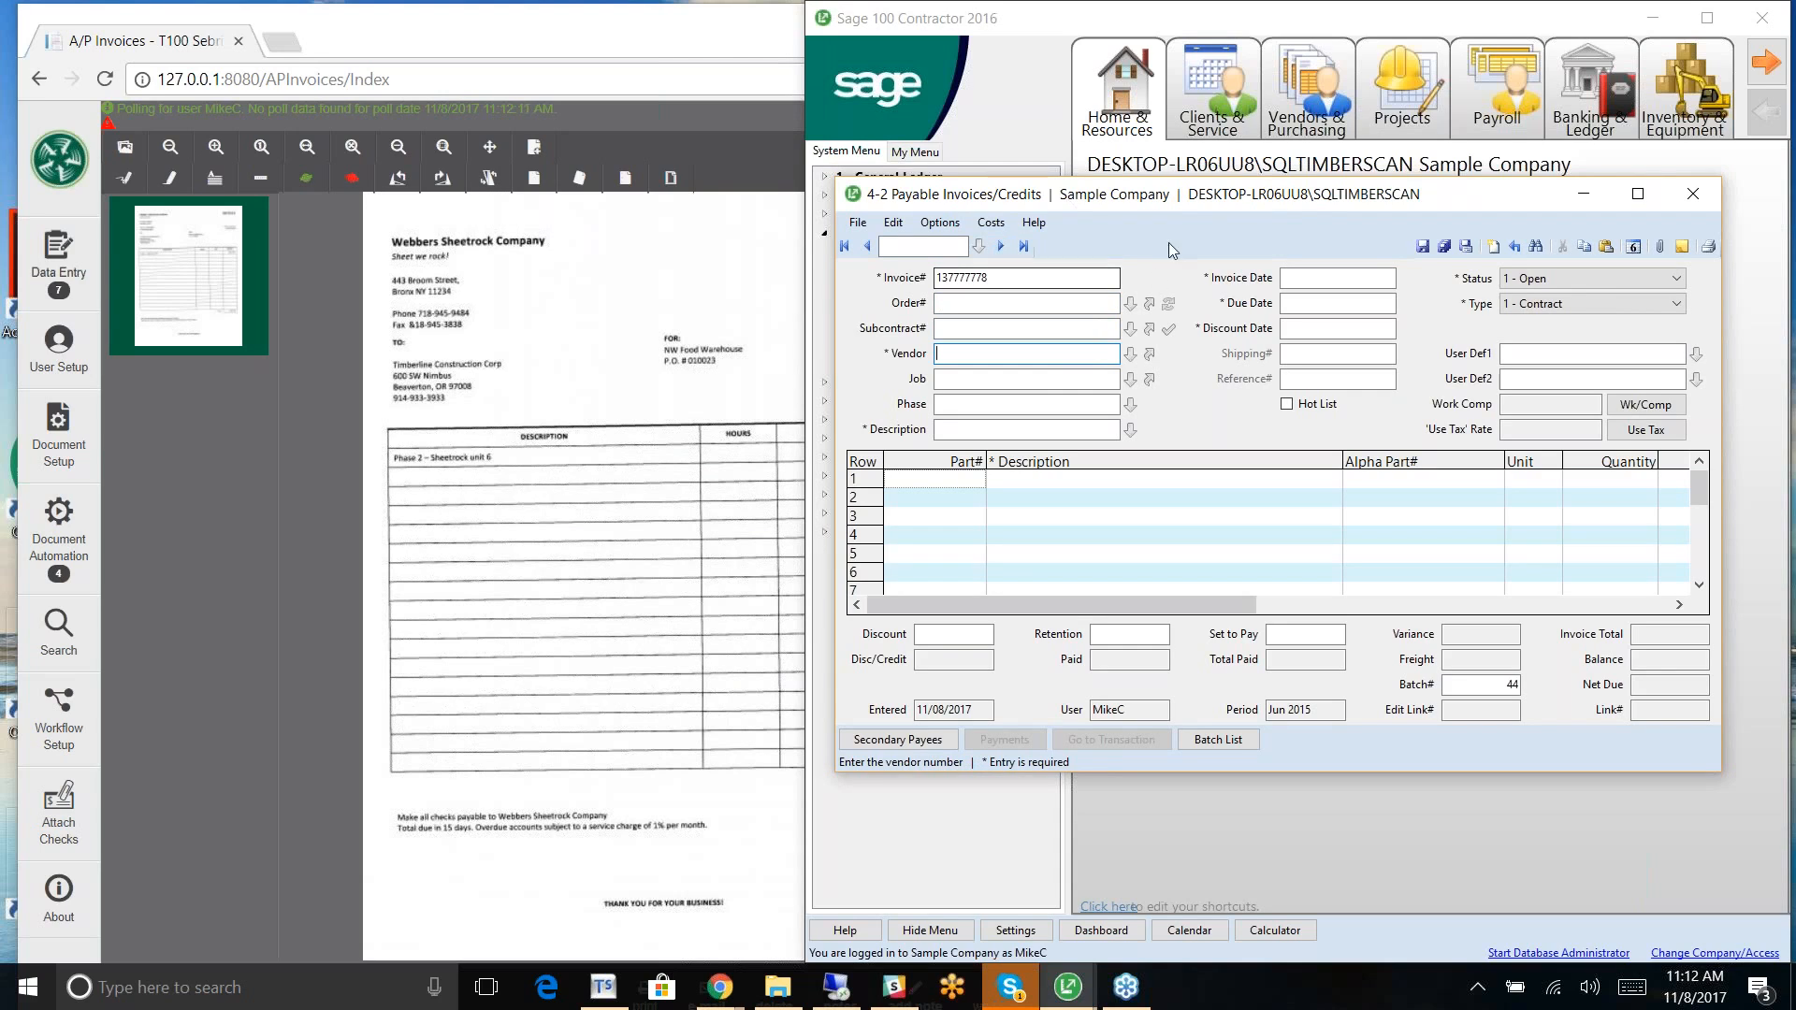
{"action": "left_click", "coordinate": [1131, 355]}
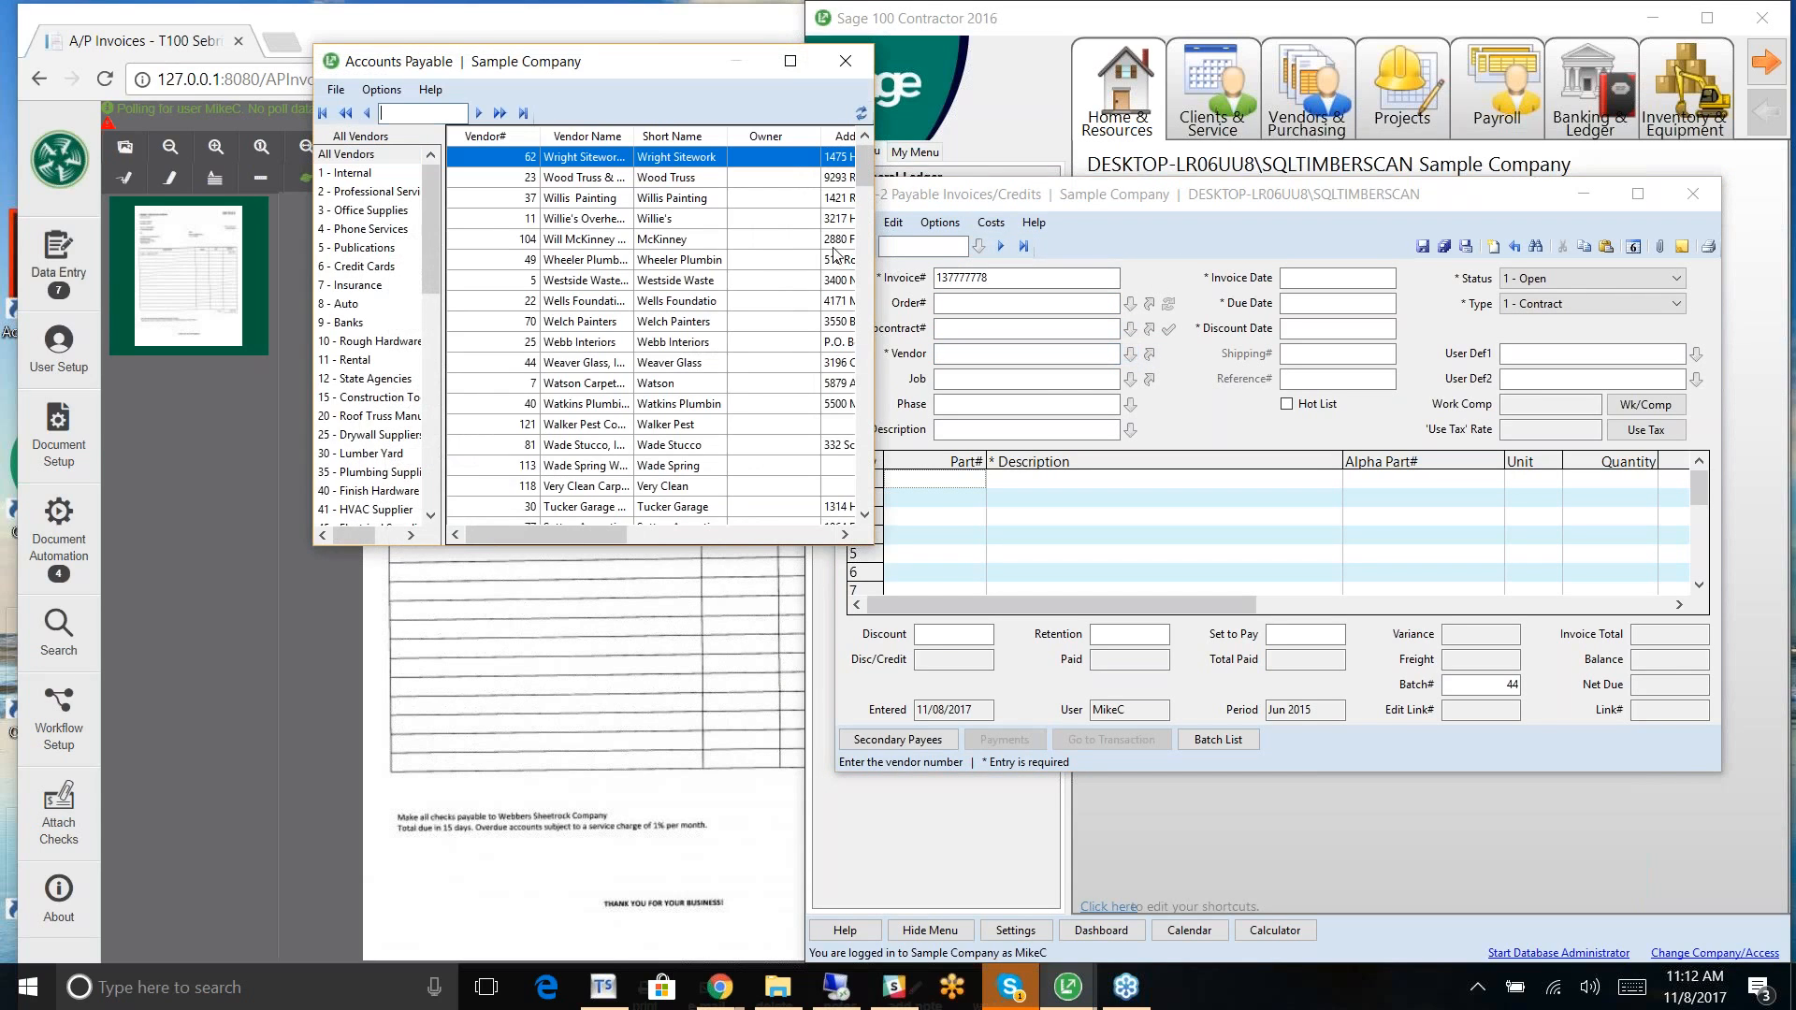
{"action": "double_click", "coordinate": [573, 343]}
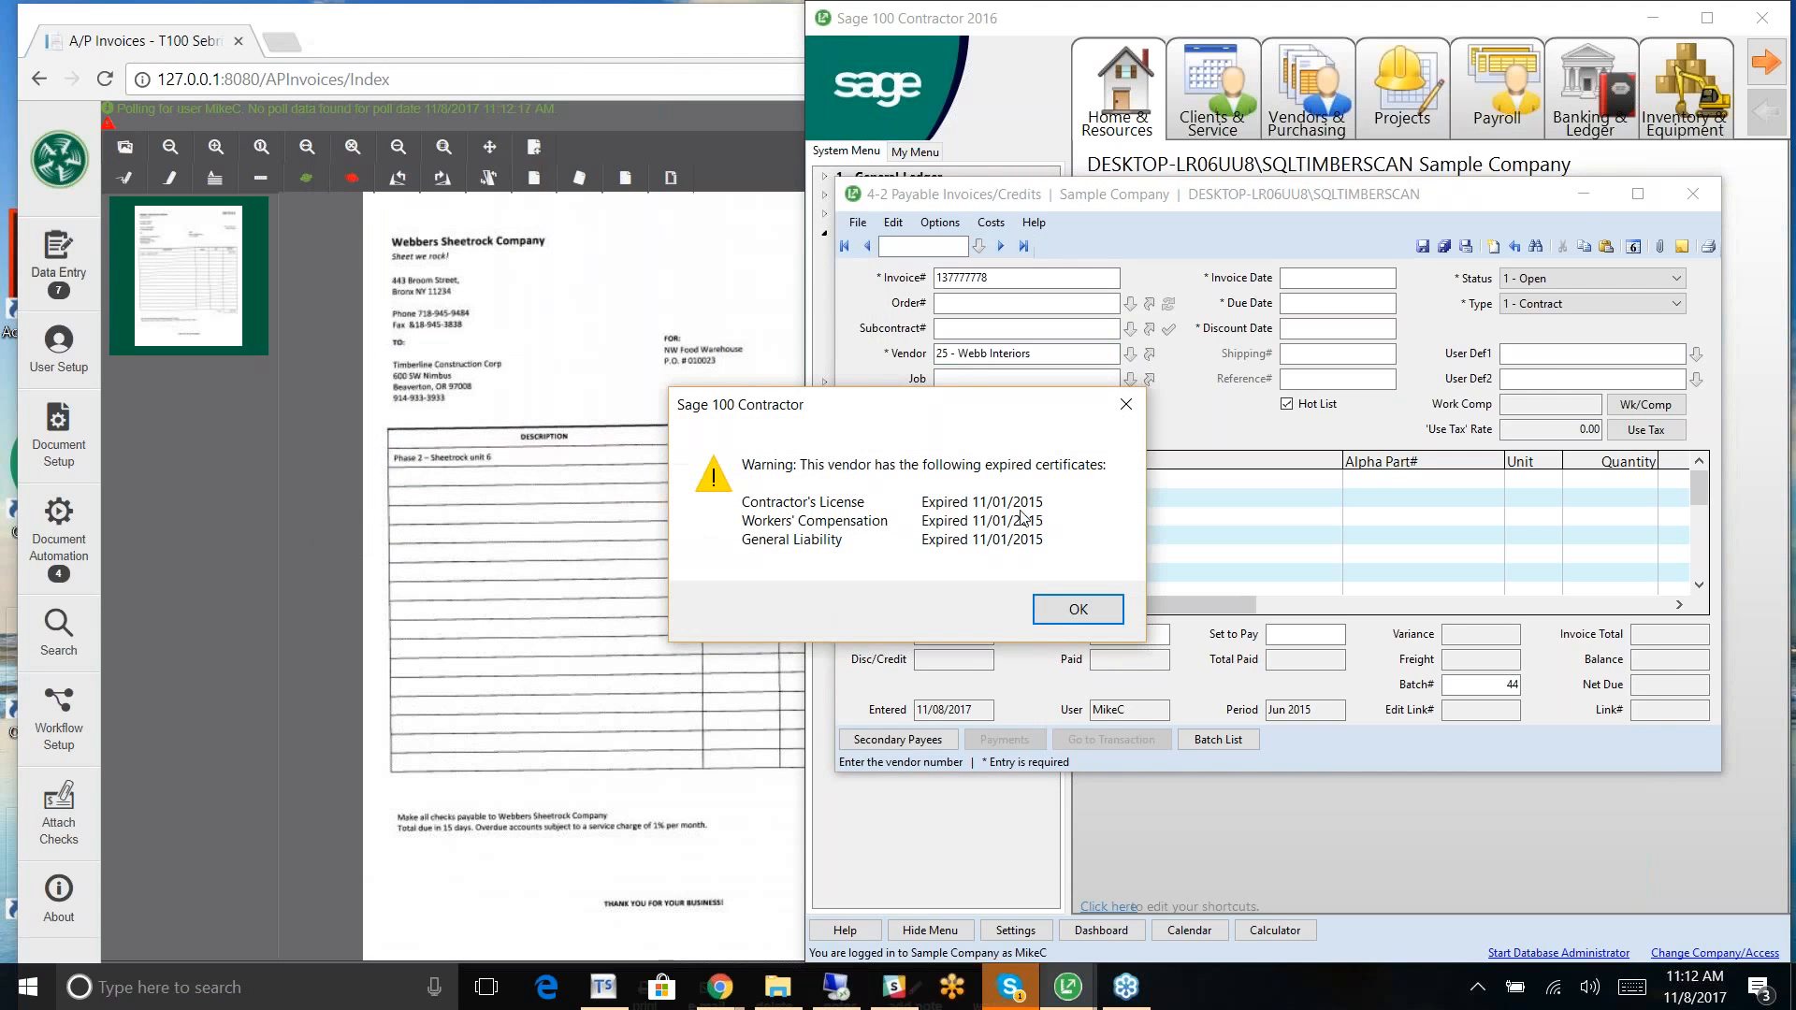
{"action": "left_click", "coordinate": [1074, 609]}
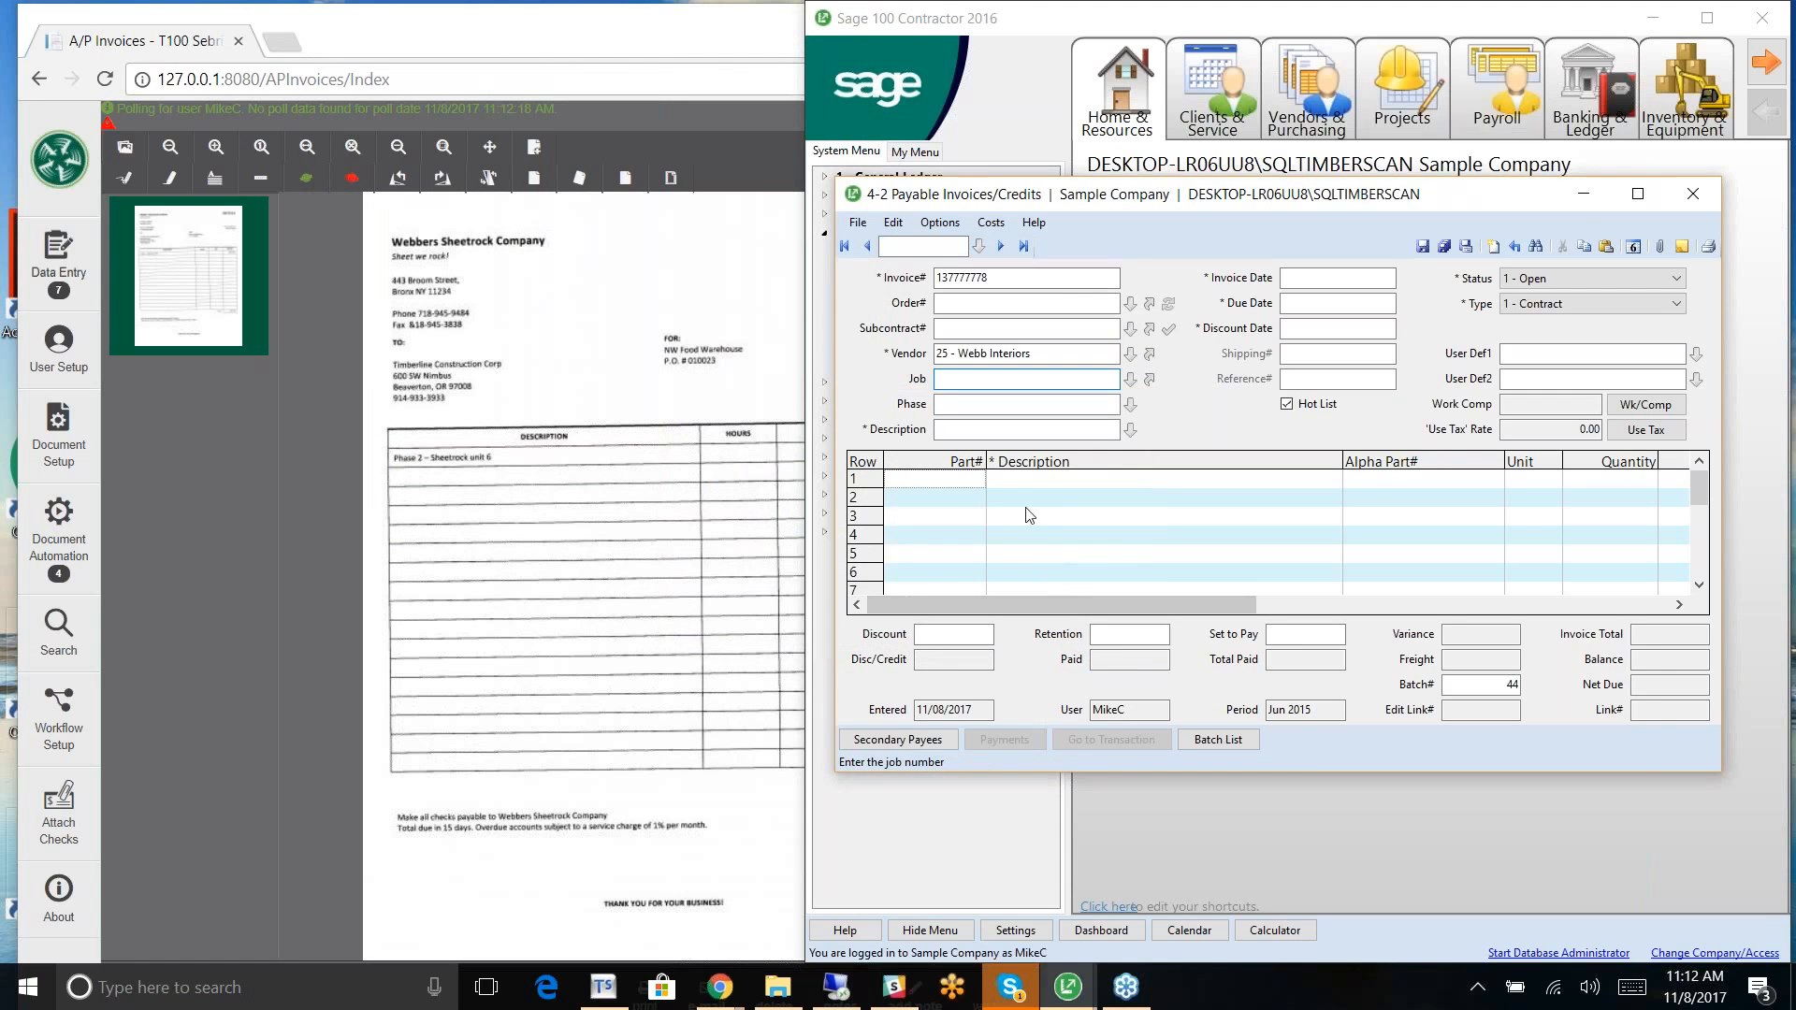
Step: Assign the invoice to job 215 and enter Phase 10 as its description
{"action": "type", "text": "215"}
{"action": "key", "text": "Tab"}
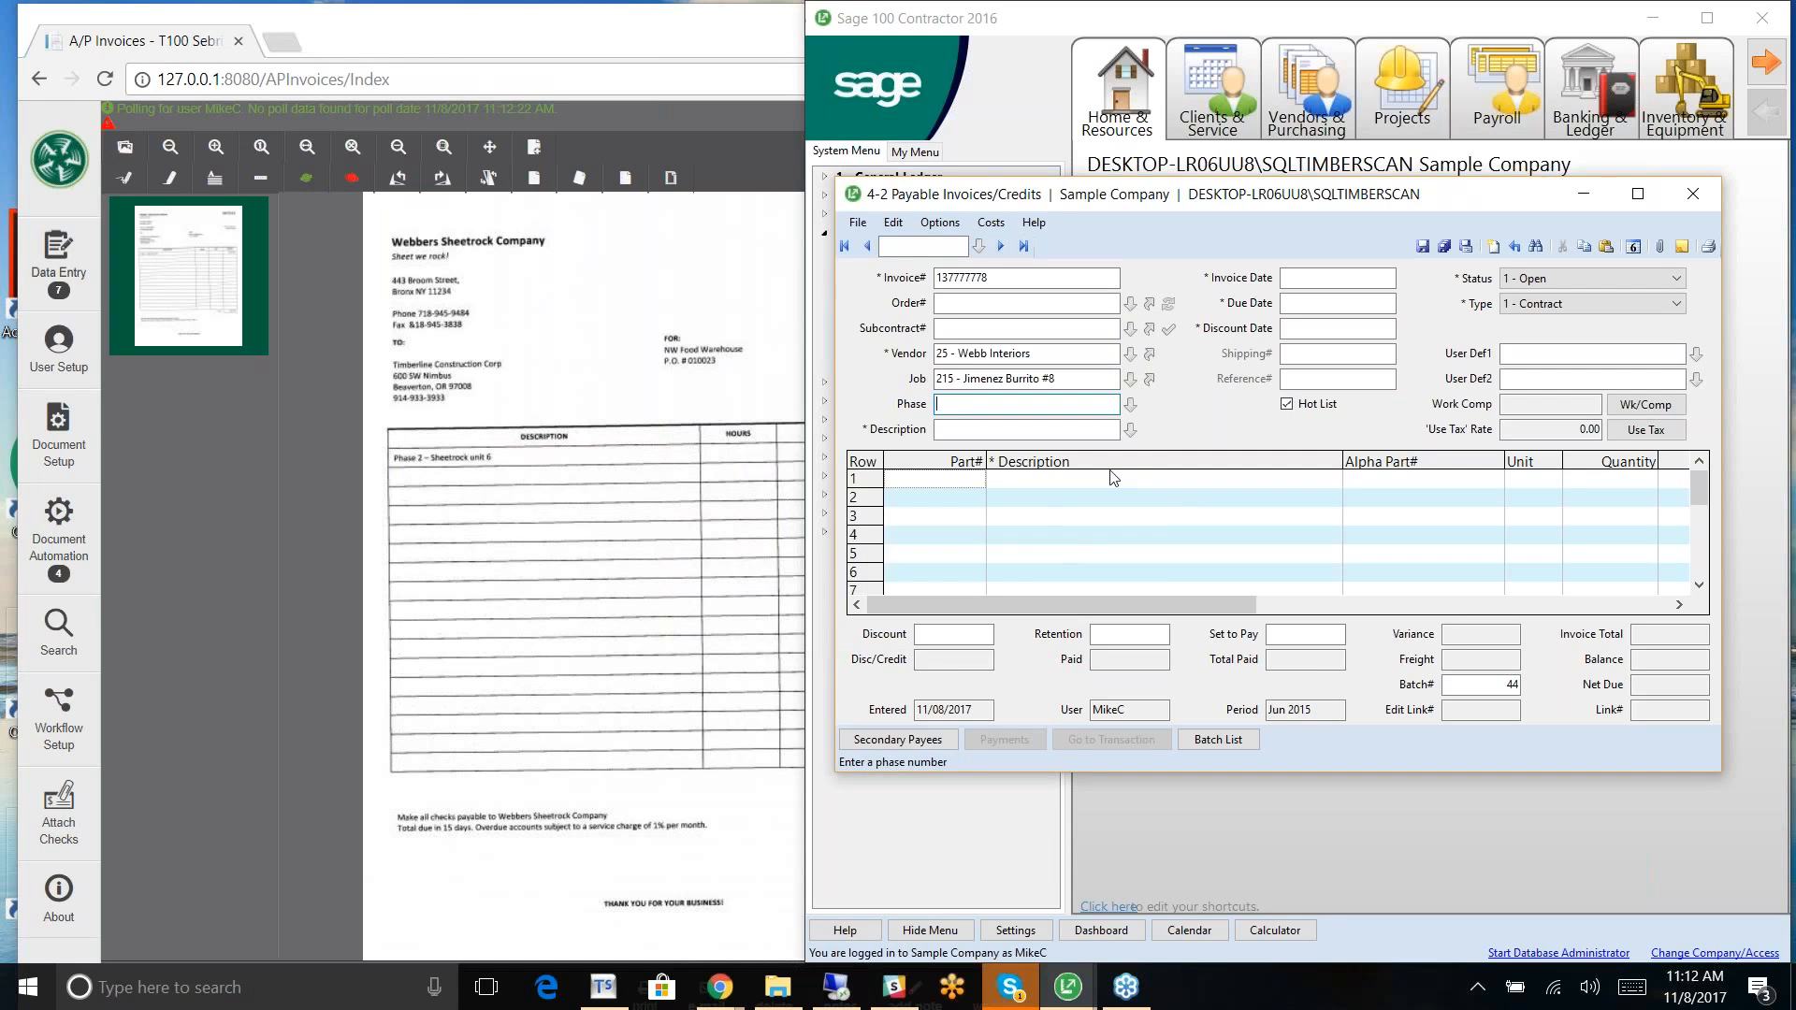
{"action": "left_click", "coordinate": [977, 427]}
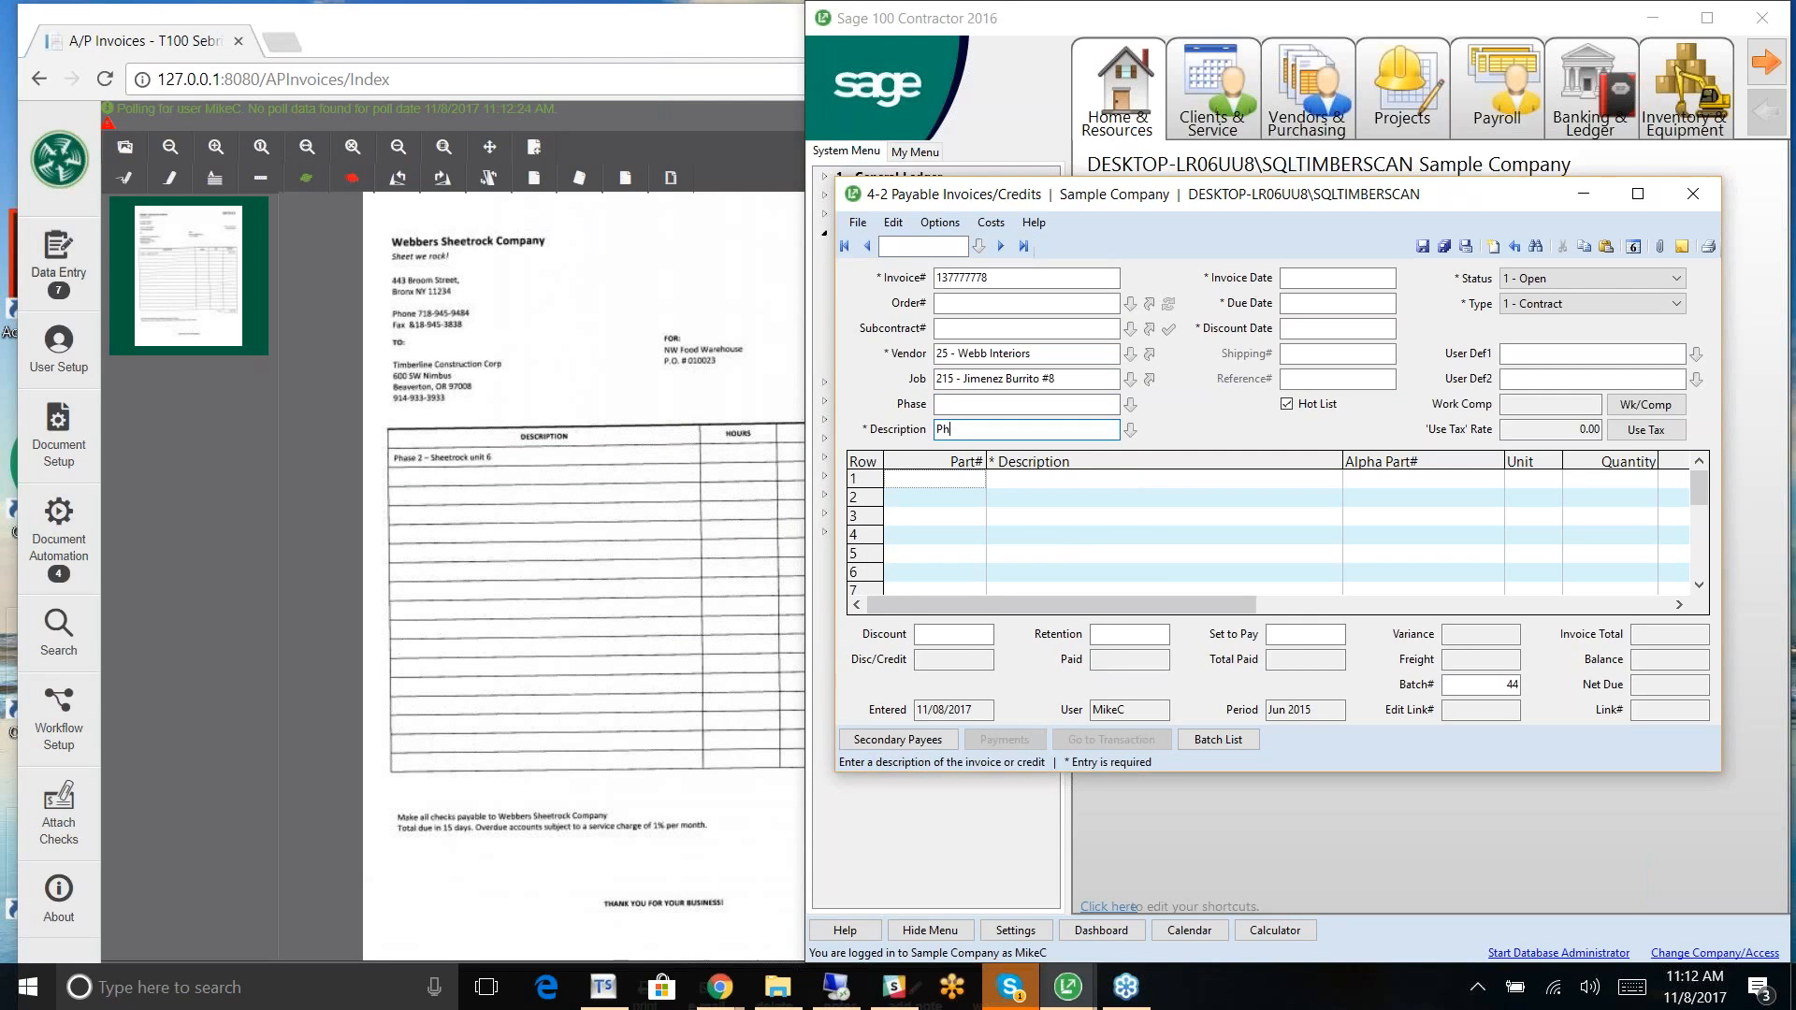
{"action": "type", "text": "Phase 10"}
{"action": "key", "text": "Tab"}
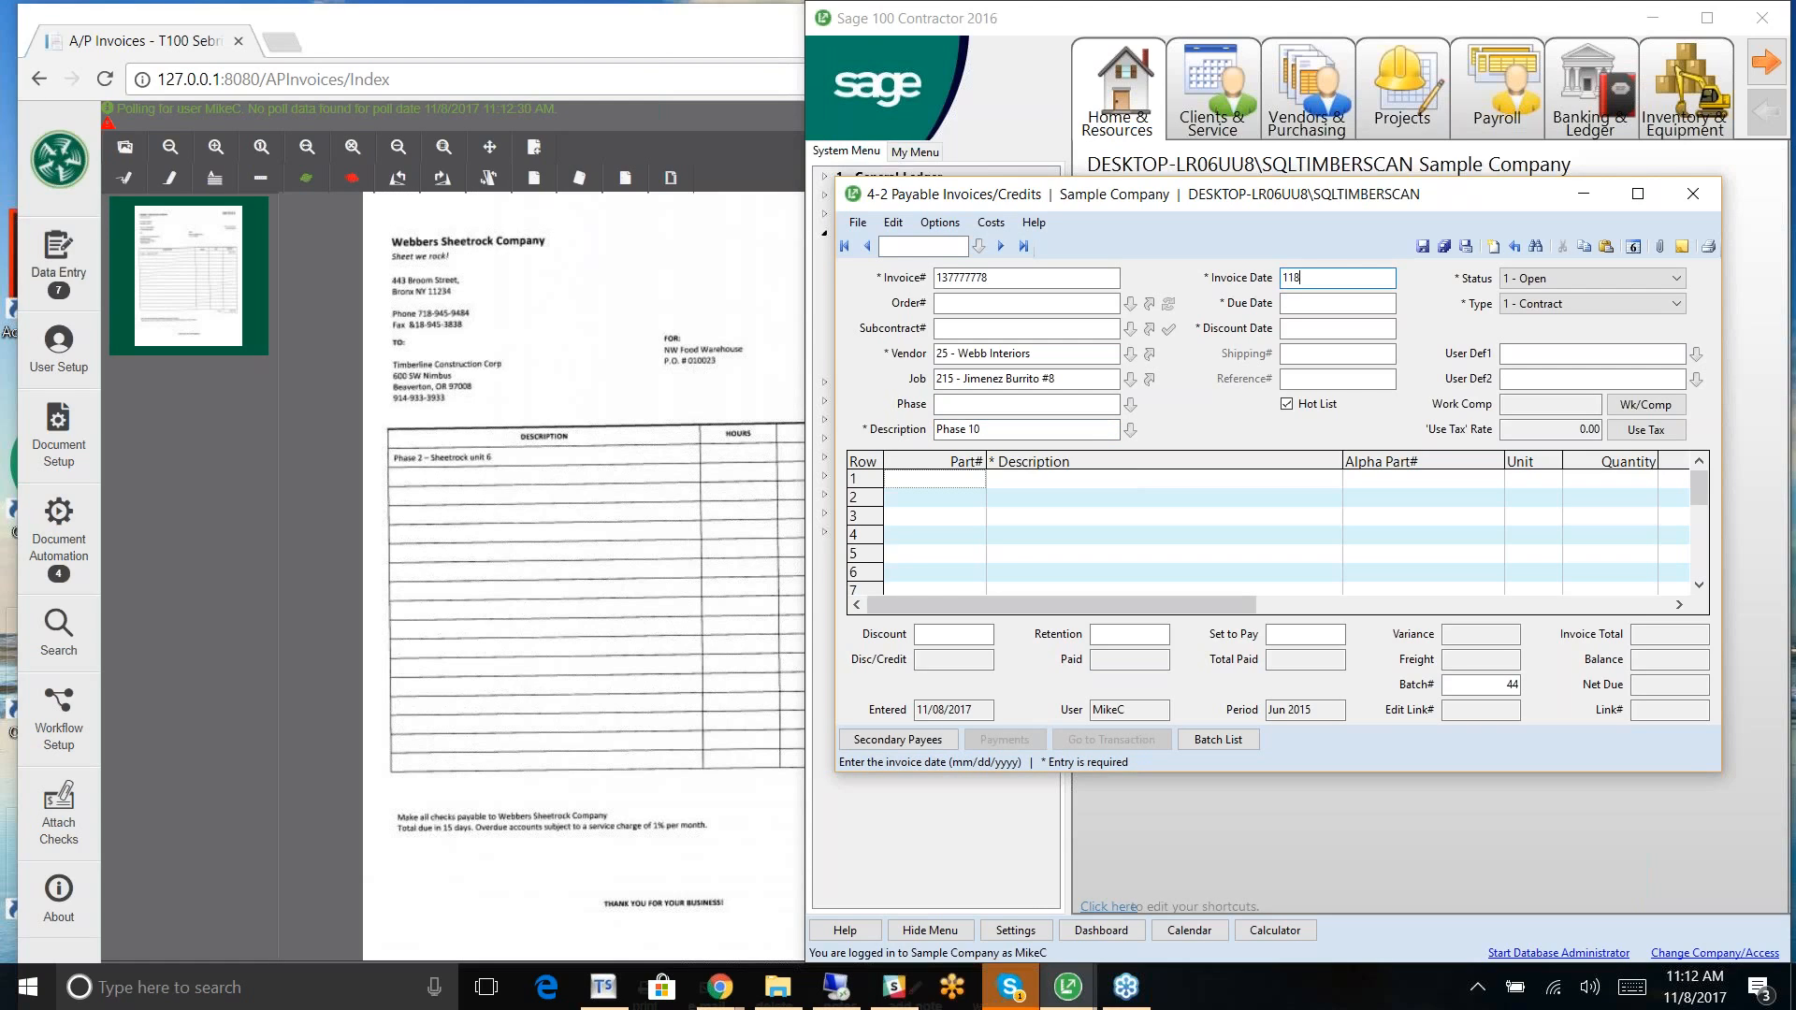
Step: Set the invoice date to 11/08/2017 and accept the default due and discount dates
{"action": "type", "text": "1182017"}
{"action": "key", "text": "Tab"}
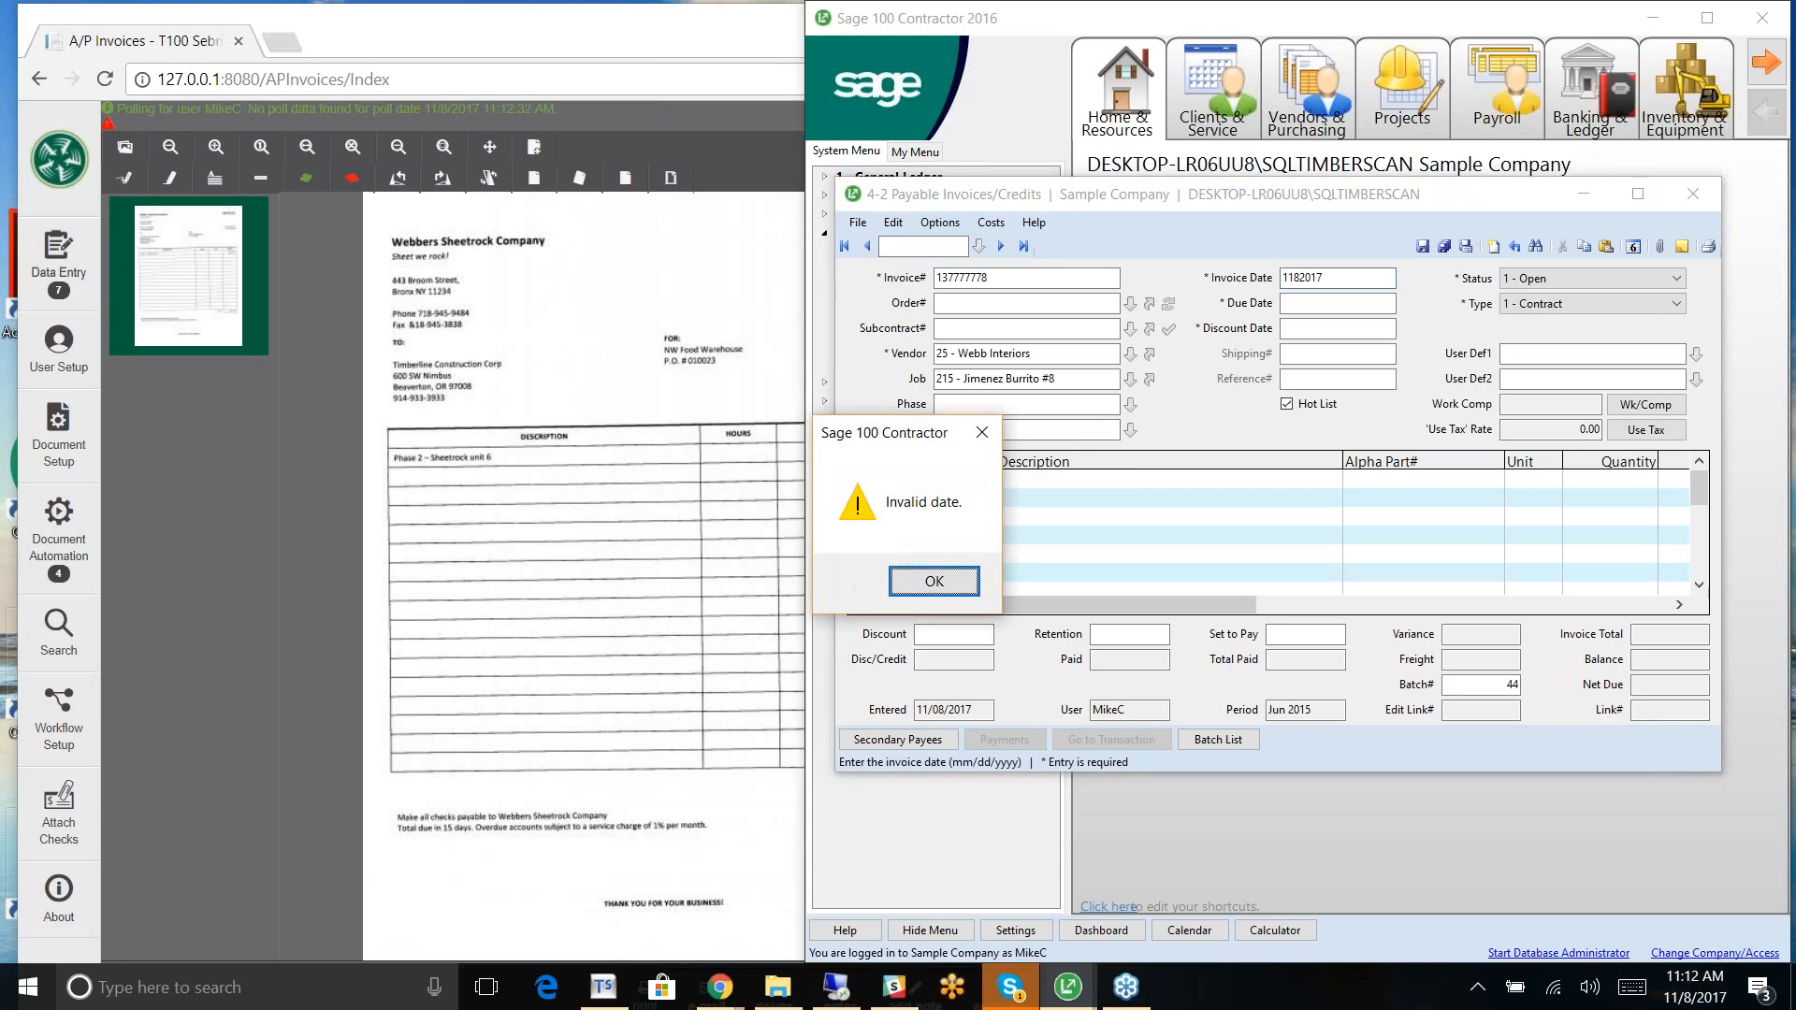
{"action": "left_click", "coordinate": [935, 581]}
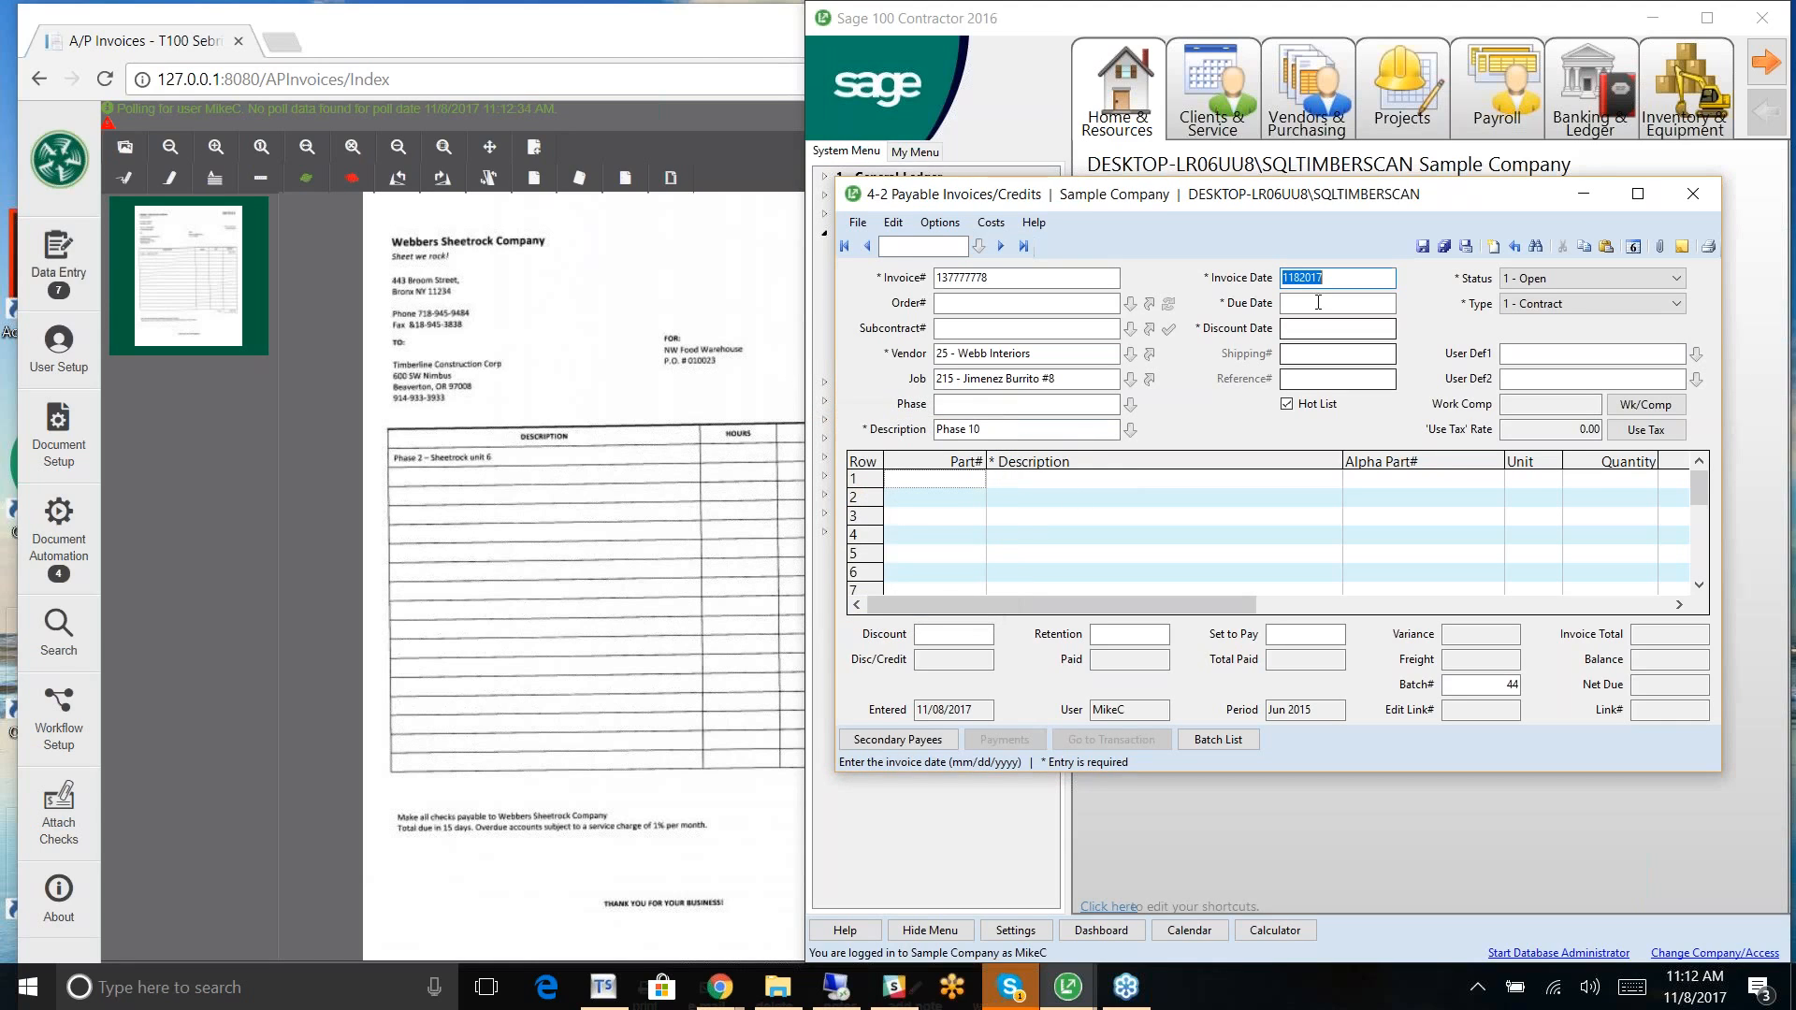
{"action": "left_click", "coordinate": [1301, 281]}
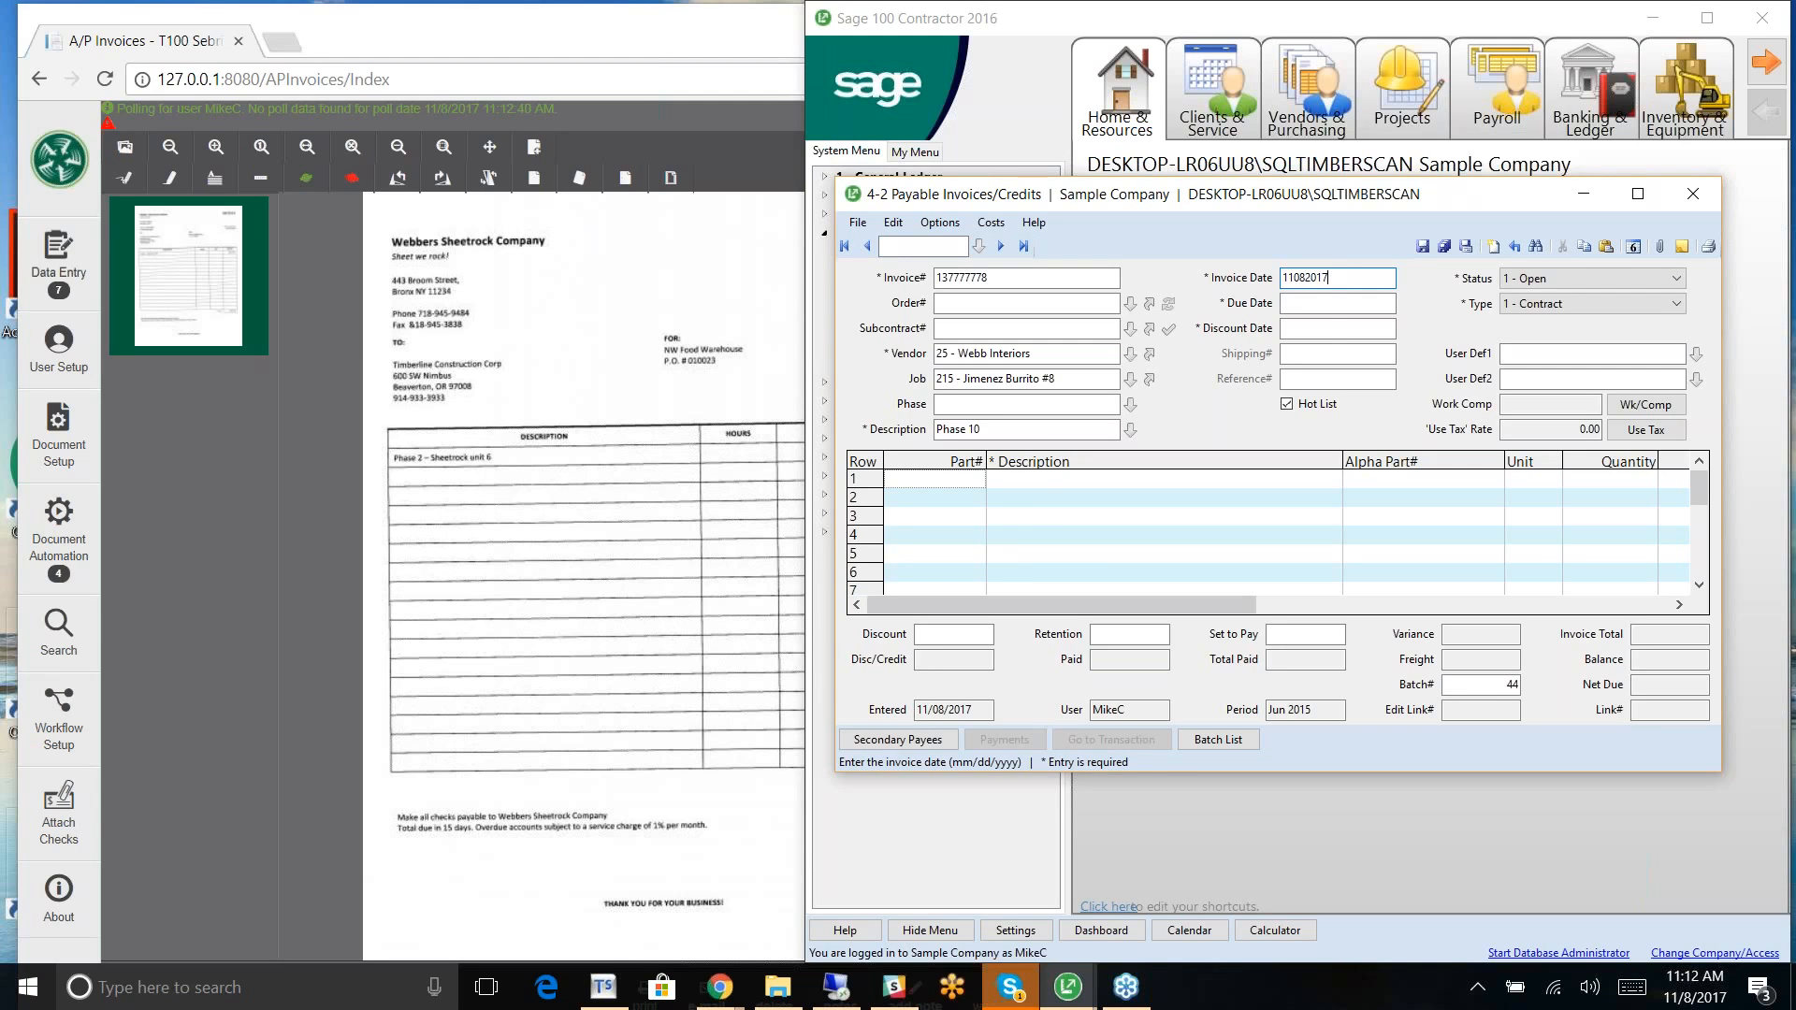
{"action": "type", "text": "0"}
{"action": "key", "text": "Tab"}
{"action": "key", "text": "Tab"}
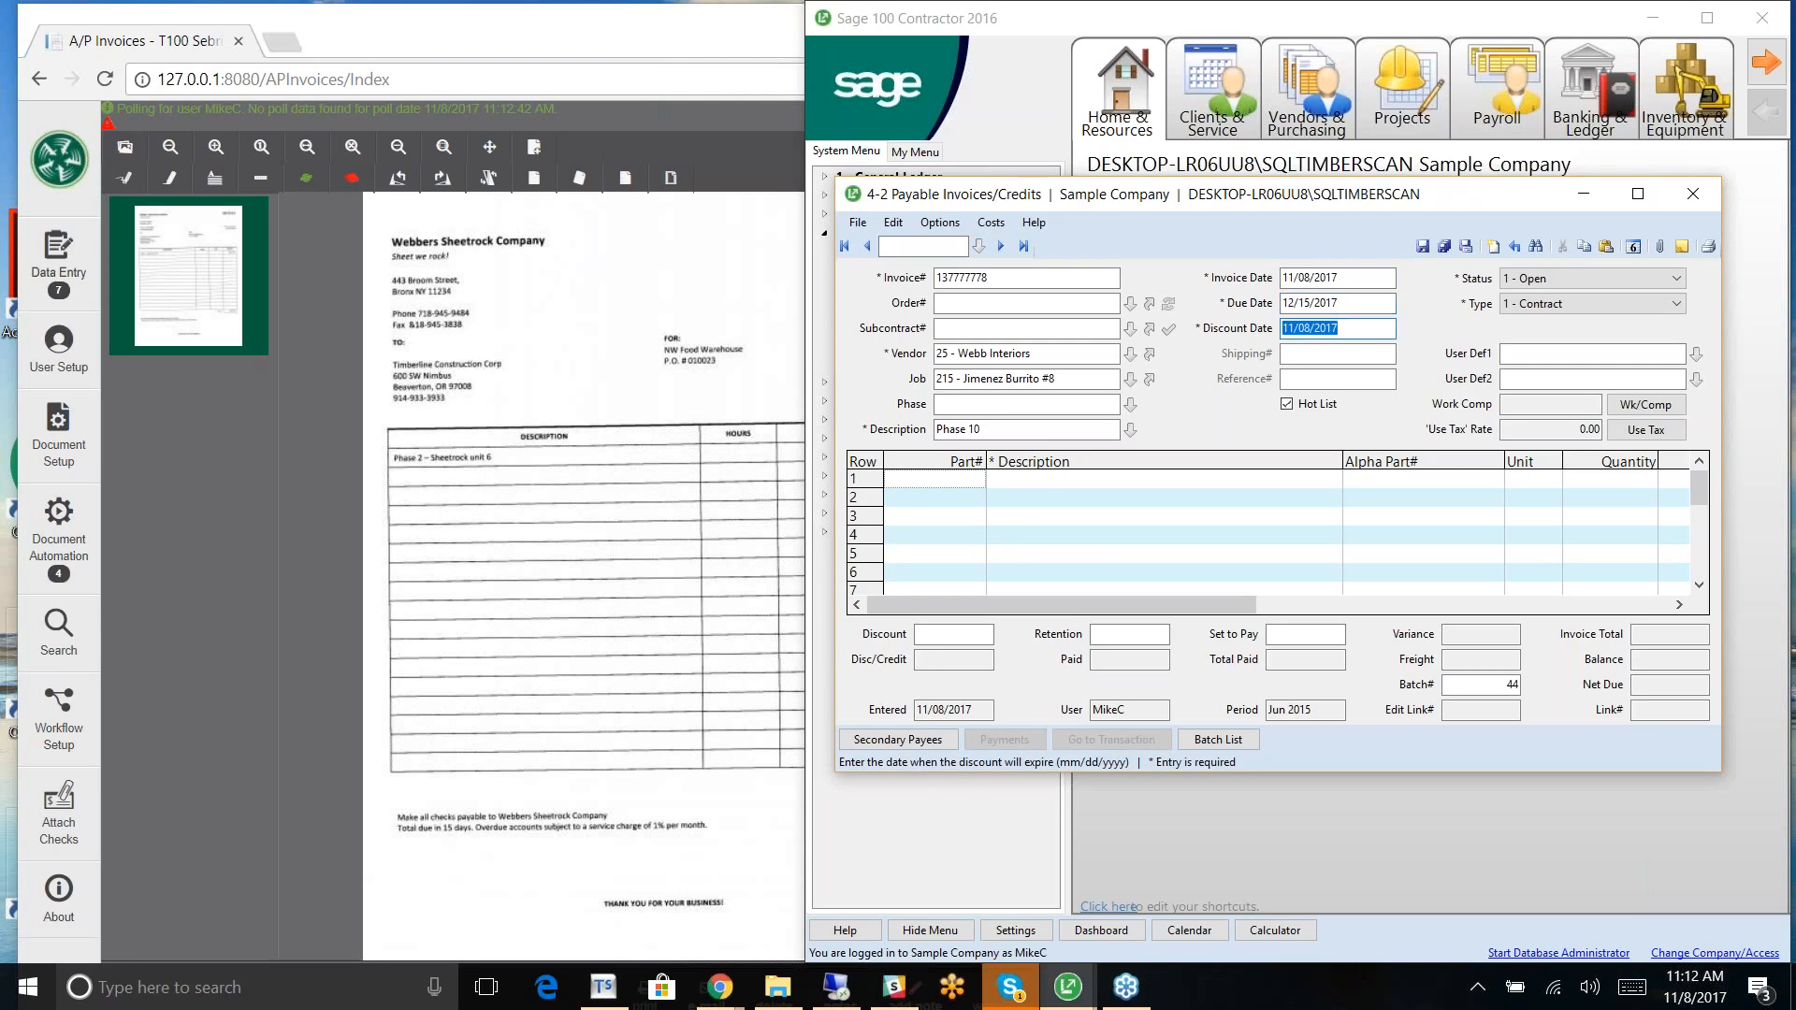
{"action": "key", "text": "Tab"}
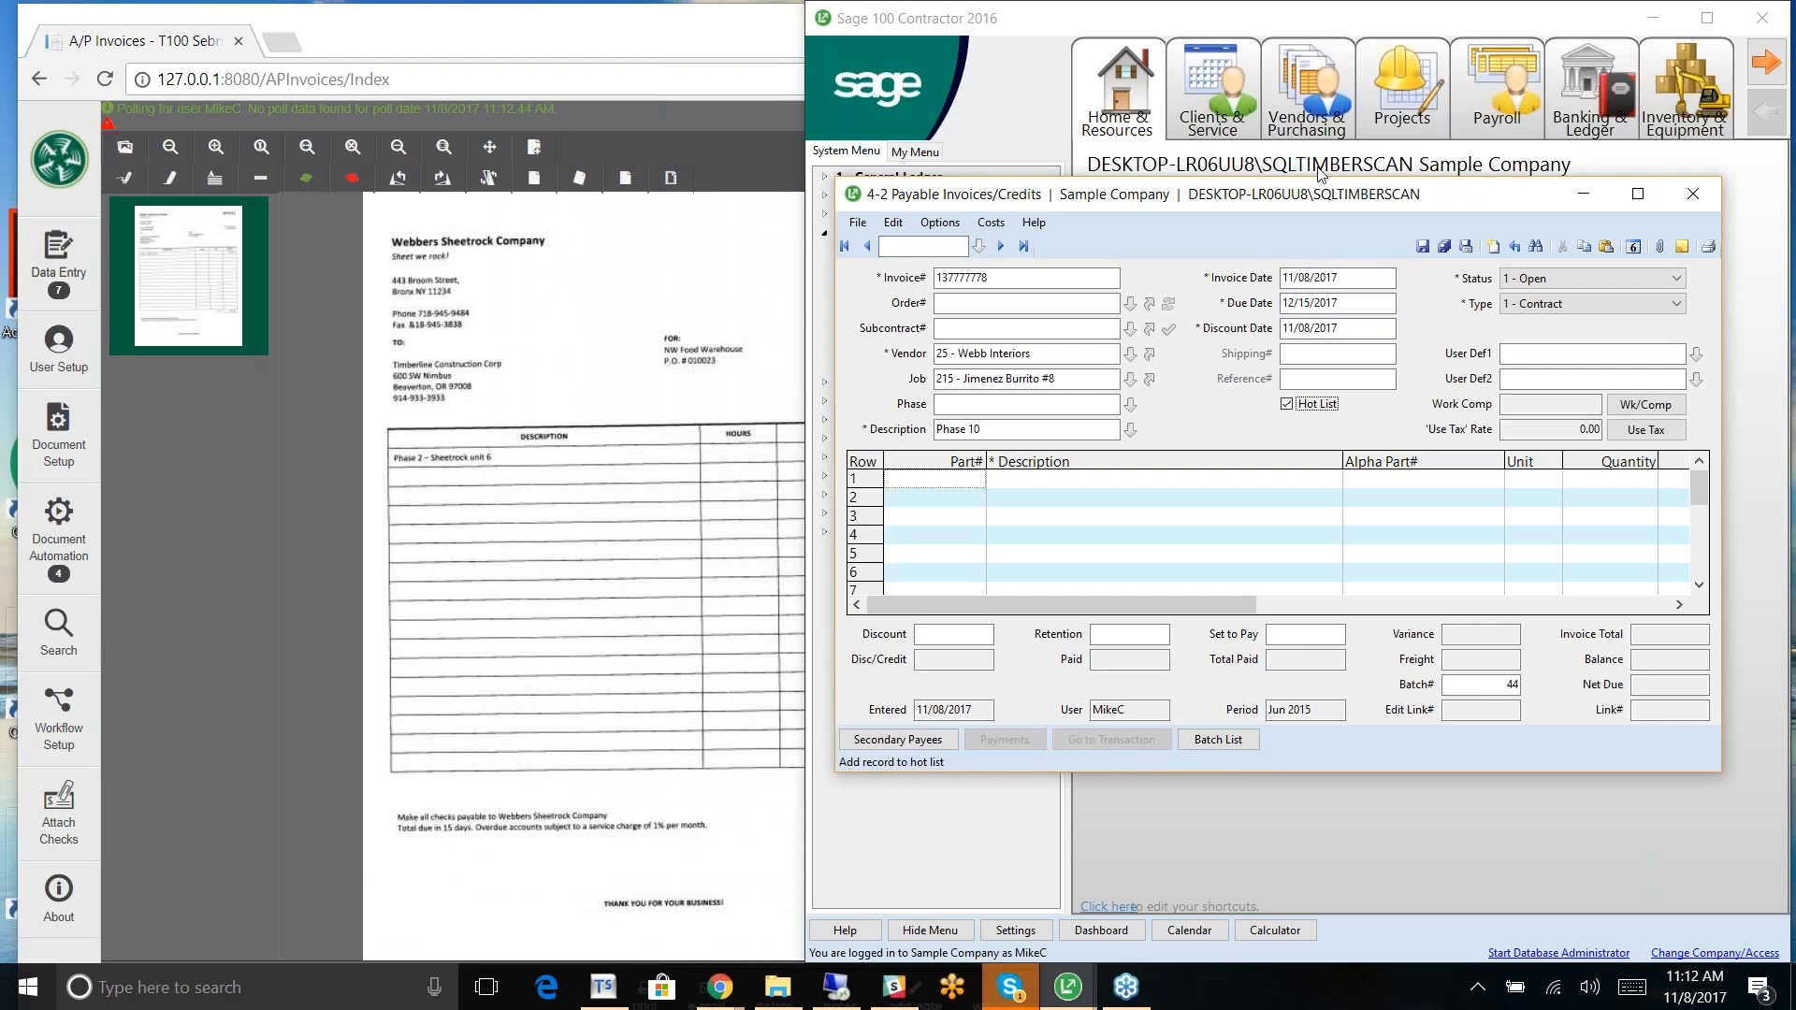
Step: Fill in the first line item with description Phase 10, quantity 1 and price 1377.00
{"action": "left_click", "coordinate": [1021, 487]}
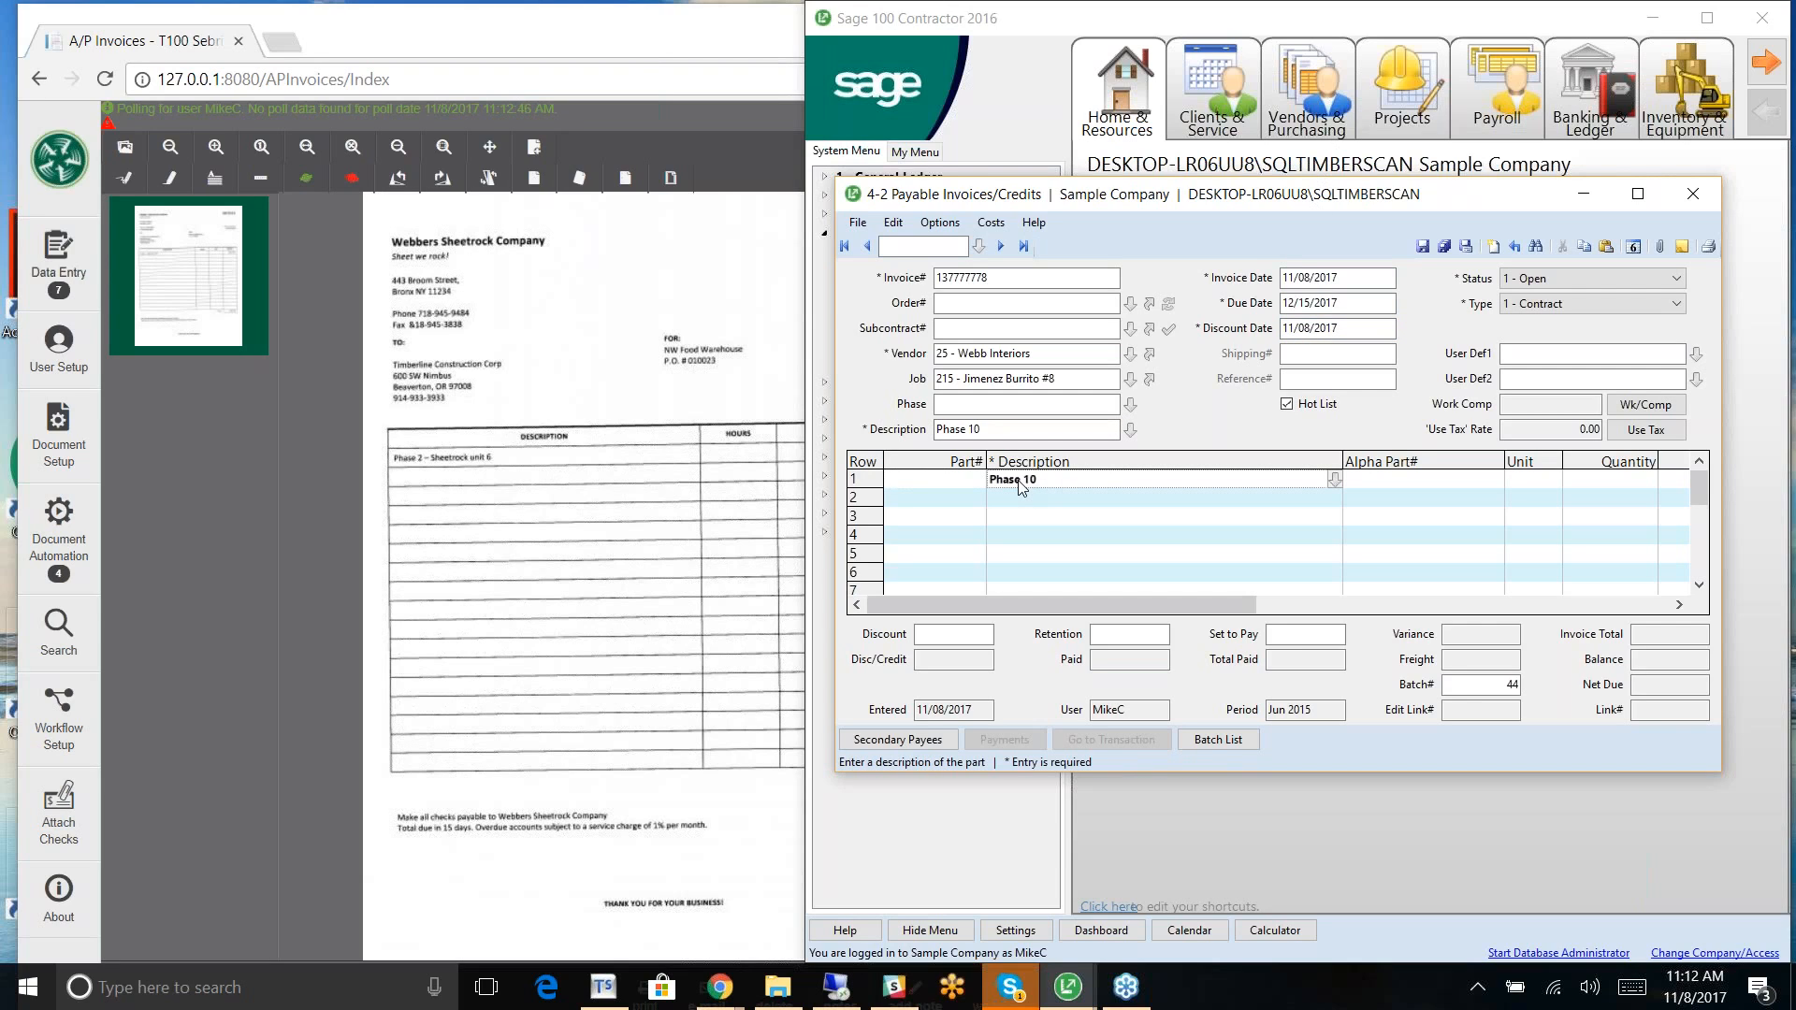
{"action": "key", "text": "Tab"}
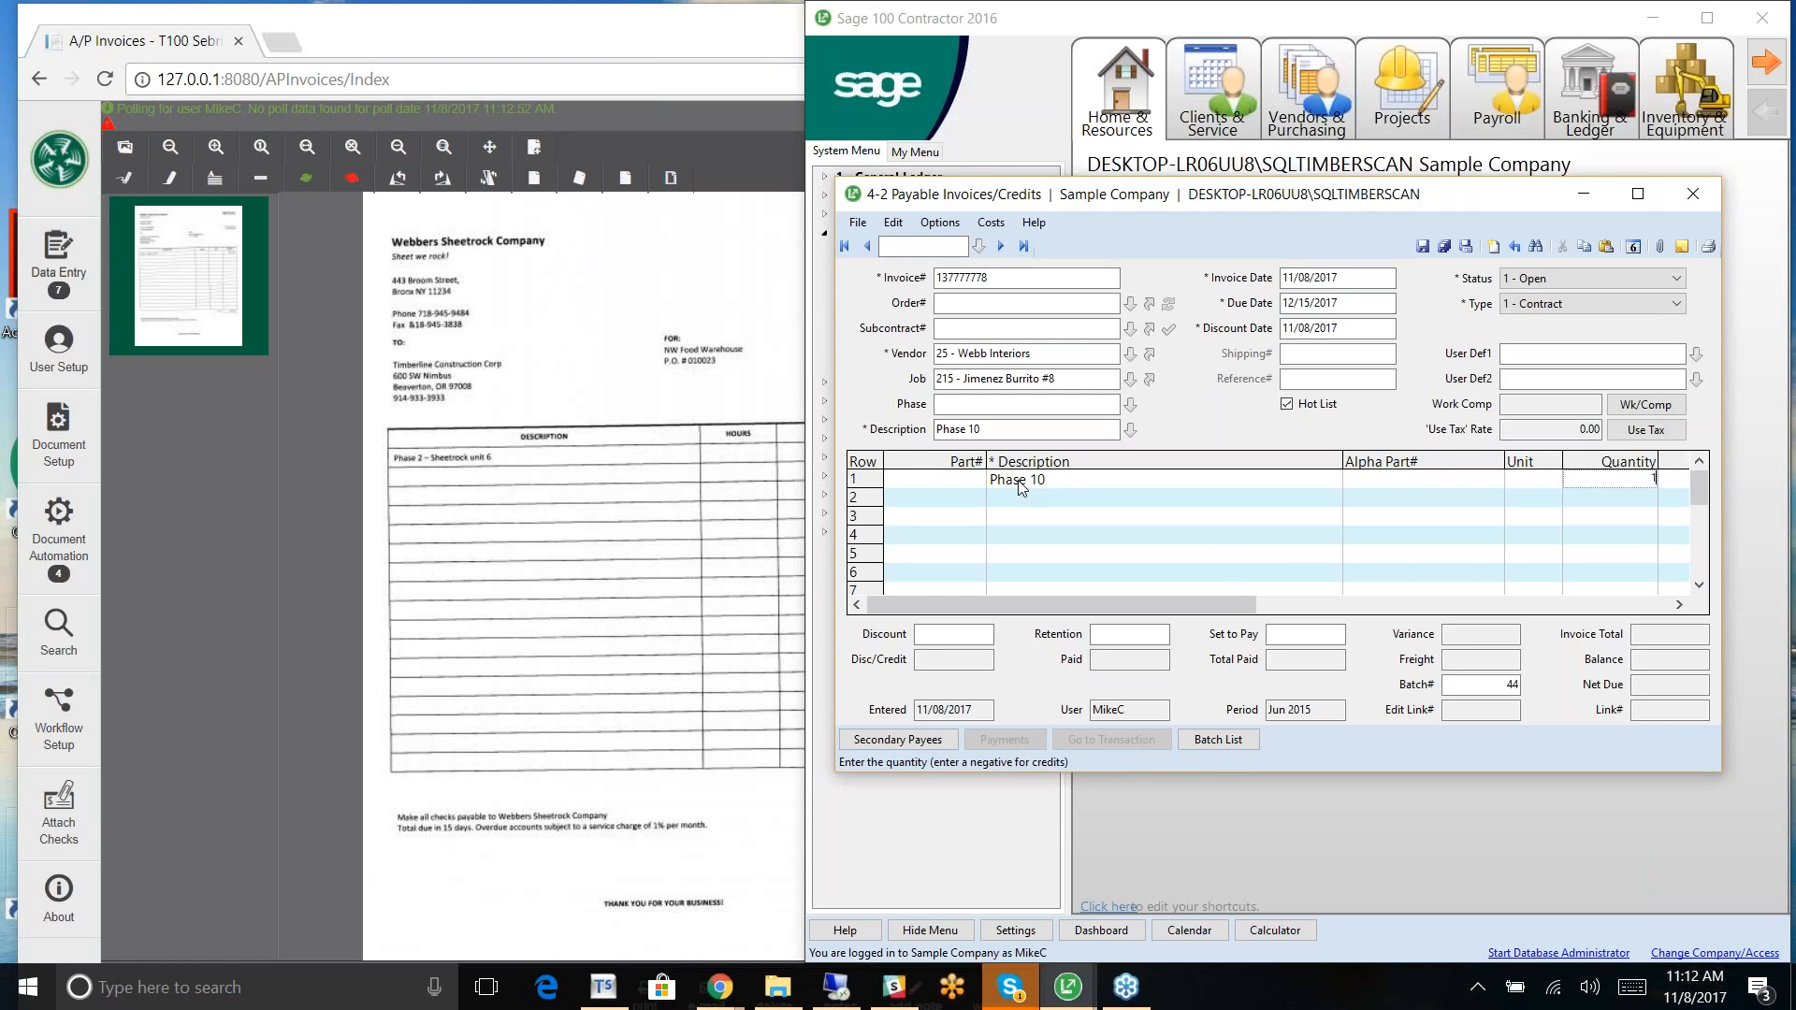
{"action": "type", "text": "1377.00"}
{"action": "key", "text": "Tab"}
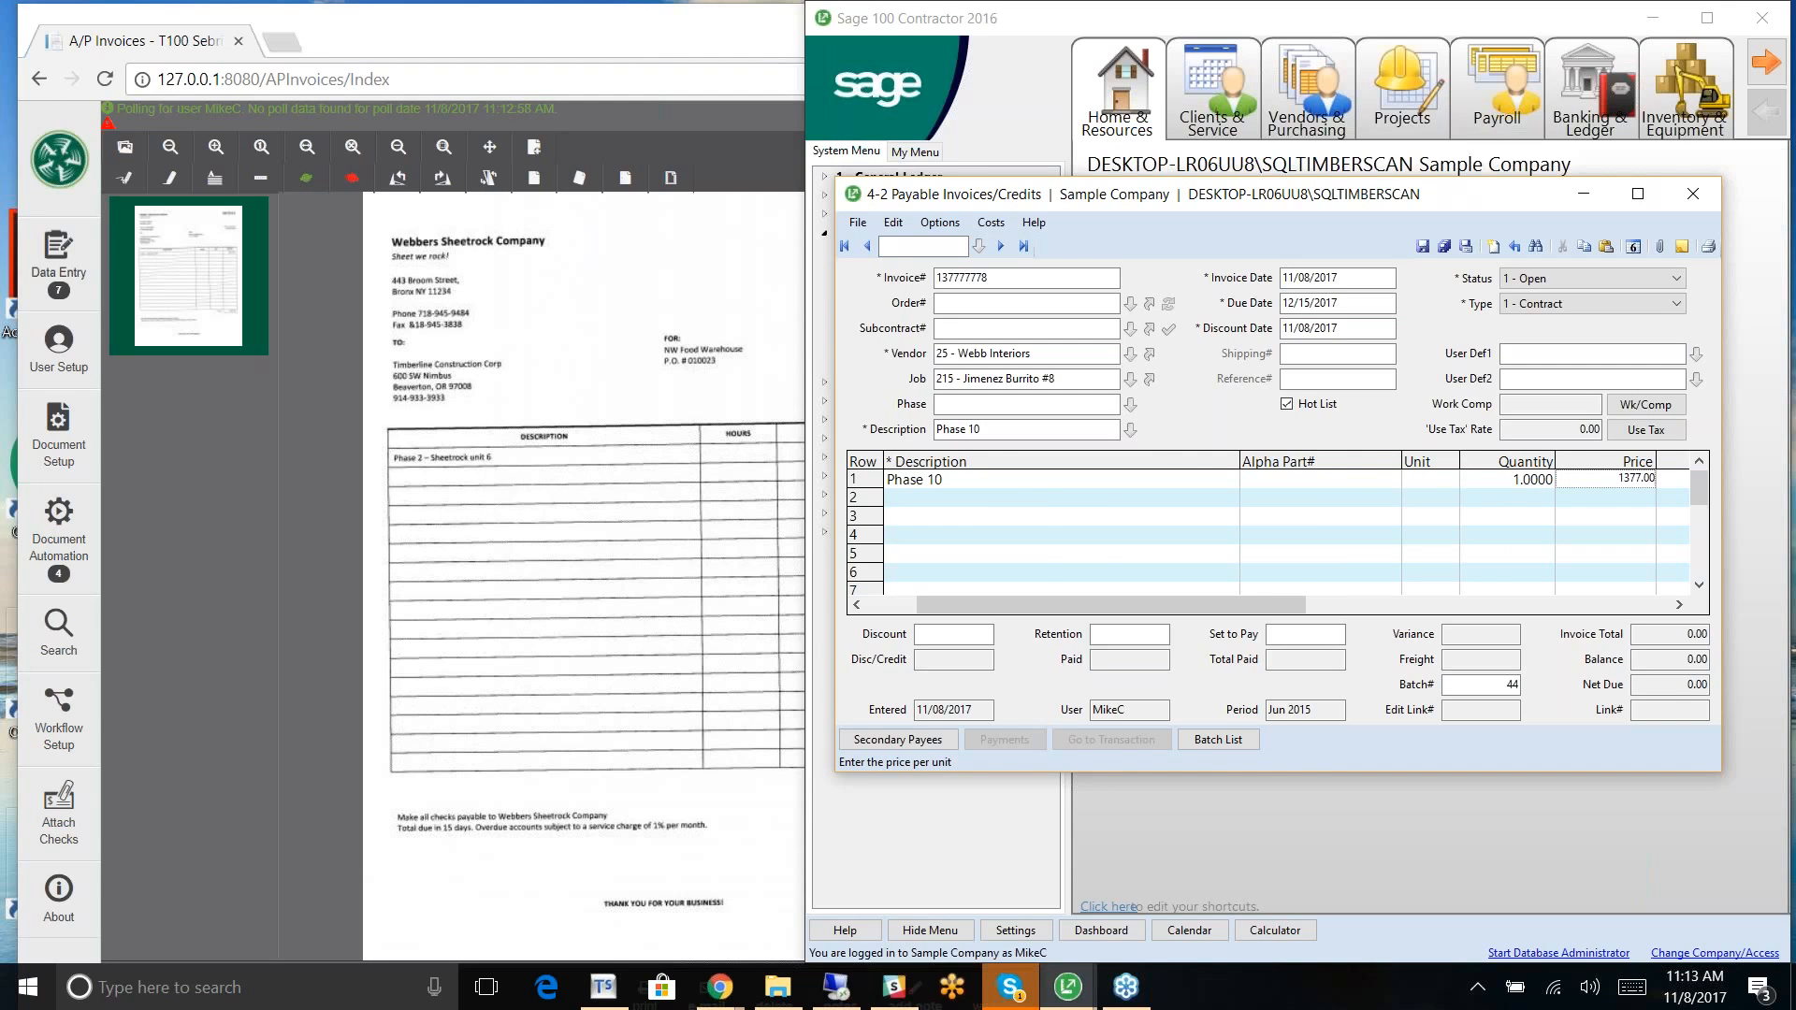
Step: Post the first line item to ledger account 1000, General Checking
{"action": "key", "text": "Tab"}
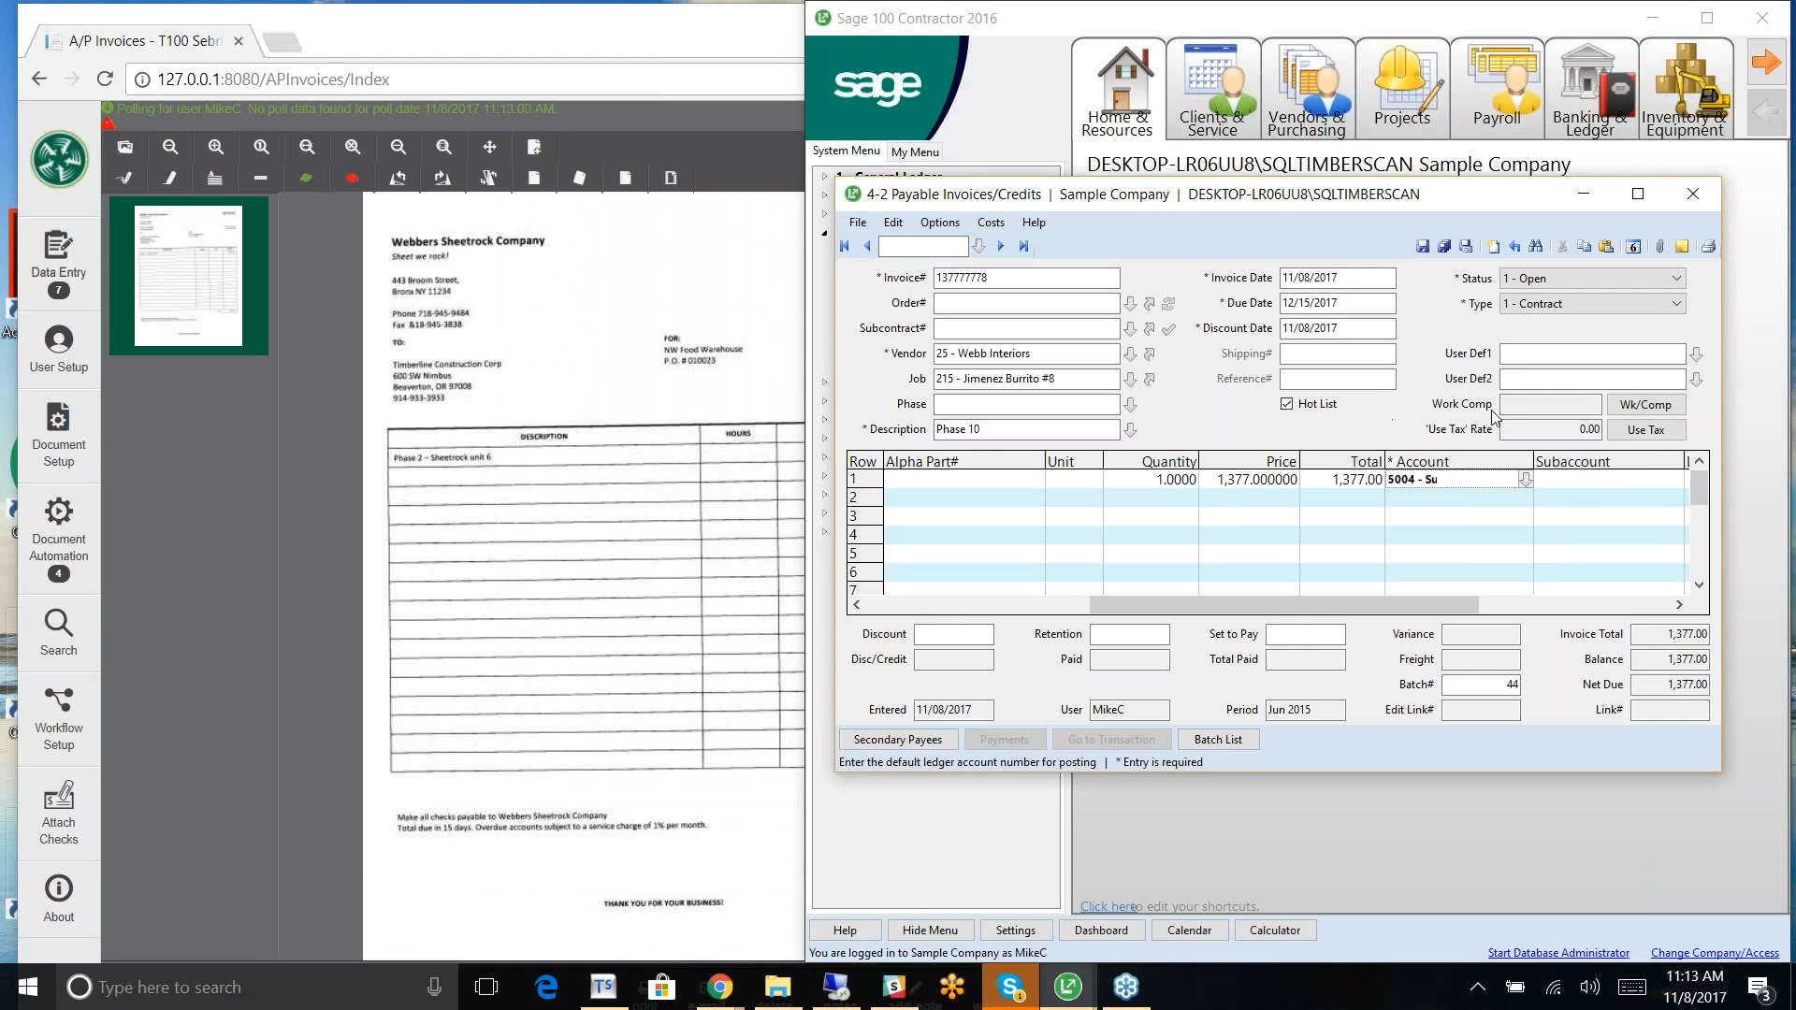
{"action": "left_click", "coordinate": [1525, 480]}
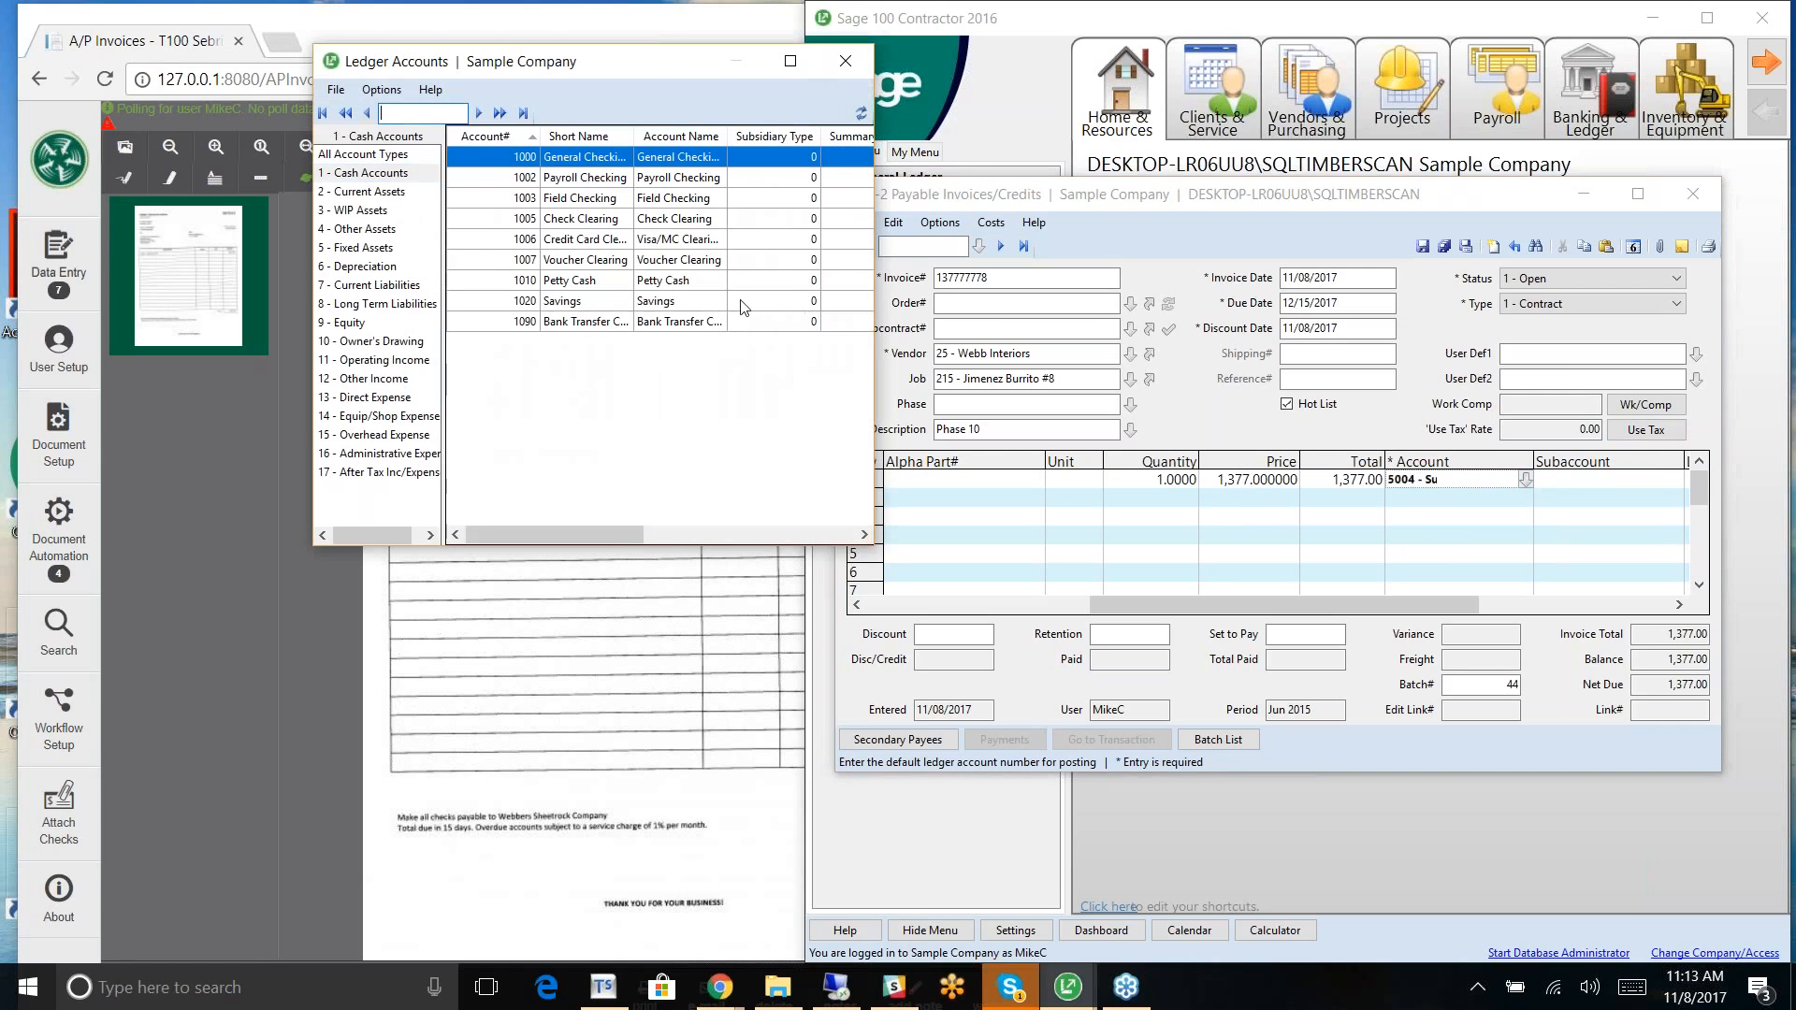
{"action": "double_click", "coordinate": [503, 166]}
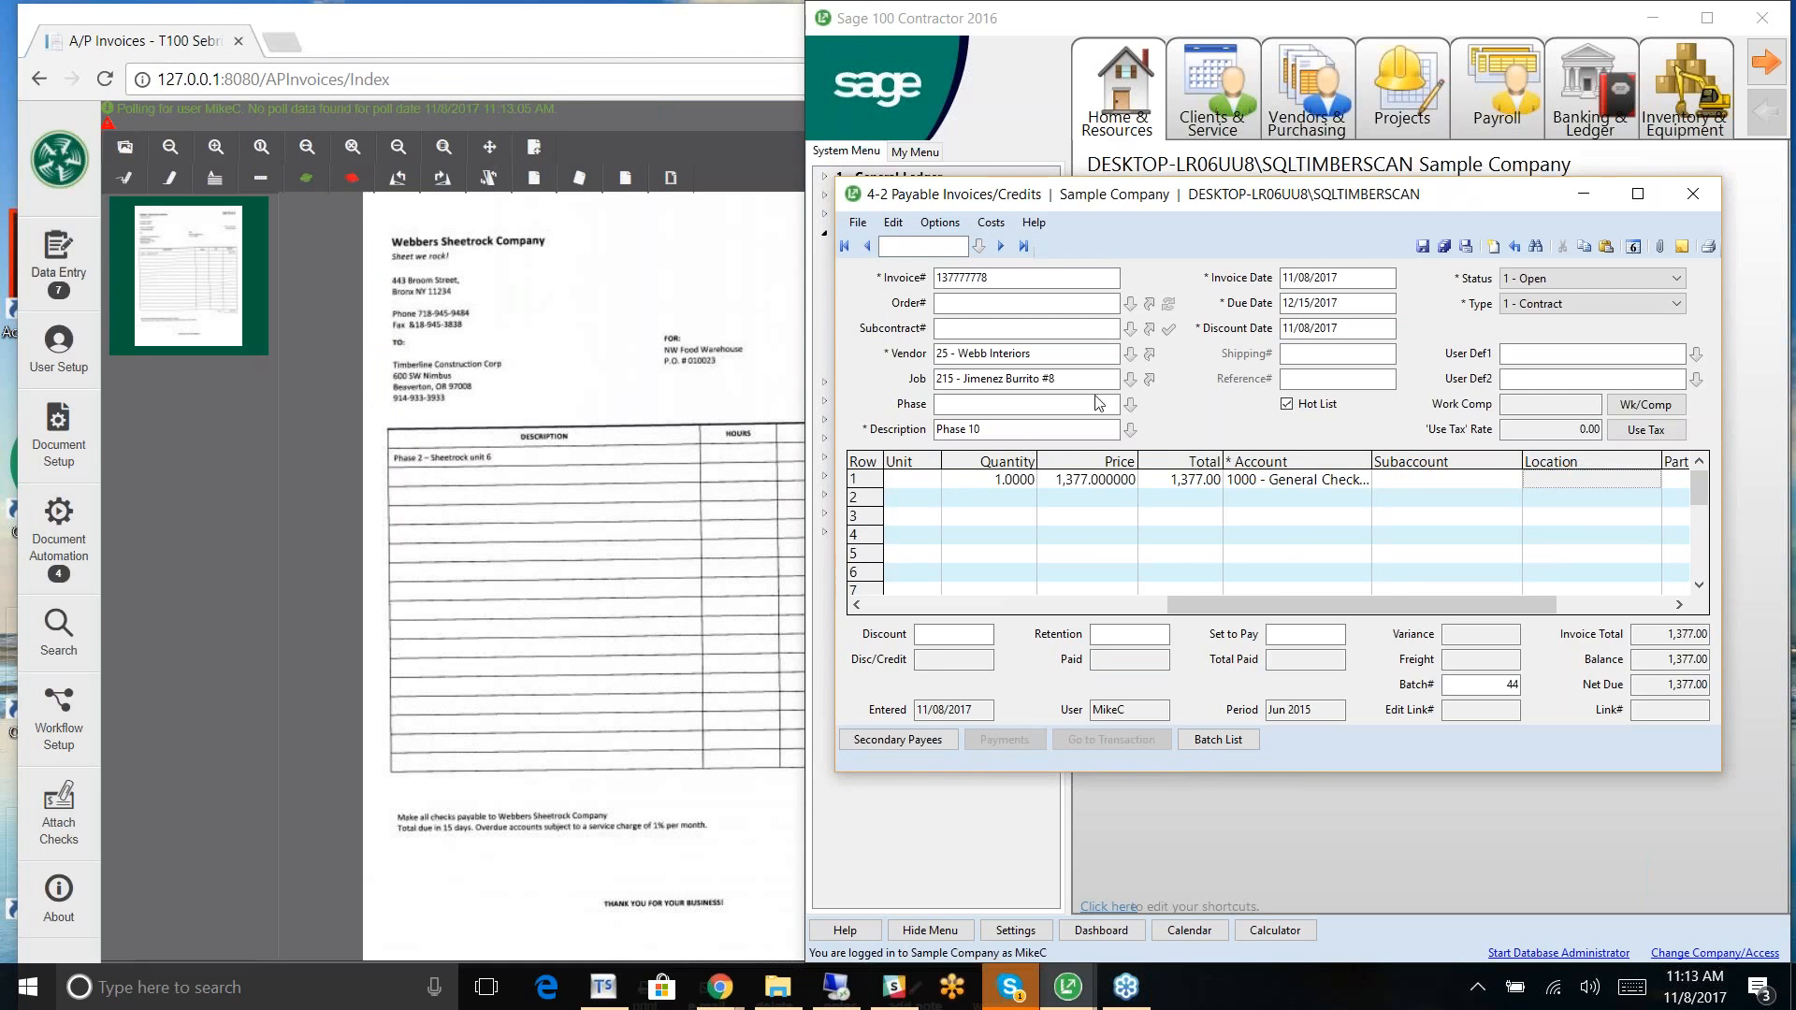
Step: Save the payable invoice and accept the transaction date outside the posting period
{"action": "left_click", "coordinate": [1423, 247]}
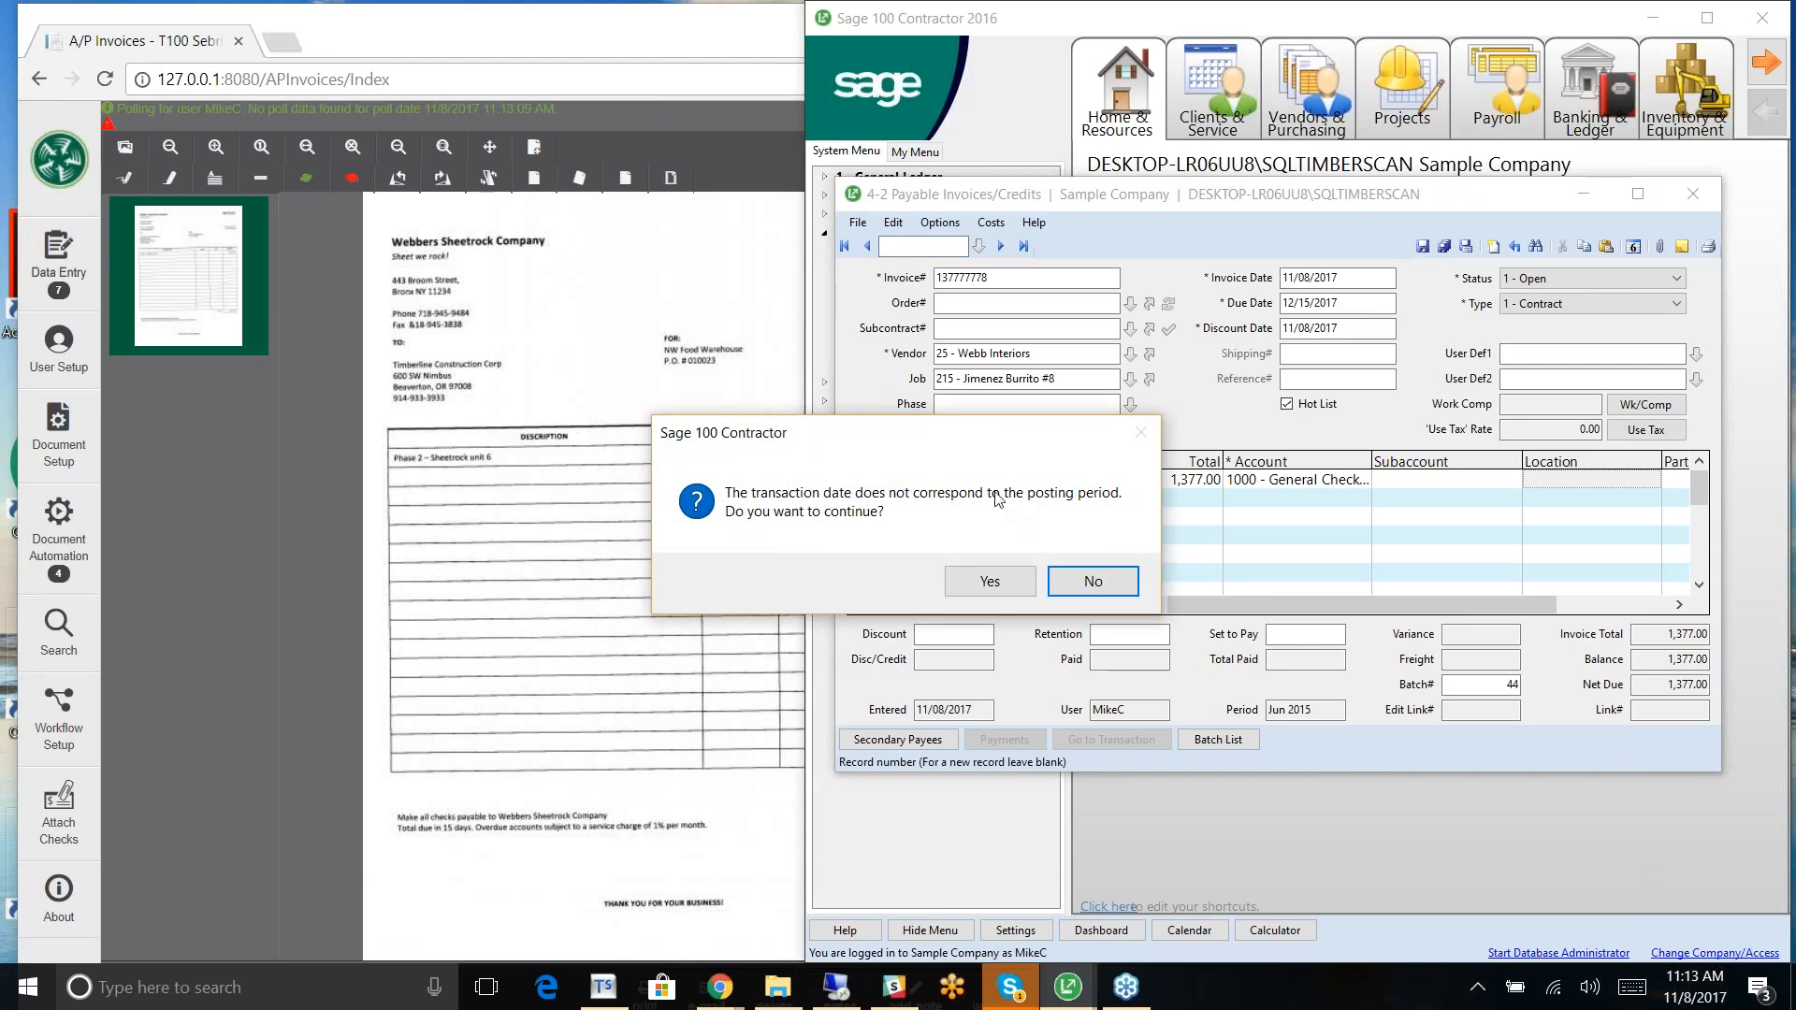
{"action": "left_click", "coordinate": [990, 582]}
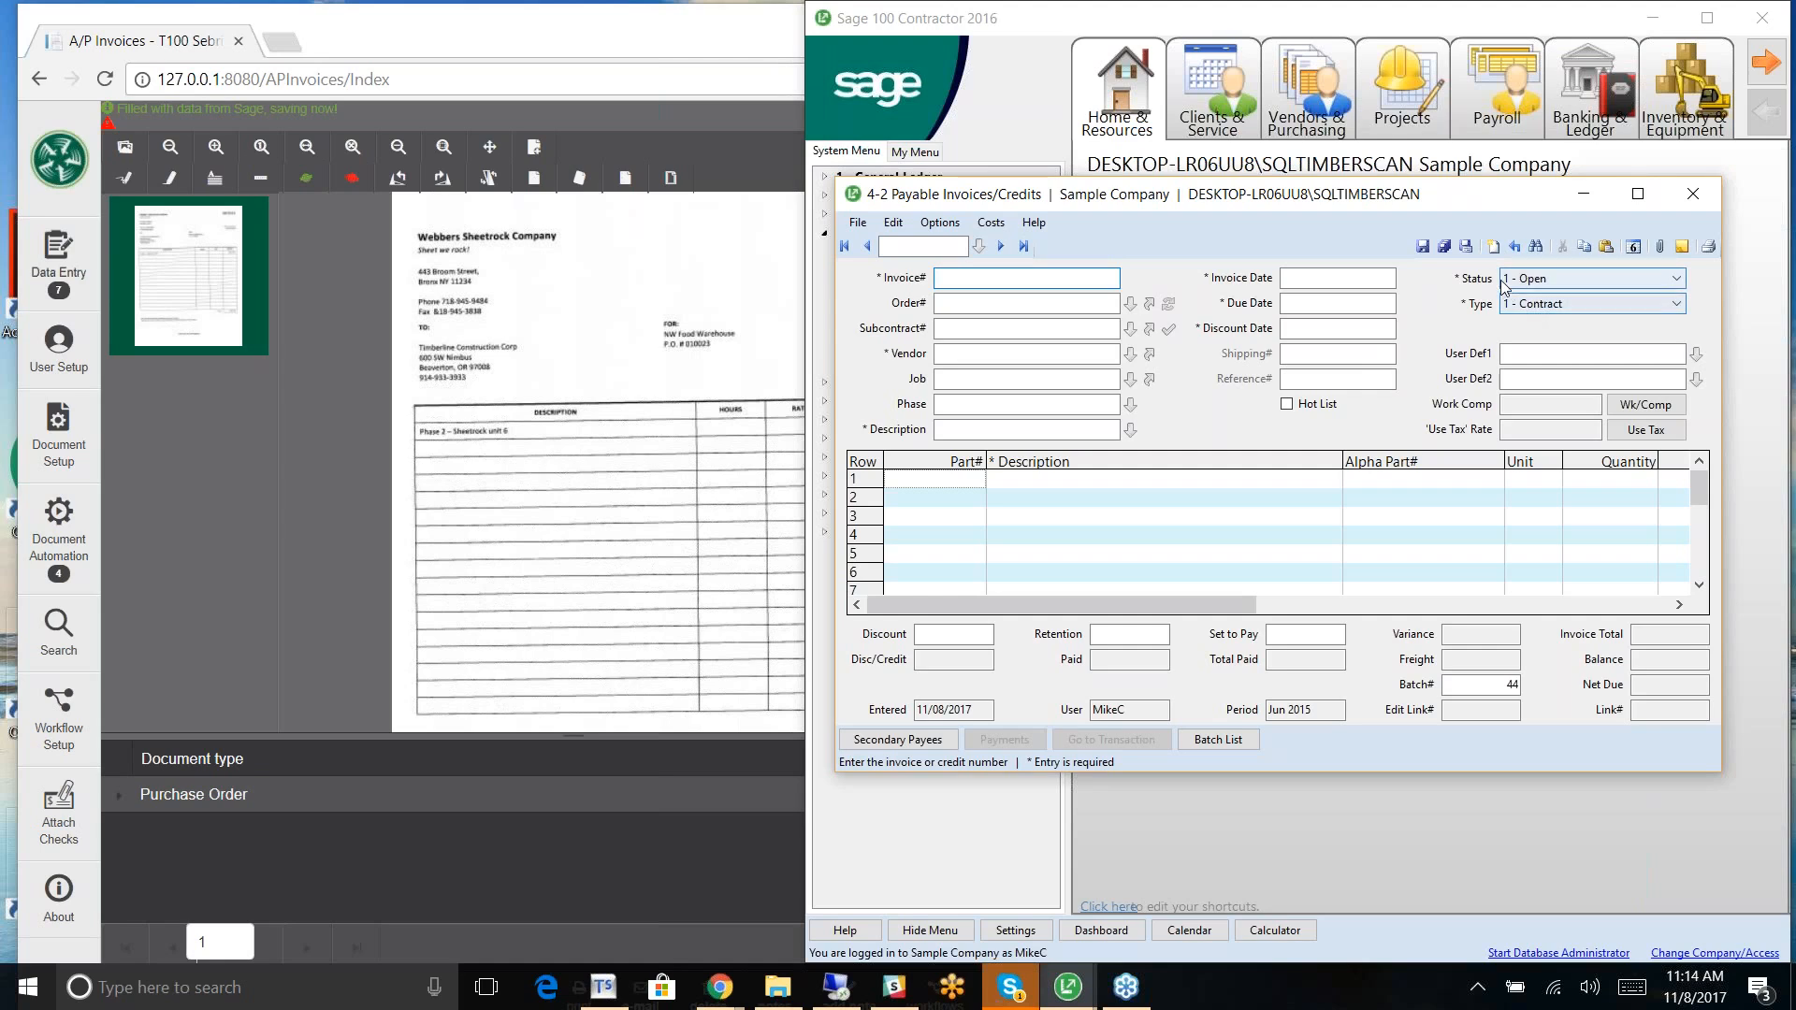
{"action": "left_click", "coordinate": [1680, 280]}
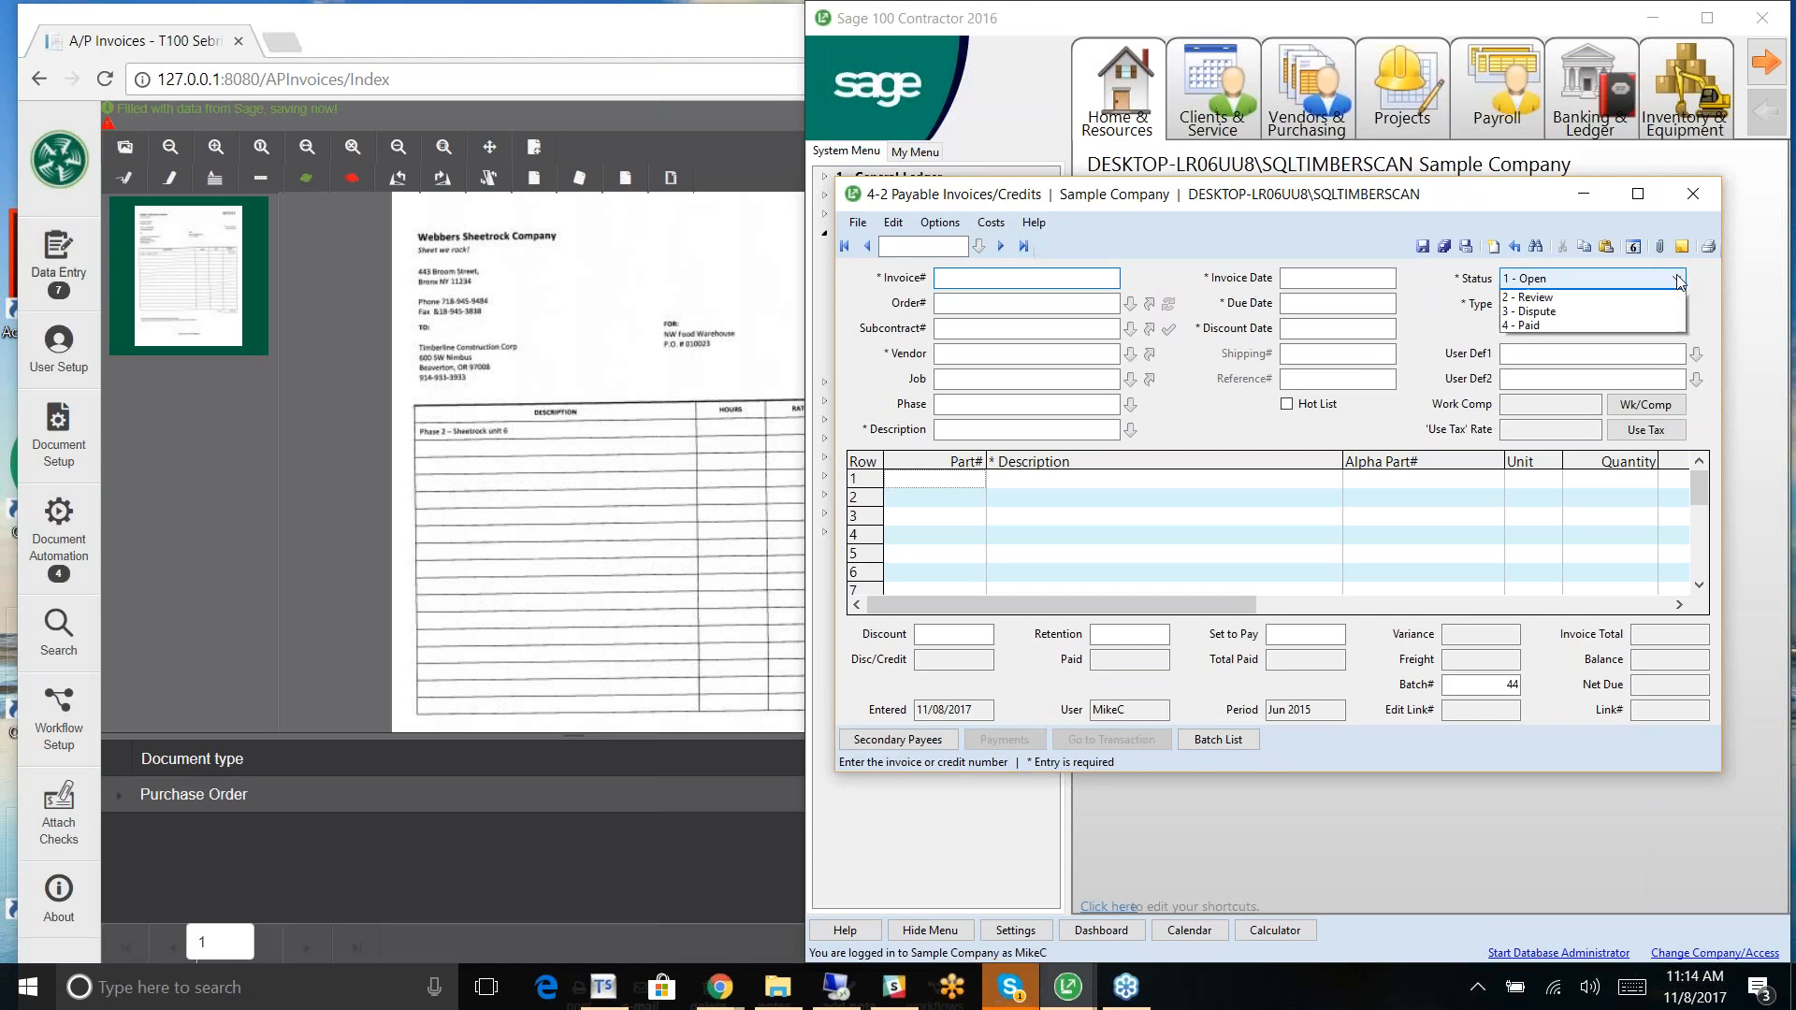
{"action": "left_click", "coordinate": [1534, 291]}
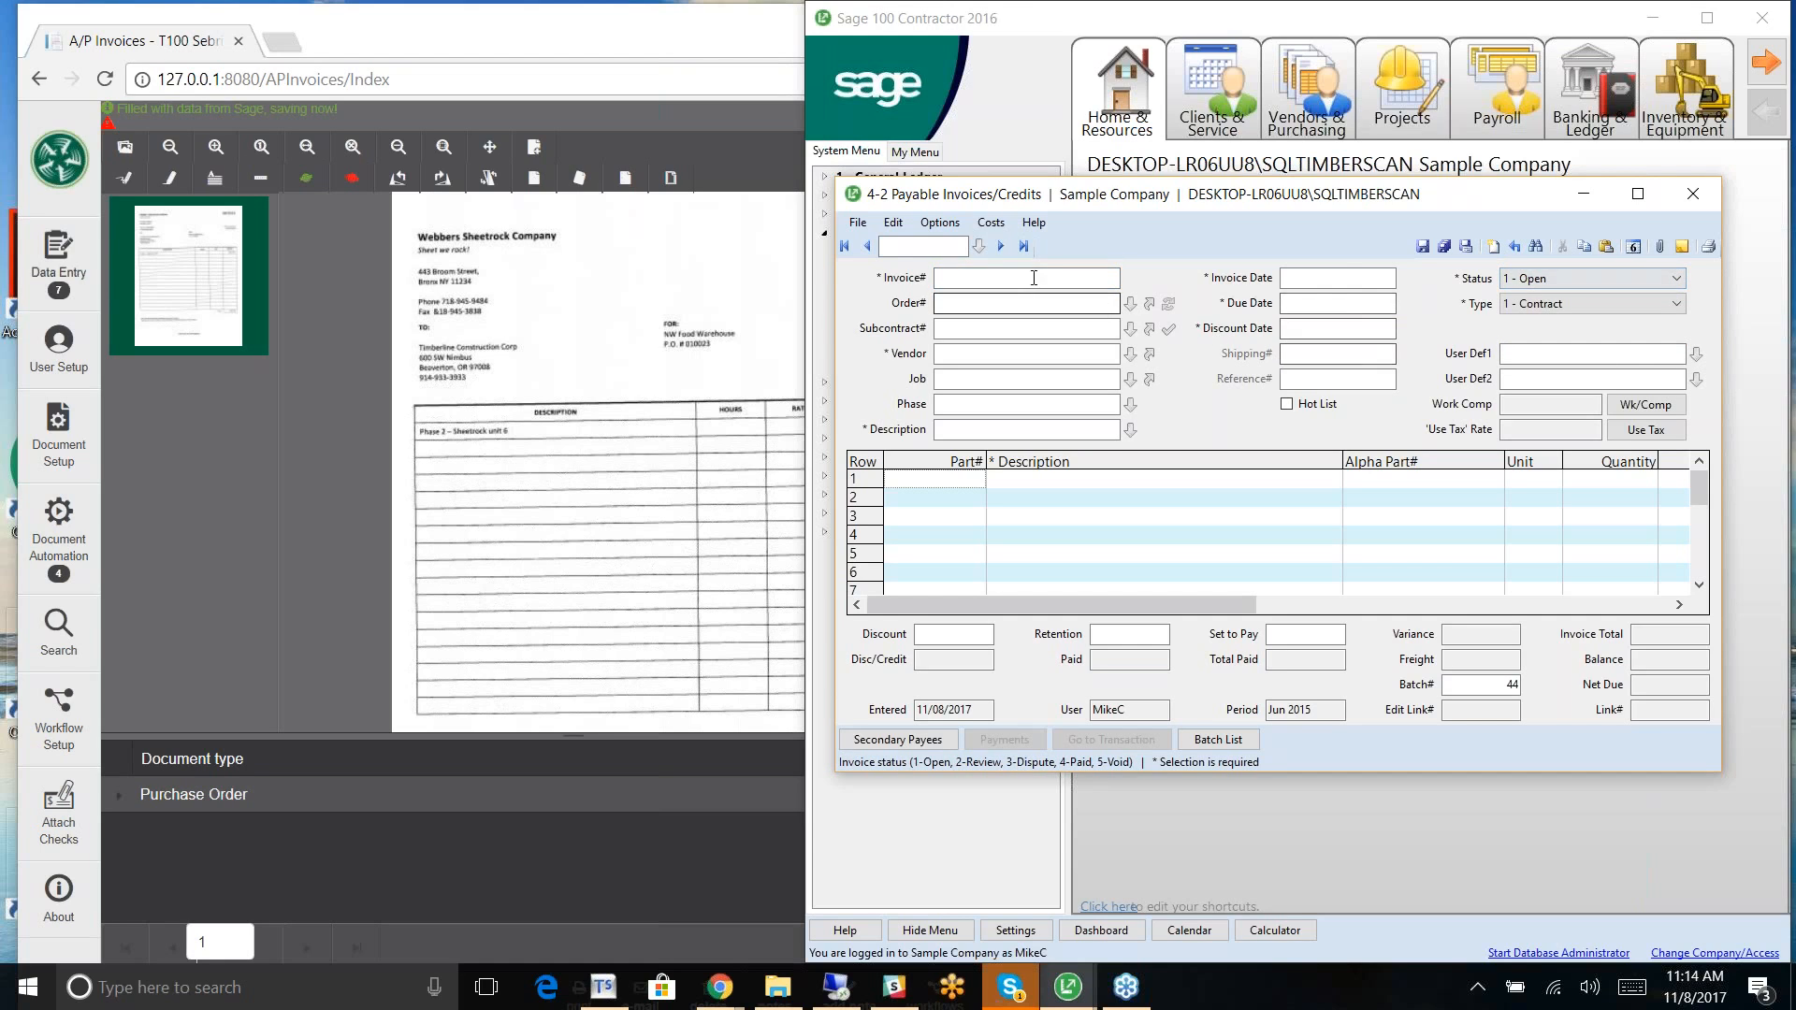
{"action": "left_click", "coordinate": [1025, 247]}
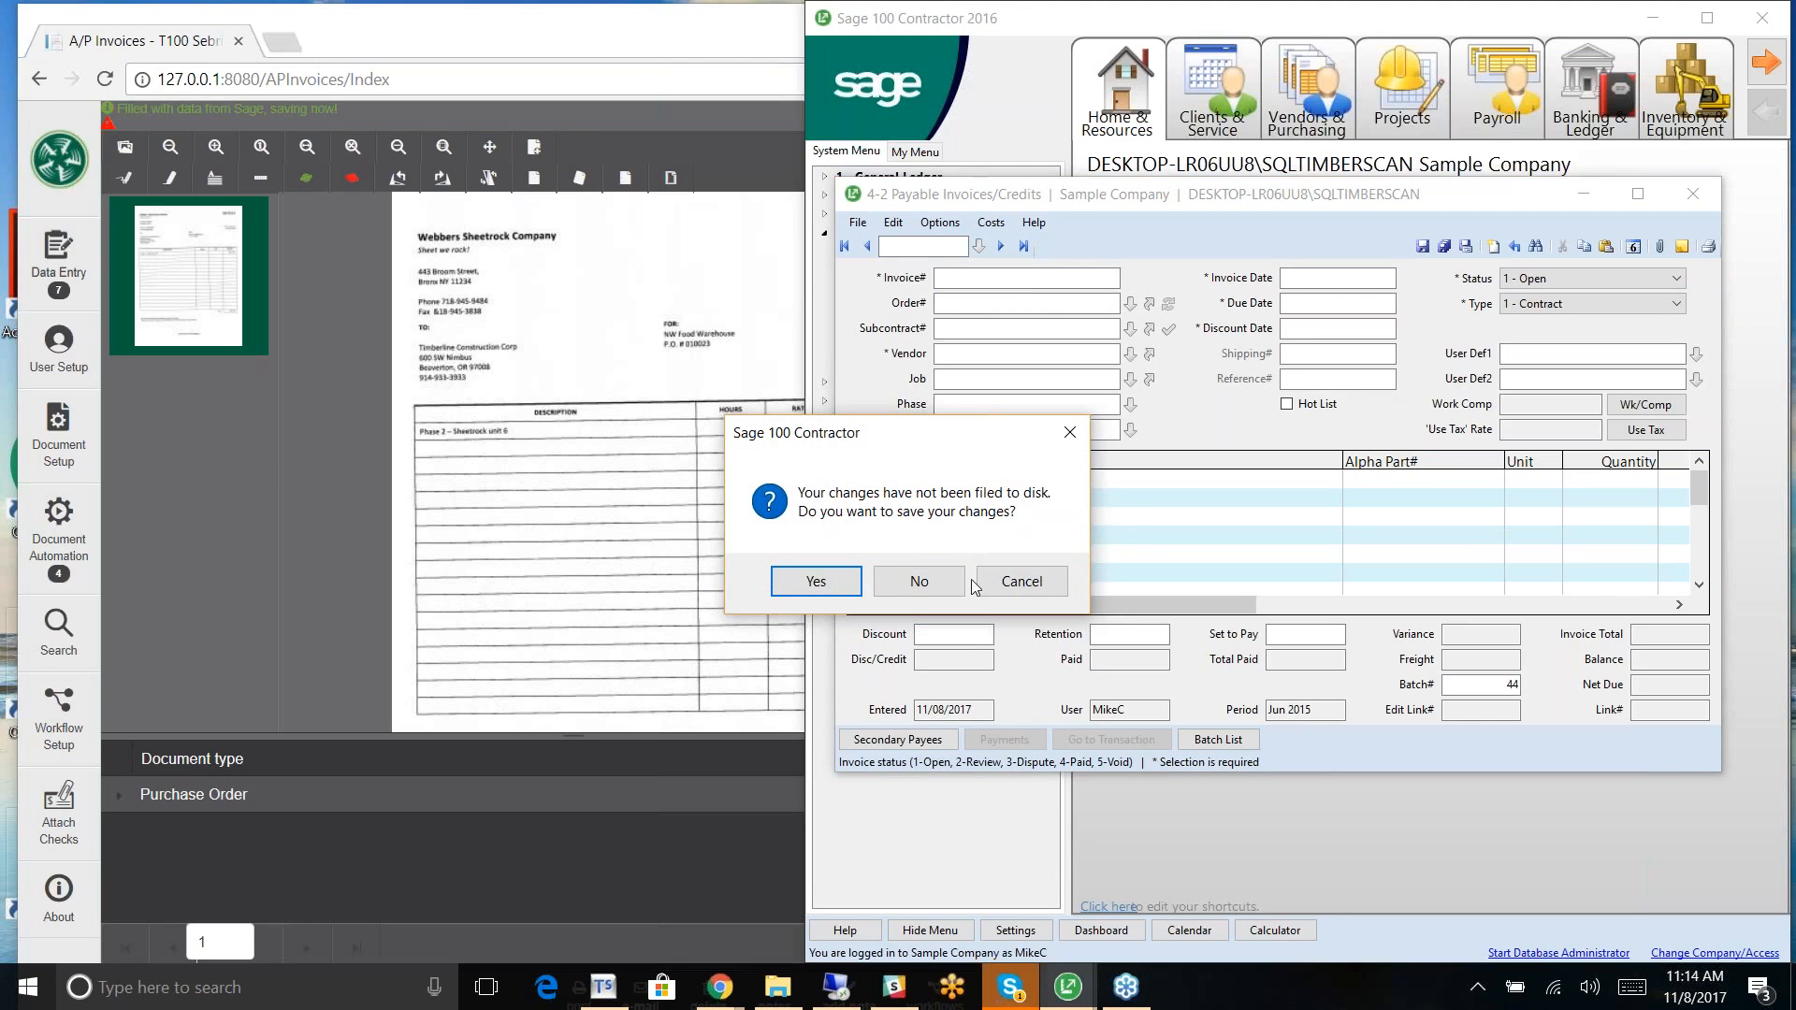
{"action": "left_click", "coordinate": [1020, 581]}
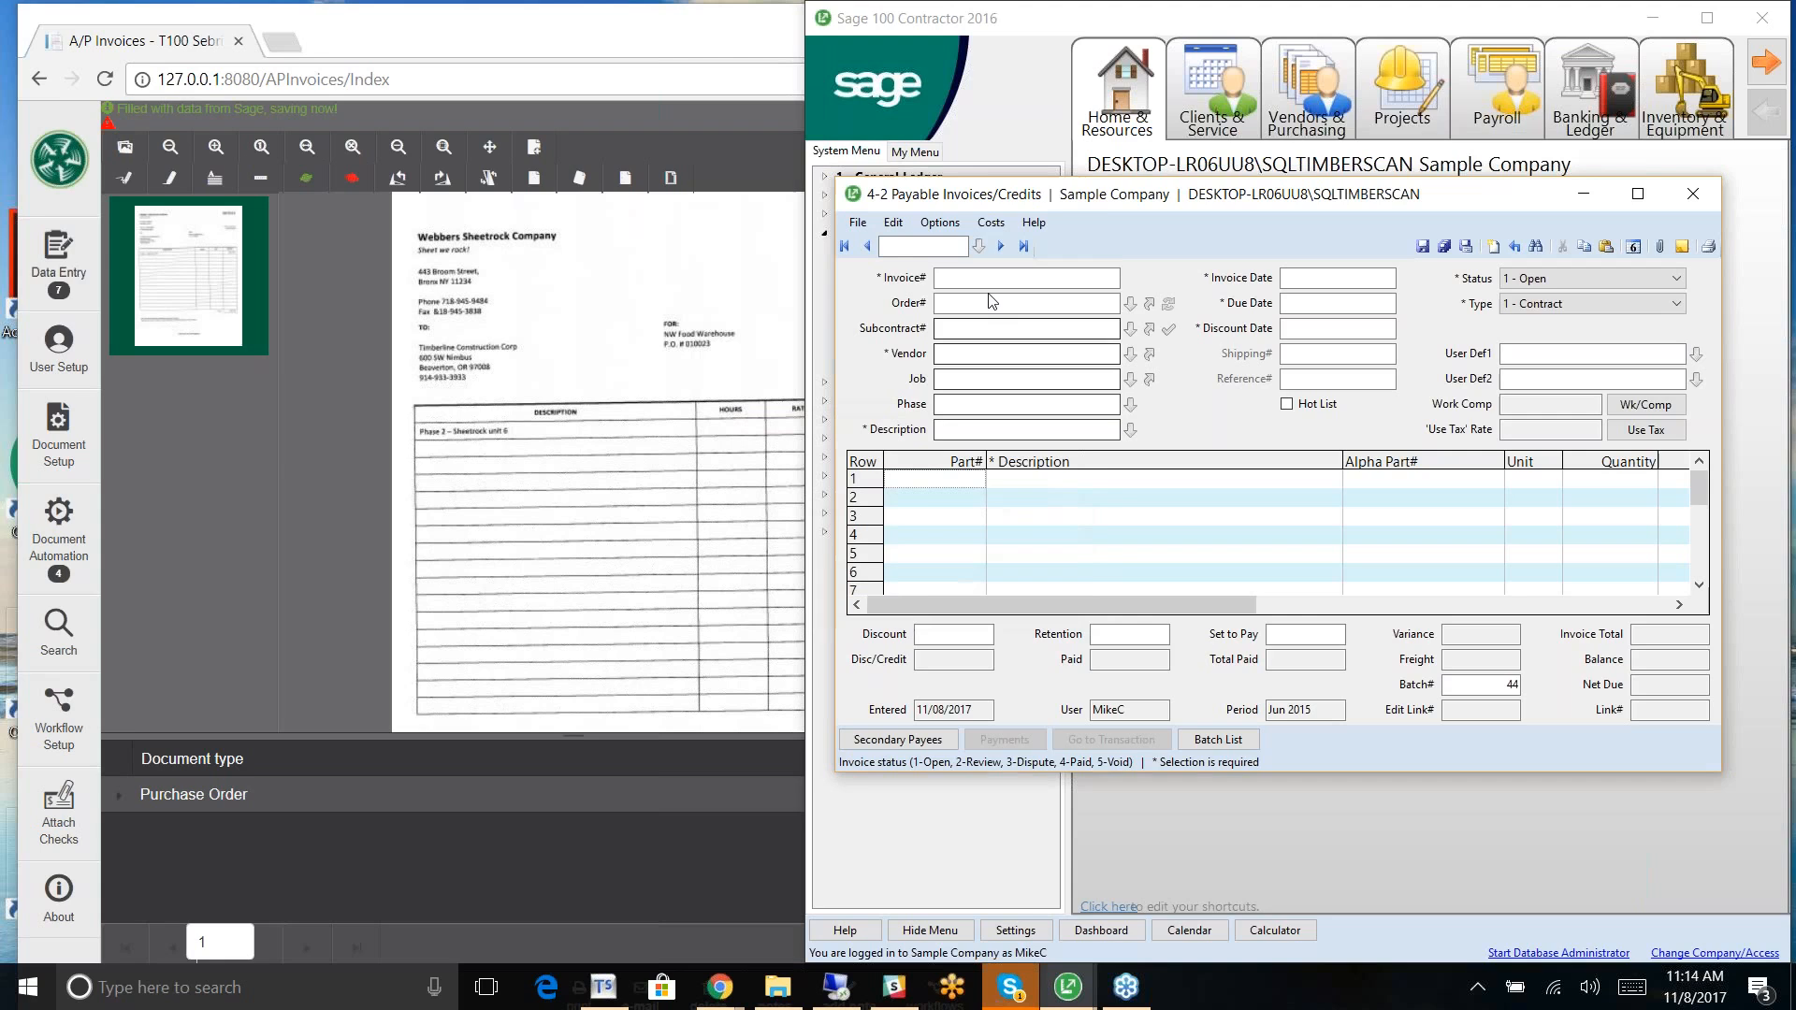
{"action": "left_click", "coordinate": [1001, 246]}
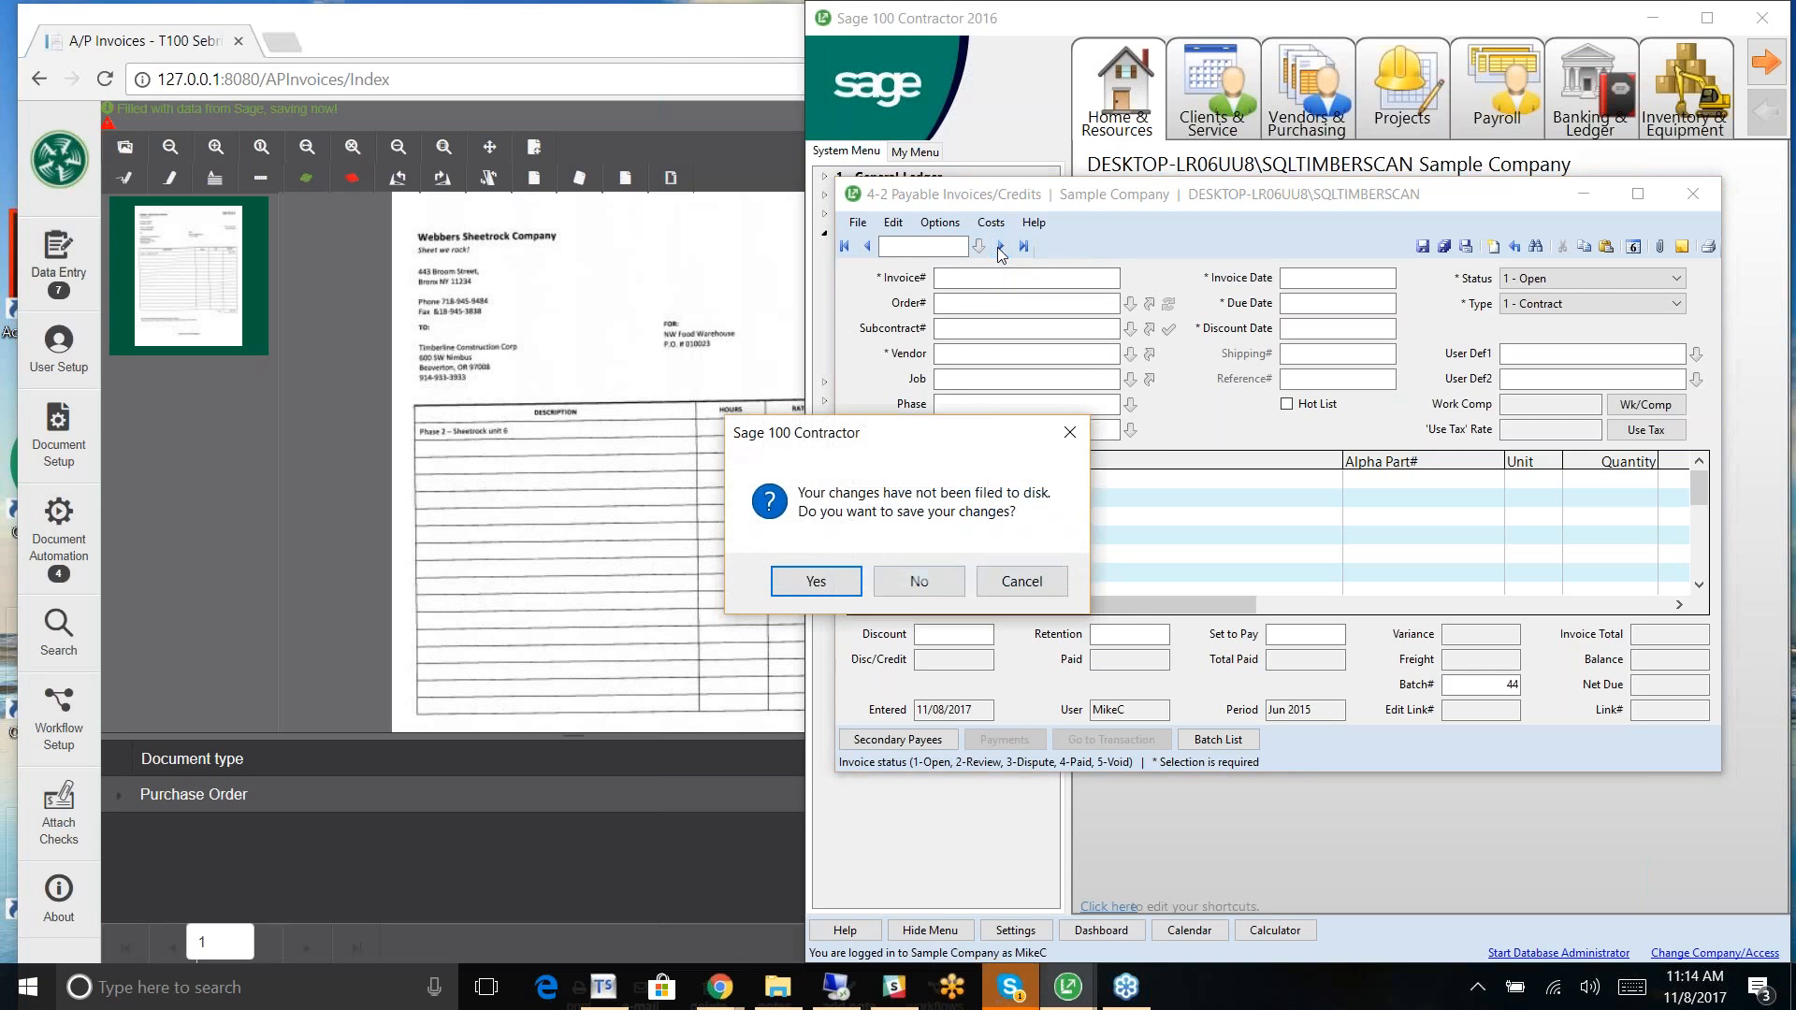
{"action": "left_click", "coordinate": [842, 585]}
{"action": "left_click", "coordinate": [1040, 582]}
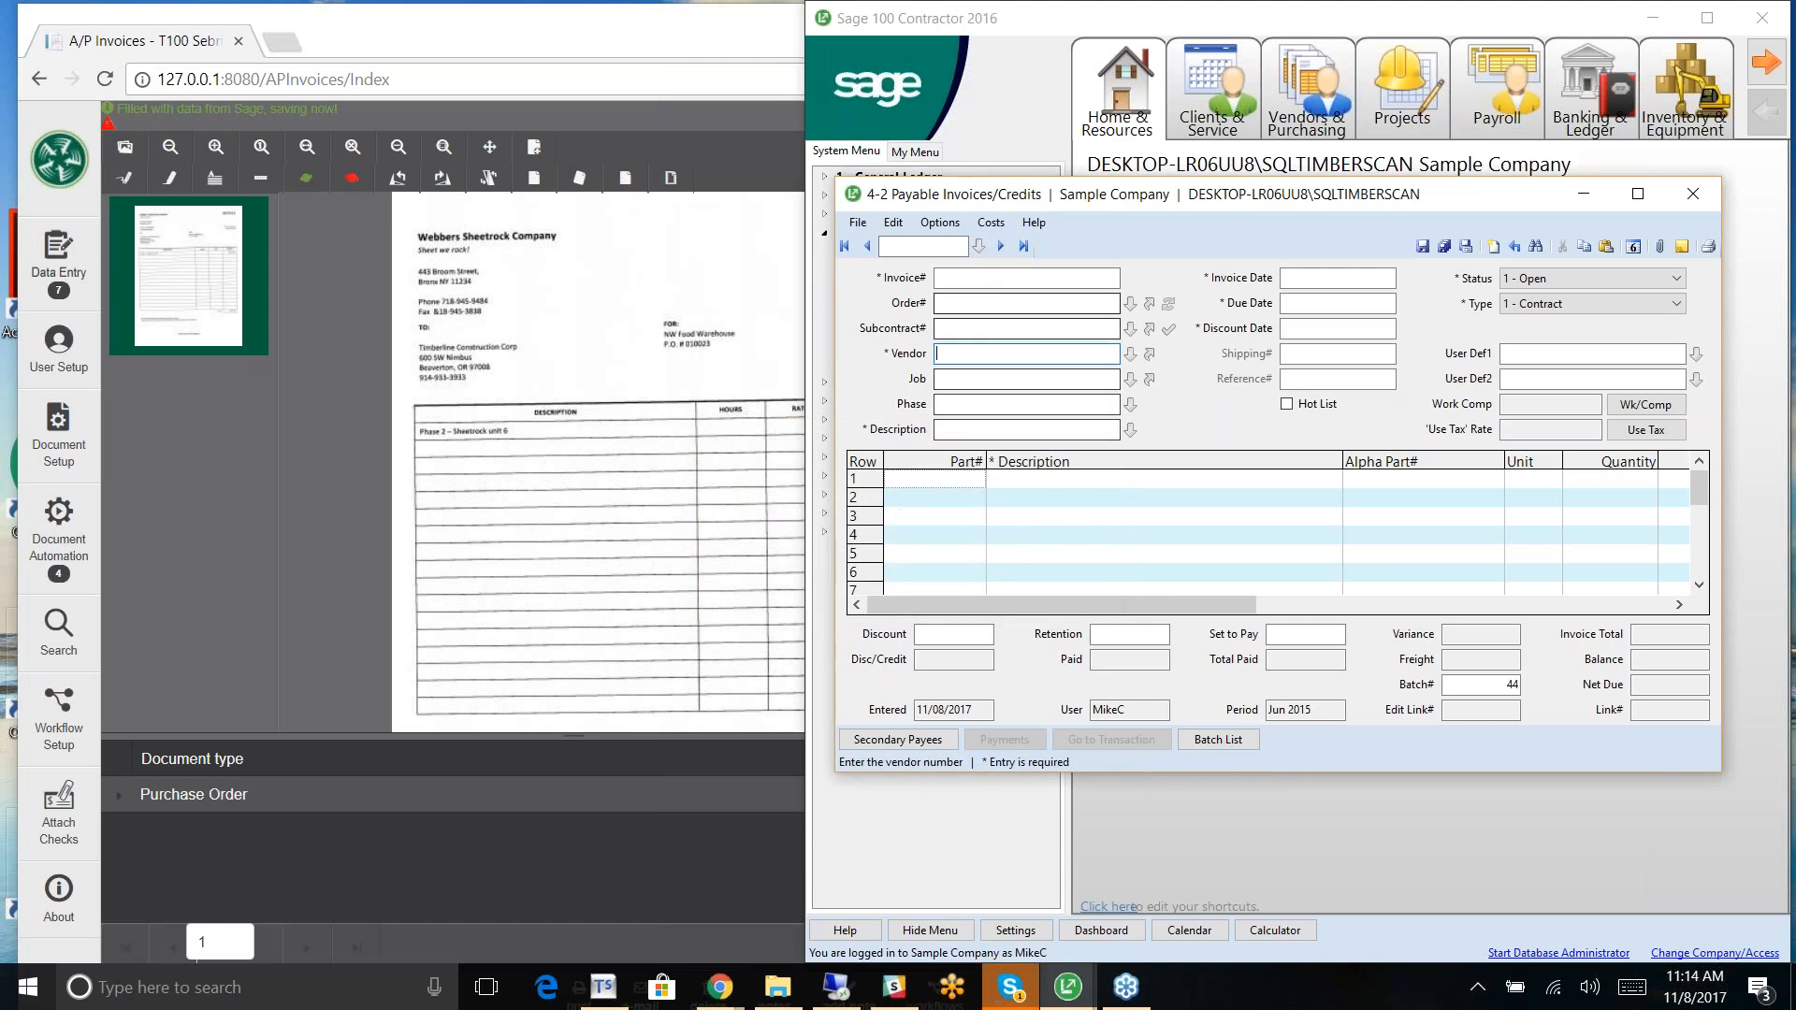
{"action": "left_click", "coordinate": [866, 247]}
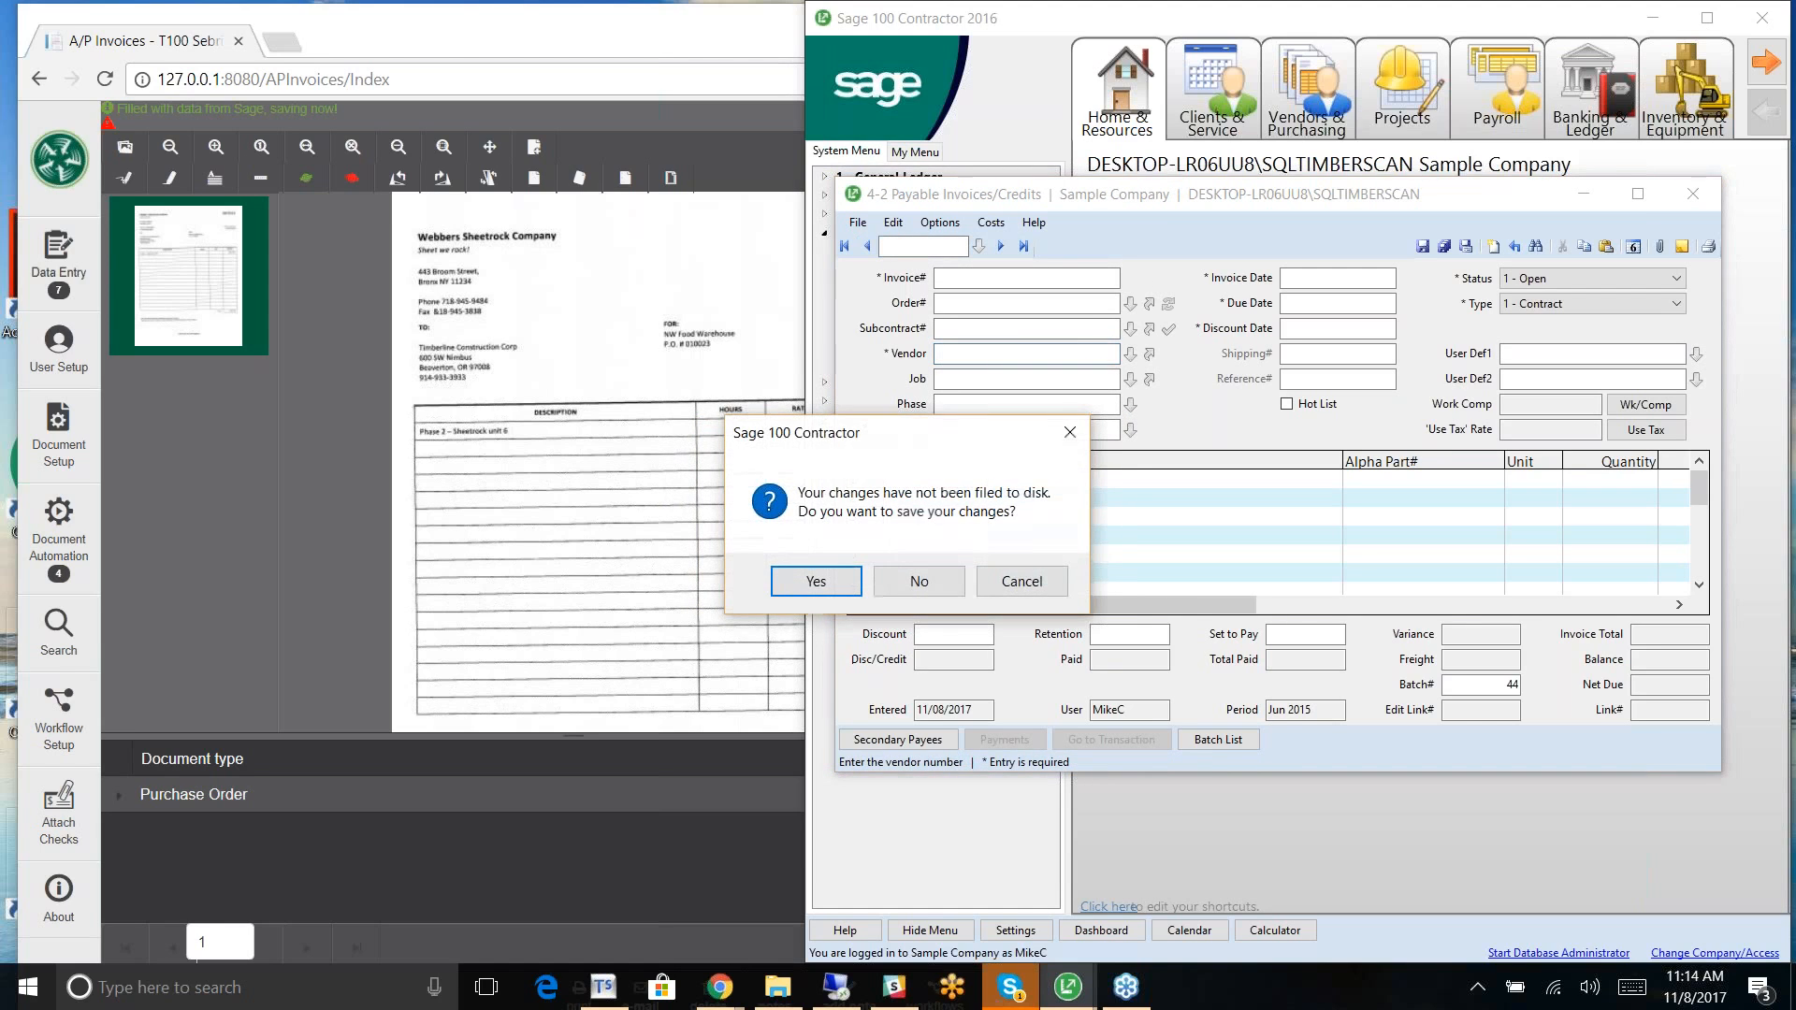
{"action": "left_click", "coordinate": [1000, 574]}
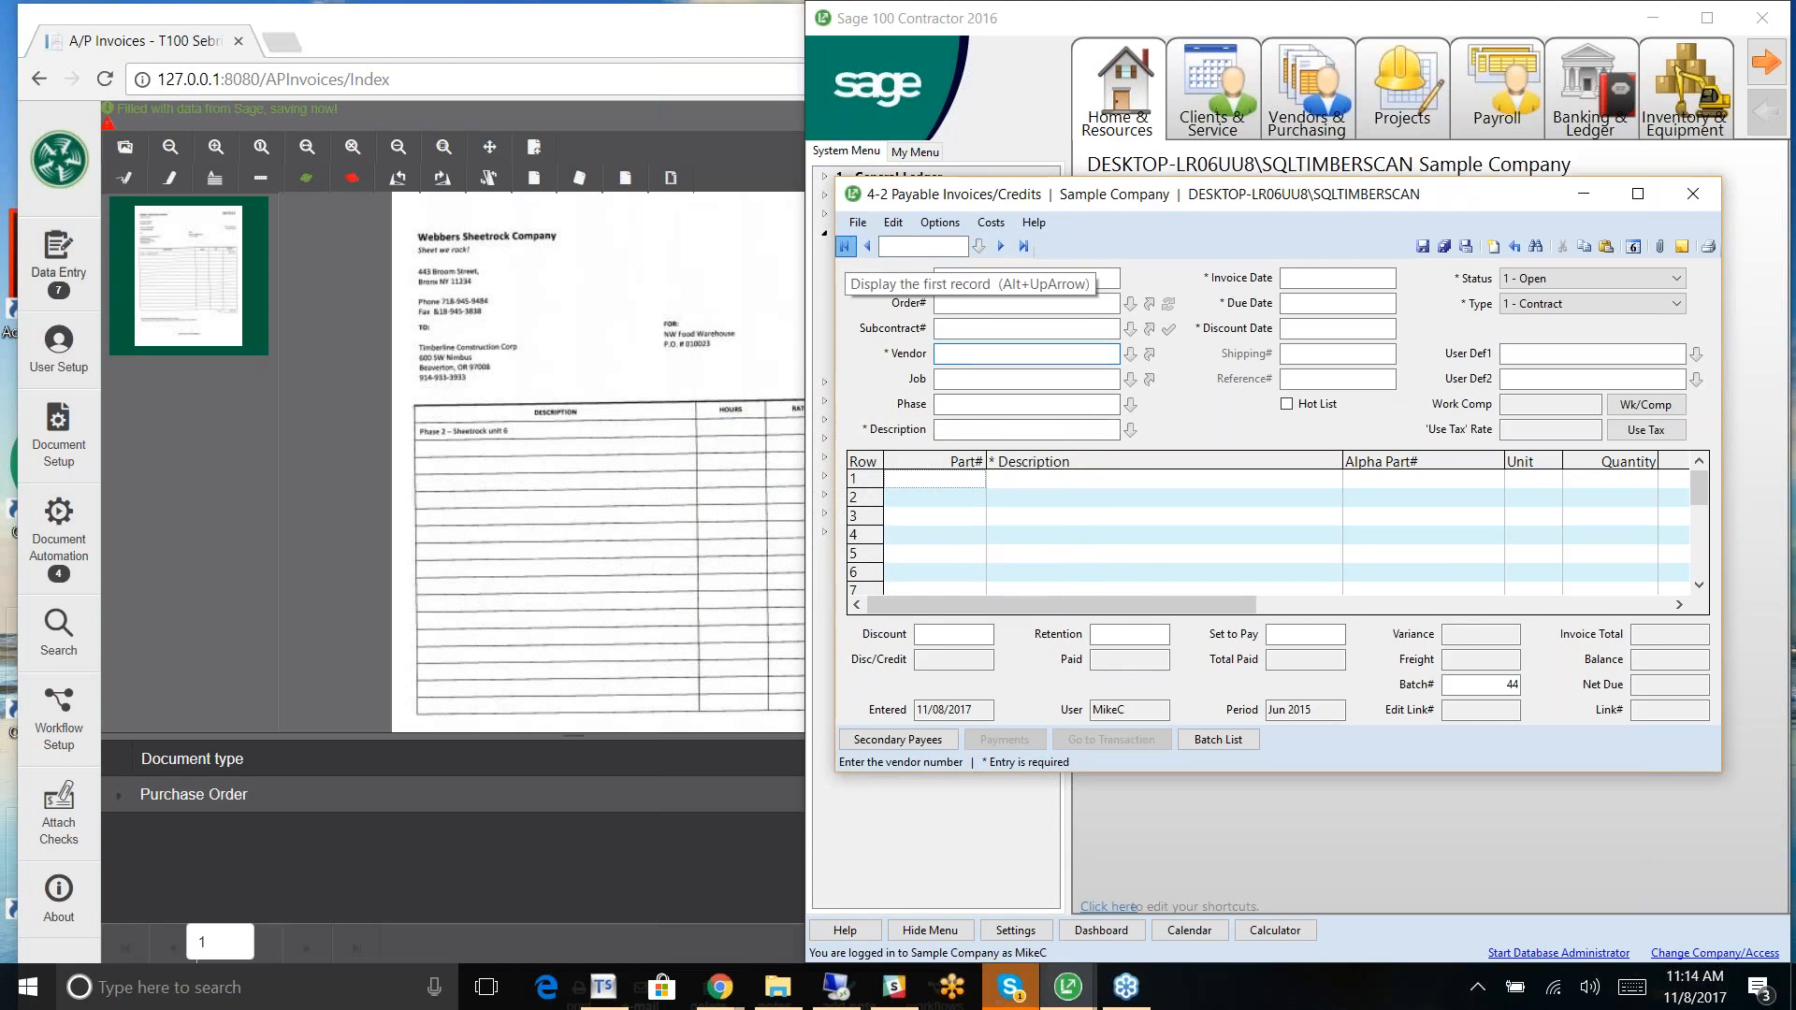
{"action": "left_click", "coordinate": [844, 247]}
{"action": "left_click", "coordinate": [1019, 569]}
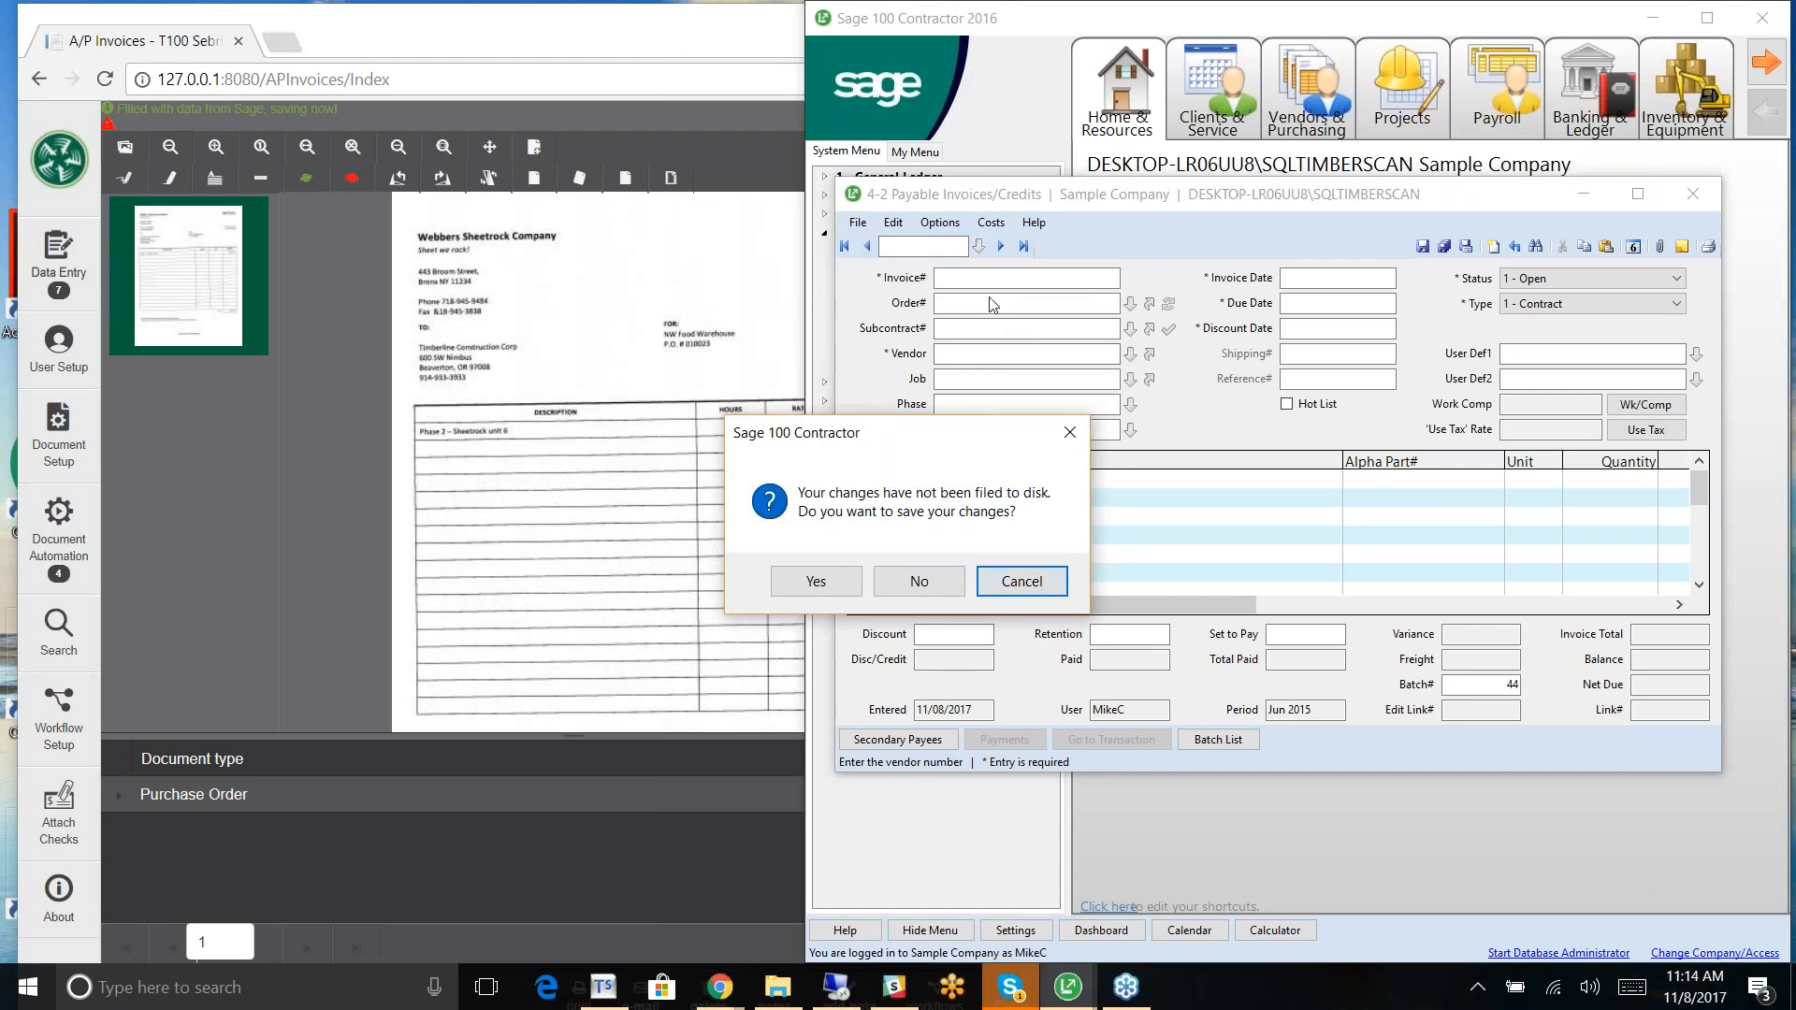
{"action": "left_click", "coordinate": [1004, 579]}
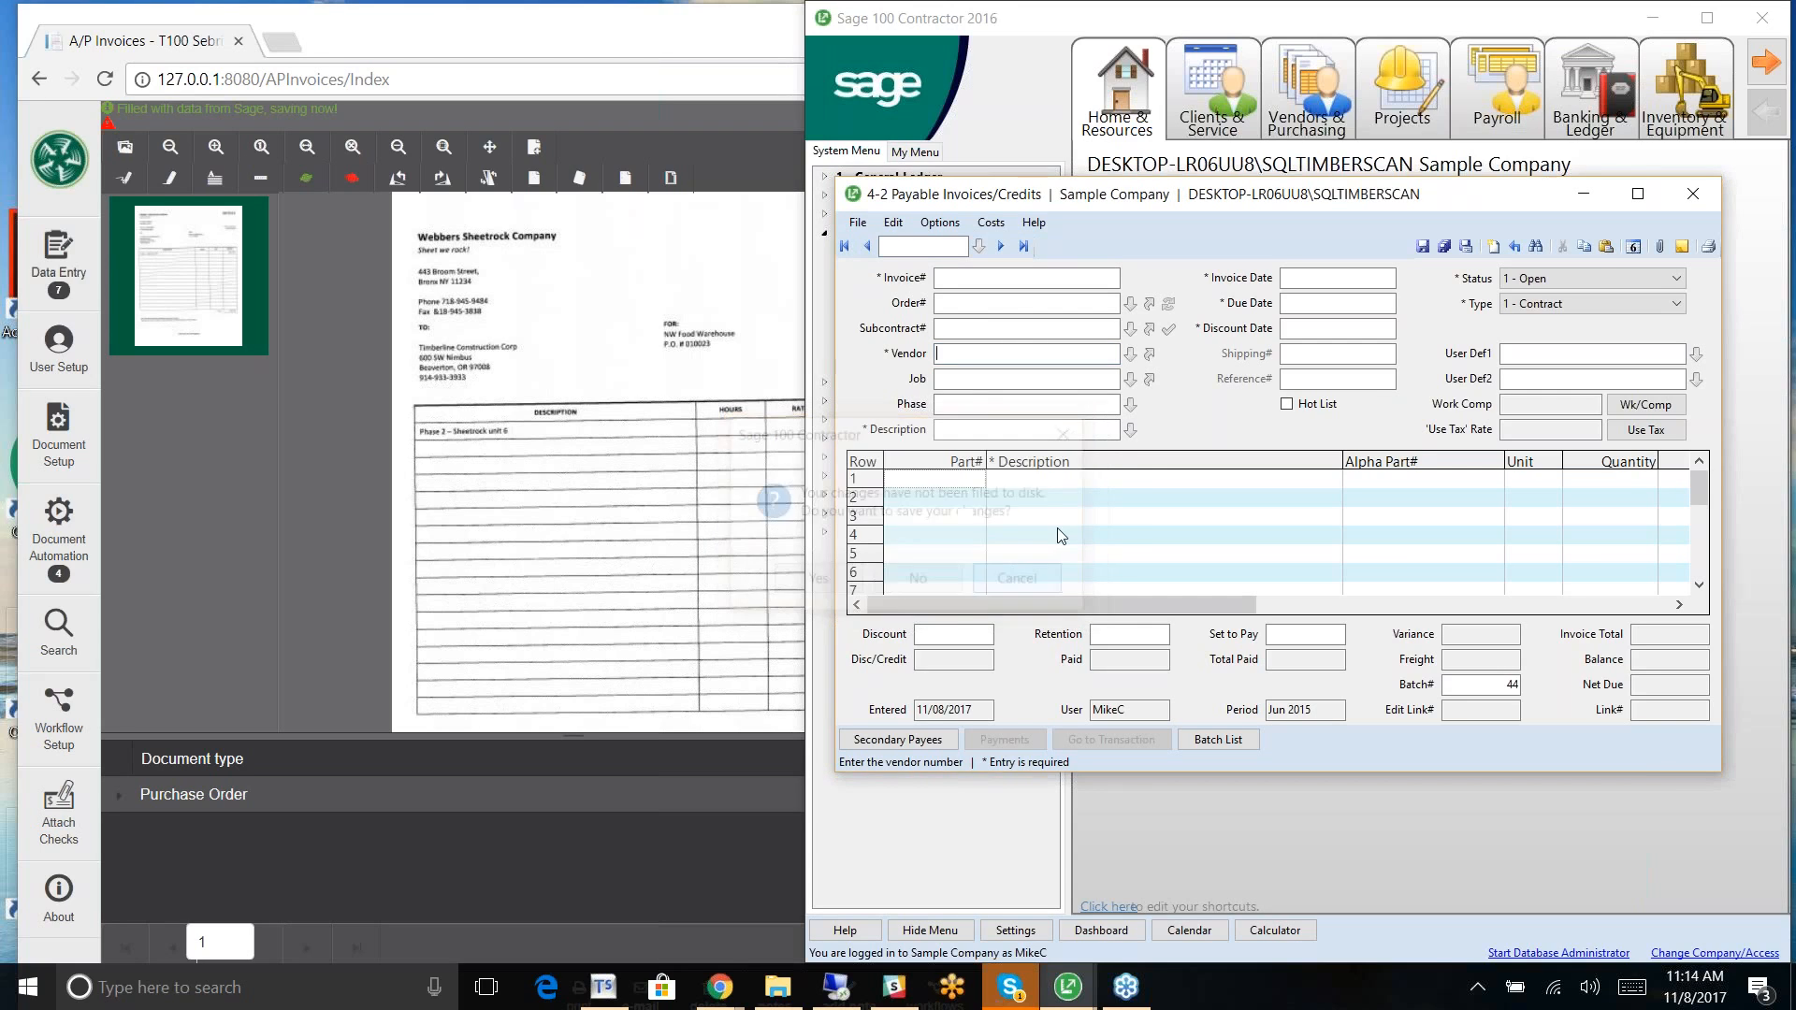
Step: Close the blank invoice form without saving, reopen Payable Invoices/Credits and display the newly saved invoice record
{"action": "left_click", "coordinate": [1701, 196]}
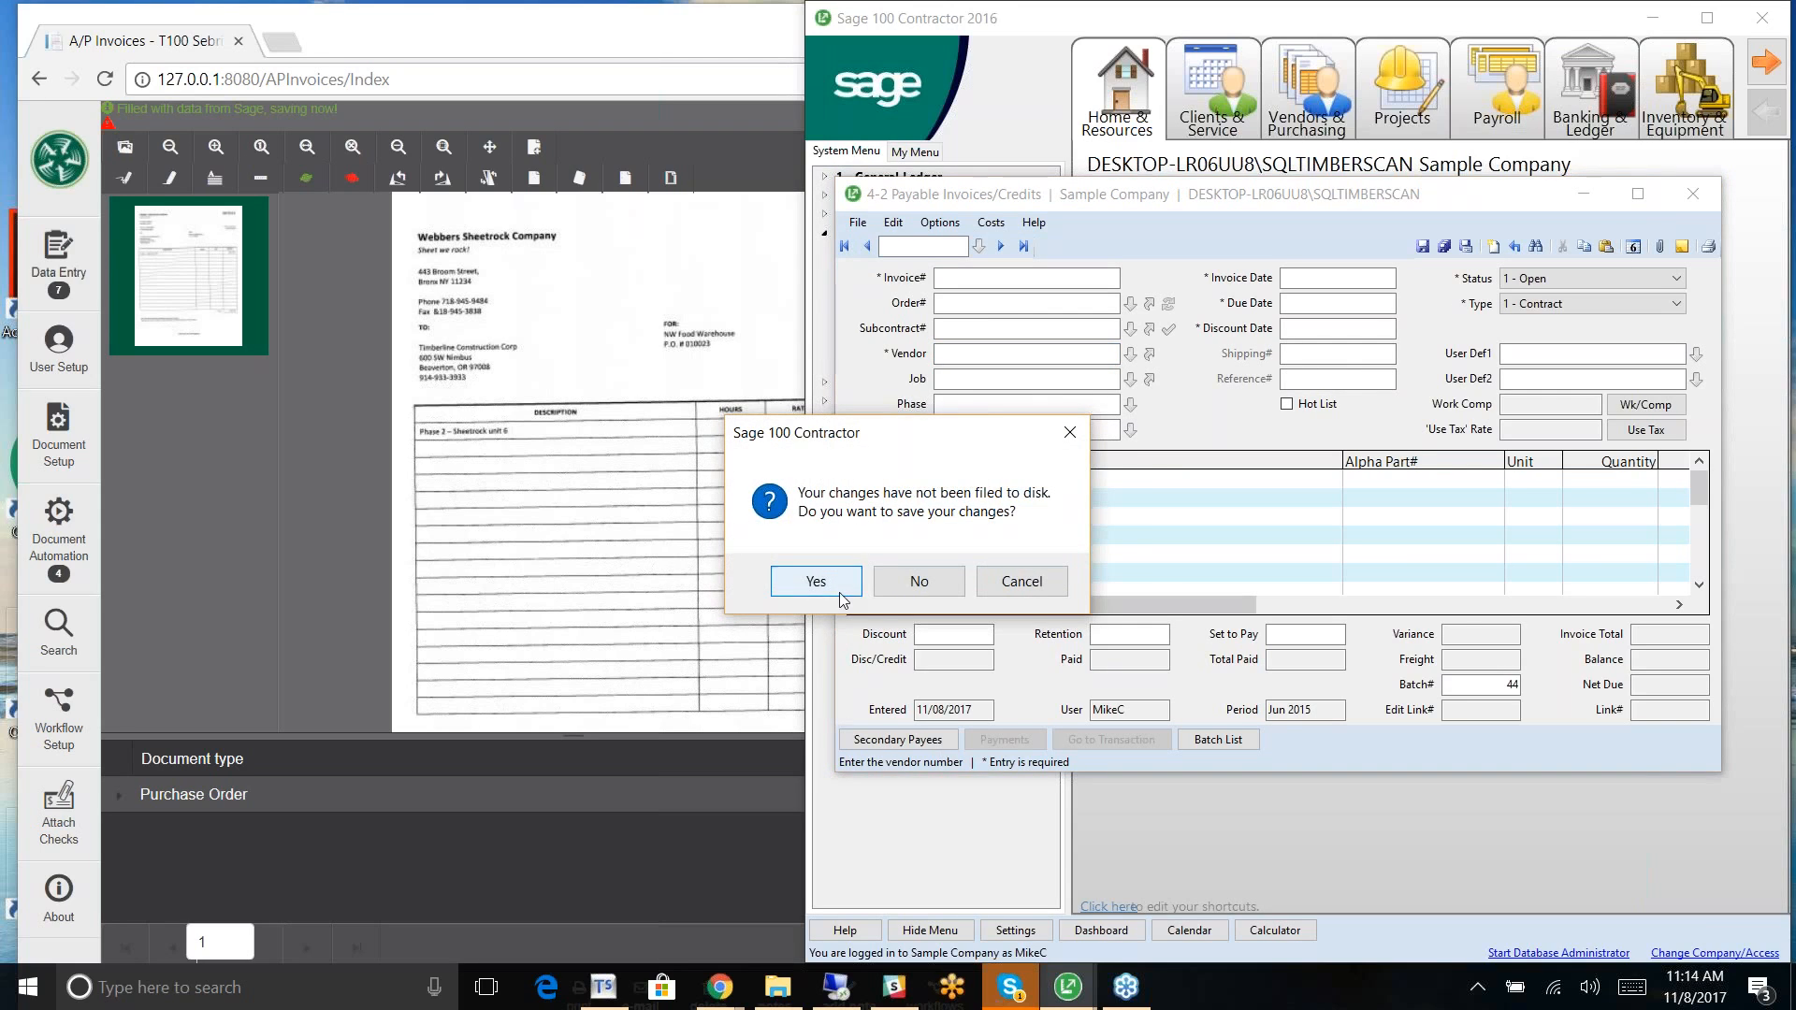
{"action": "left_click", "coordinate": [893, 586]}
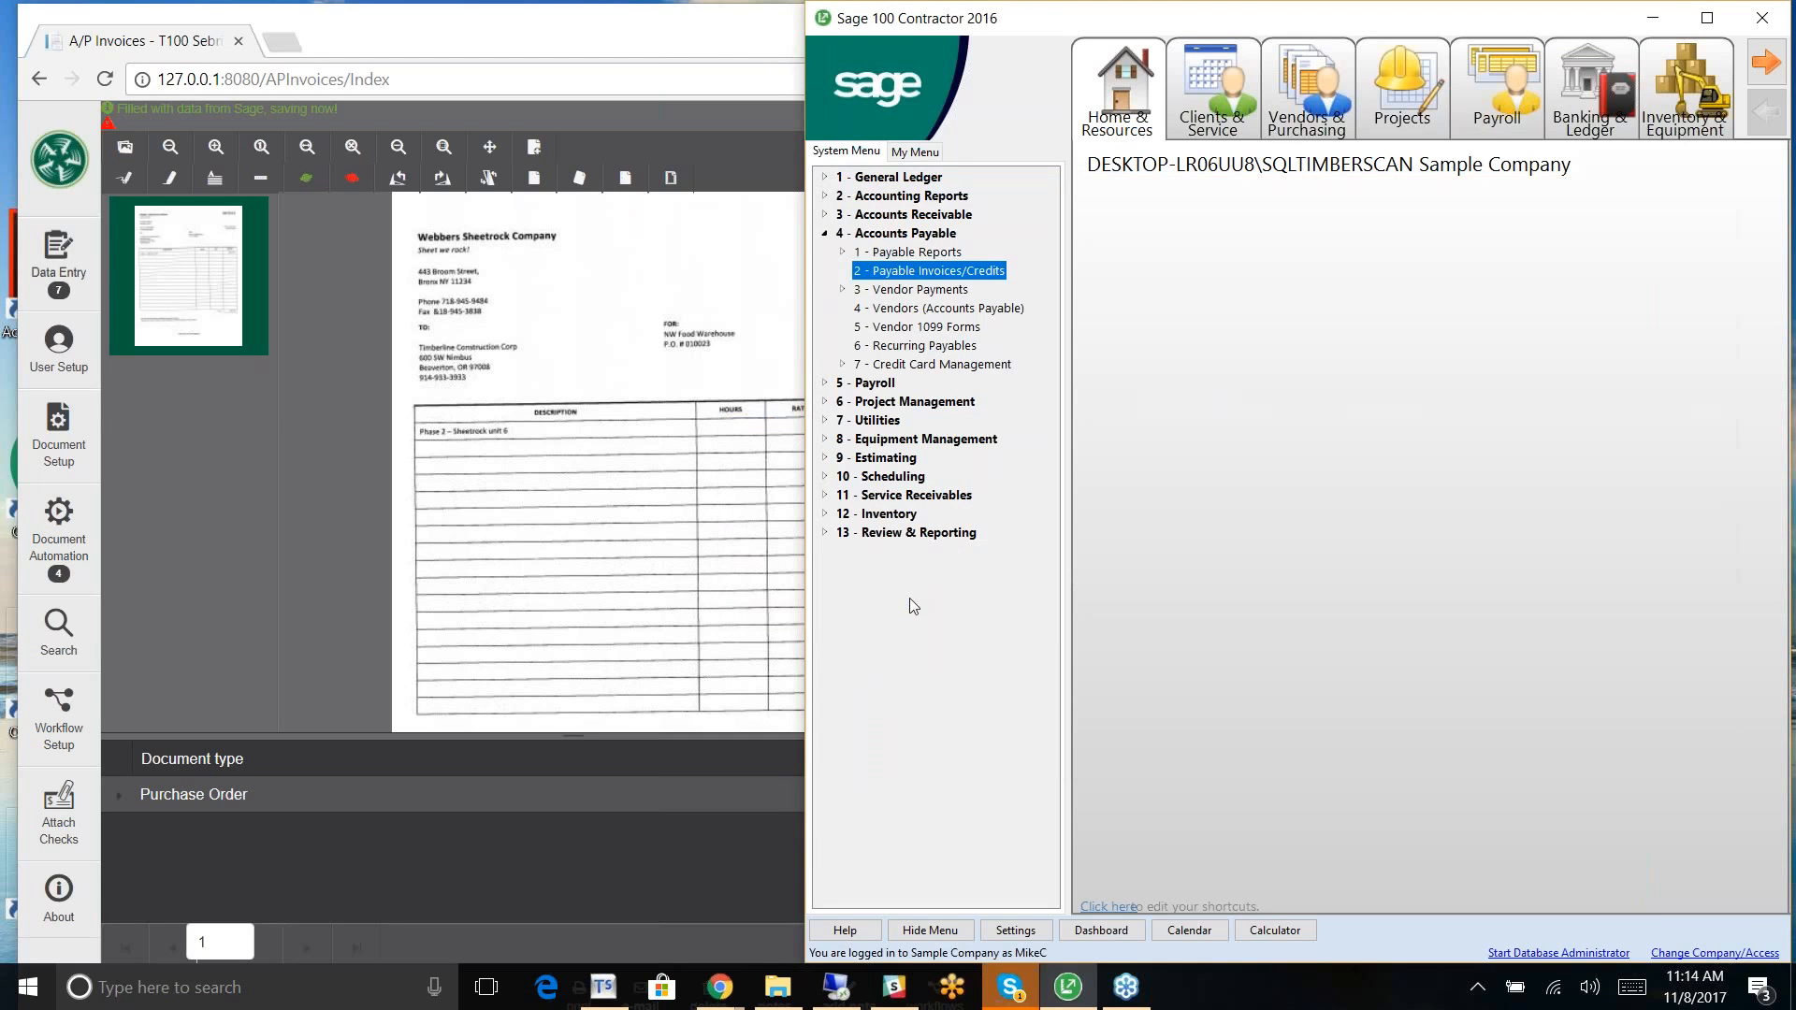
{"action": "double_click", "coordinate": [877, 272]}
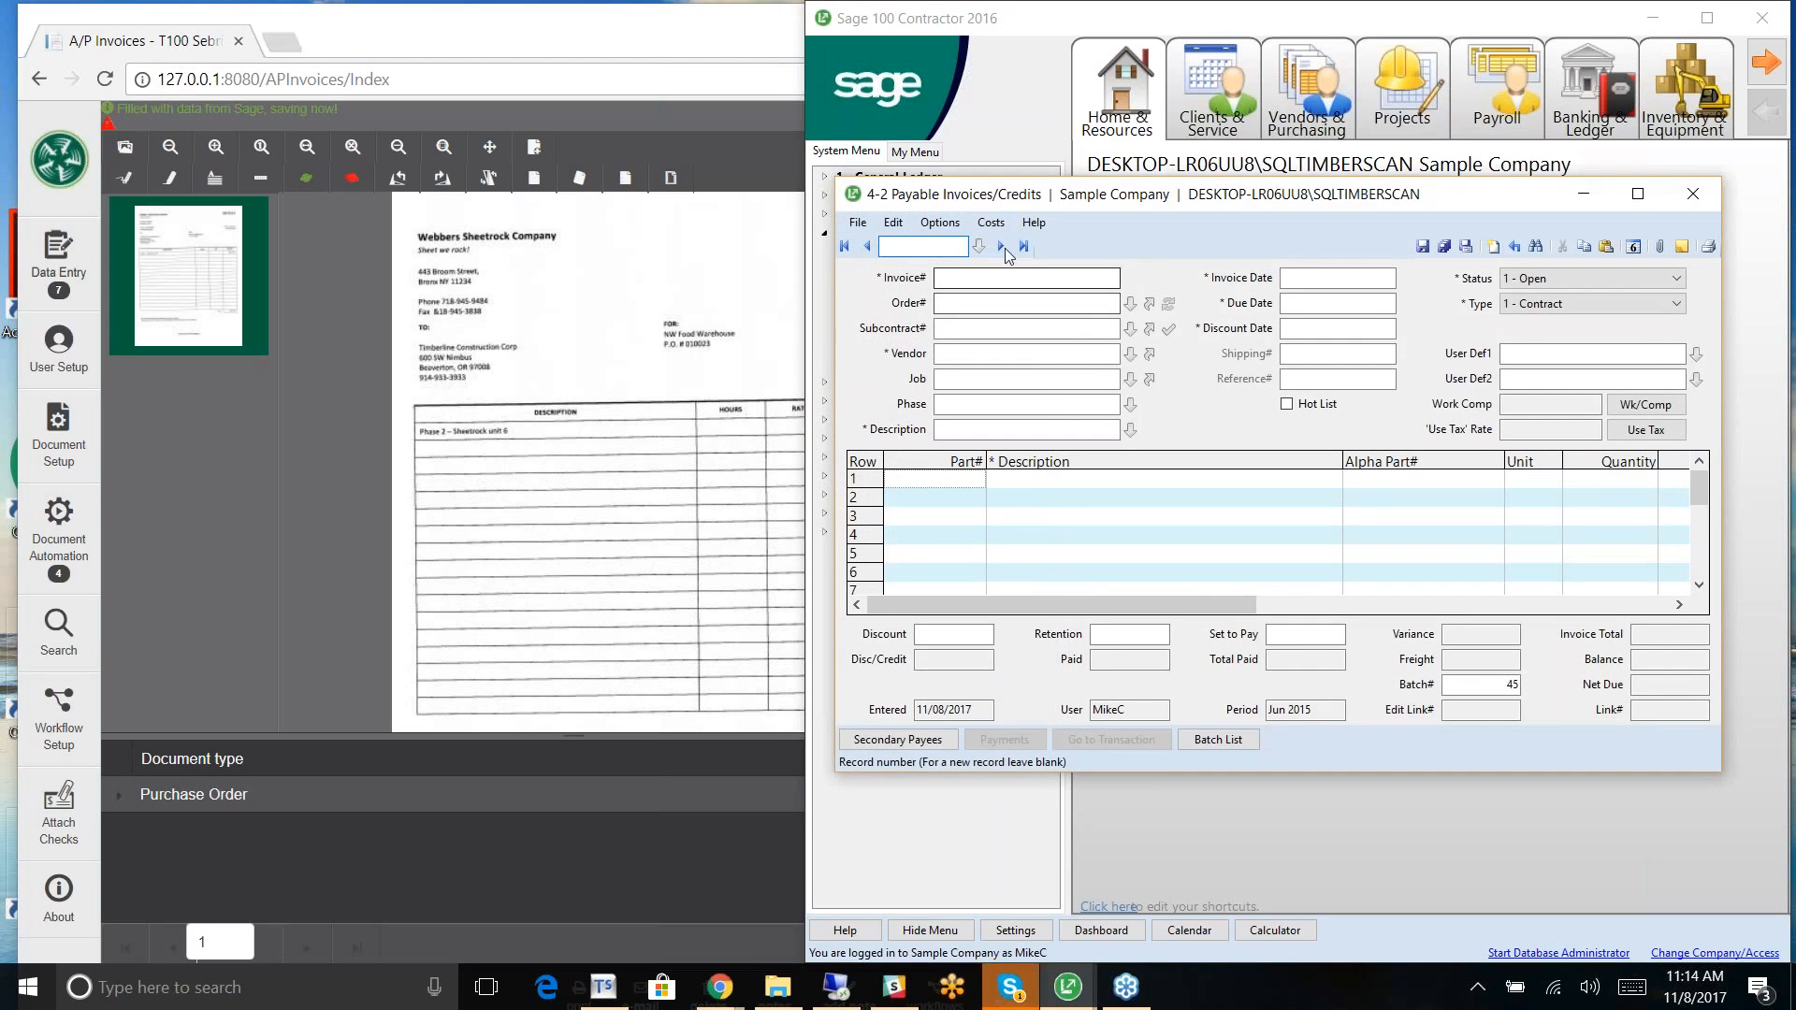
{"action": "left_click", "coordinate": [1002, 246]}
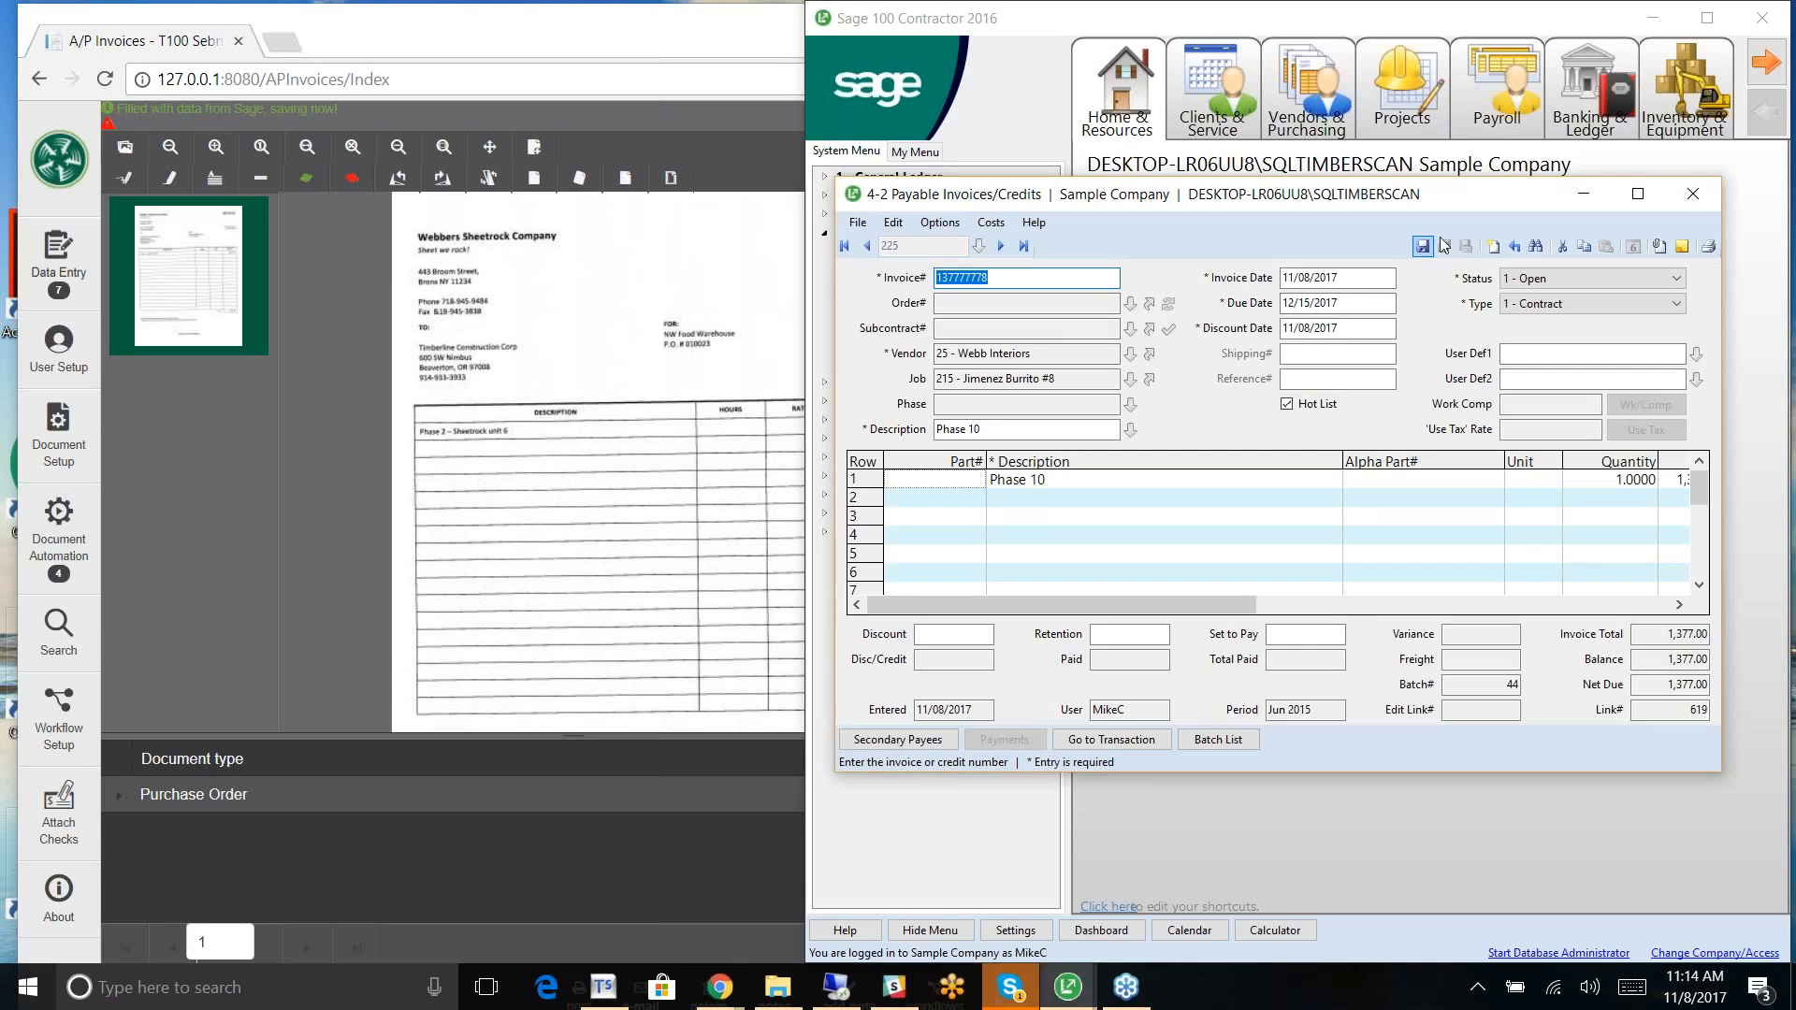
Step: View the scanned image attached to the saved invoice, and close it together with the attachments and the invoice record
{"action": "left_click", "coordinate": [1660, 247]}
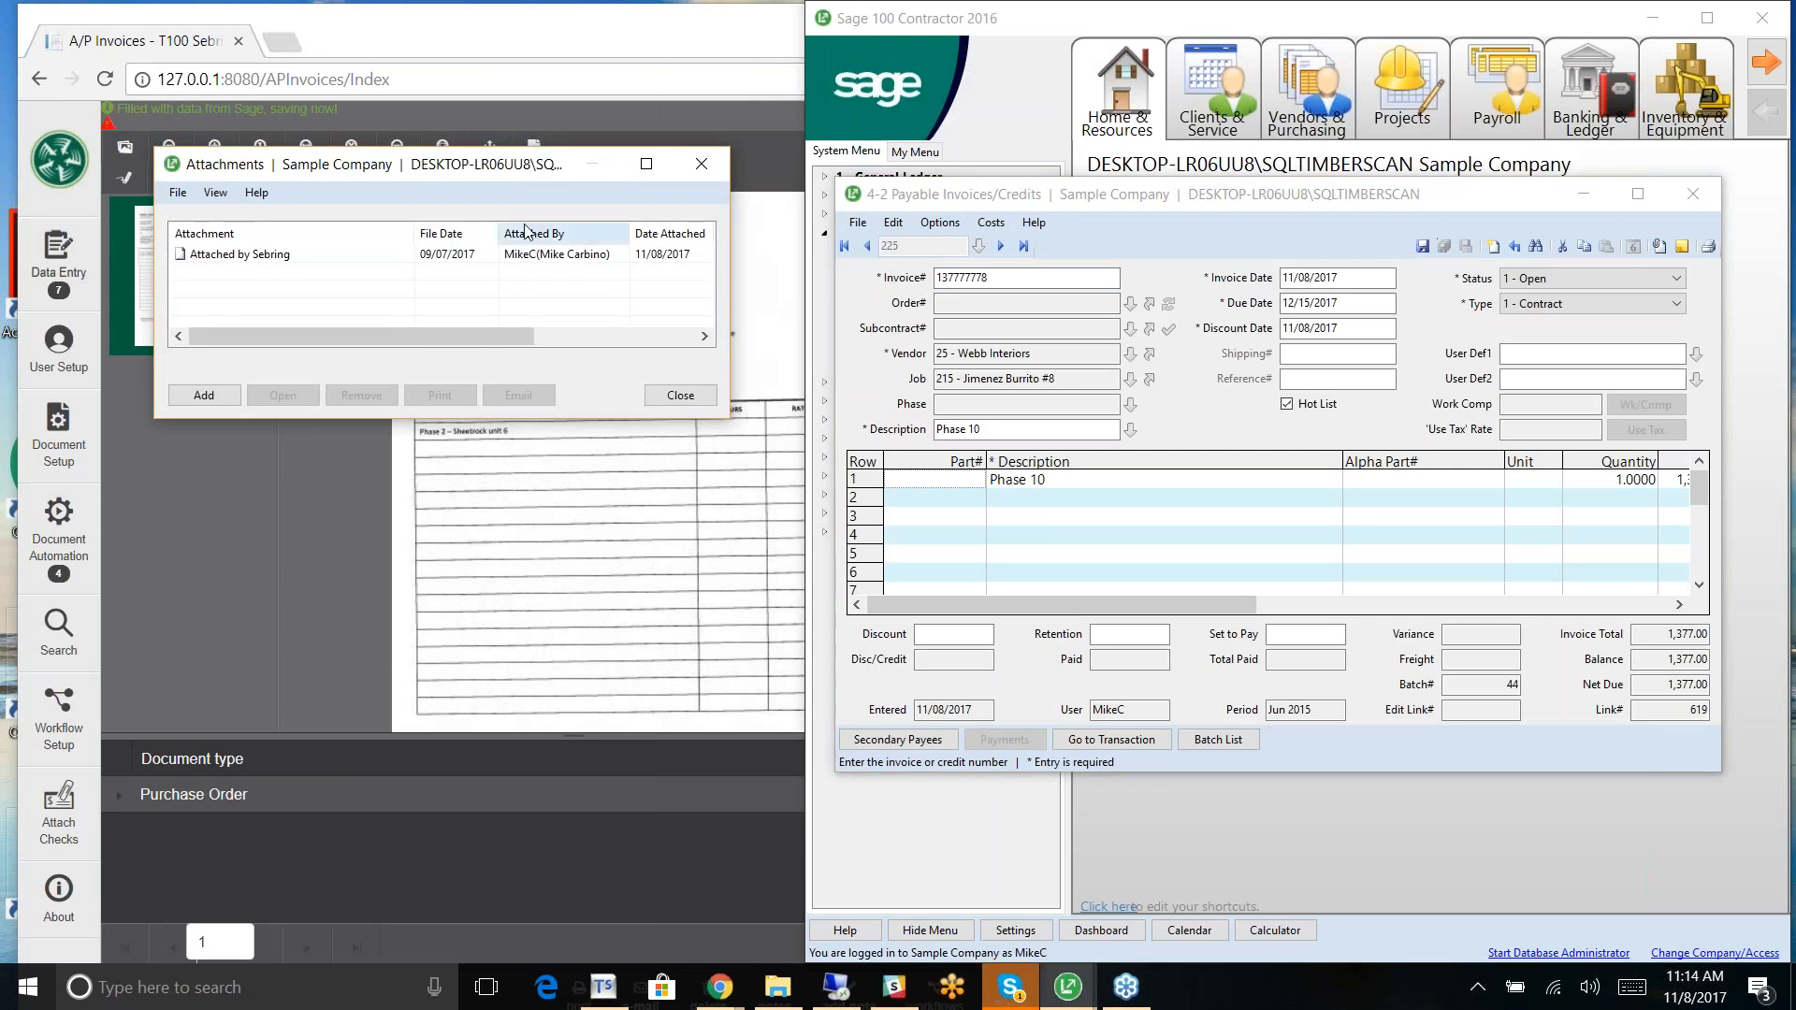
{"action": "left_click", "coordinate": [256, 262]}
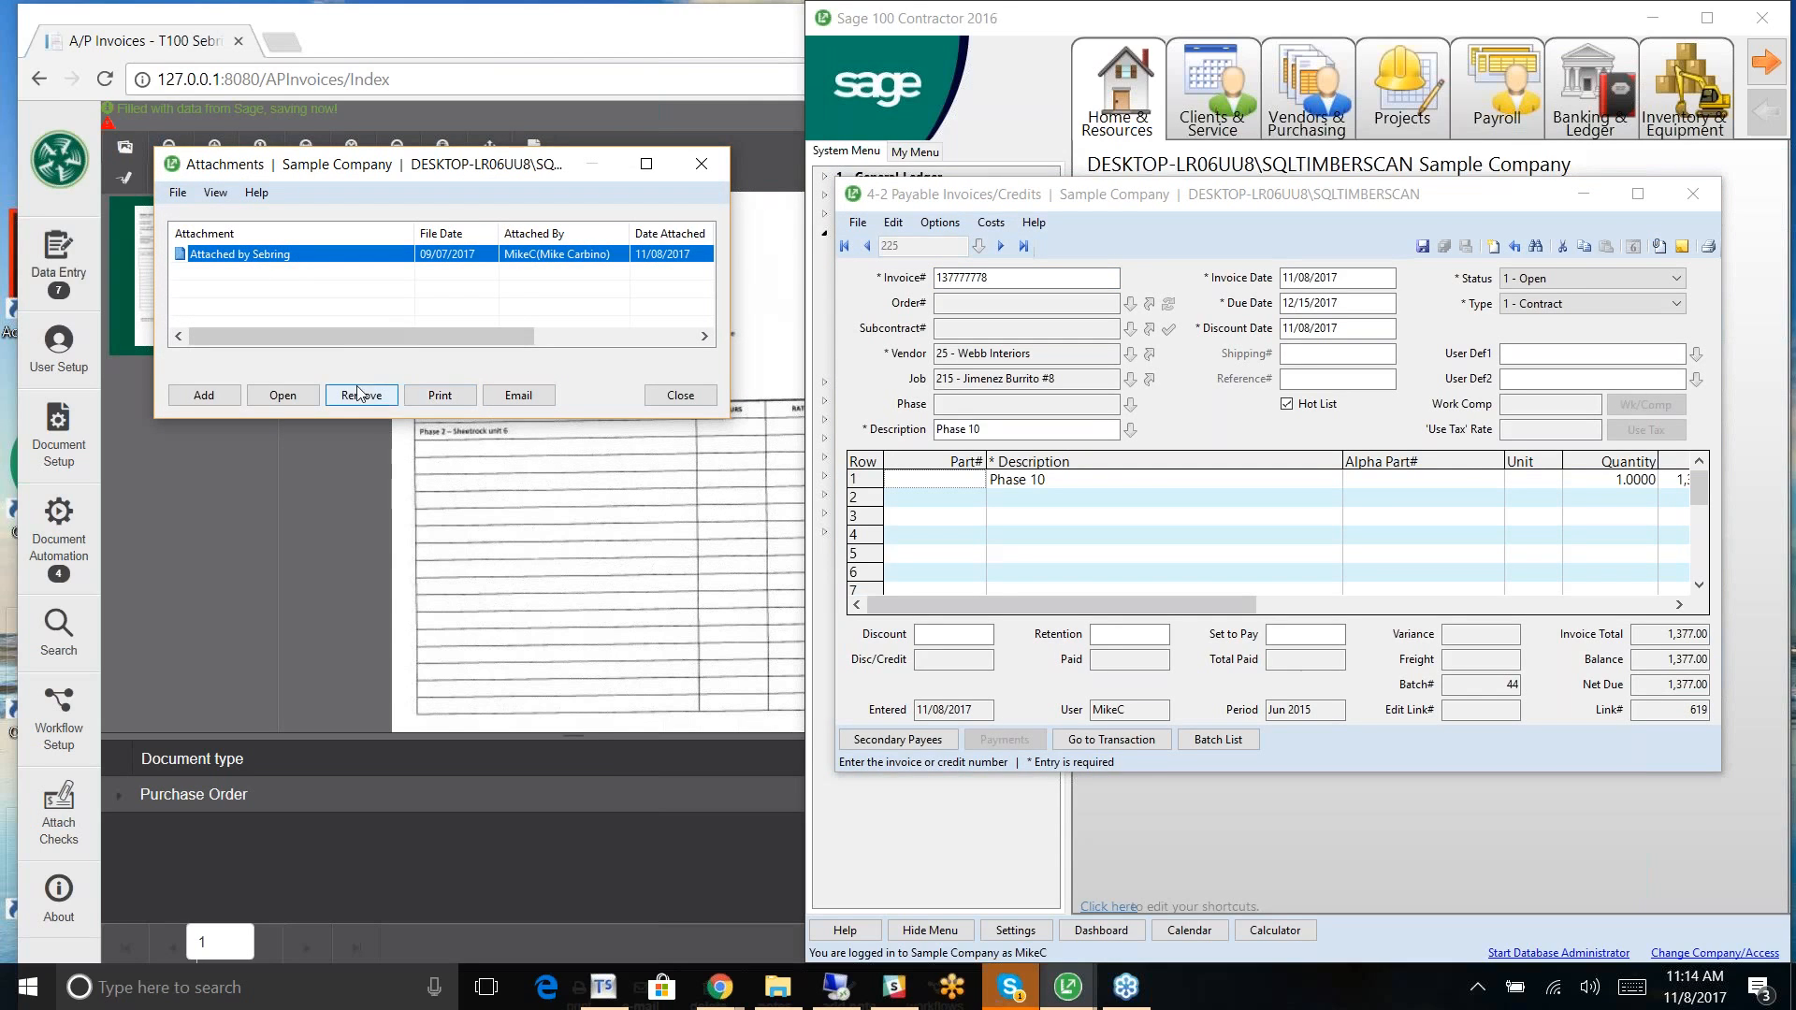
{"action": "left_click", "coordinate": [286, 395]}
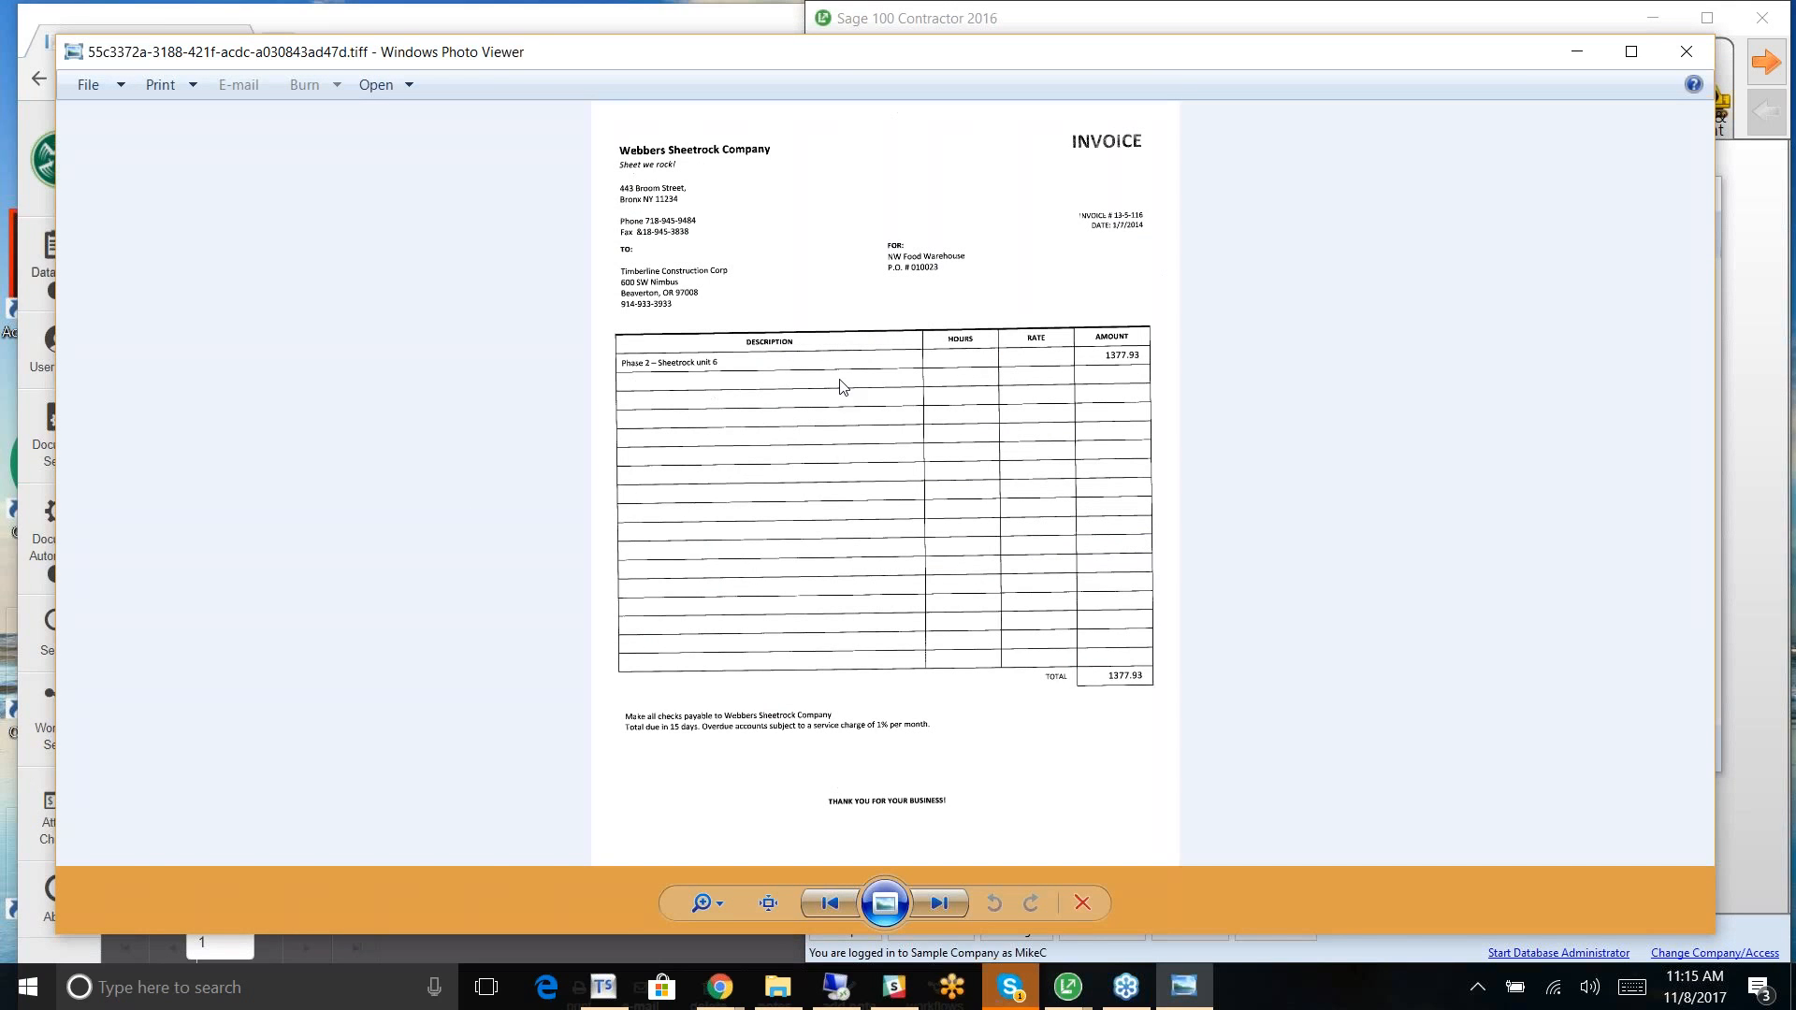
{"action": "left_click", "coordinate": [1681, 55]}
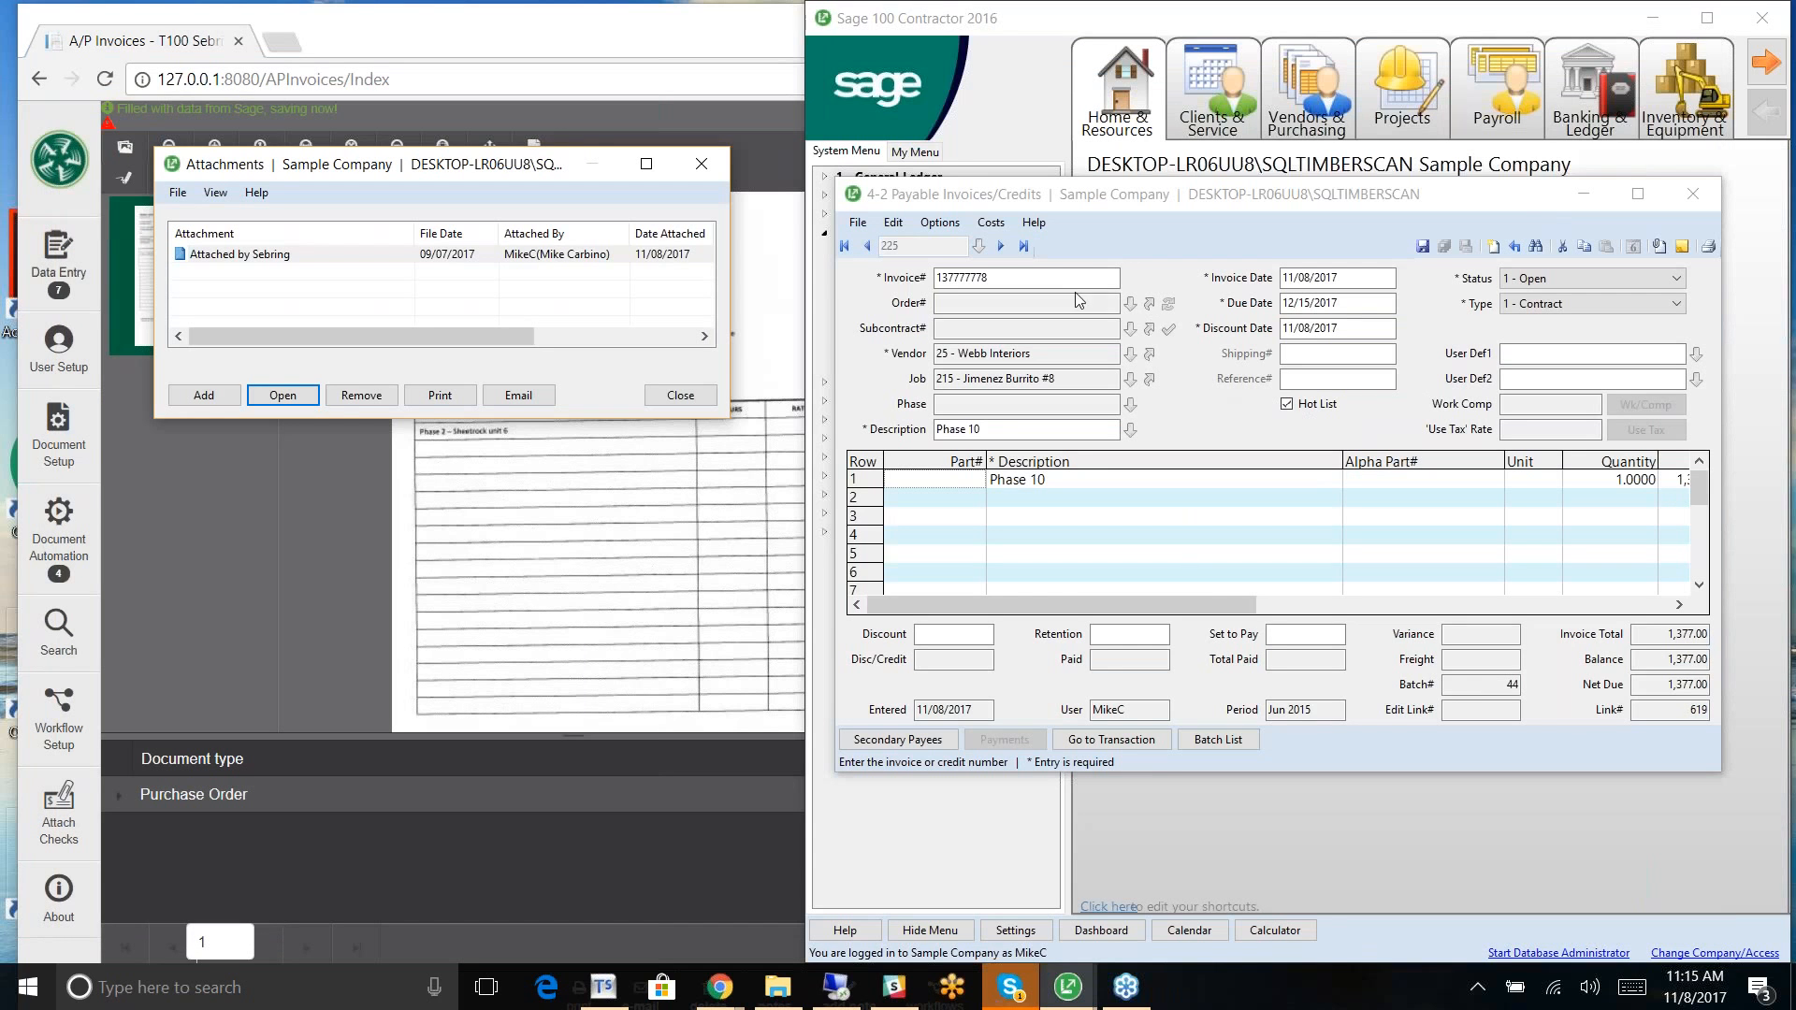
{"action": "left_click", "coordinate": [677, 396]}
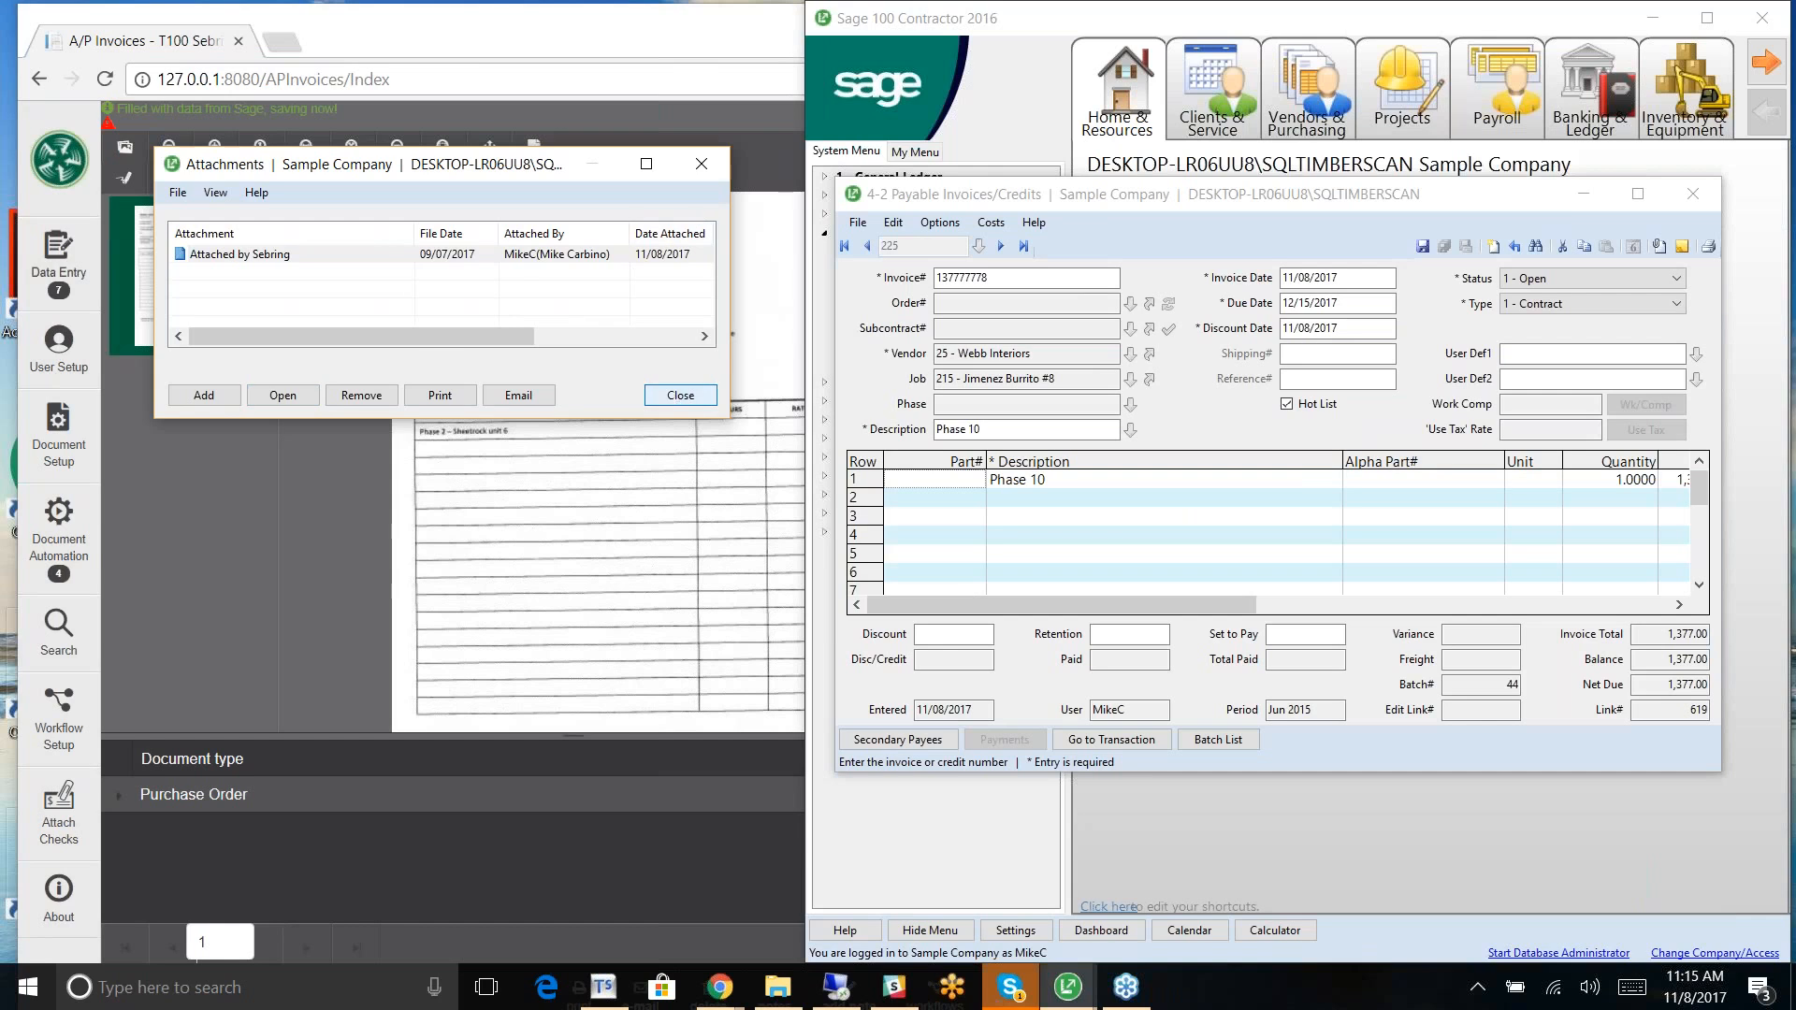
{"action": "left_click", "coordinate": [1693, 194]}
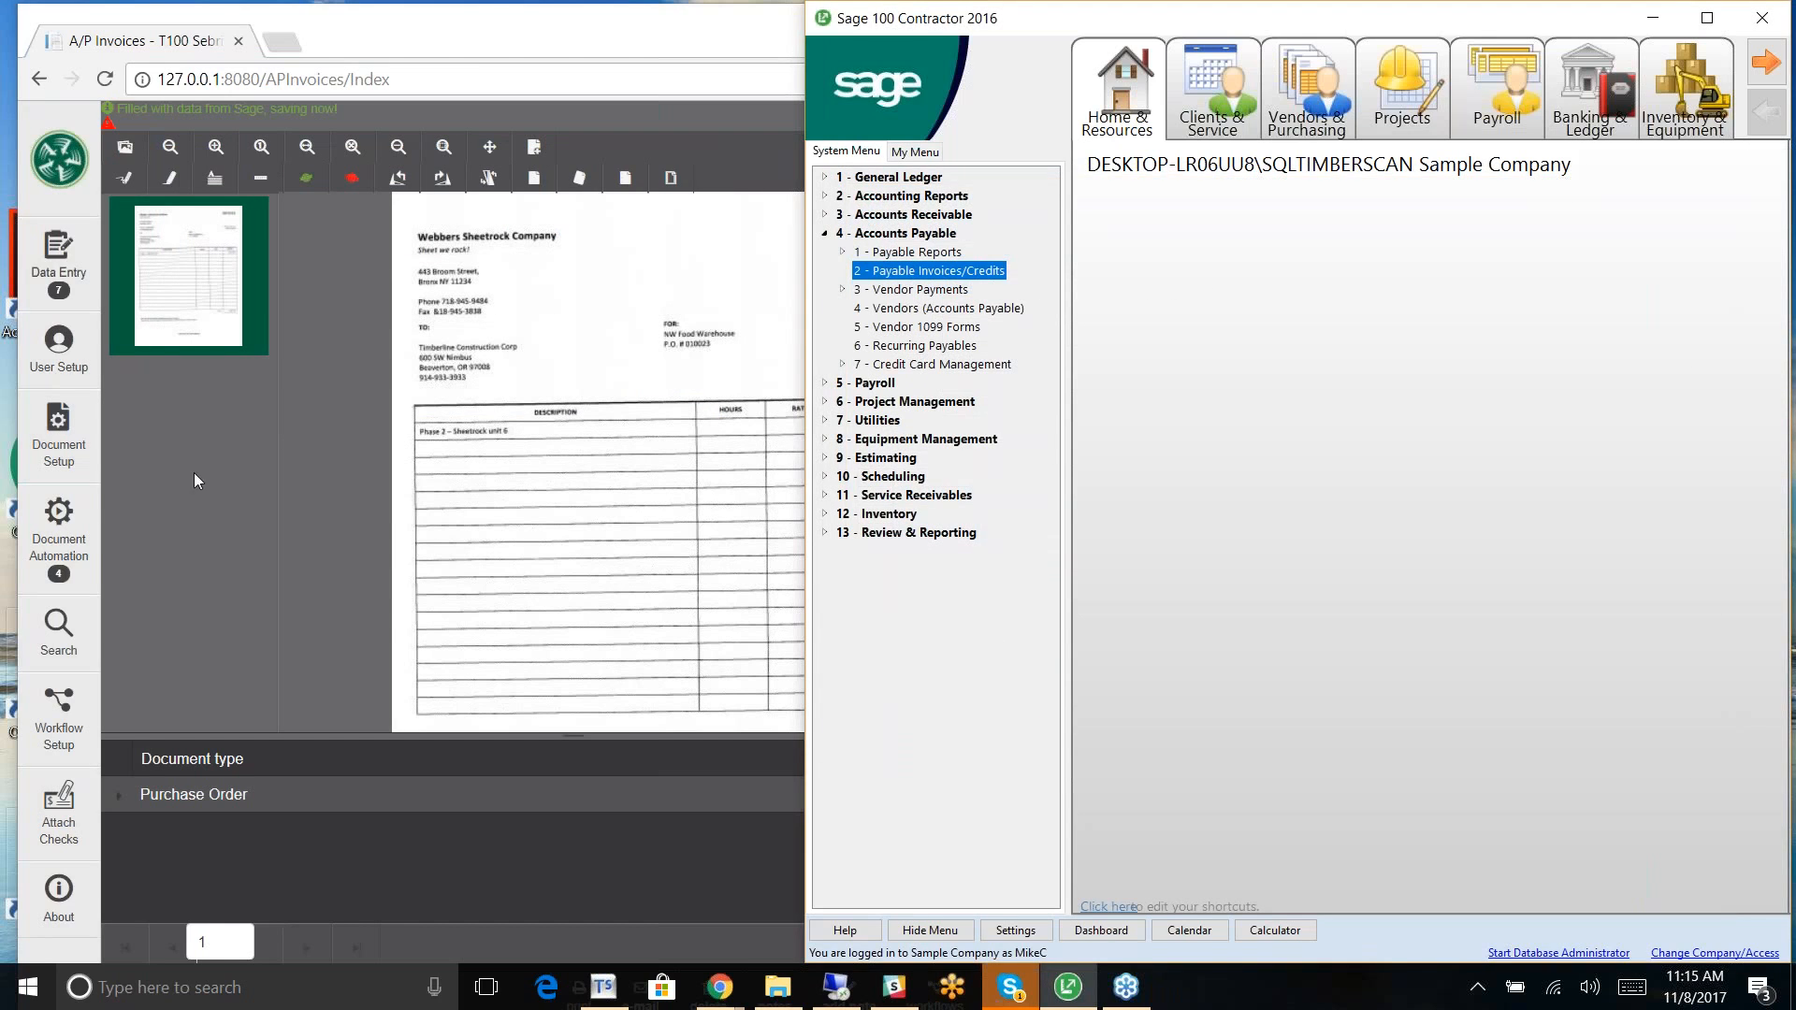
Step: Switch to TimberScan 100, return to its welcome page and maximize the browser window
{"action": "left_click", "coordinate": [192, 471]}
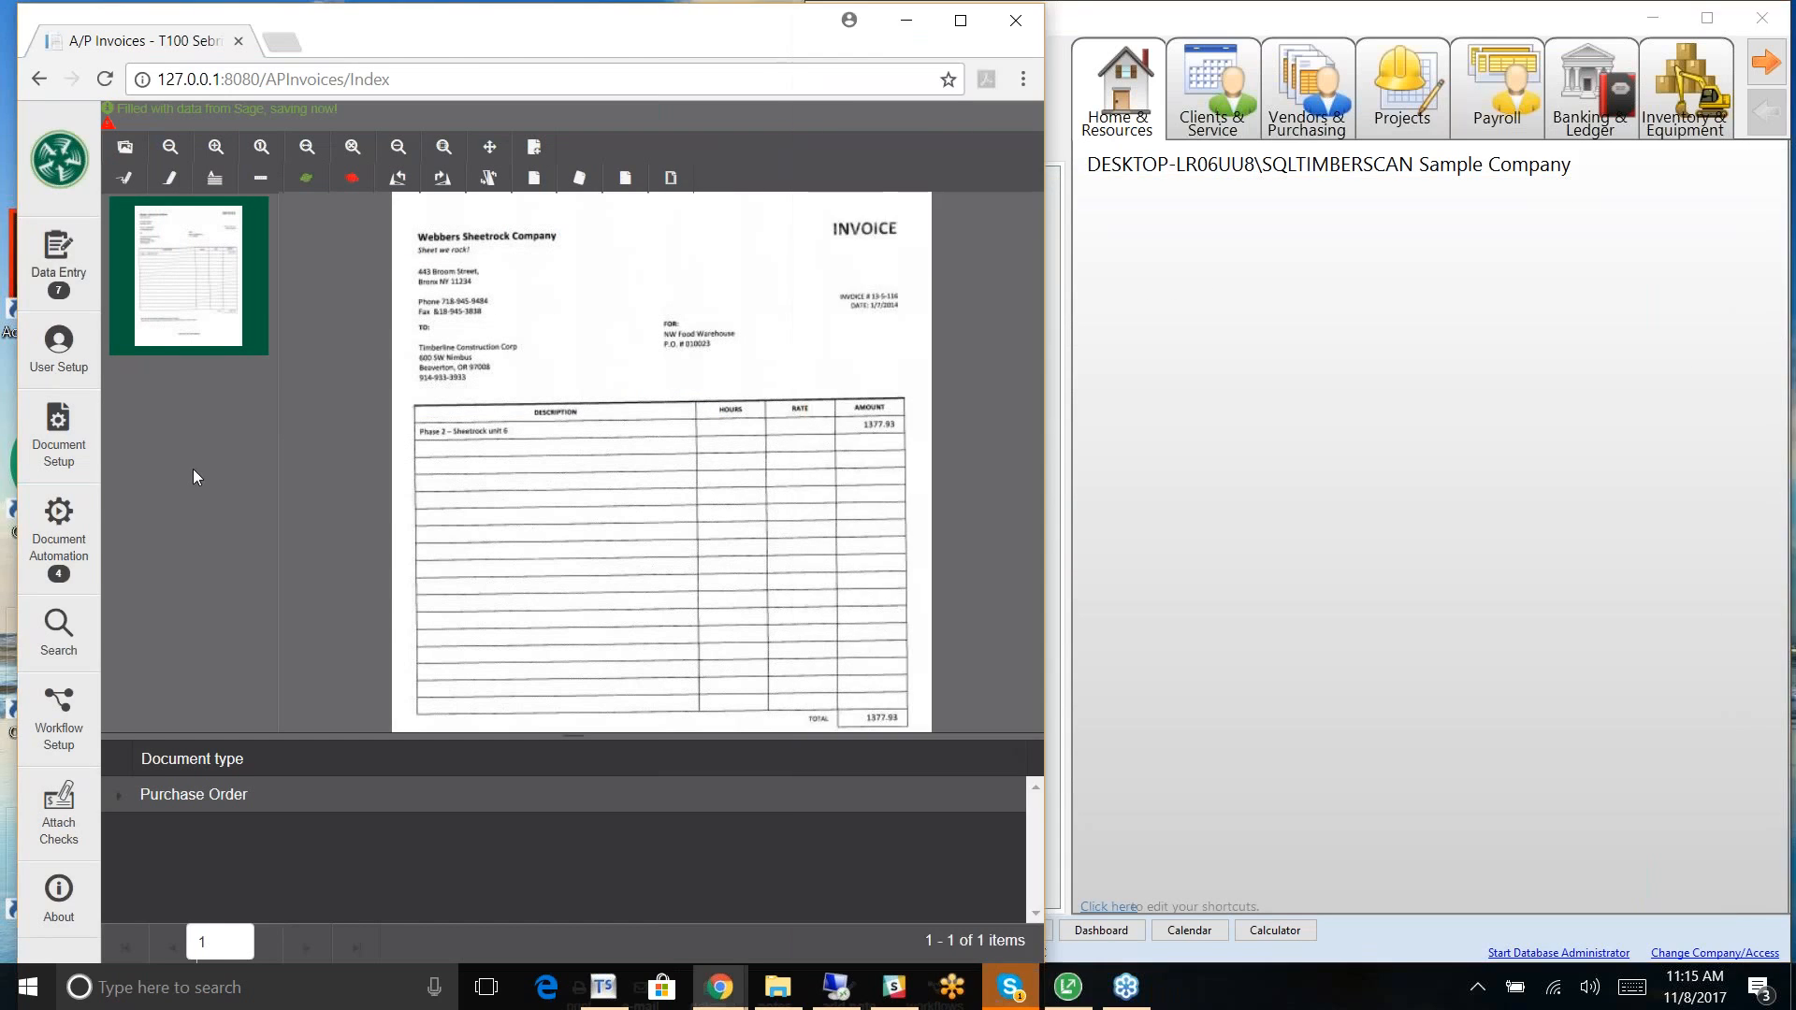
{"action": "left_click", "coordinate": [42, 154]}
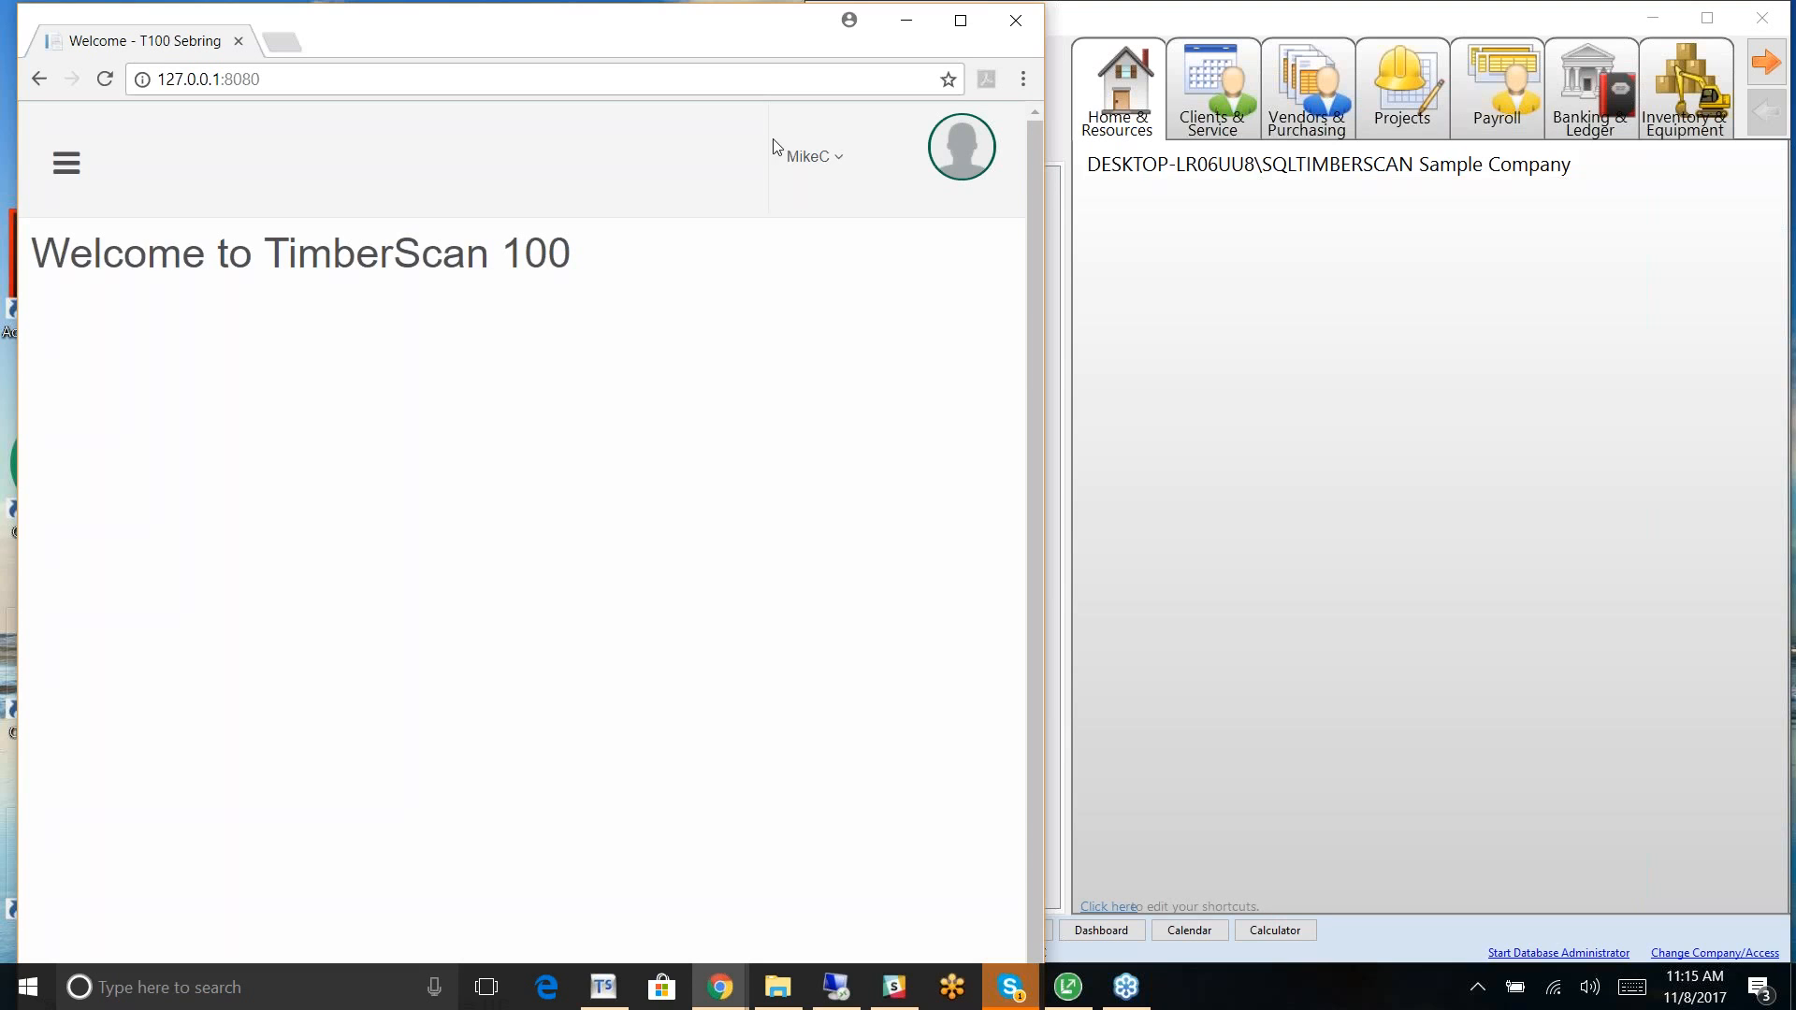
{"action": "left_click", "coordinate": [962, 20]}
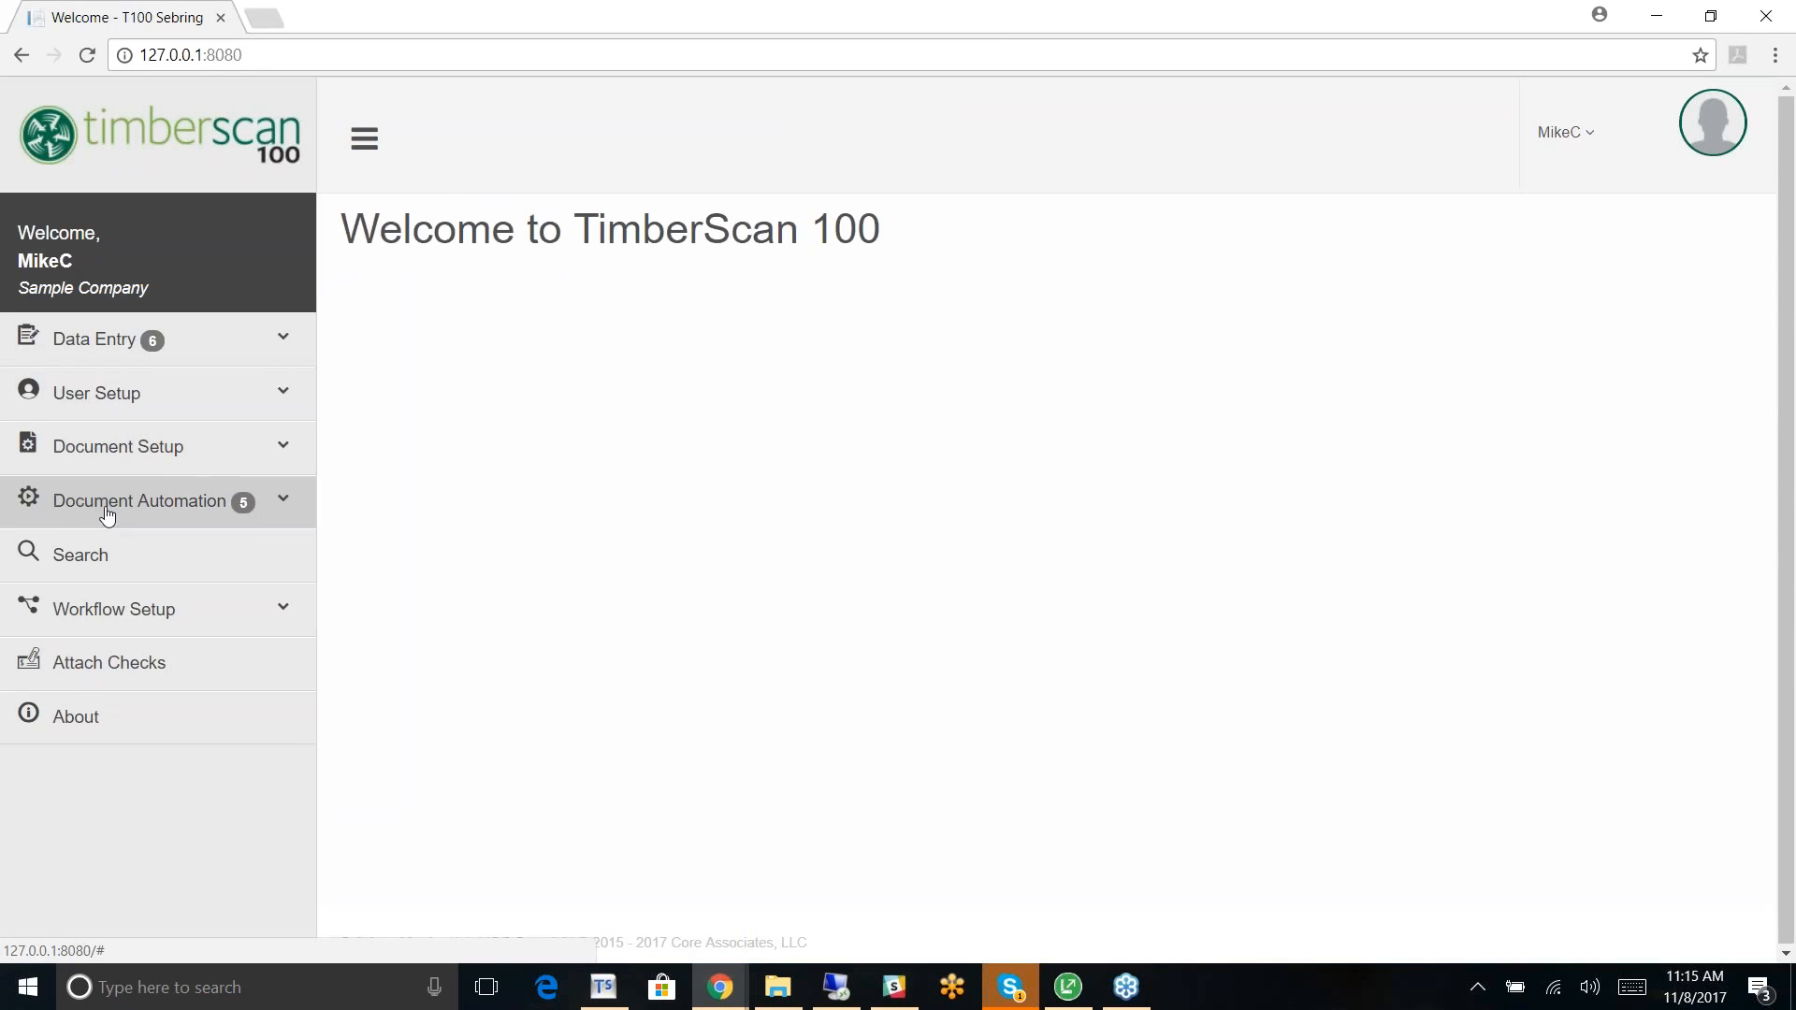
Step: Open Workflow Execution Status under Document Automation and expand the AP Invoices document type
{"action": "left_click", "coordinate": [285, 340]}
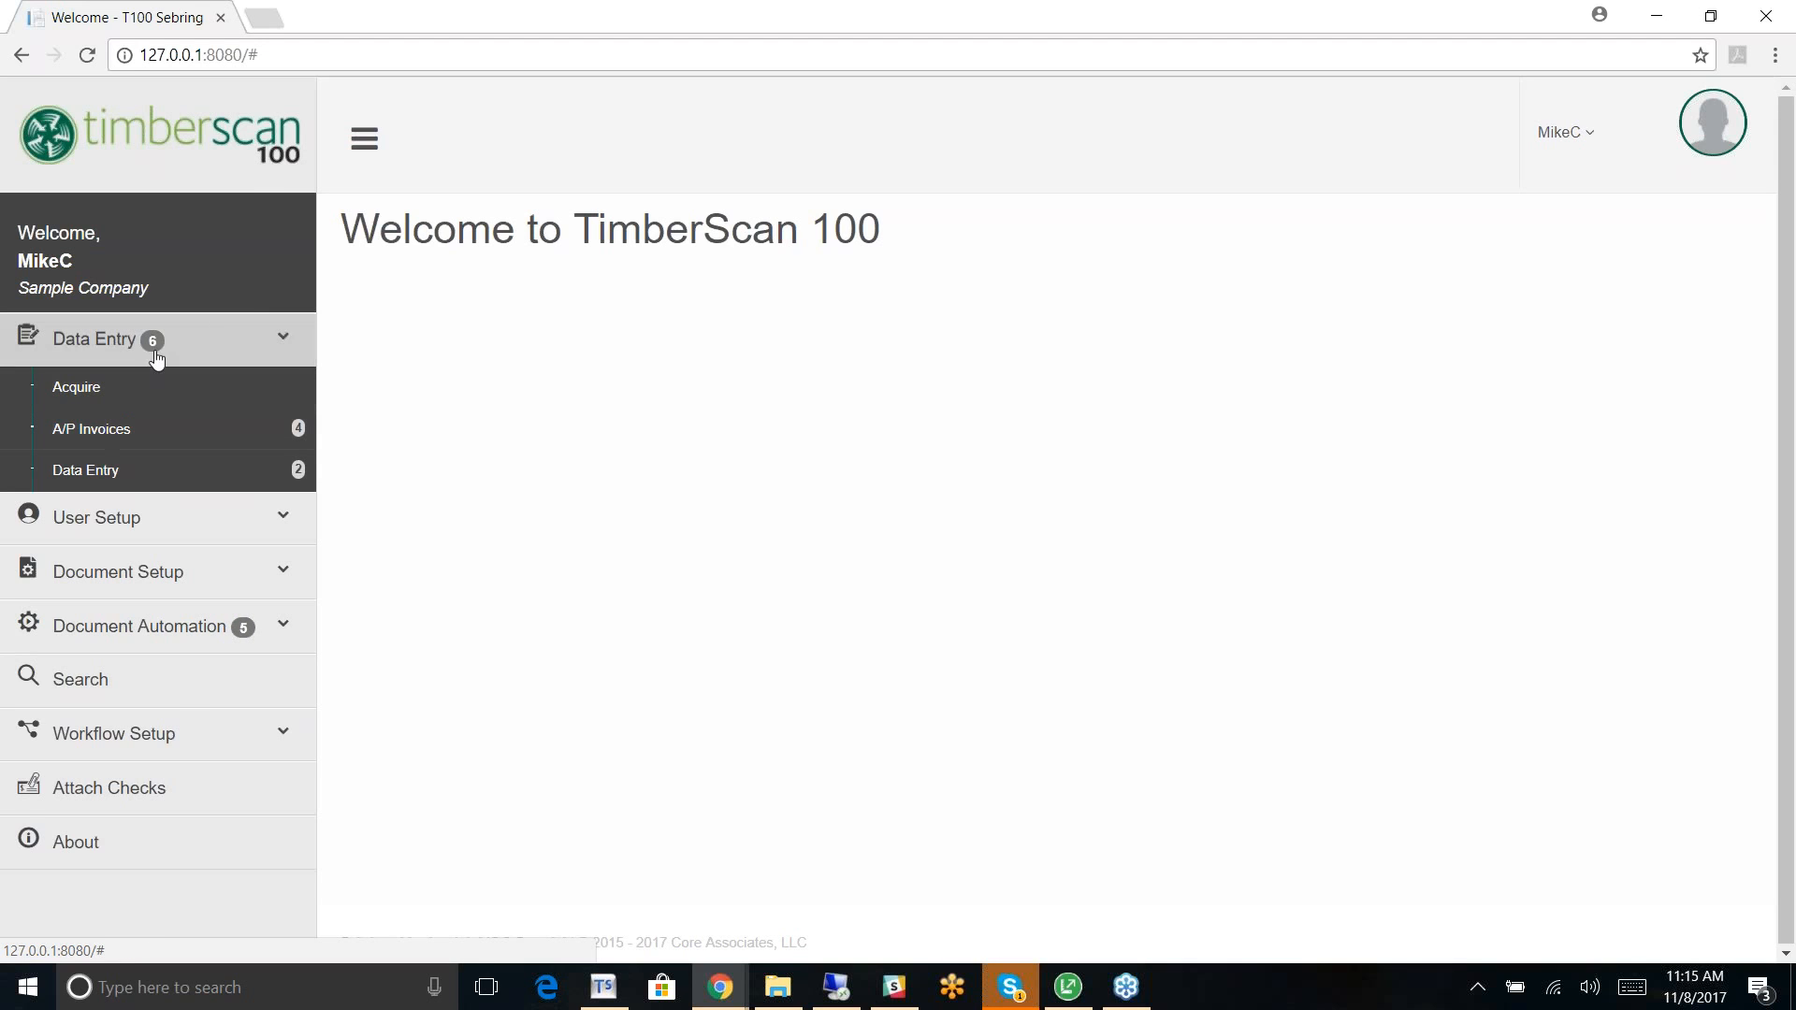
{"action": "left_click", "coordinate": [282, 346]}
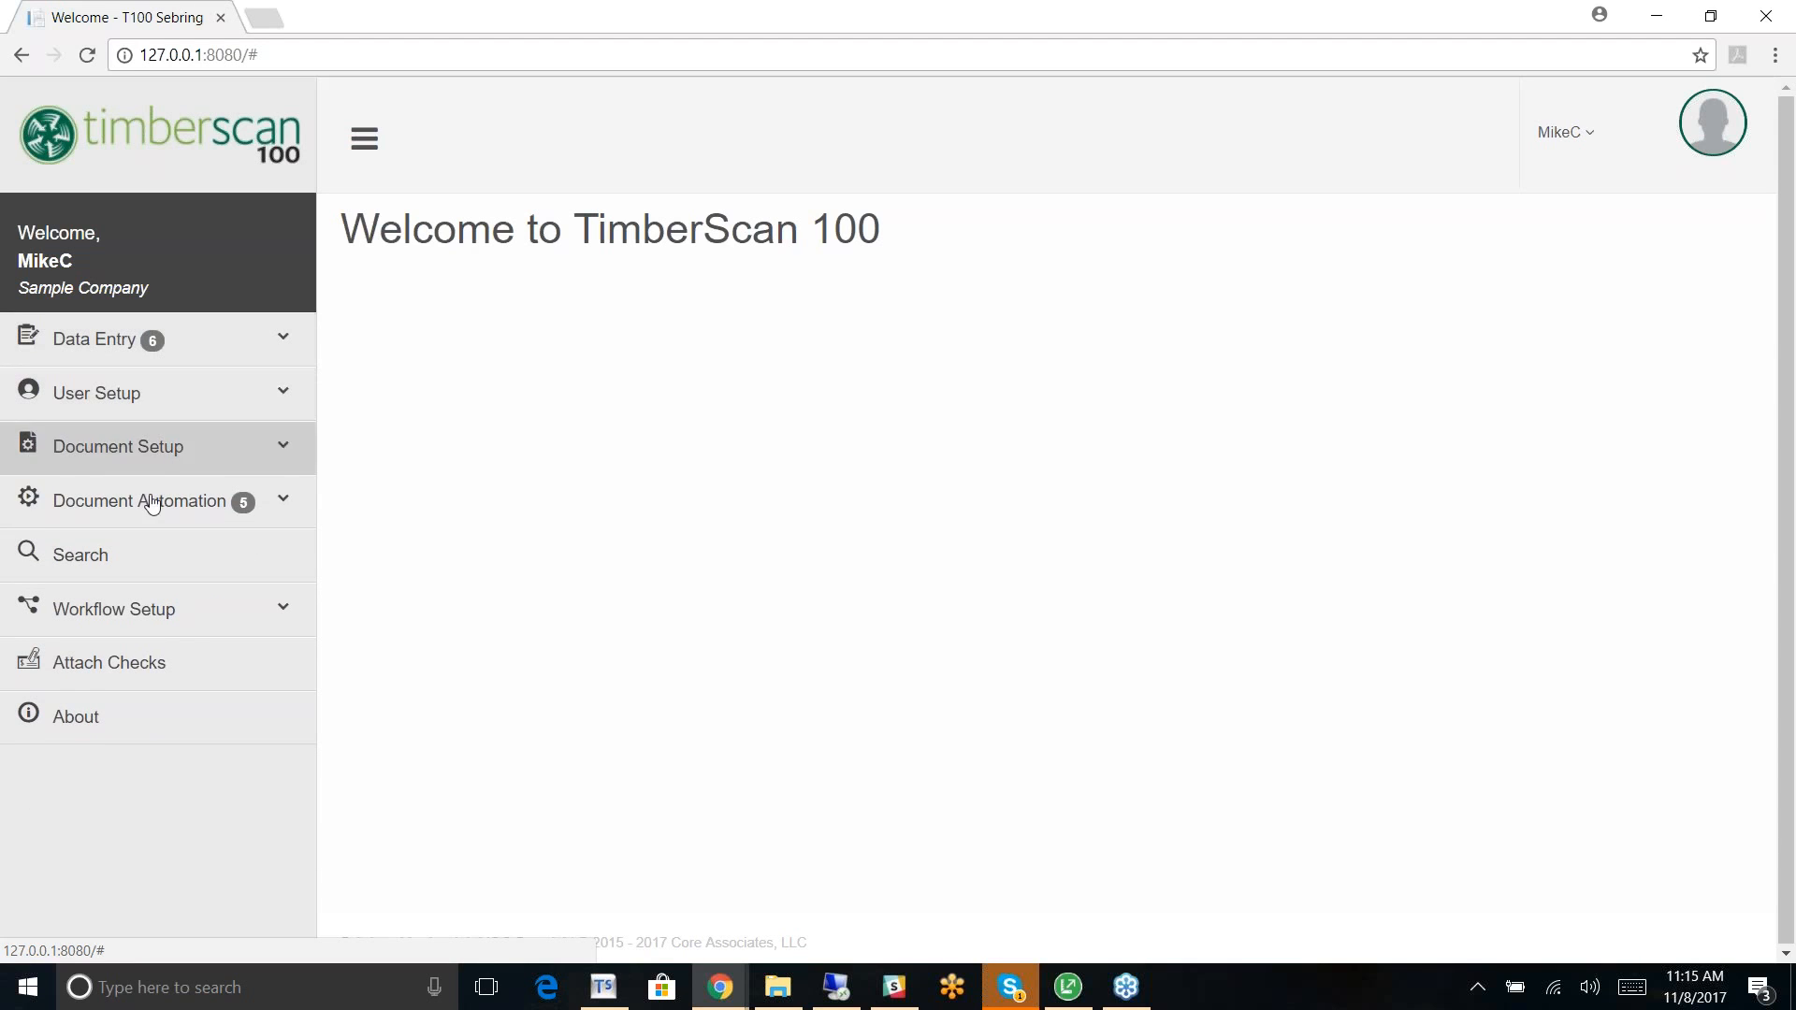
{"action": "left_click", "coordinate": [94, 506]}
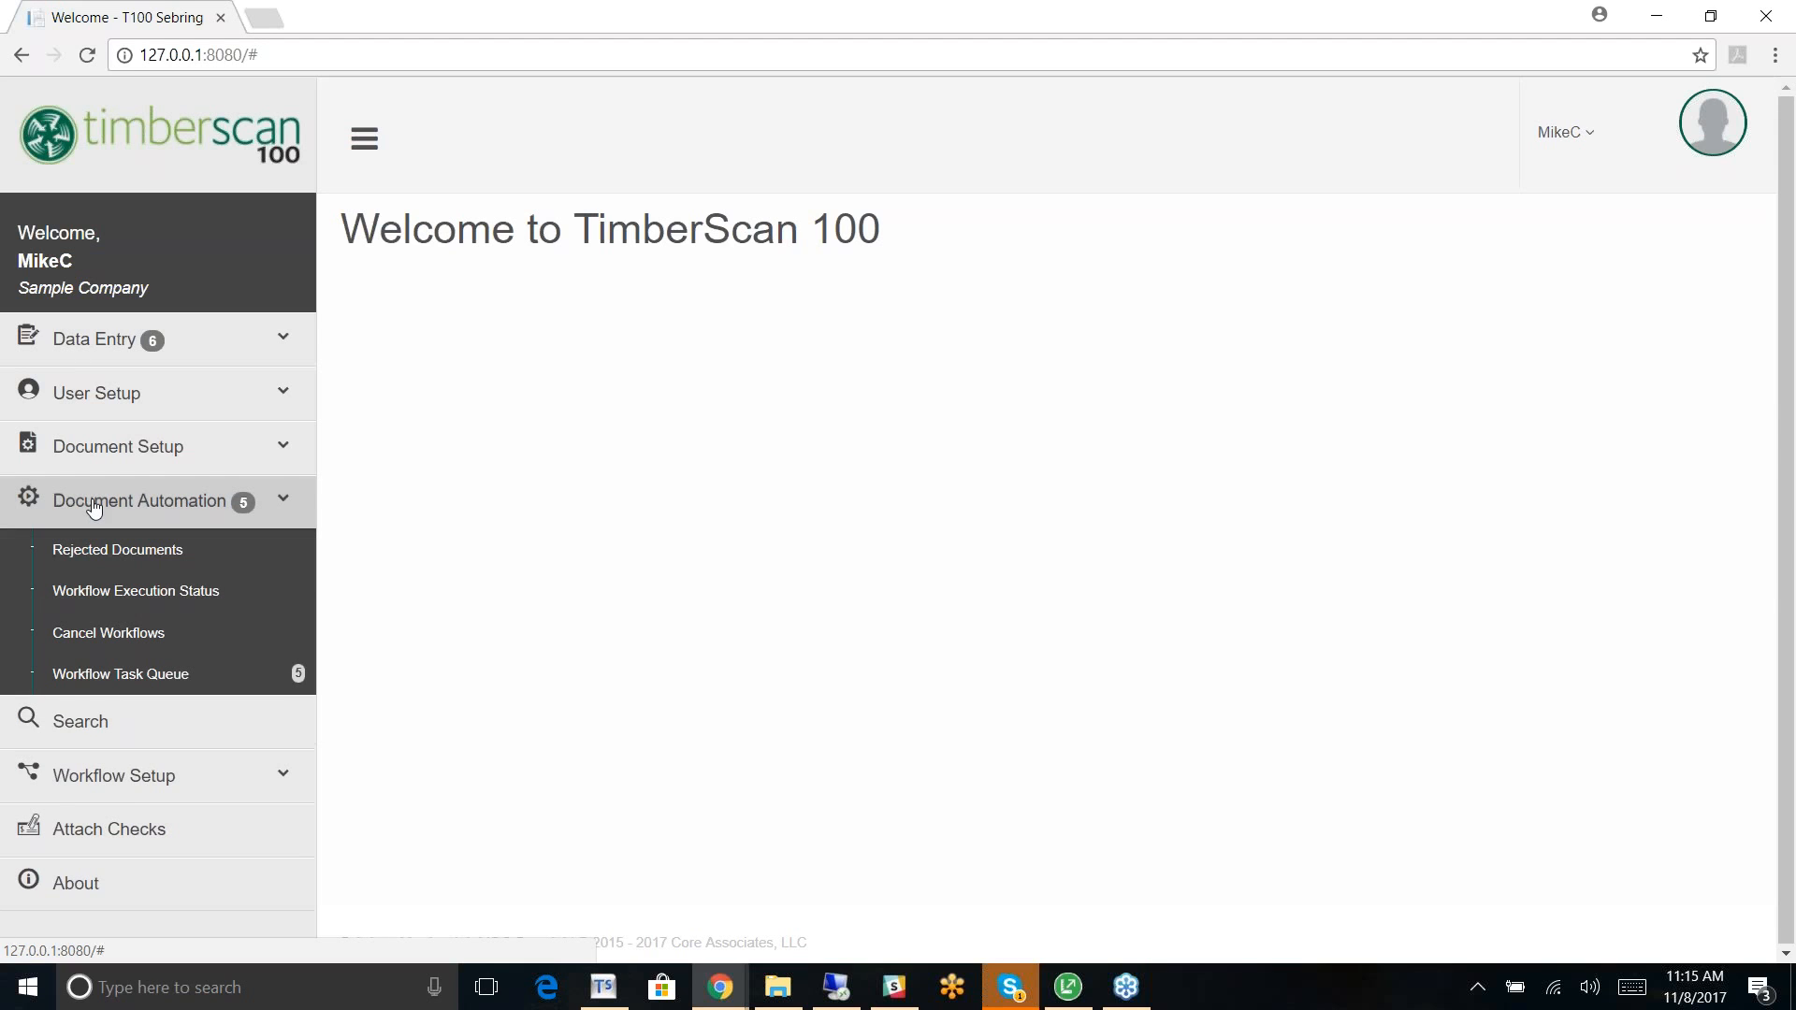
{"action": "left_click", "coordinate": [110, 595]}
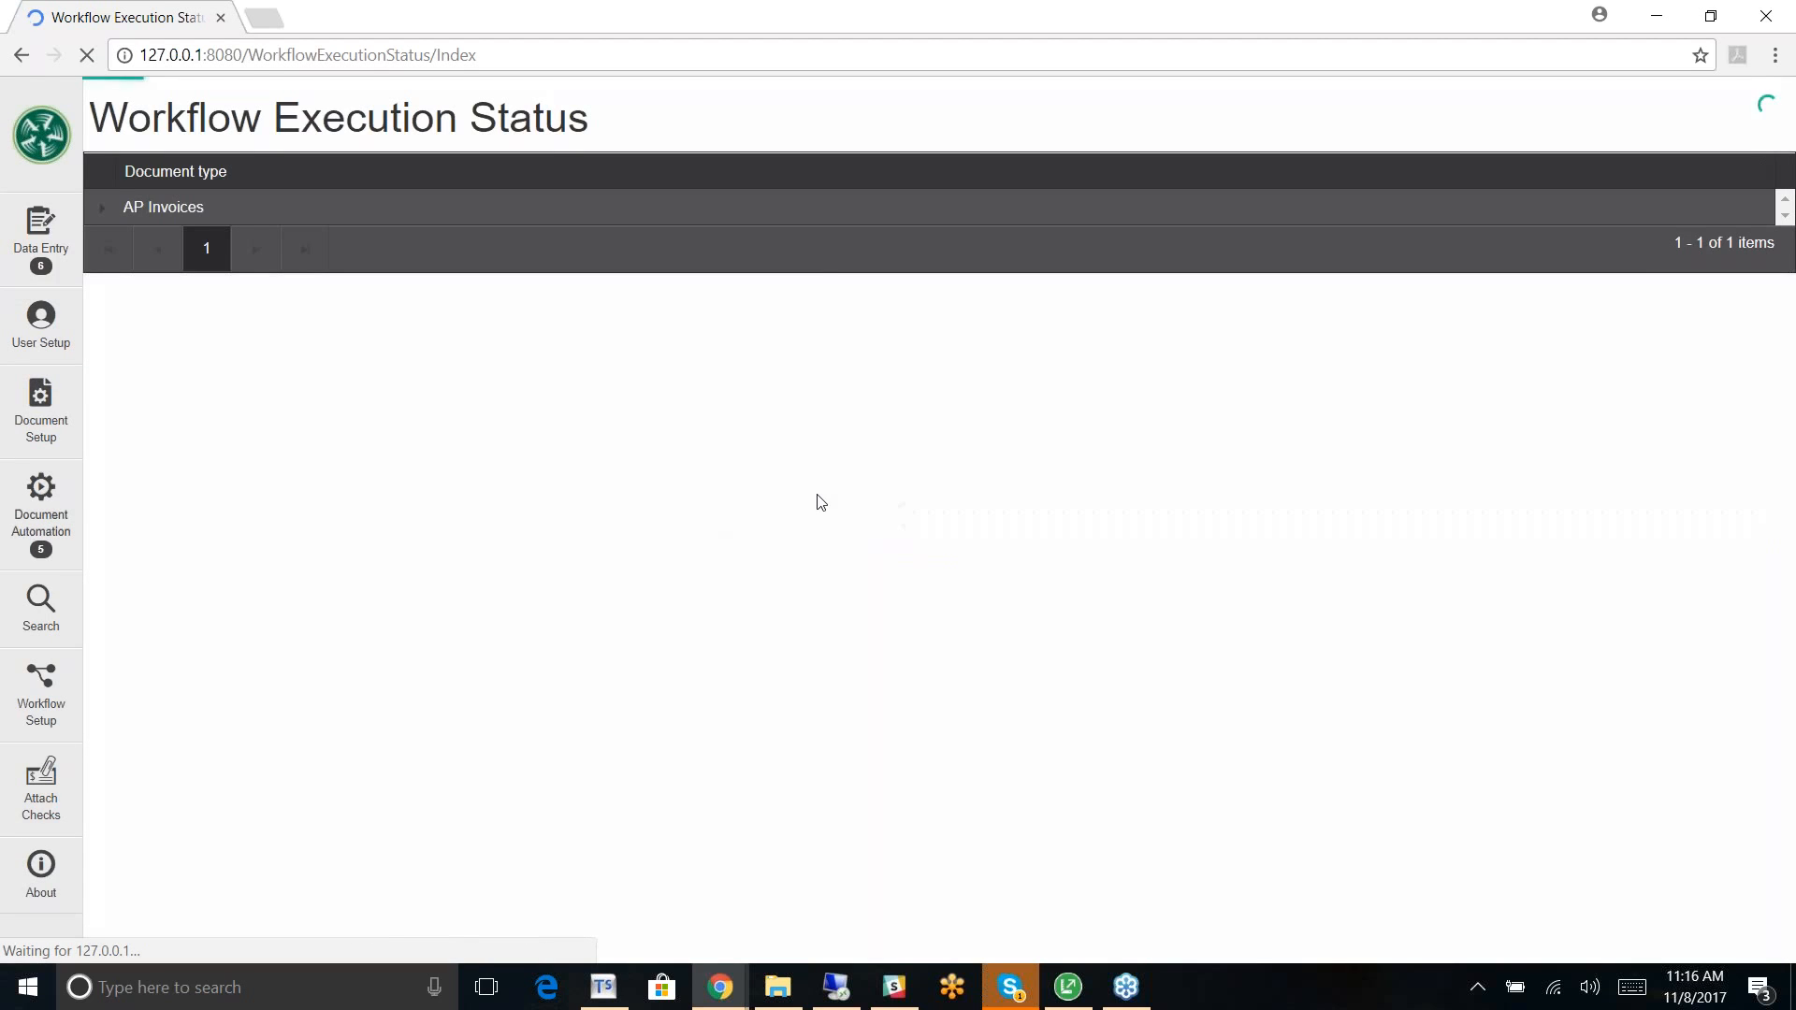
{"action": "left_click", "coordinate": [98, 208]}
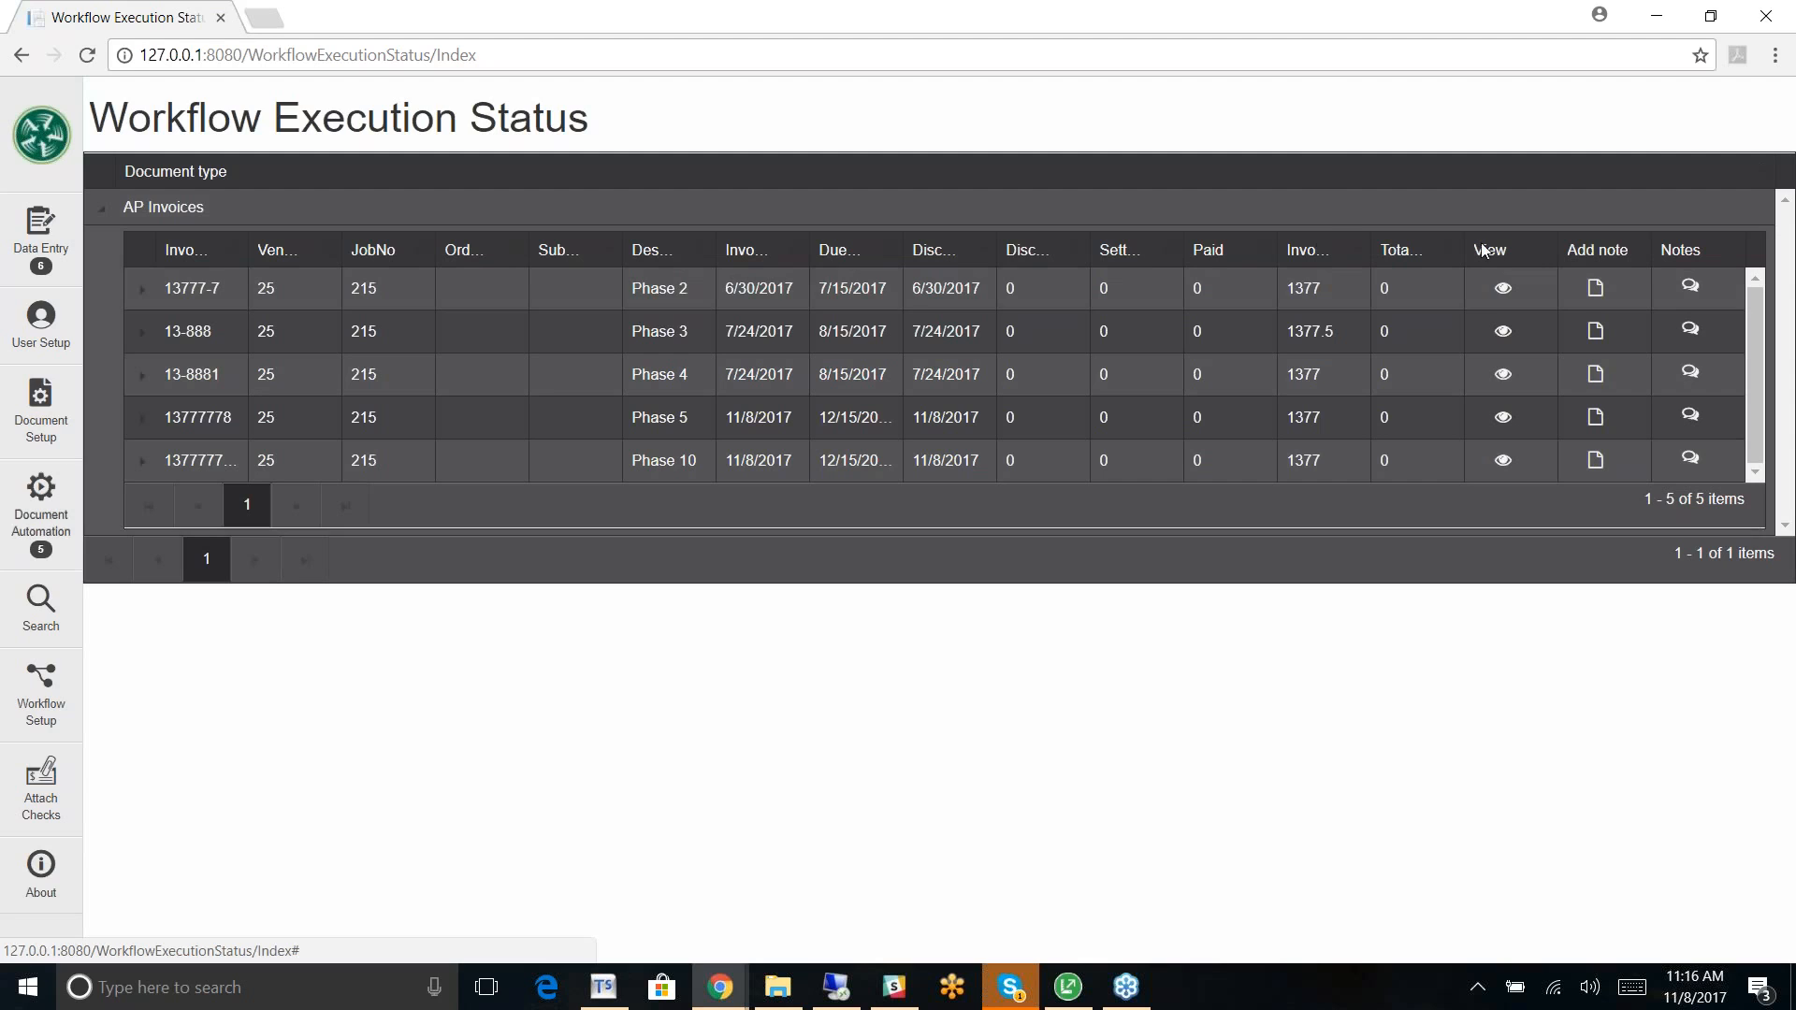
Step: View the scanned image of the Phase 2 invoice and expand the workflow details of the Phase 5 invoice
{"action": "left_click", "coordinate": [1503, 290]}
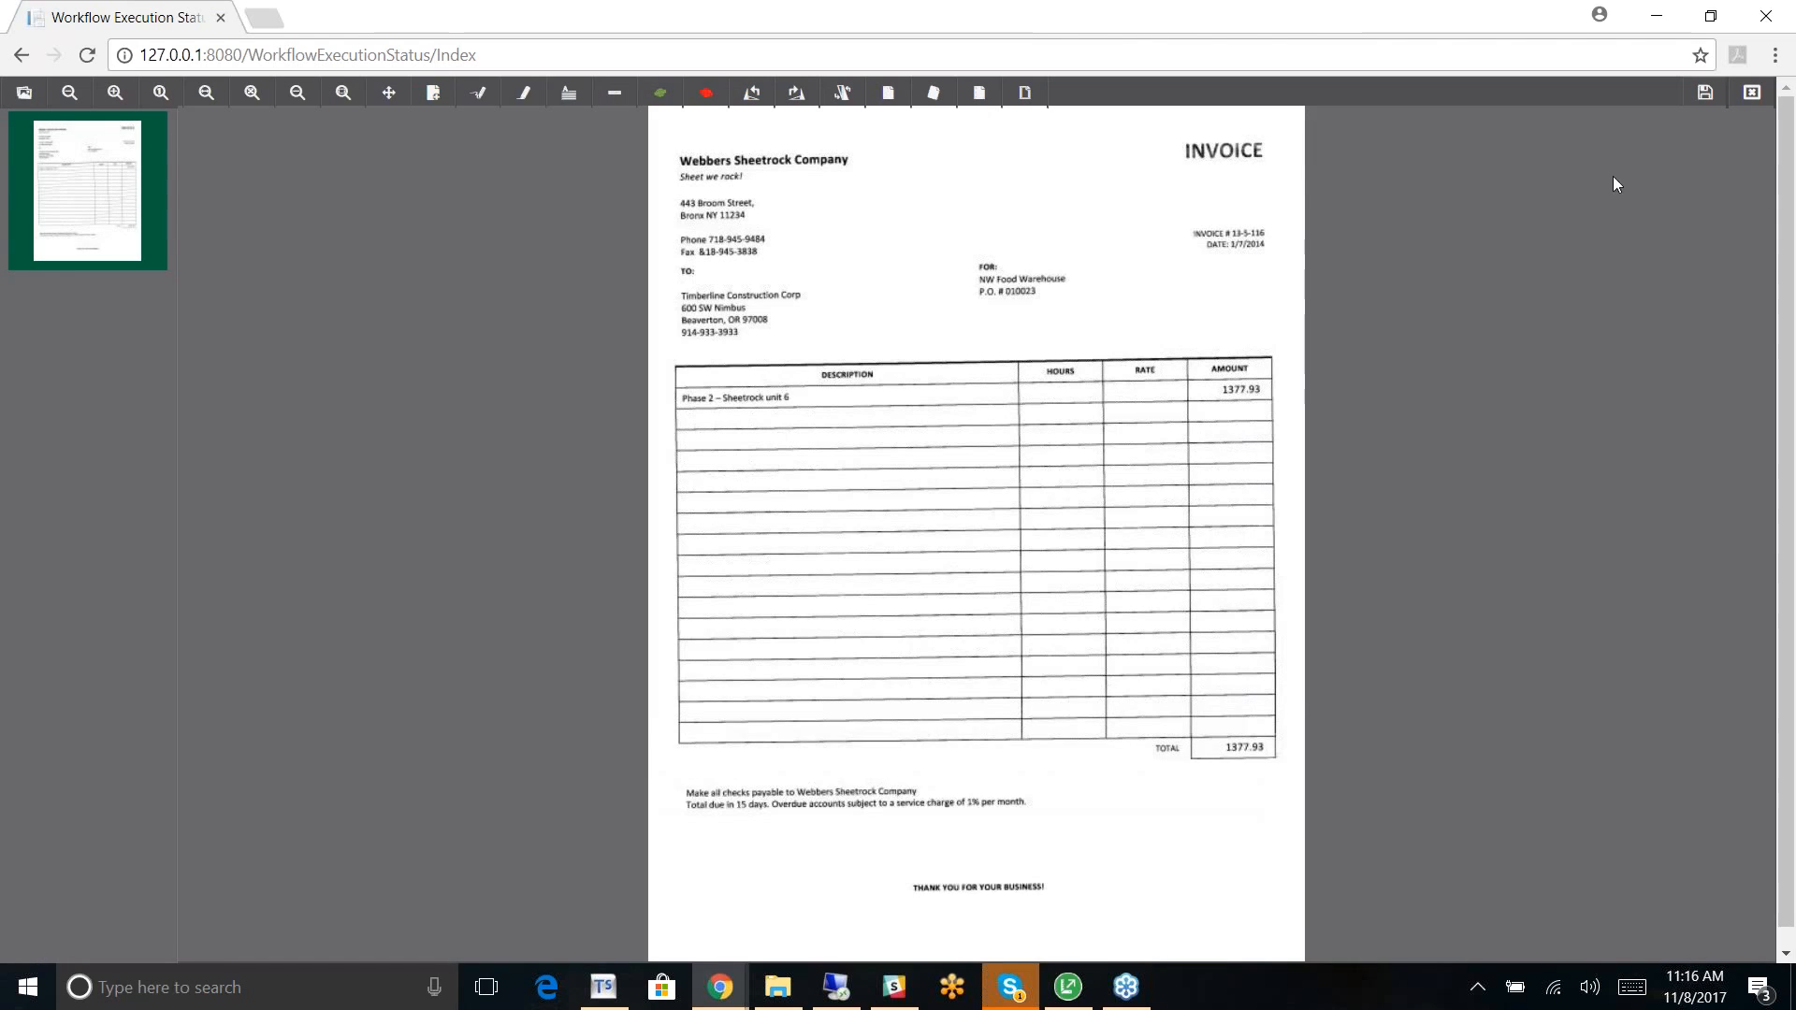
{"action": "left_click", "coordinate": [1744, 96]}
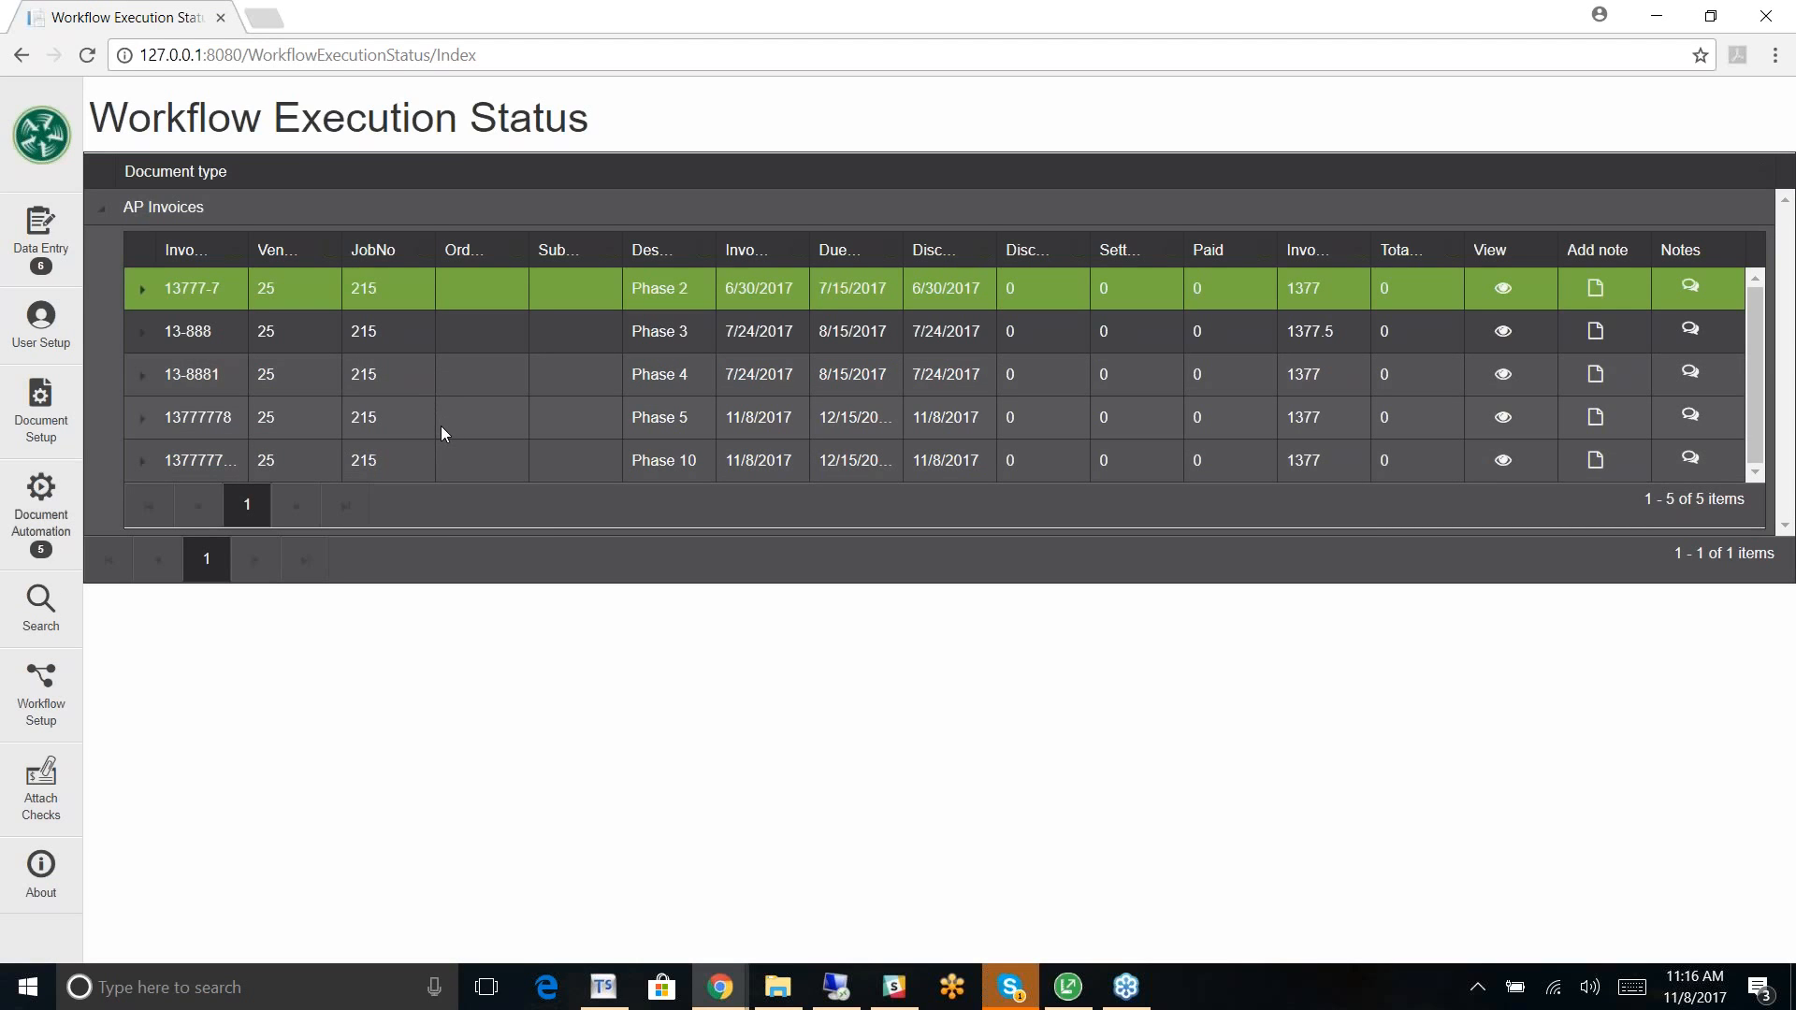
{"action": "left_click", "coordinate": [142, 423]}
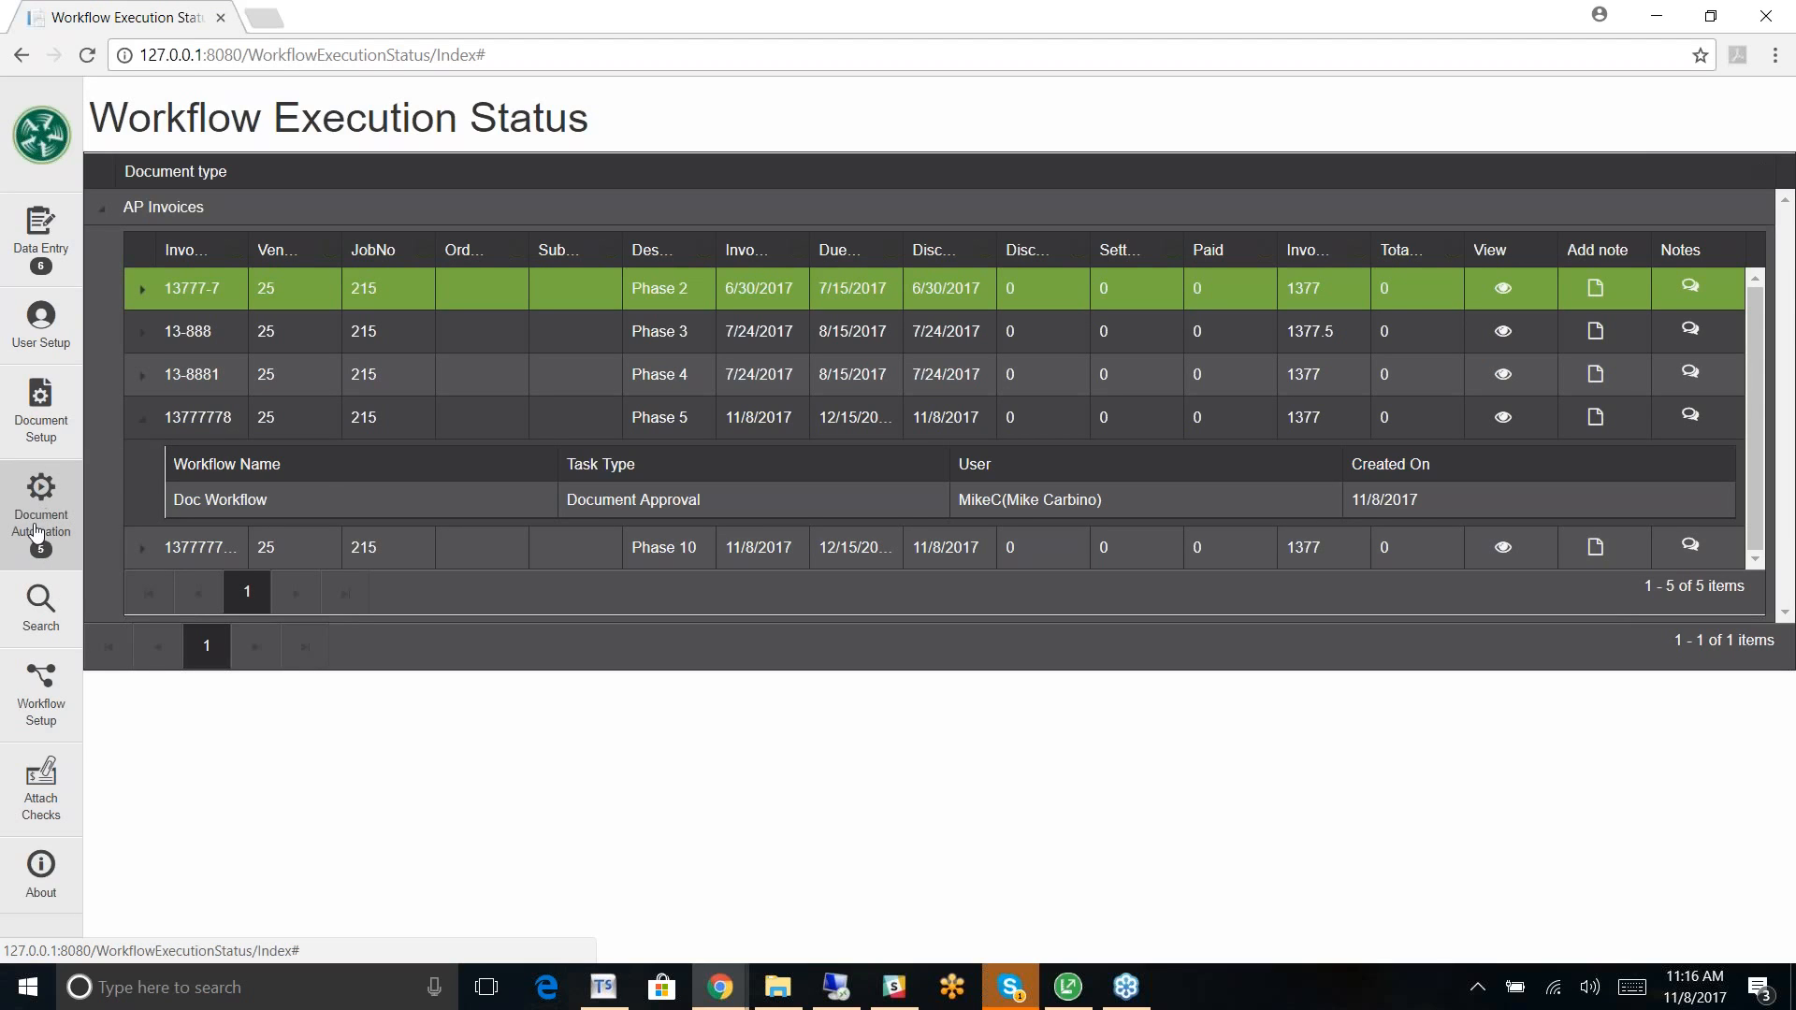
Step: Open the Workflow Task Queue and select the AP invoices for Phase 3, Phase 4, Phase 5 and Phase 10
{"action": "left_click", "coordinate": [40, 512]}
{"action": "left_click", "coordinate": [139, 614]}
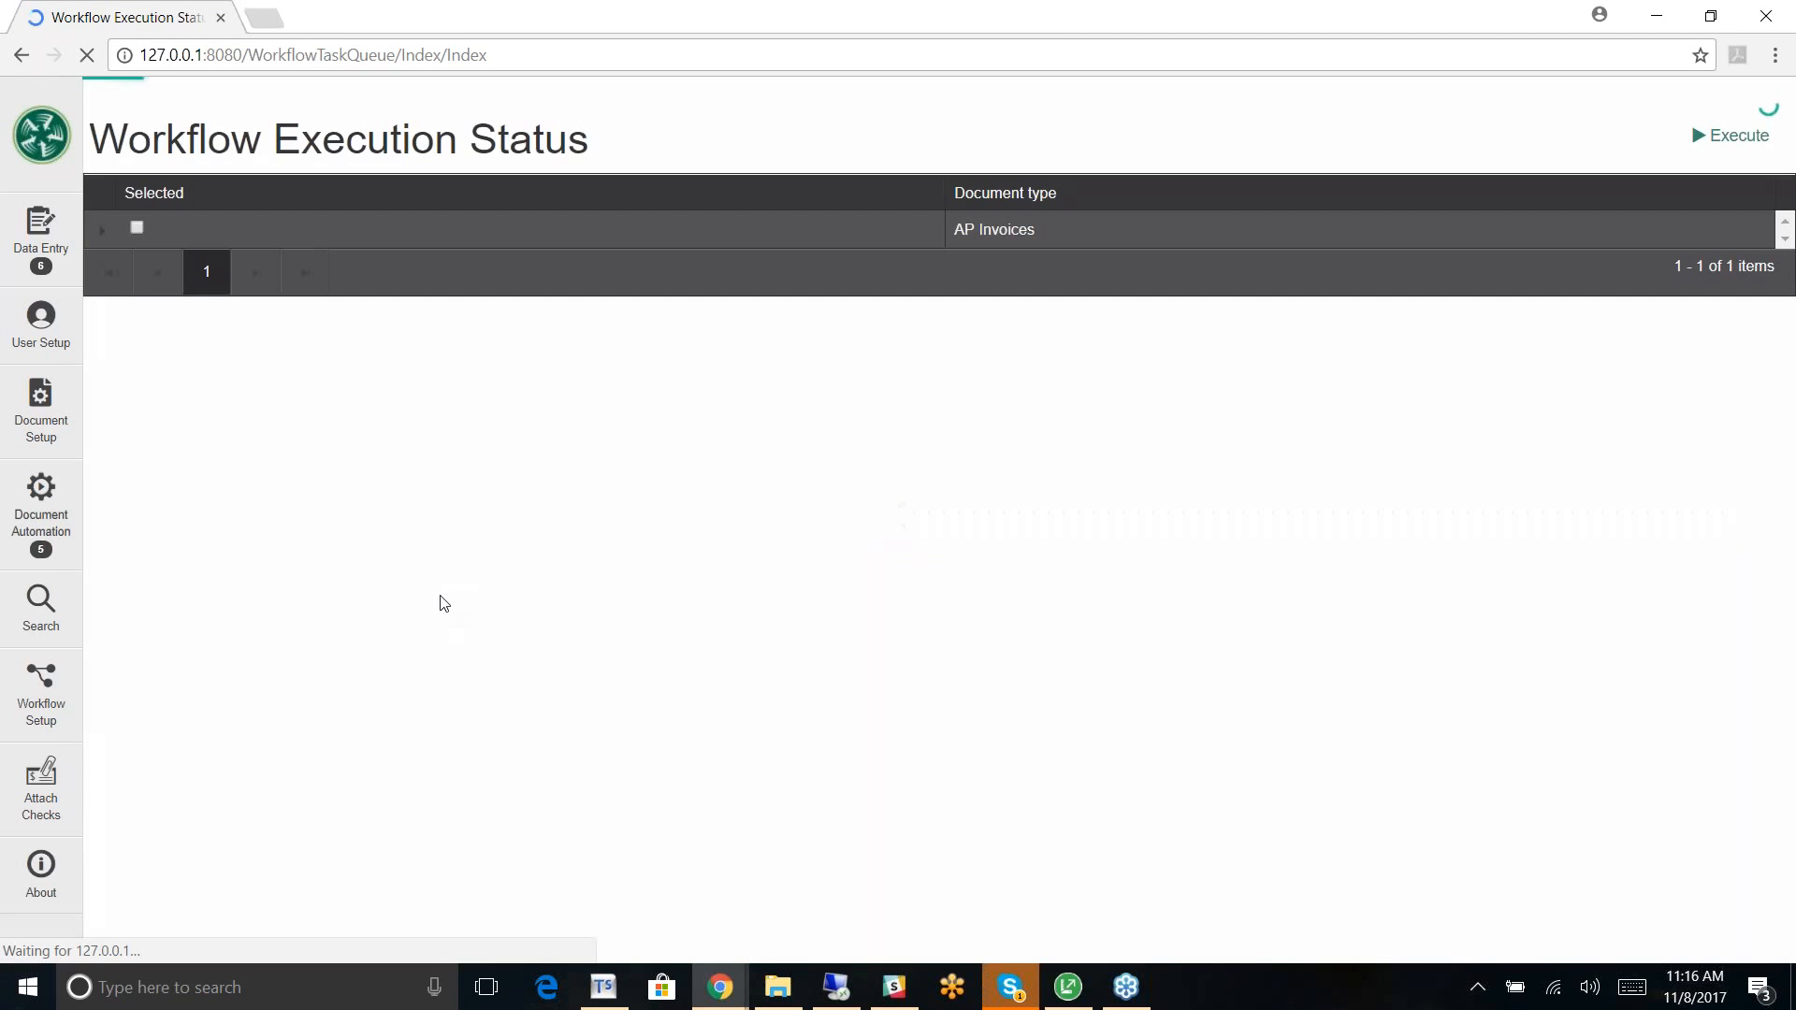
{"action": "left_click", "coordinate": [137, 228]}
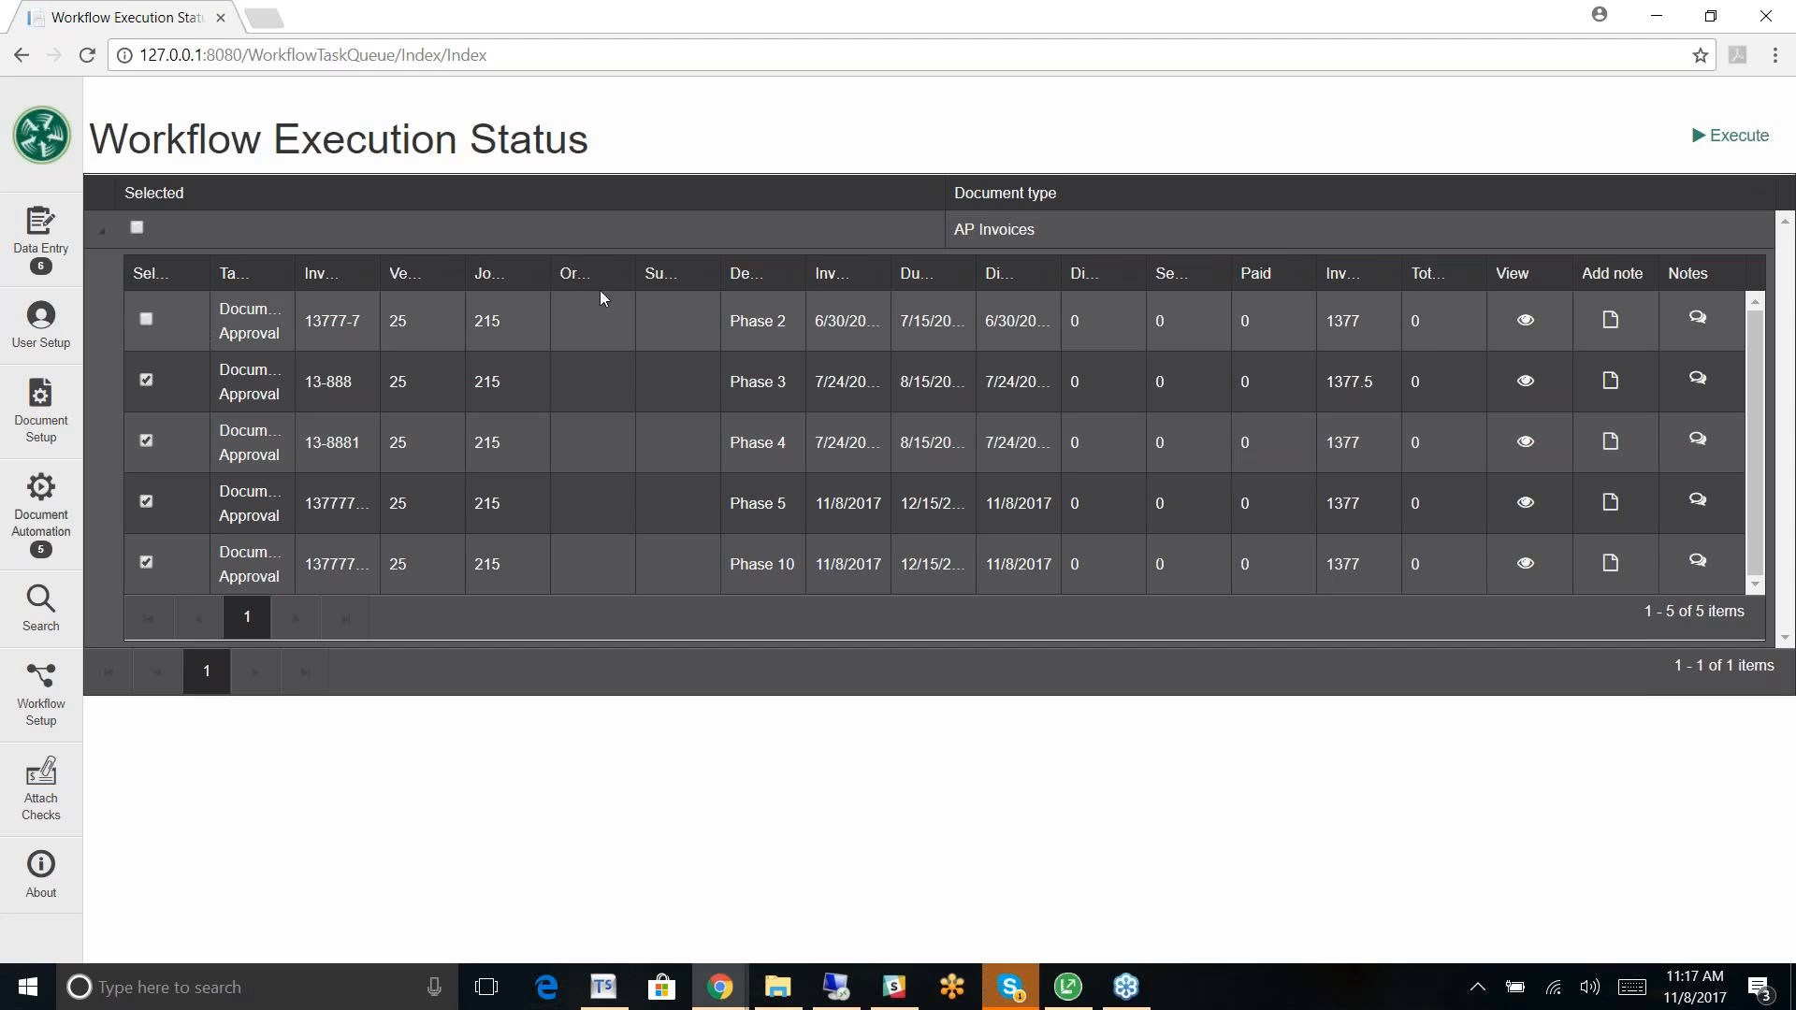
Step: Execute the workflow tasks of the selected AP invoices and approve the Phase 3 invoice
{"action": "left_click", "coordinate": [1702, 148]}
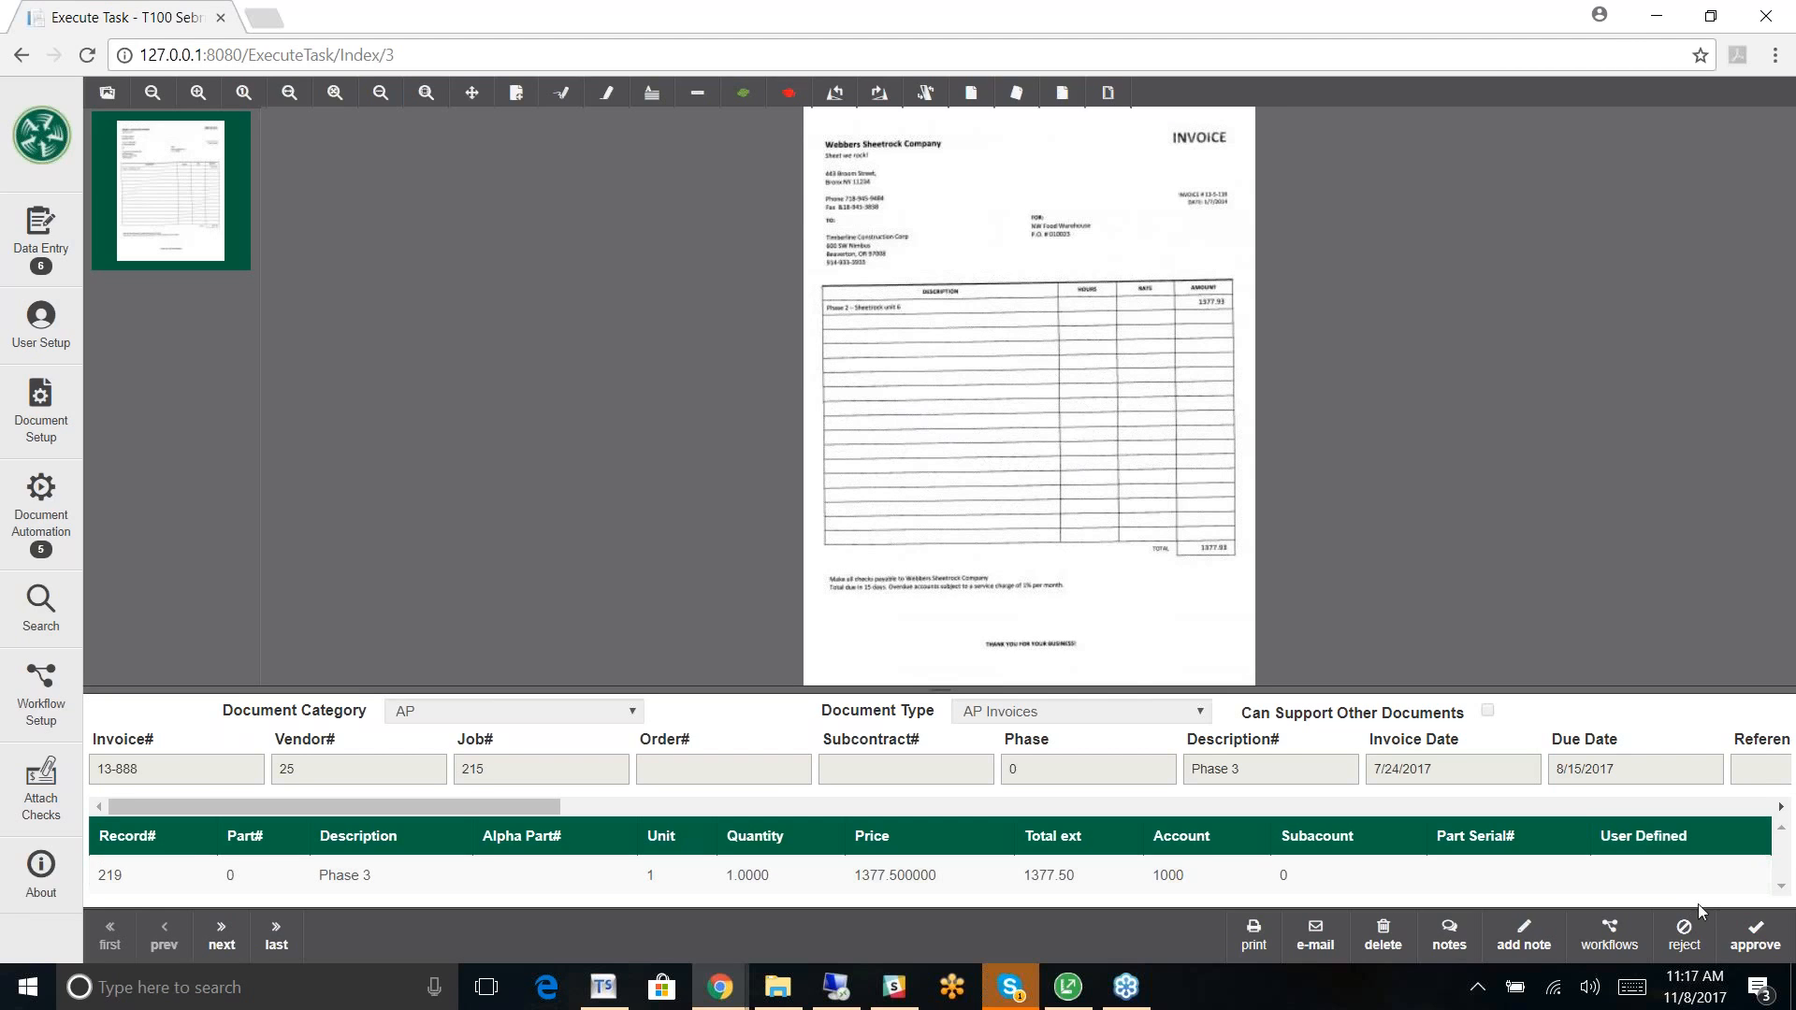
{"action": "left_click", "coordinate": [1757, 941]}
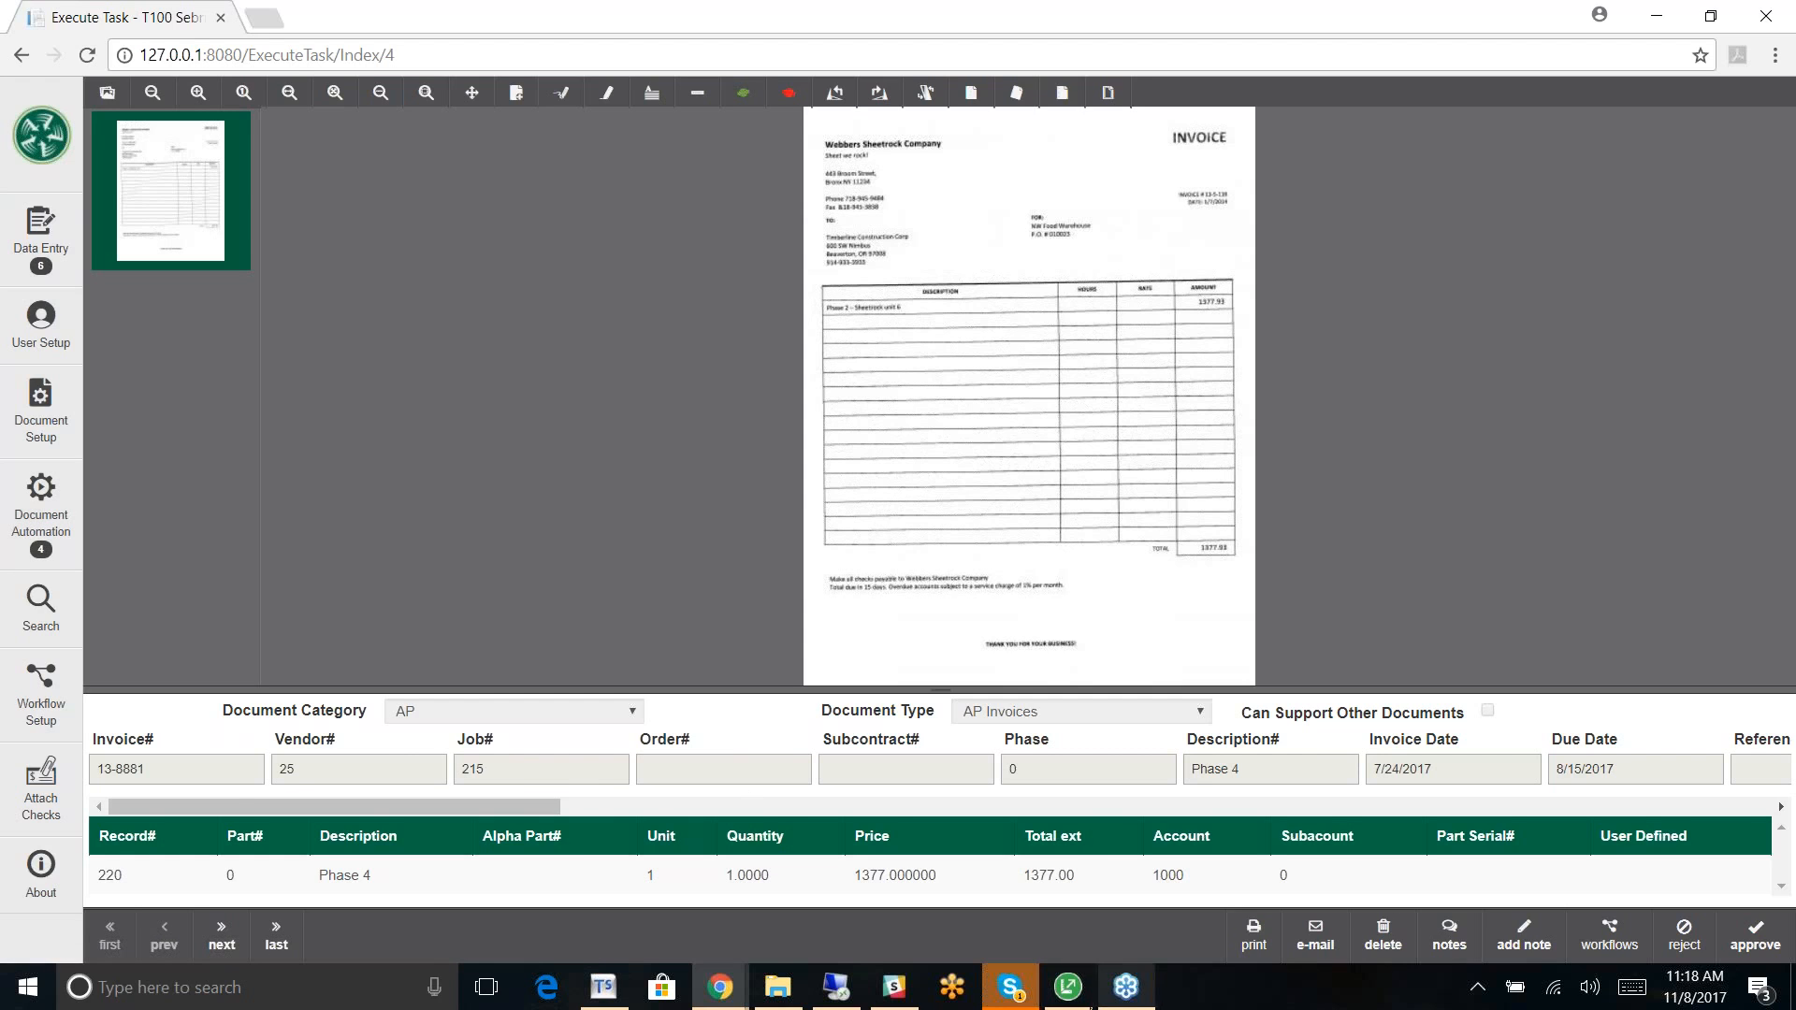
Step: Switch to Sage 100 Contractor, check the status options of the Phase 10 invoice in Payable Invoices/Credits and return to TimberScan 100
{"action": "left_click", "coordinate": [1066, 994]}
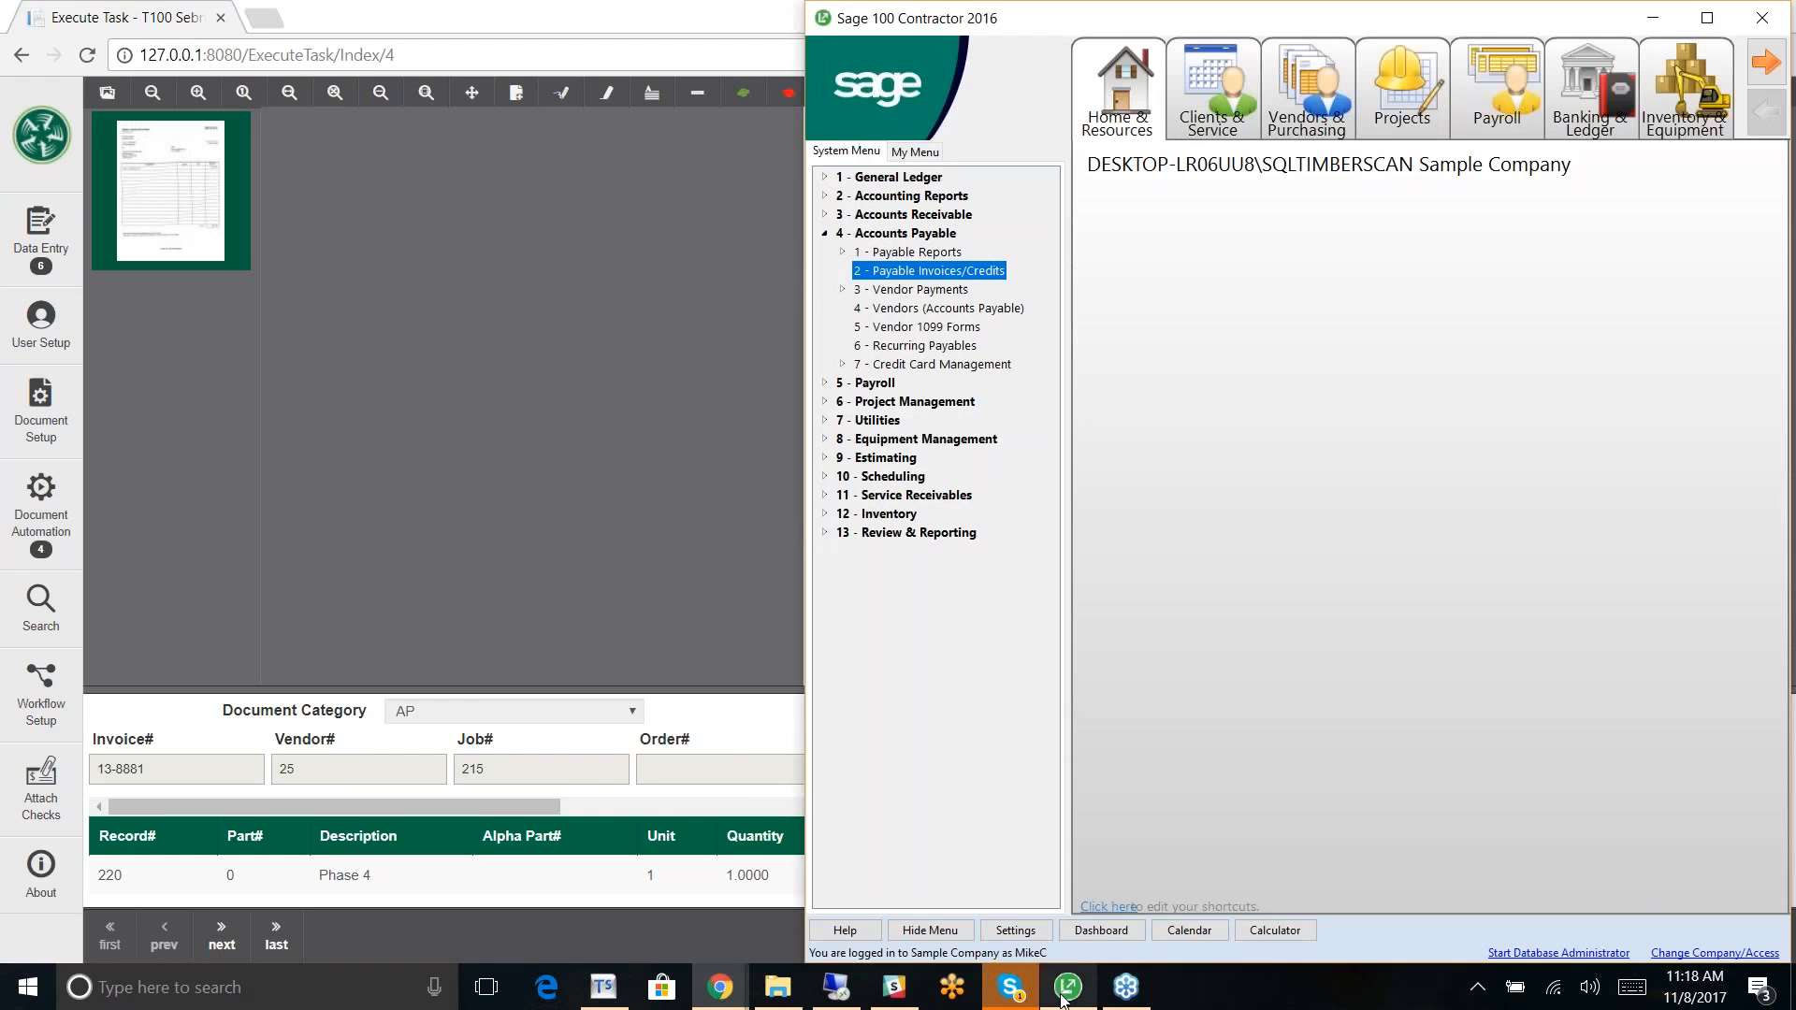
{"action": "double_click", "coordinate": [875, 273]}
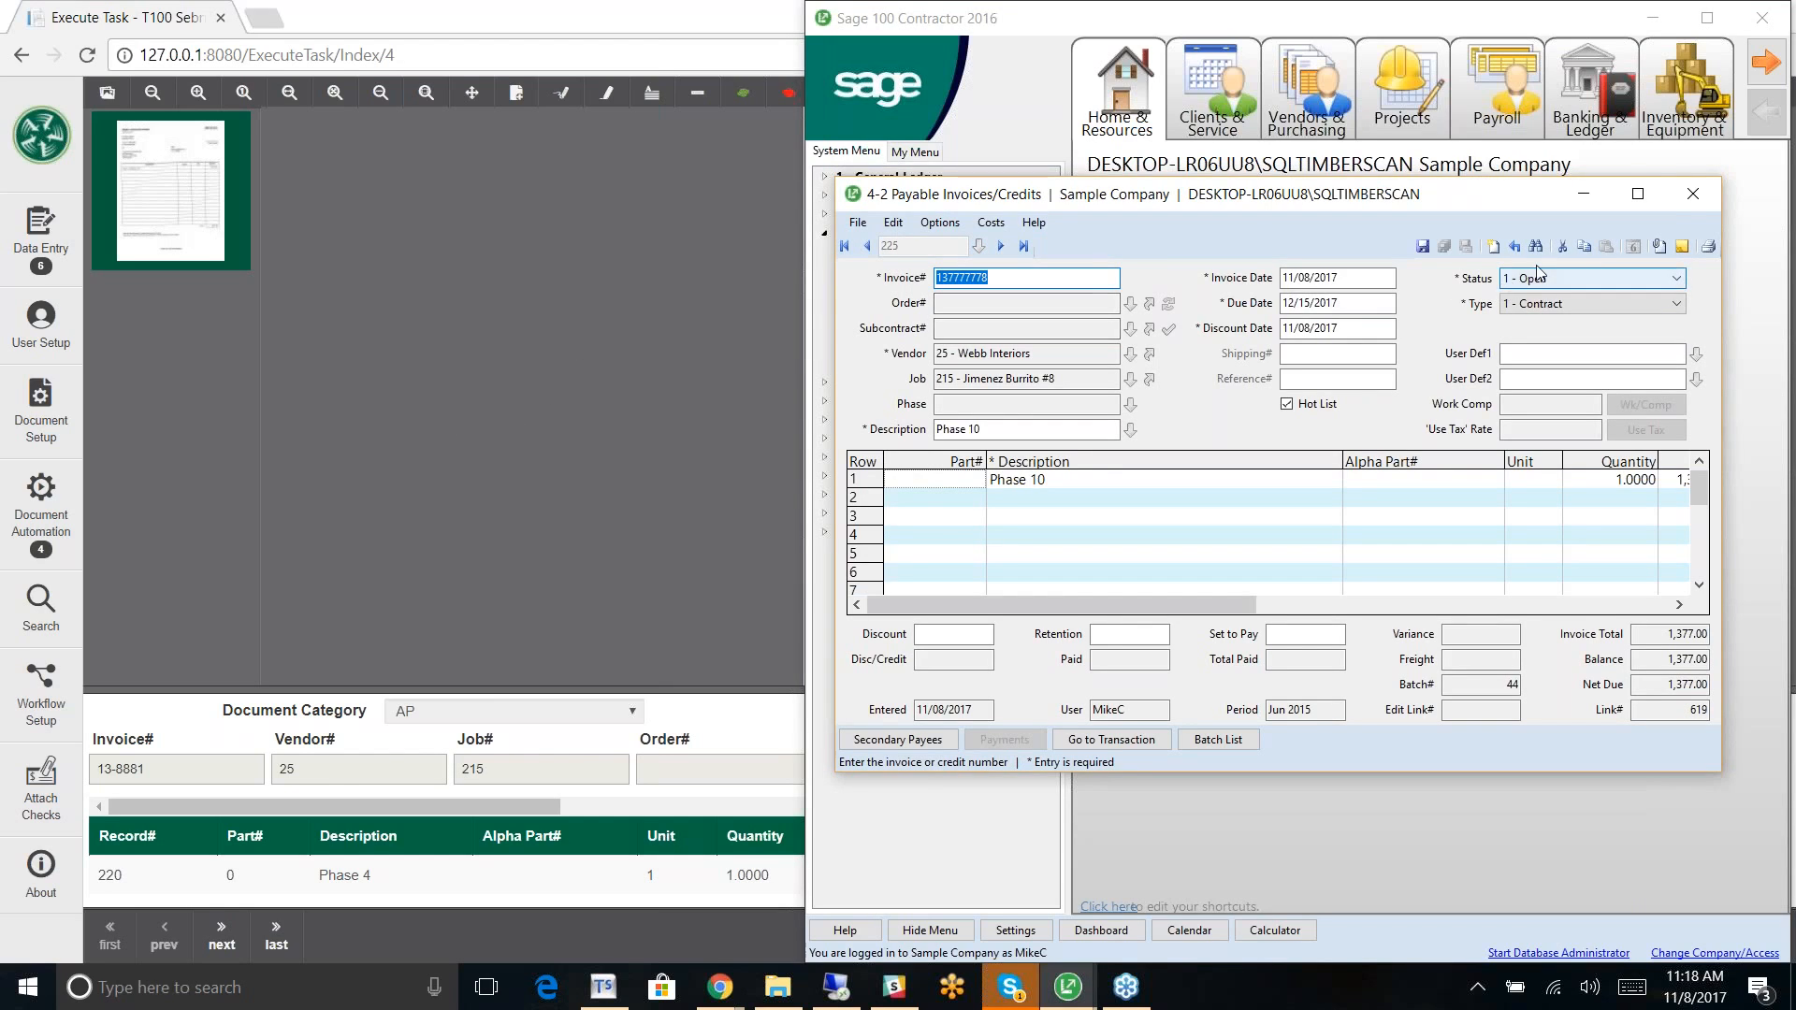
{"action": "left_click", "coordinate": [1674, 281]}
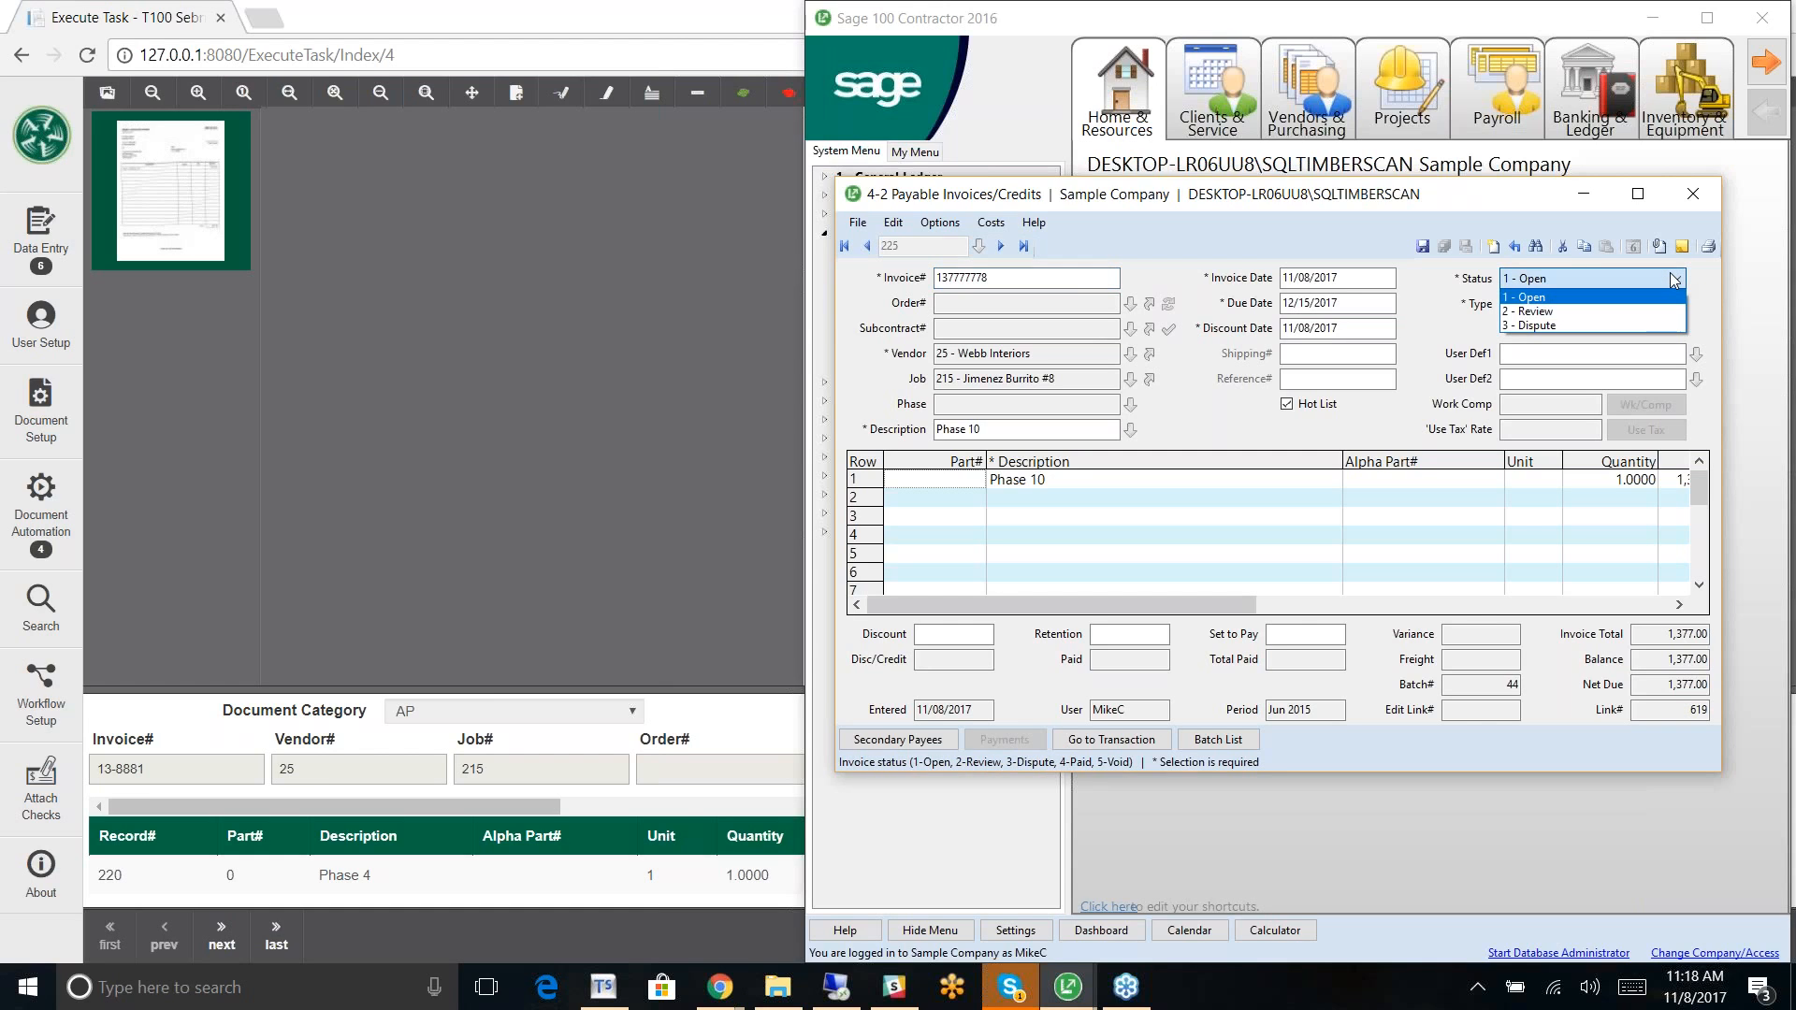
{"action": "left_click", "coordinate": [1674, 281]}
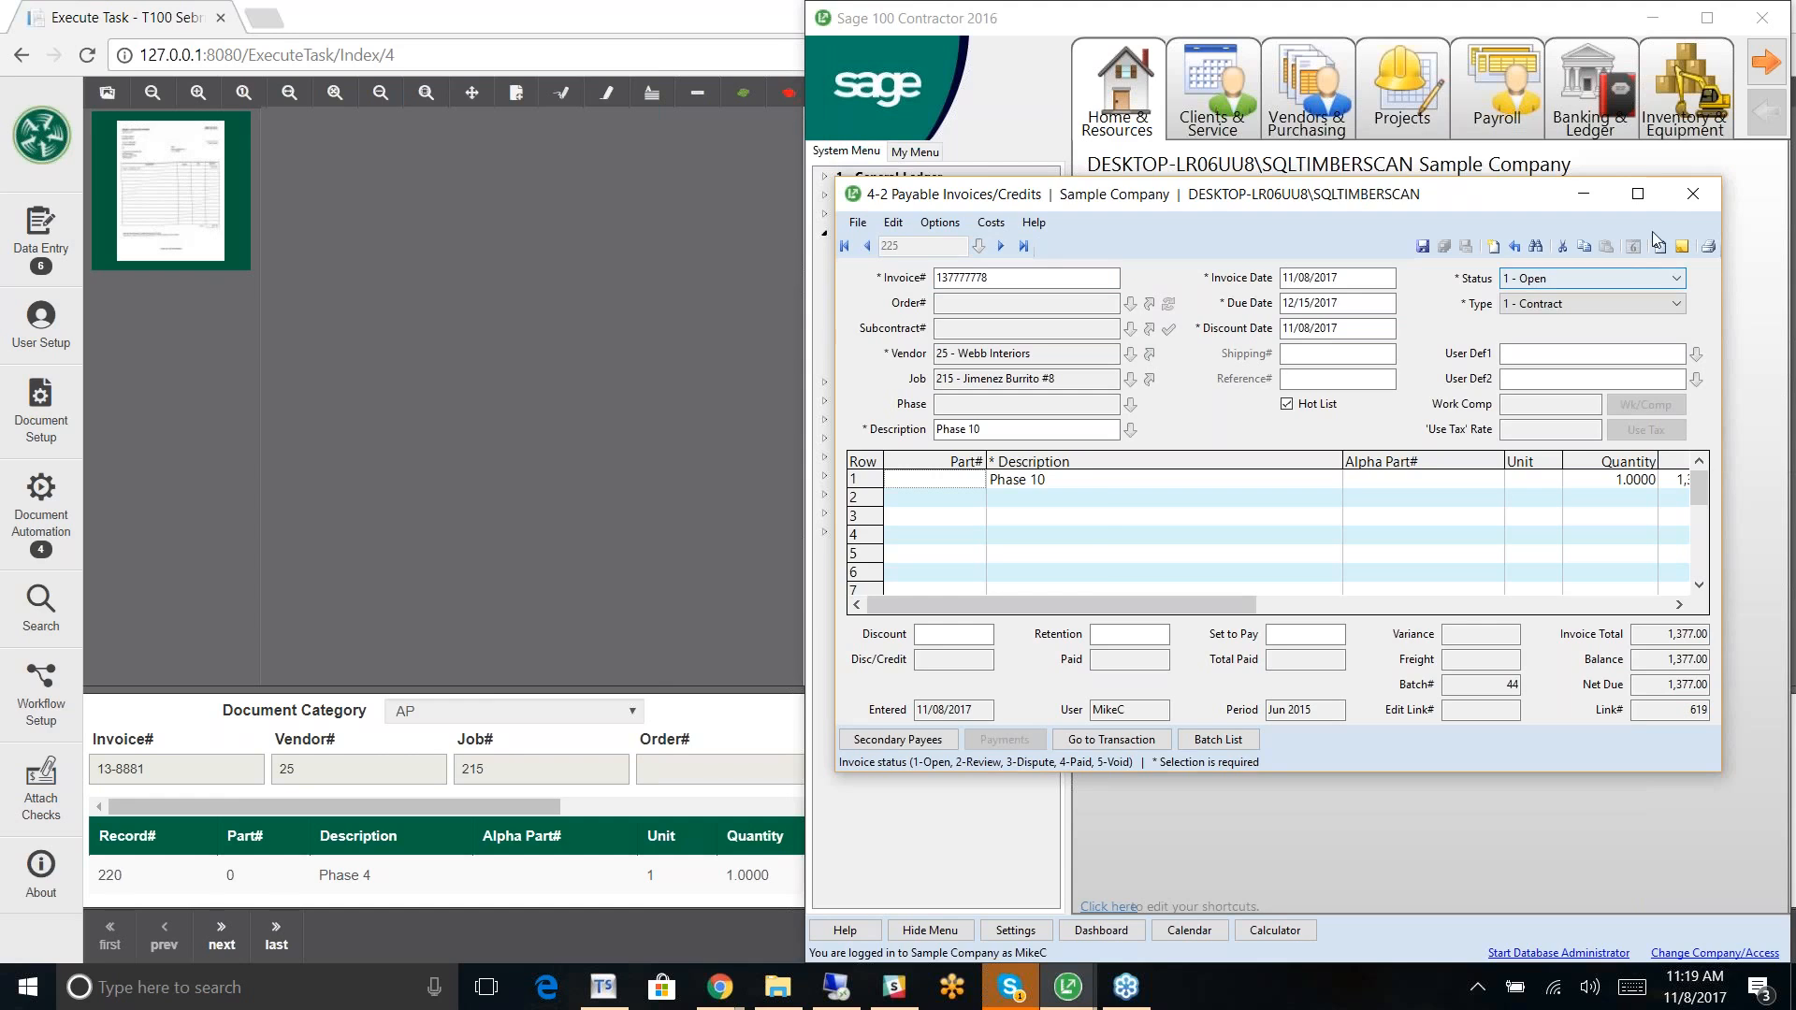
{"action": "left_click", "coordinate": [1693, 194]}
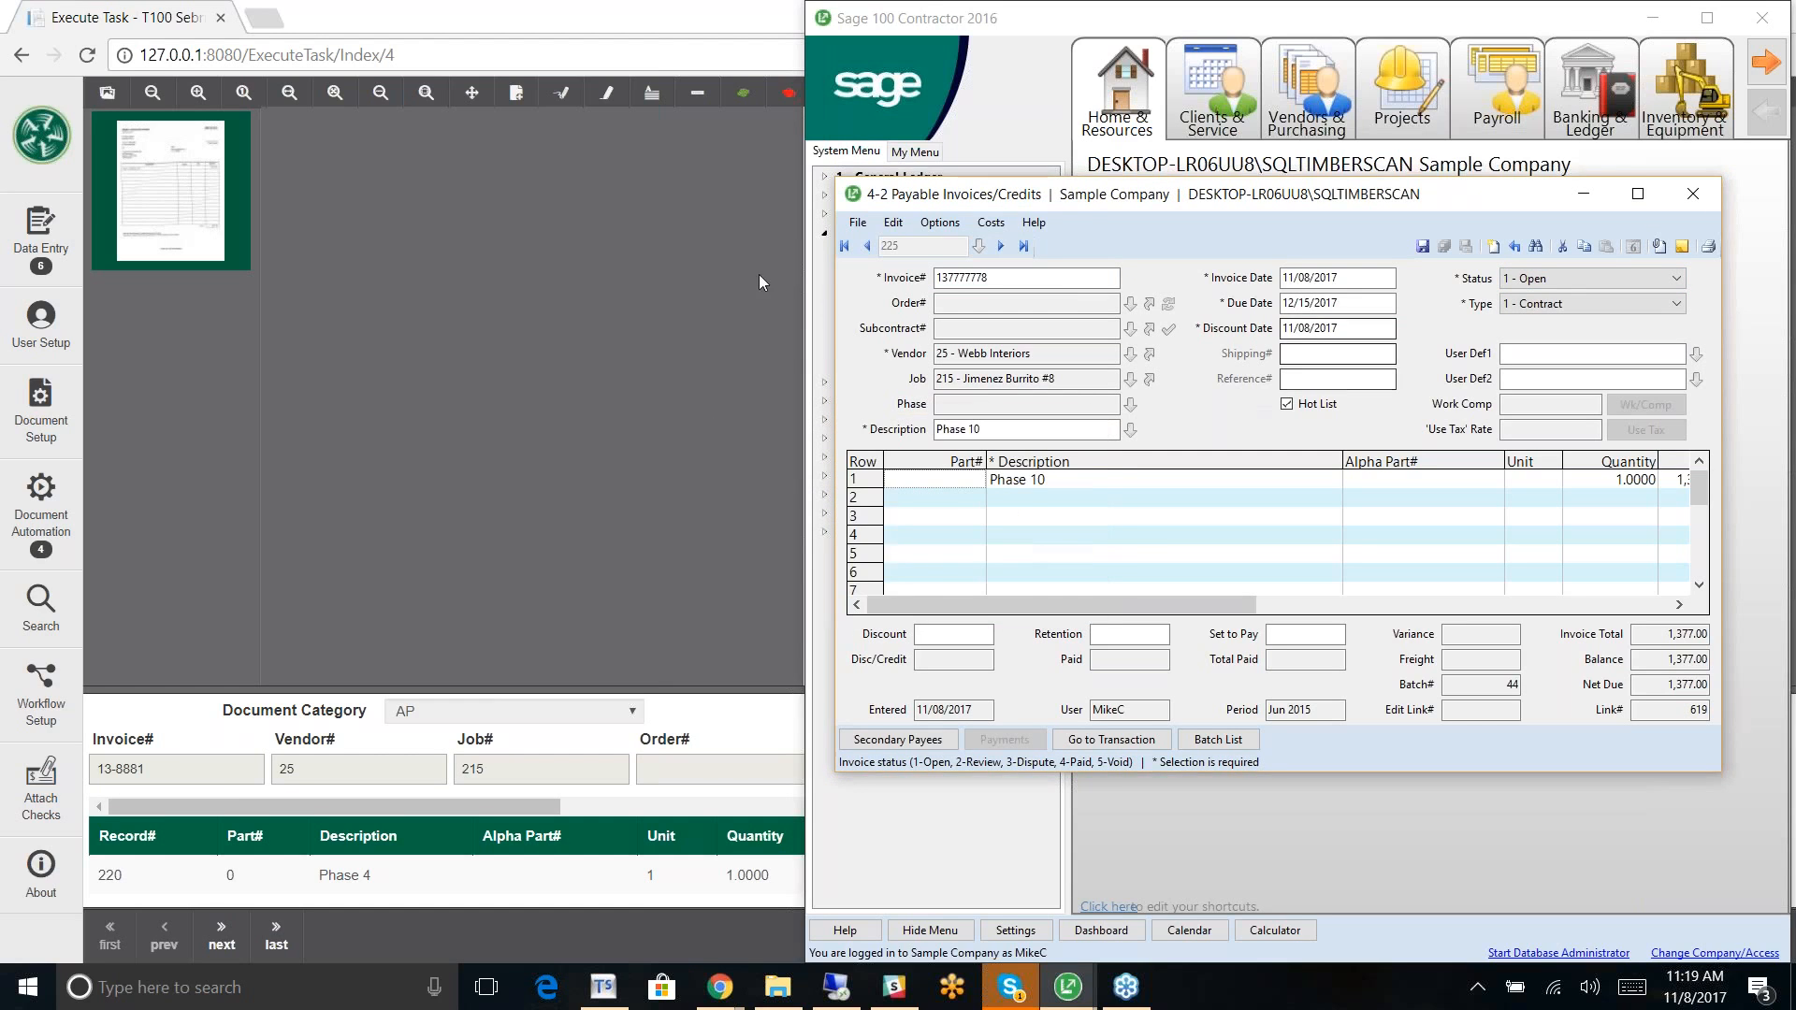
{"action": "left_click", "coordinate": [559, 320]}
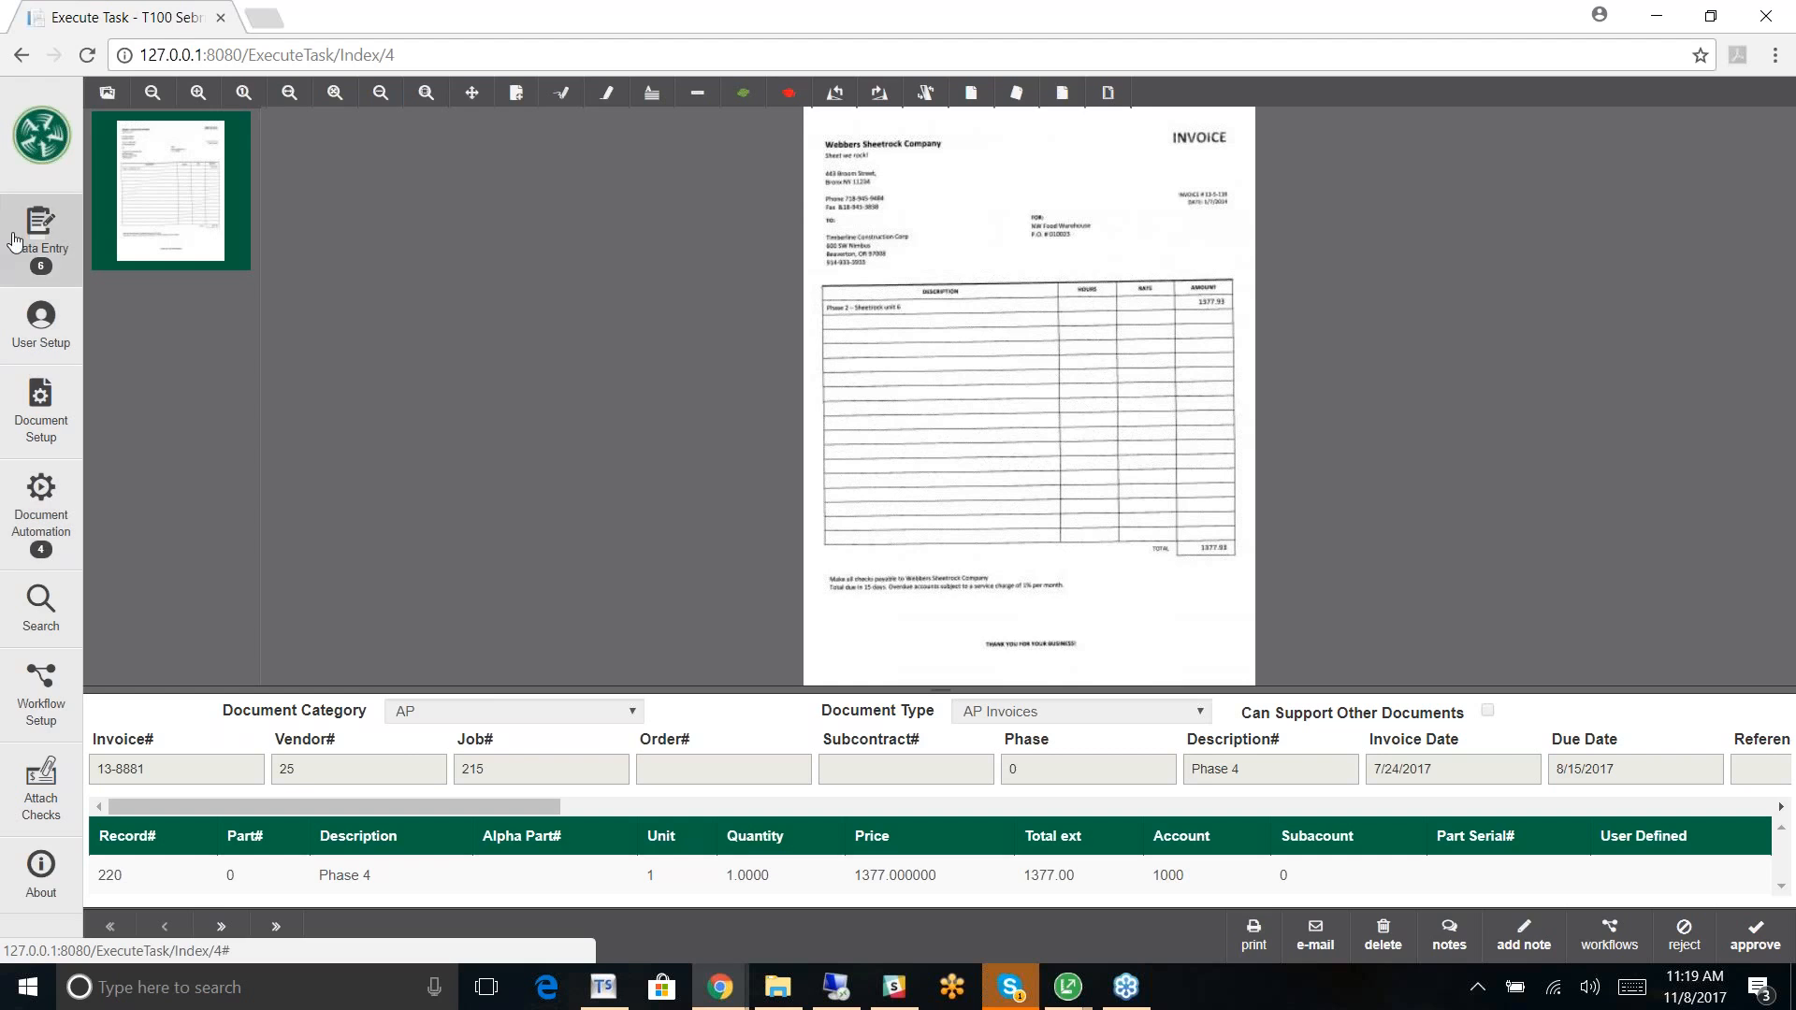
Step: Open Attach Checks from the welcome page and load the batch mjc for viewing
{"action": "left_click", "coordinate": [69, 165]}
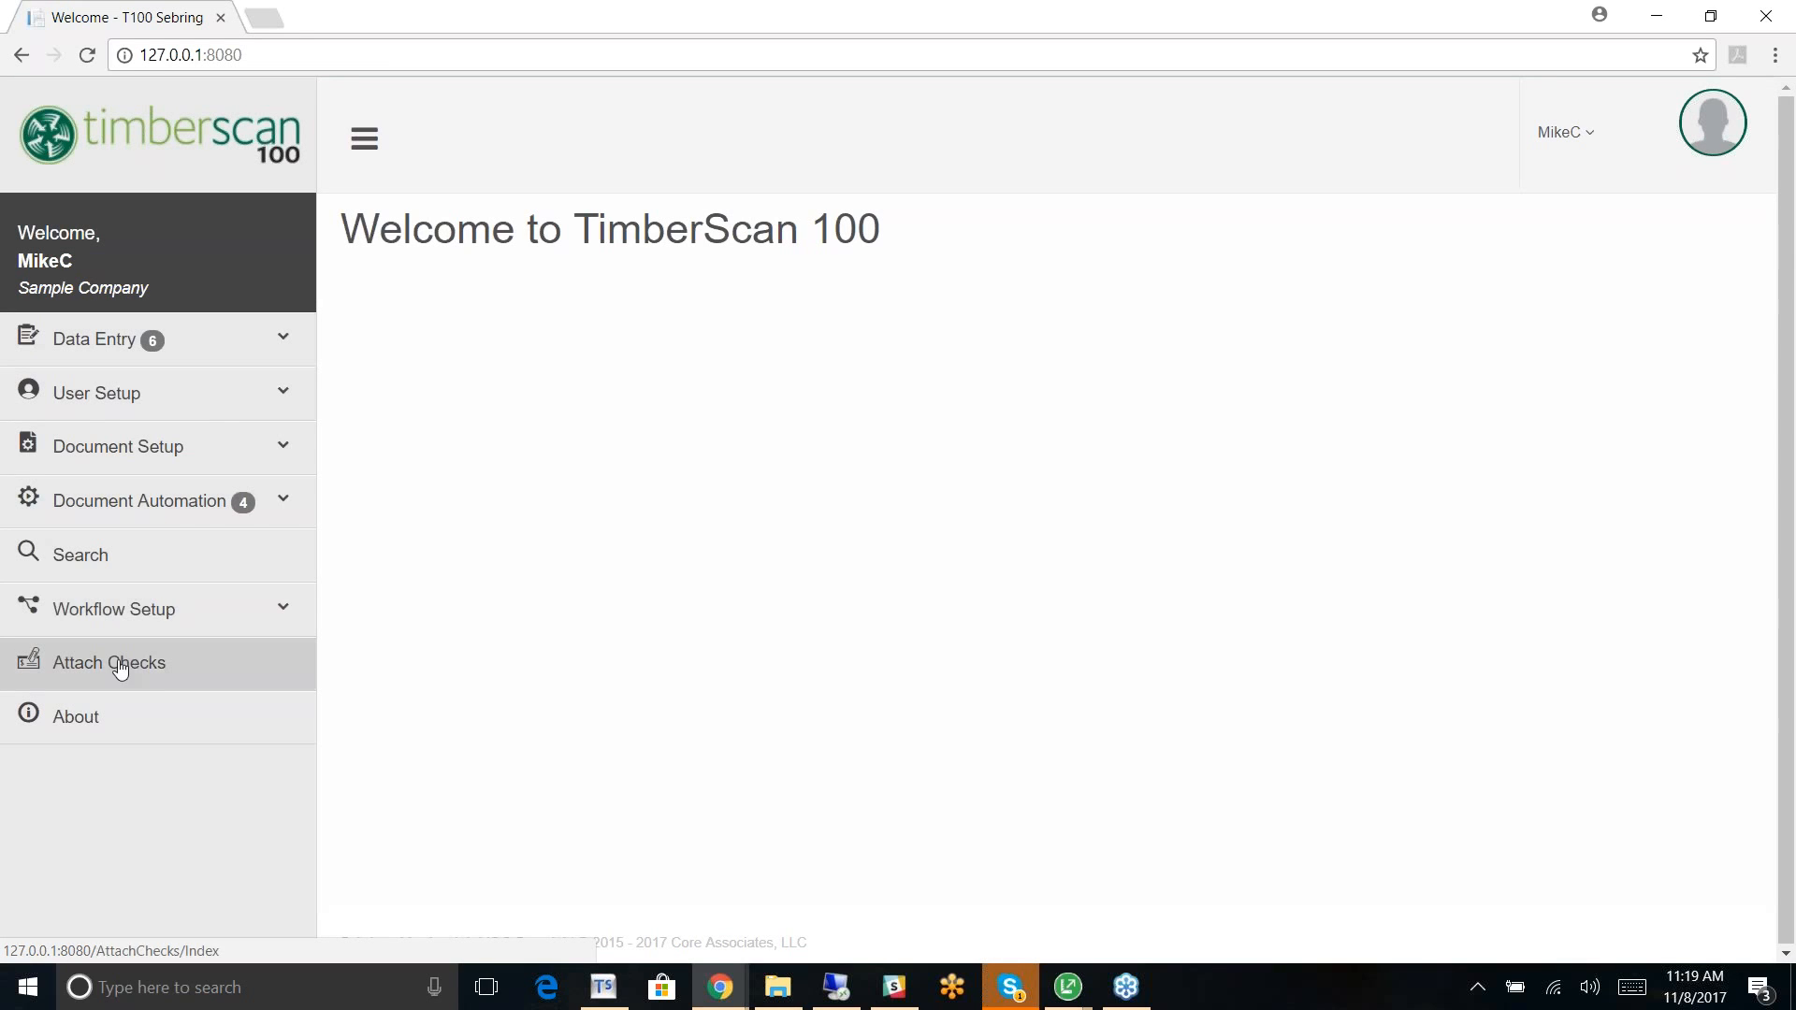
{"action": "left_click", "coordinate": [90, 666]}
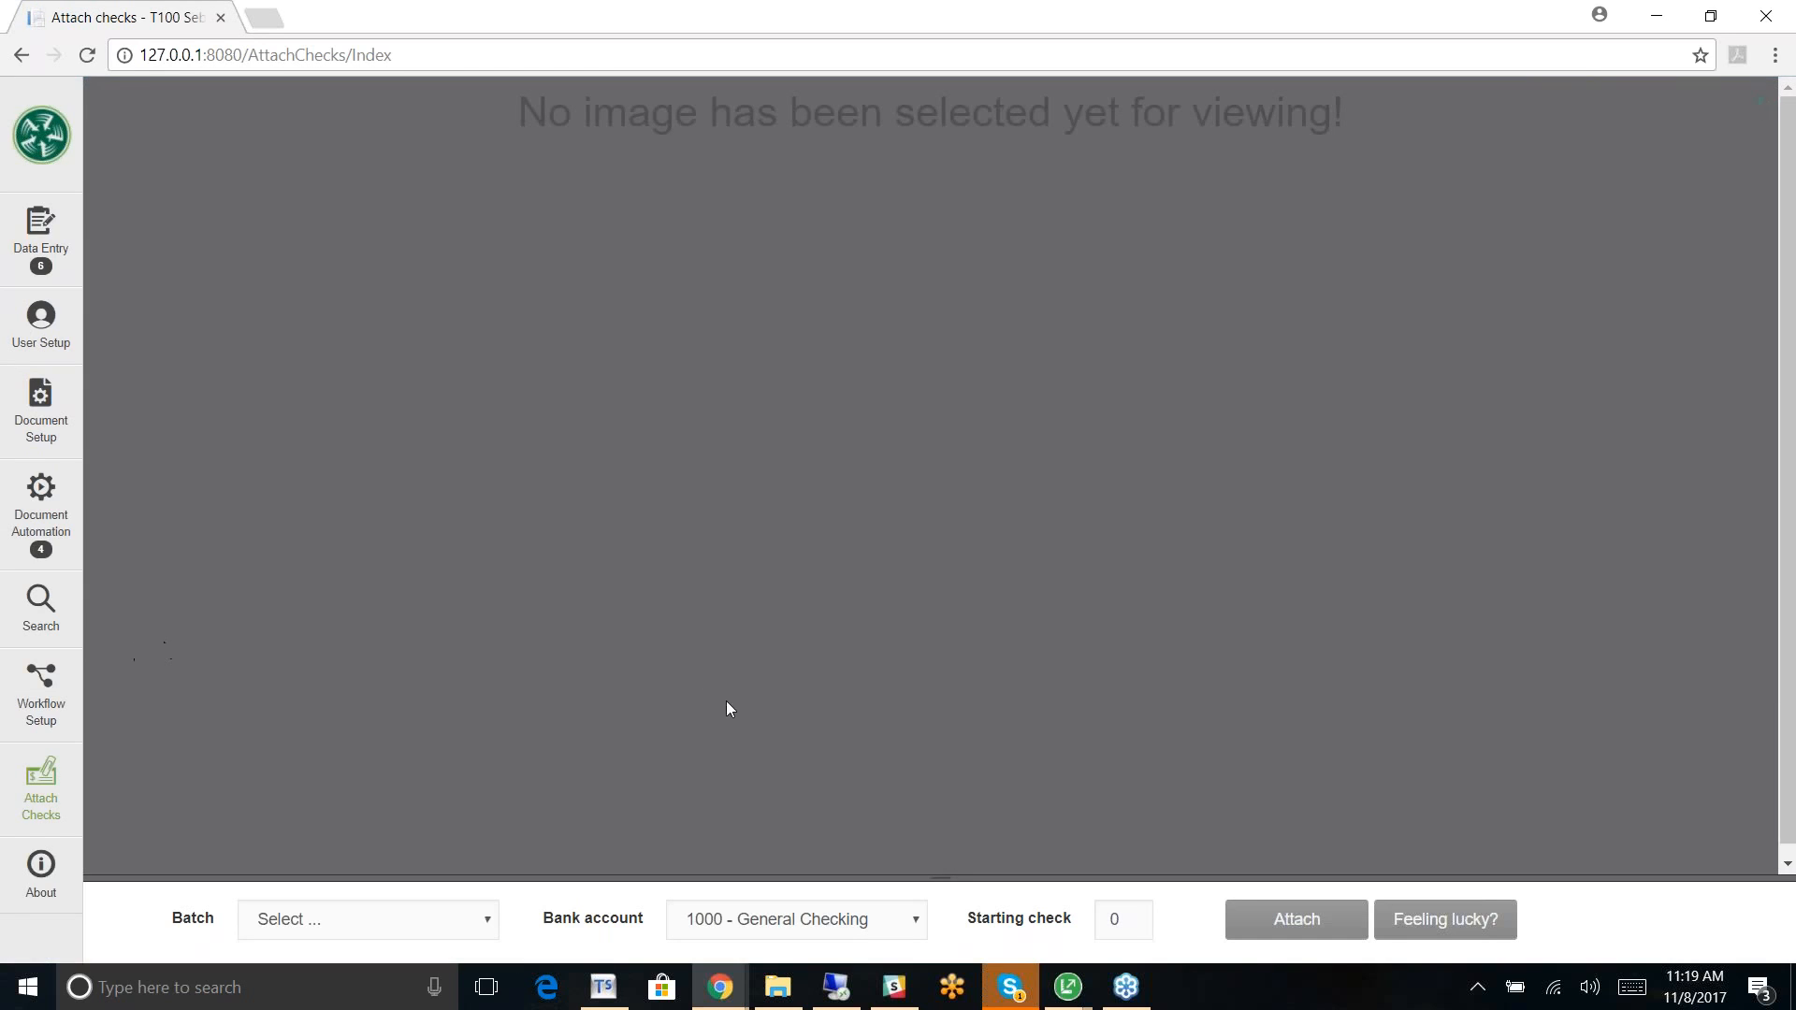
{"action": "left_click", "coordinate": [486, 926]}
{"action": "left_click", "coordinate": [423, 881]}
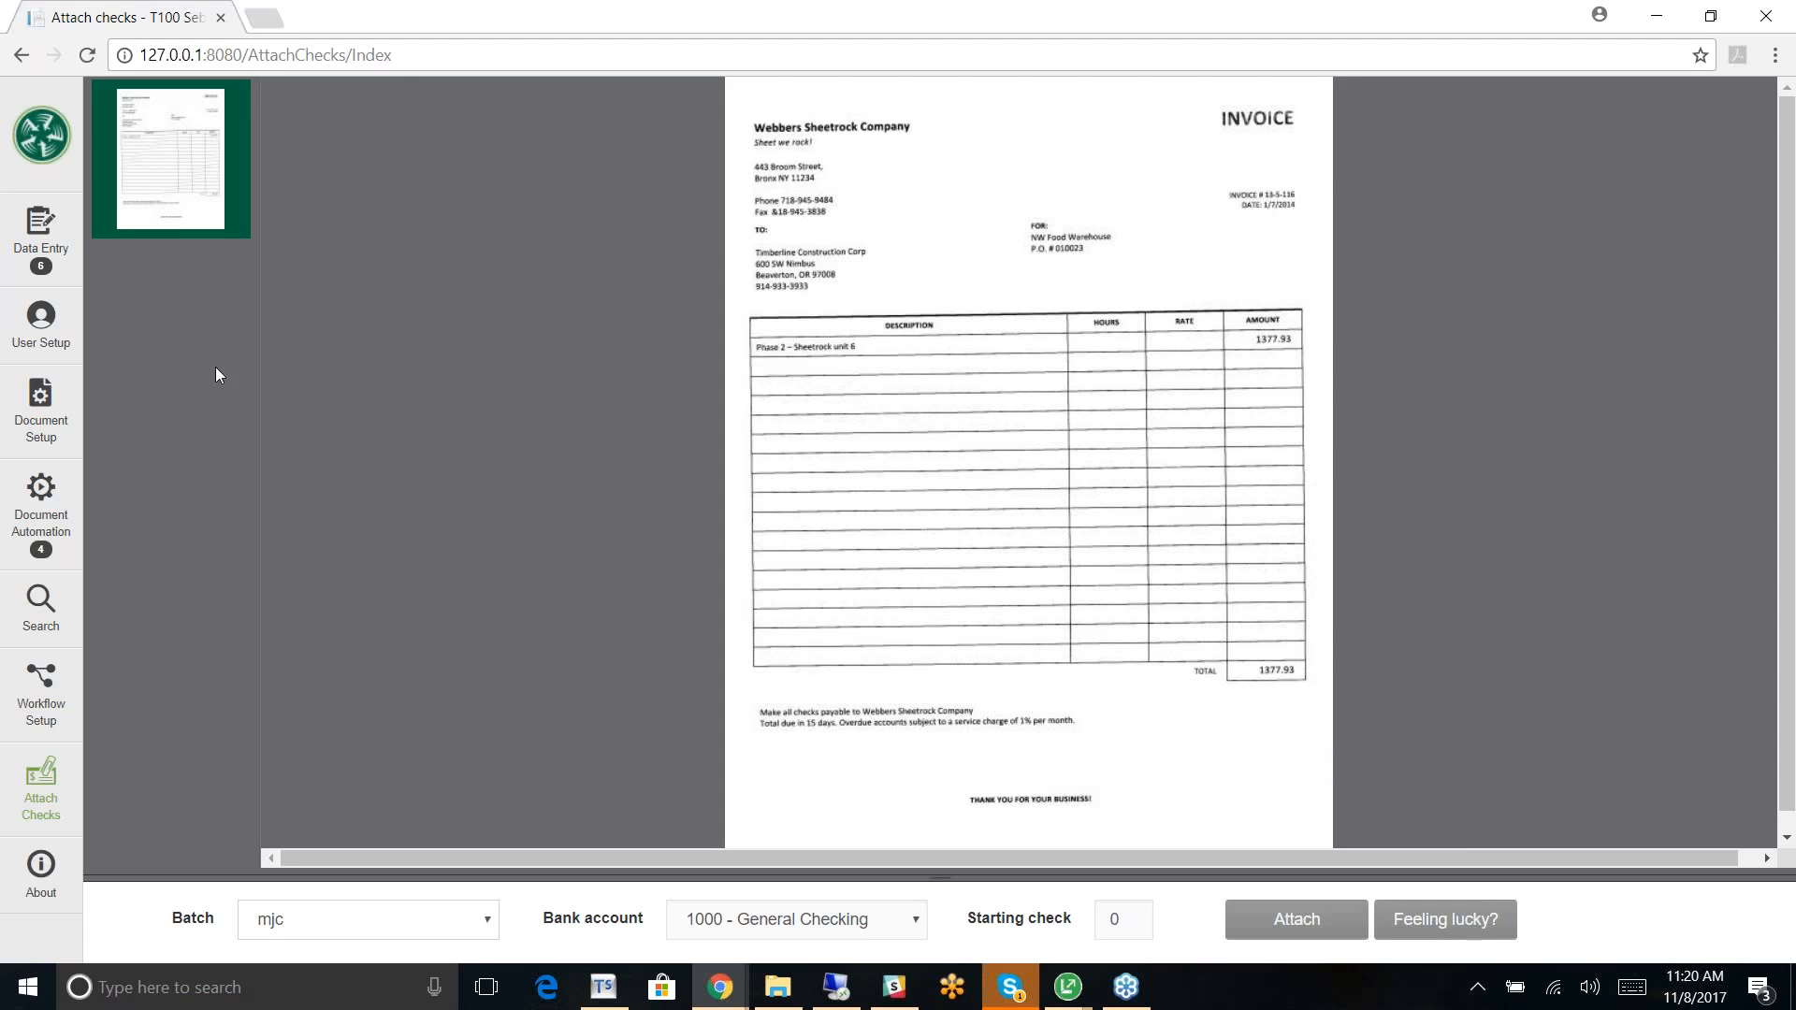
Step: Open the scanned lease agreement in Data Entry and classify it under Project Management as a Change Order
{"action": "left_click", "coordinate": [41, 134]}
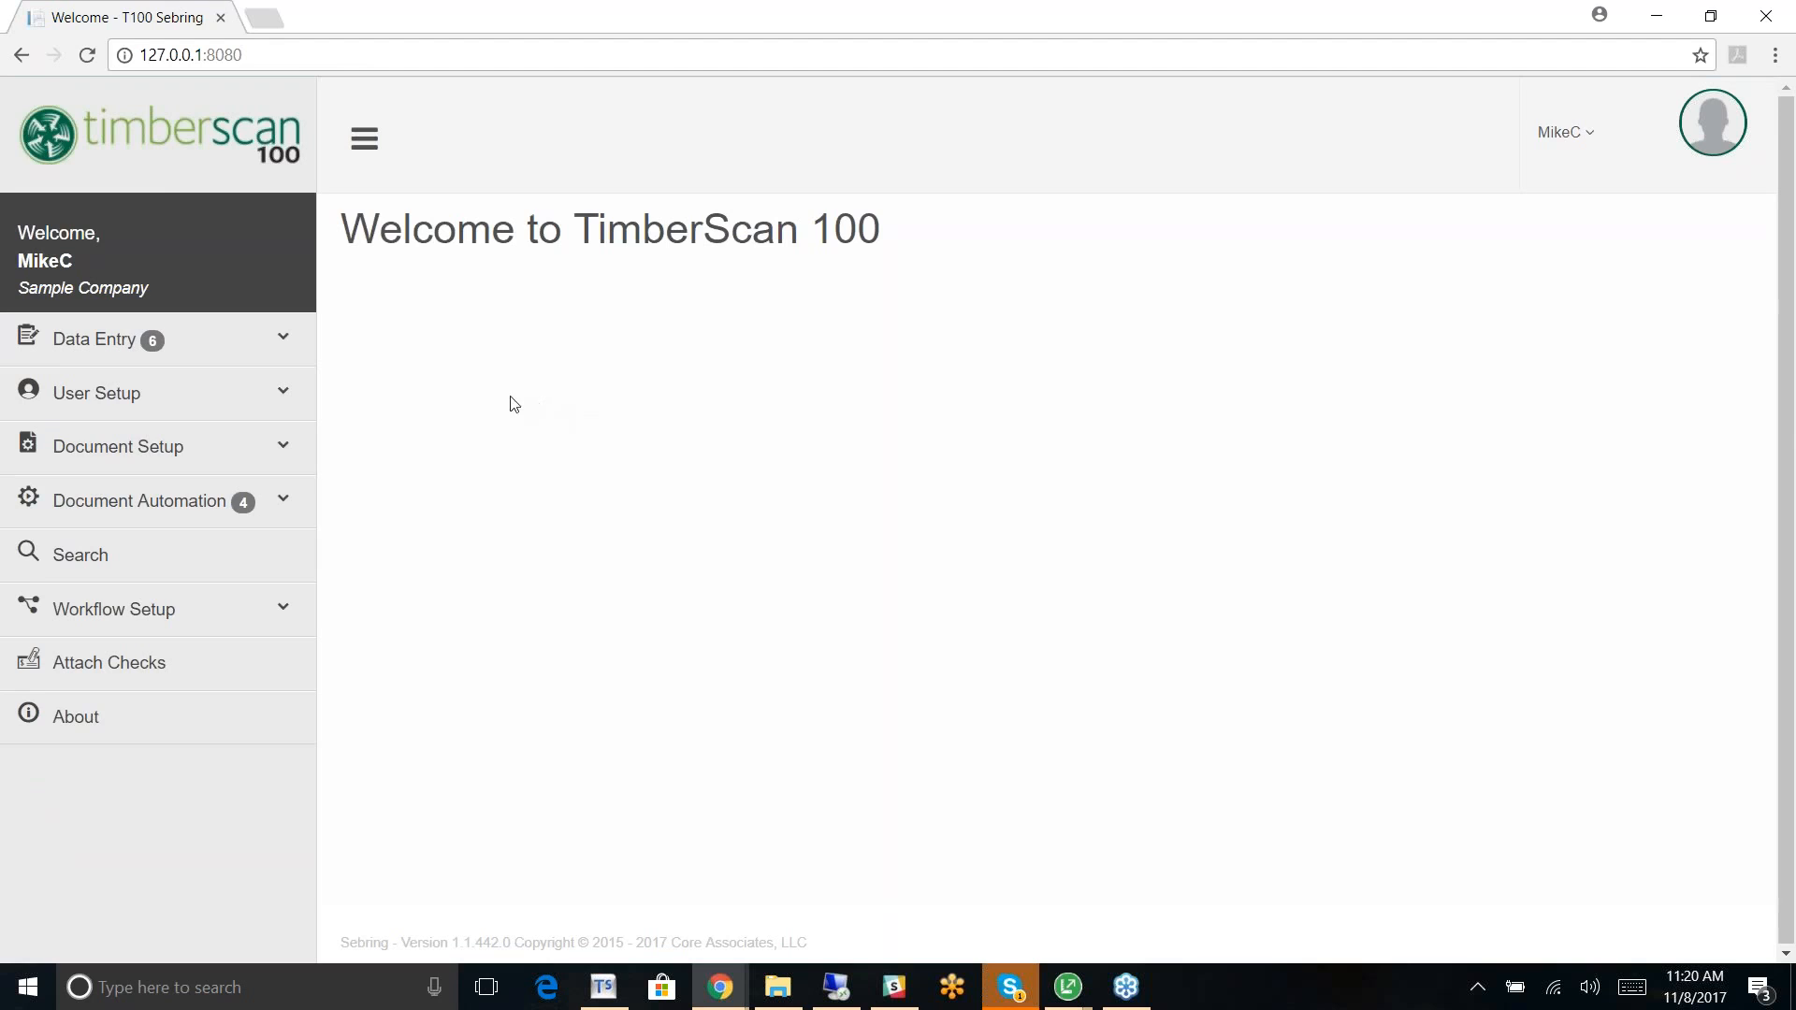
{"action": "left_click", "coordinate": [78, 346]}
{"action": "left_click", "coordinate": [101, 474]}
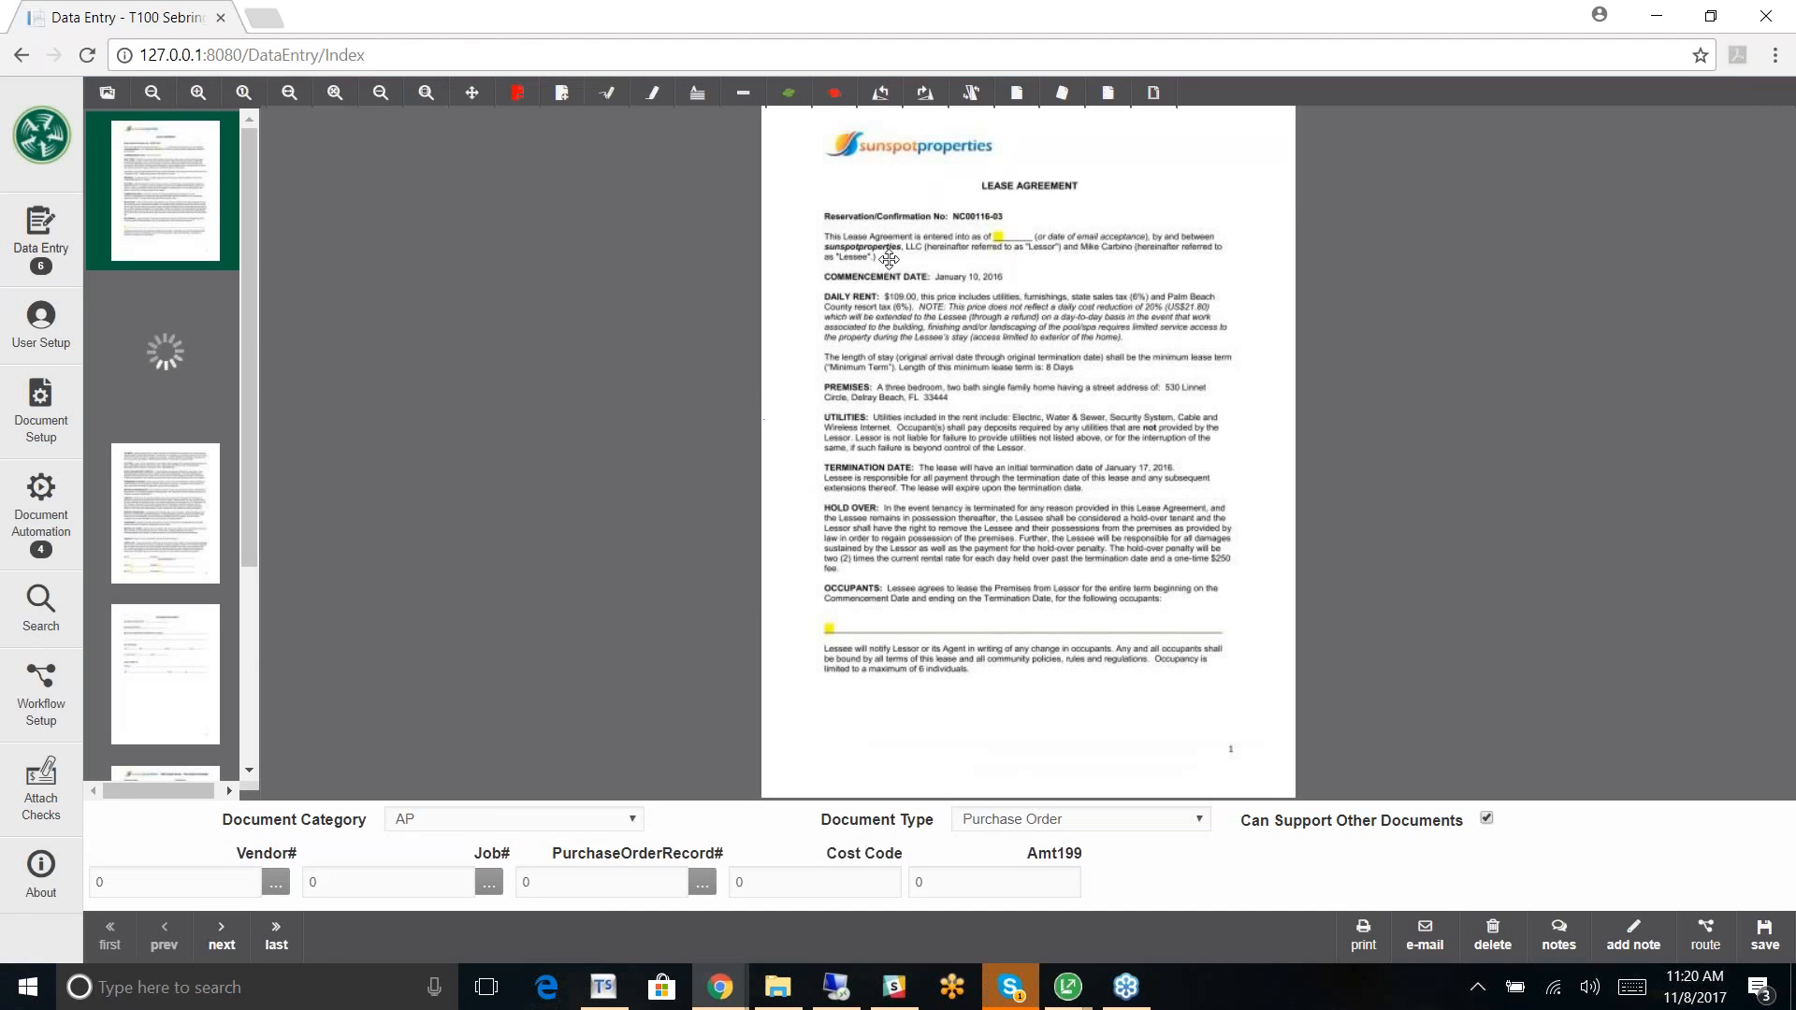
{"action": "key", "text": "ctrl+plus"}
{"action": "key", "text": "ctrl+plus"}
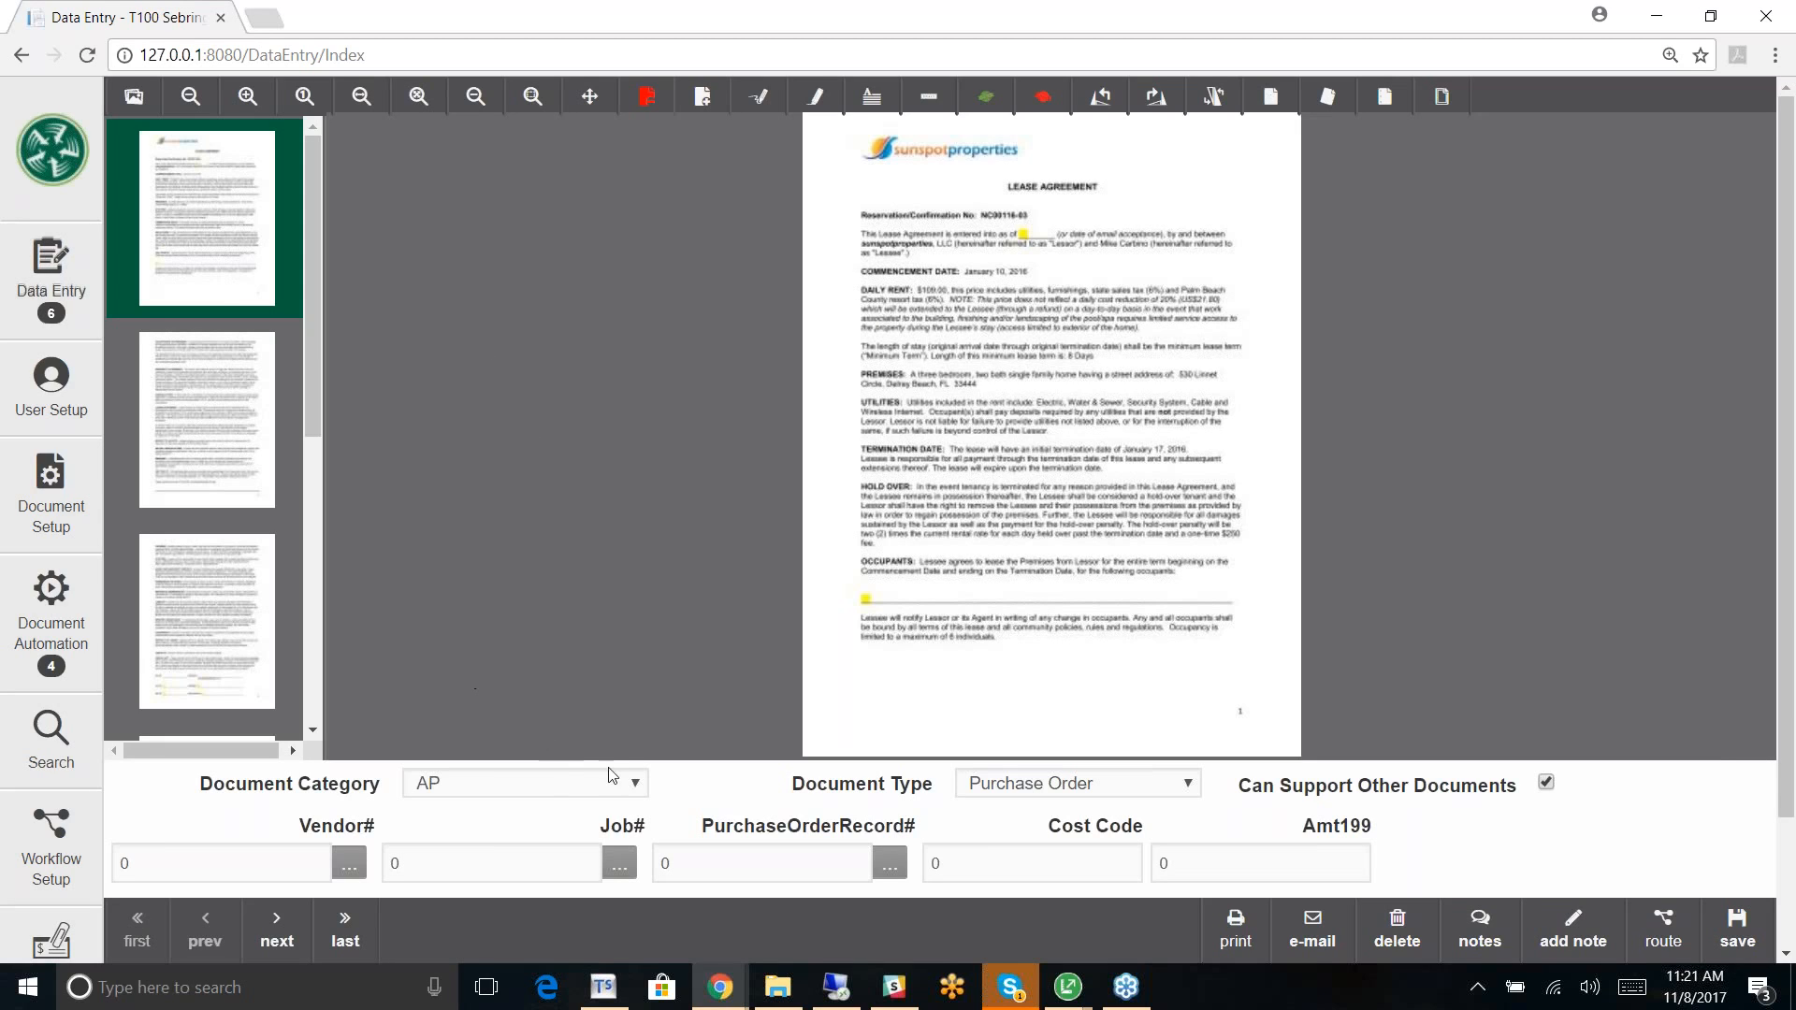
{"action": "left_click", "coordinate": [638, 782]}
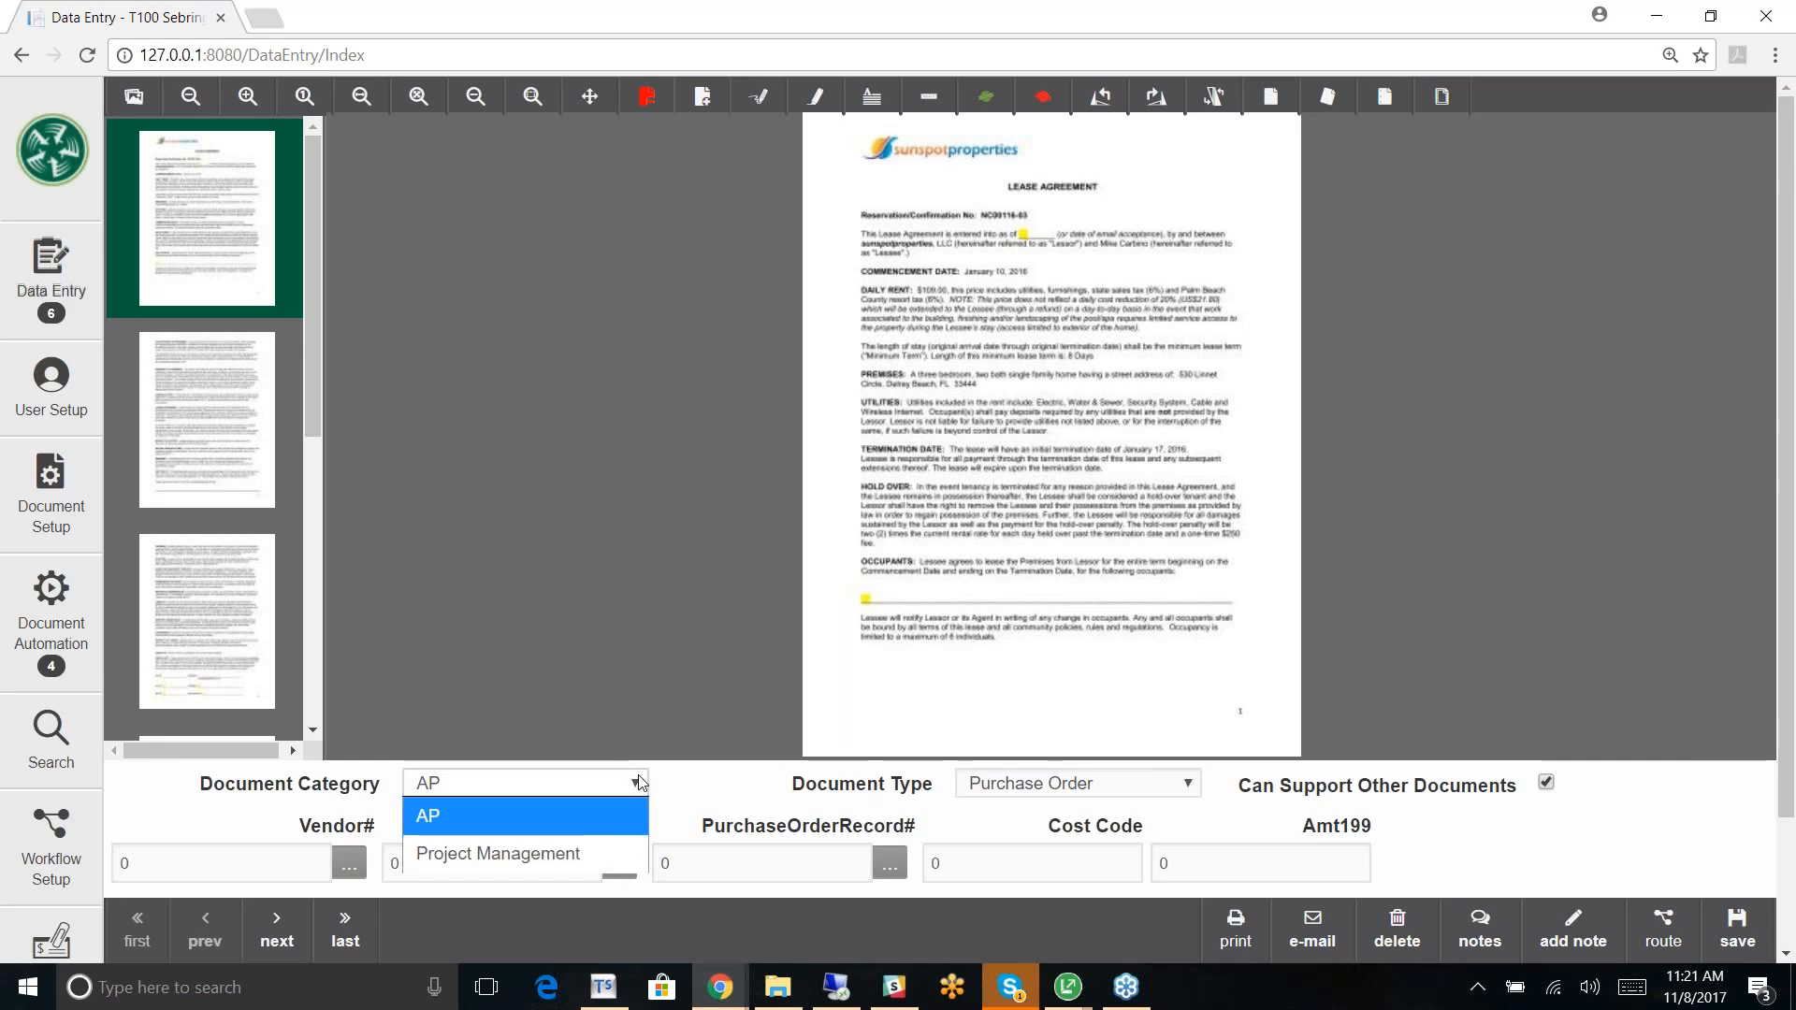
{"action": "left_click", "coordinate": [571, 864]}
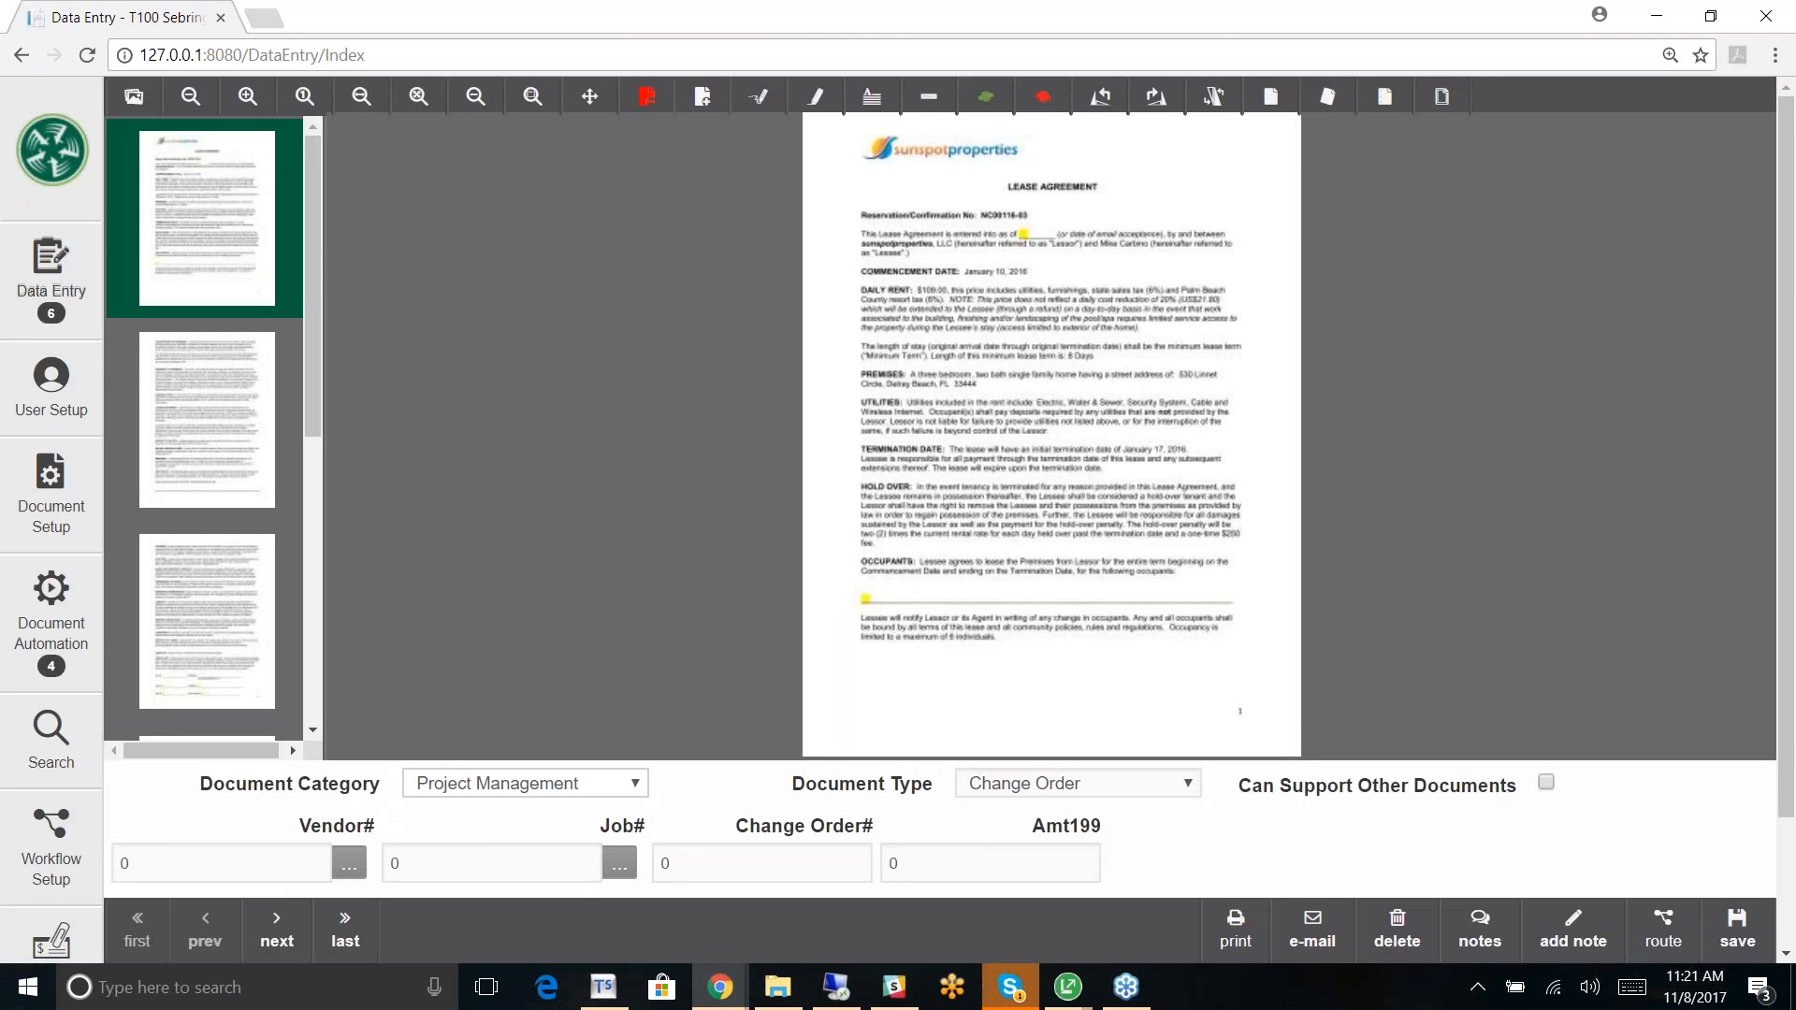
{"action": "left_click", "coordinate": [1189, 790]}
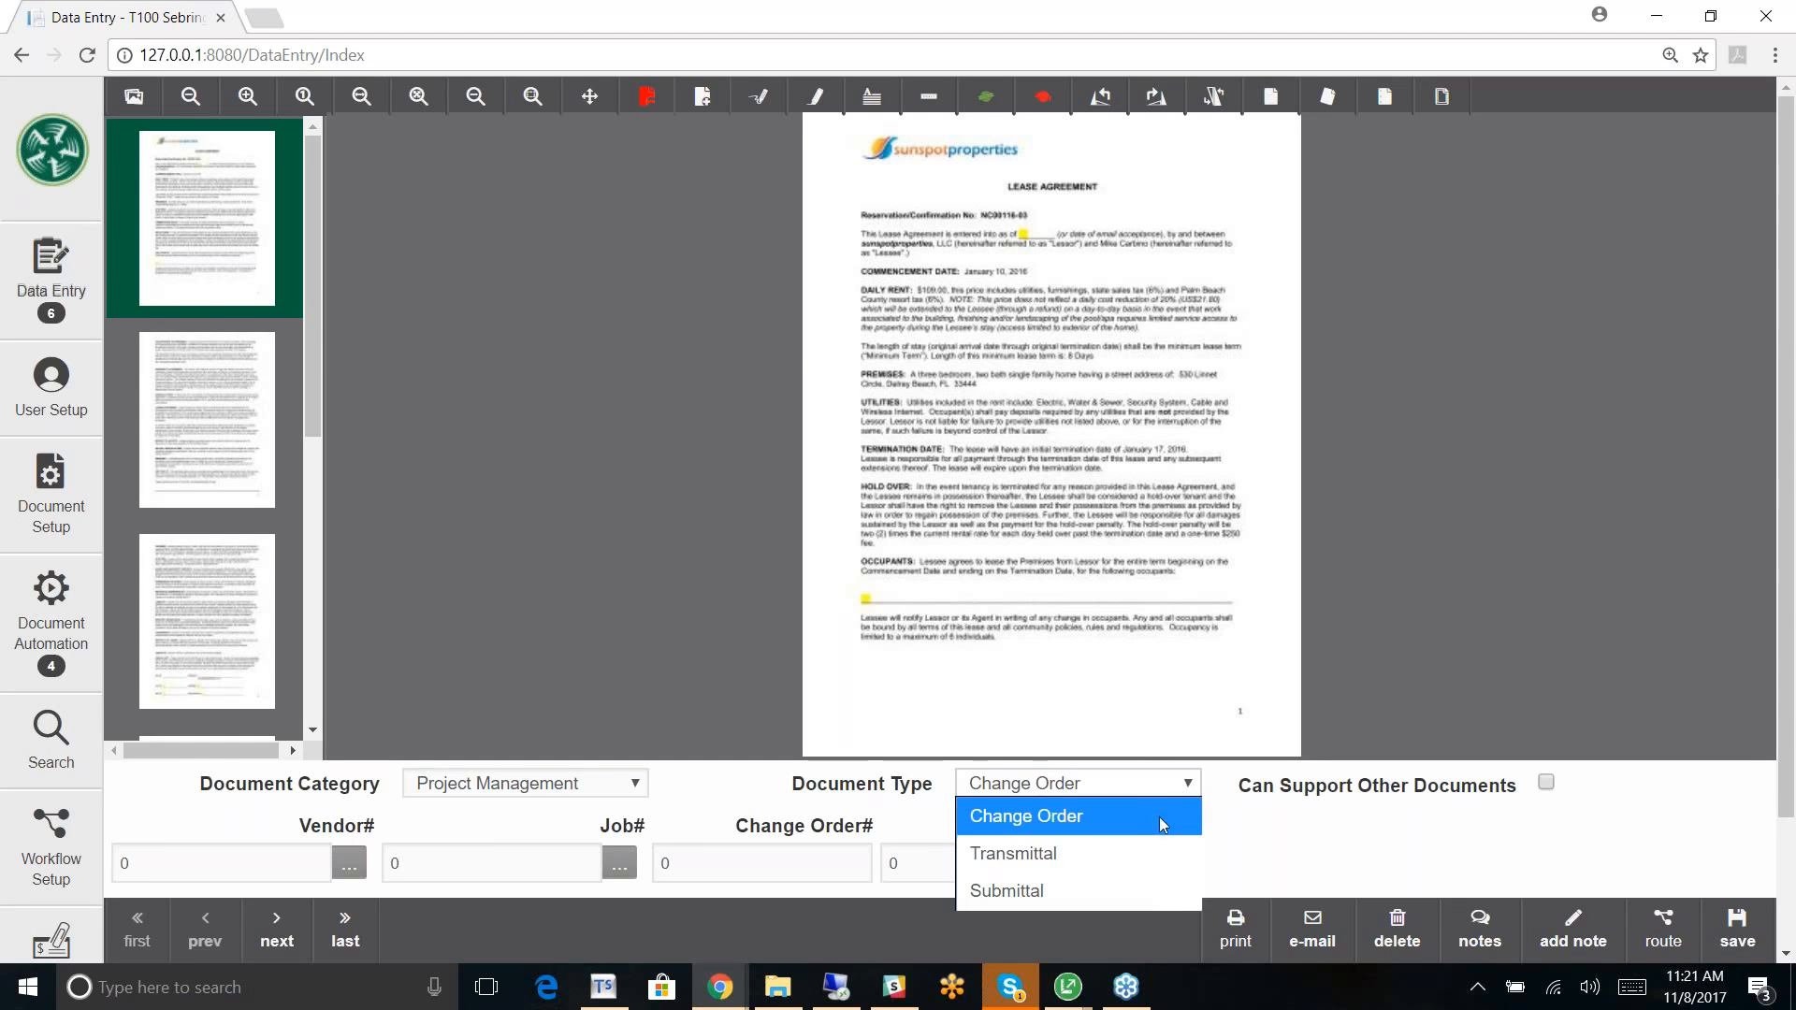
{"action": "left_click", "coordinate": [1133, 830]}
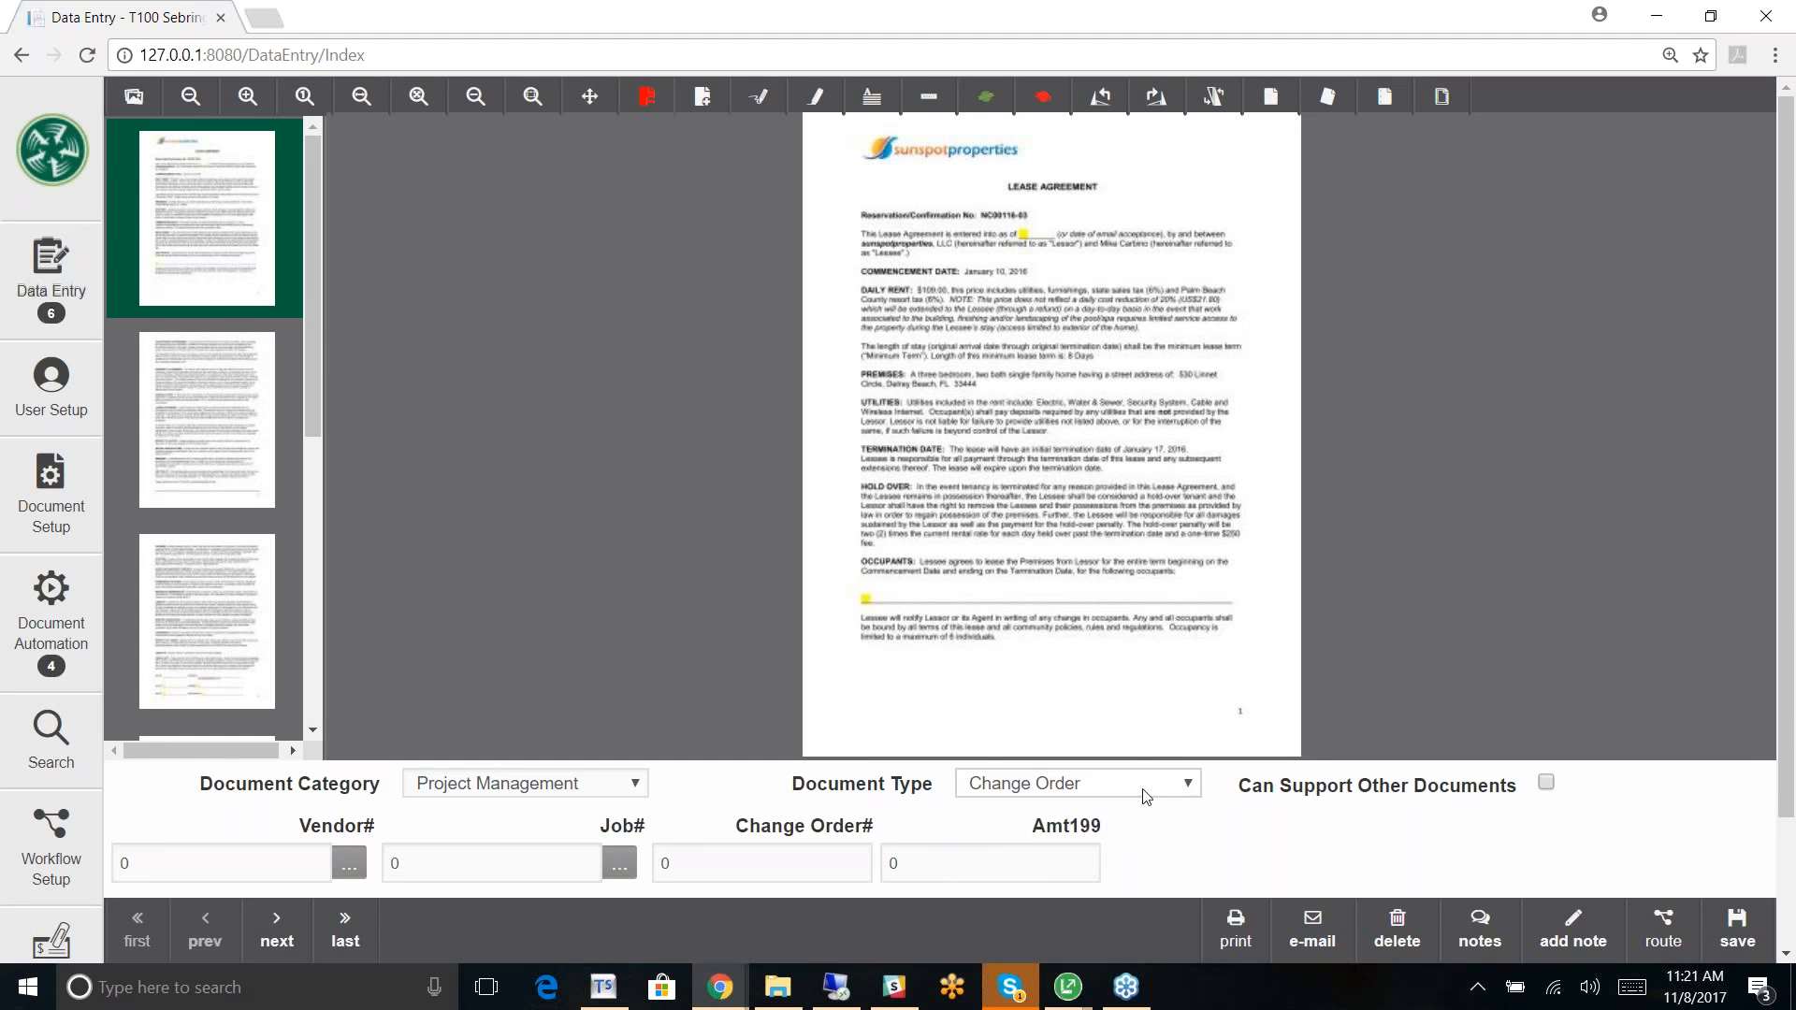
Step: Fill in the vendor Gray Heating & Cooling, the job Wood Elementary School and the change order number for the document
{"action": "left_click", "coordinate": [349, 863]}
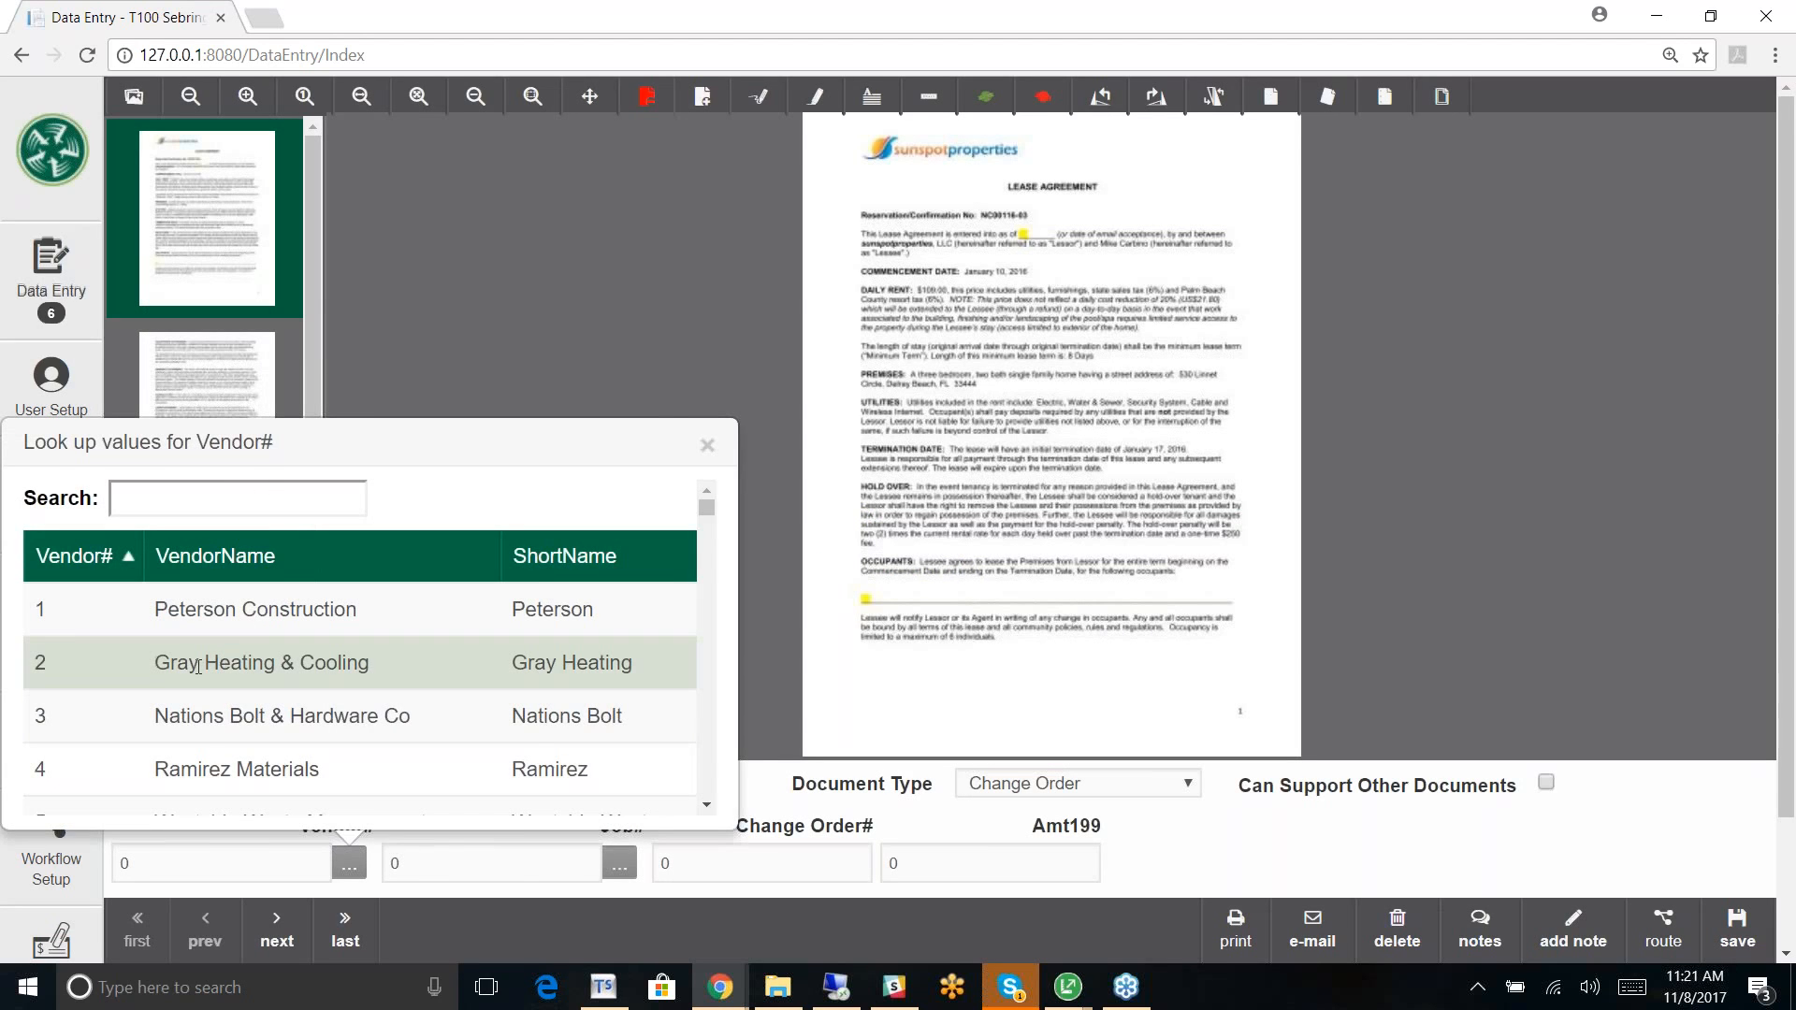
{"action": "left_click", "coordinate": [199, 666]}
{"action": "left_click", "coordinate": [620, 863]}
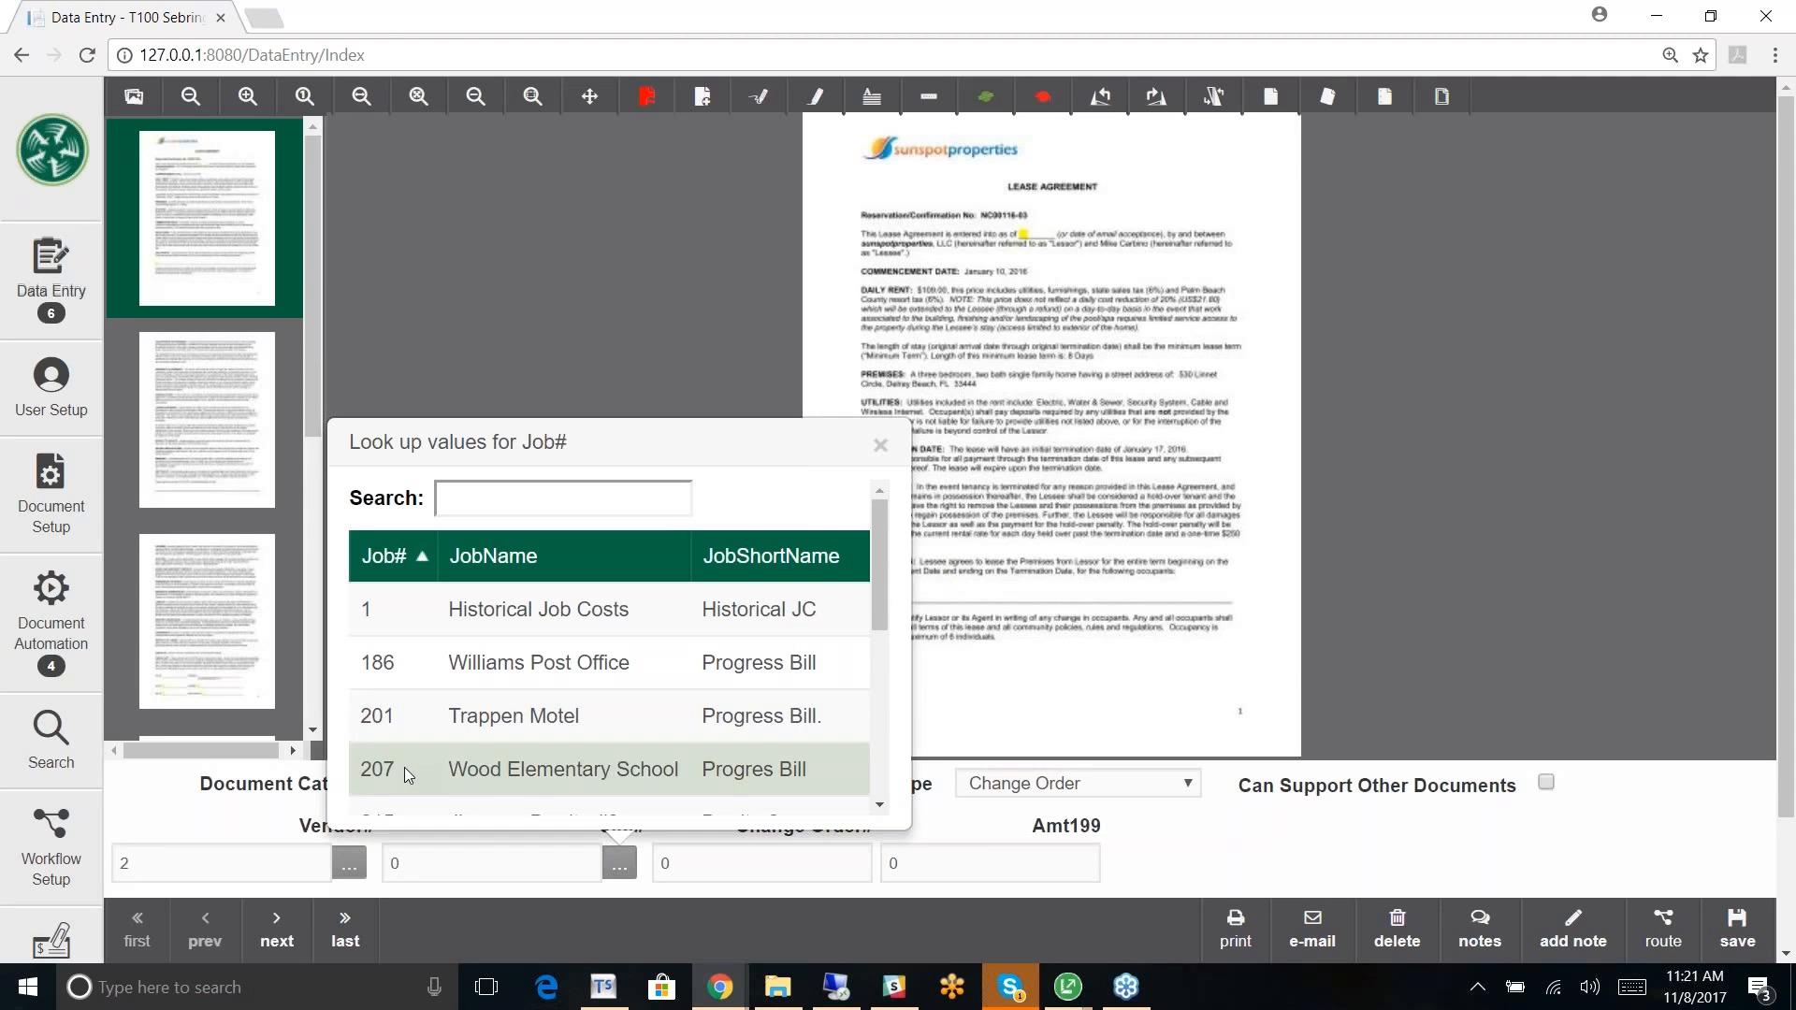
{"action": "double_click", "coordinate": [411, 772]}
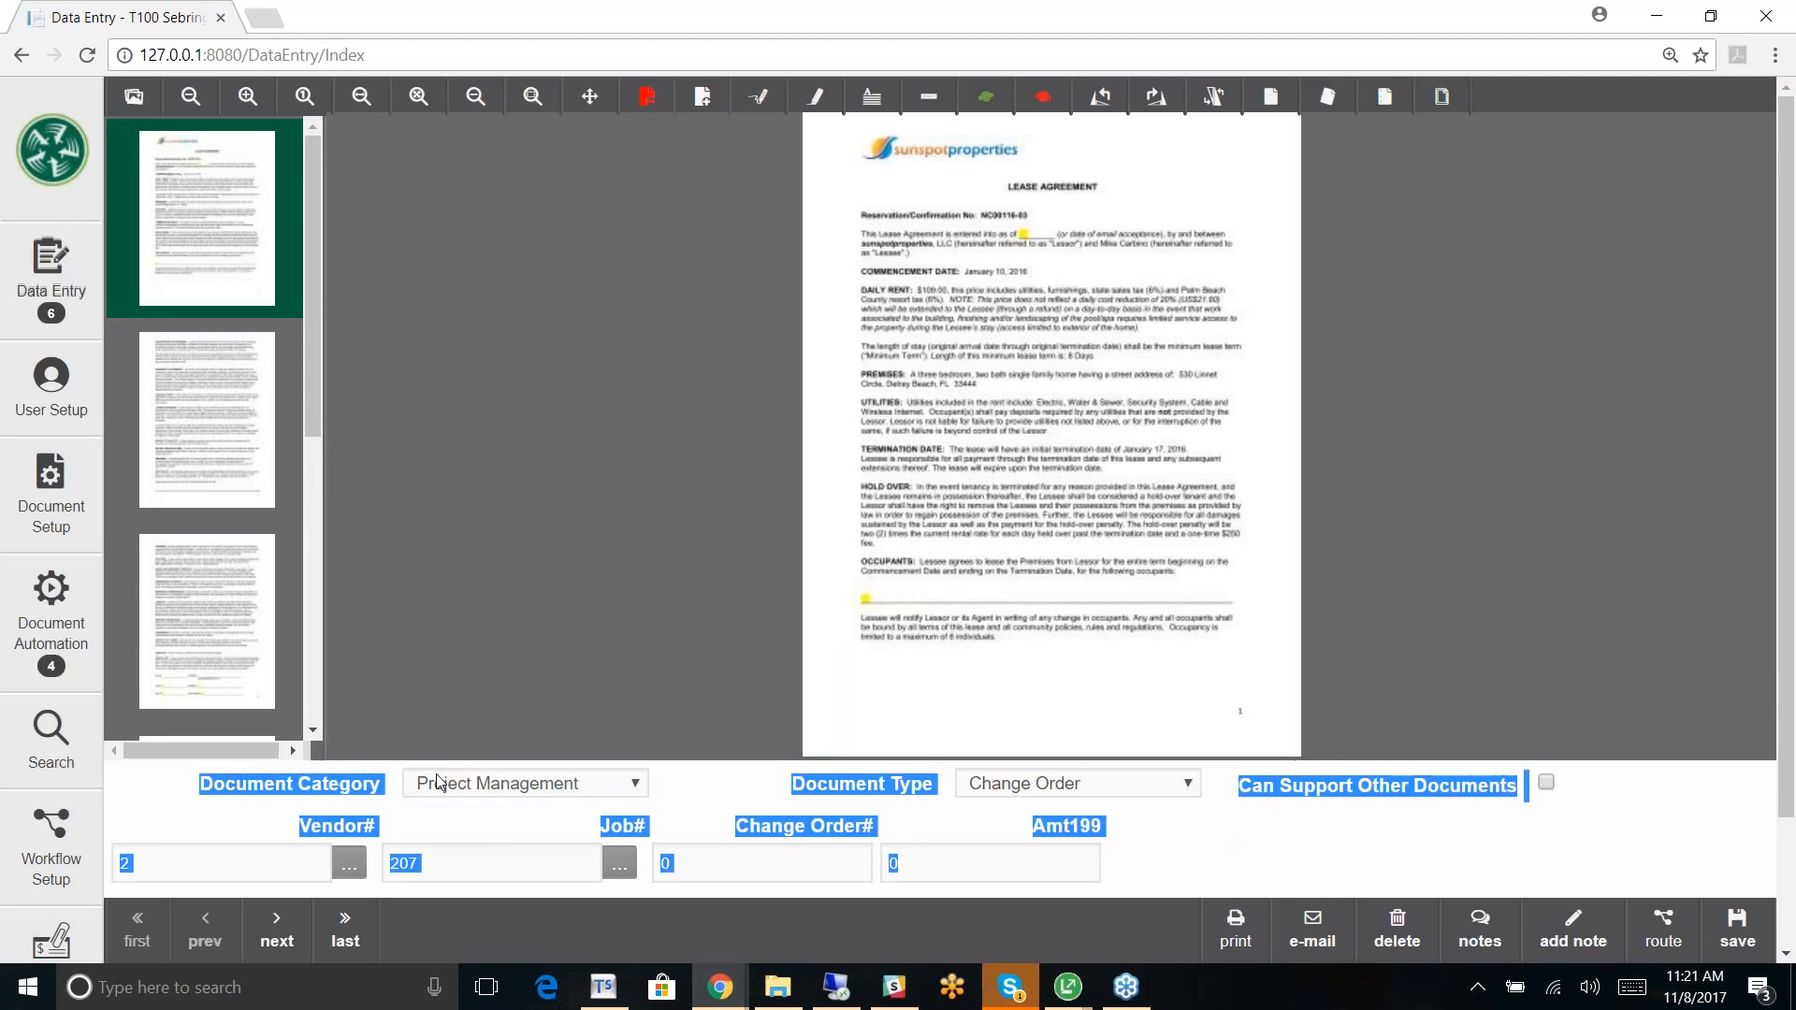
{"action": "left_click", "coordinate": [822, 863]}
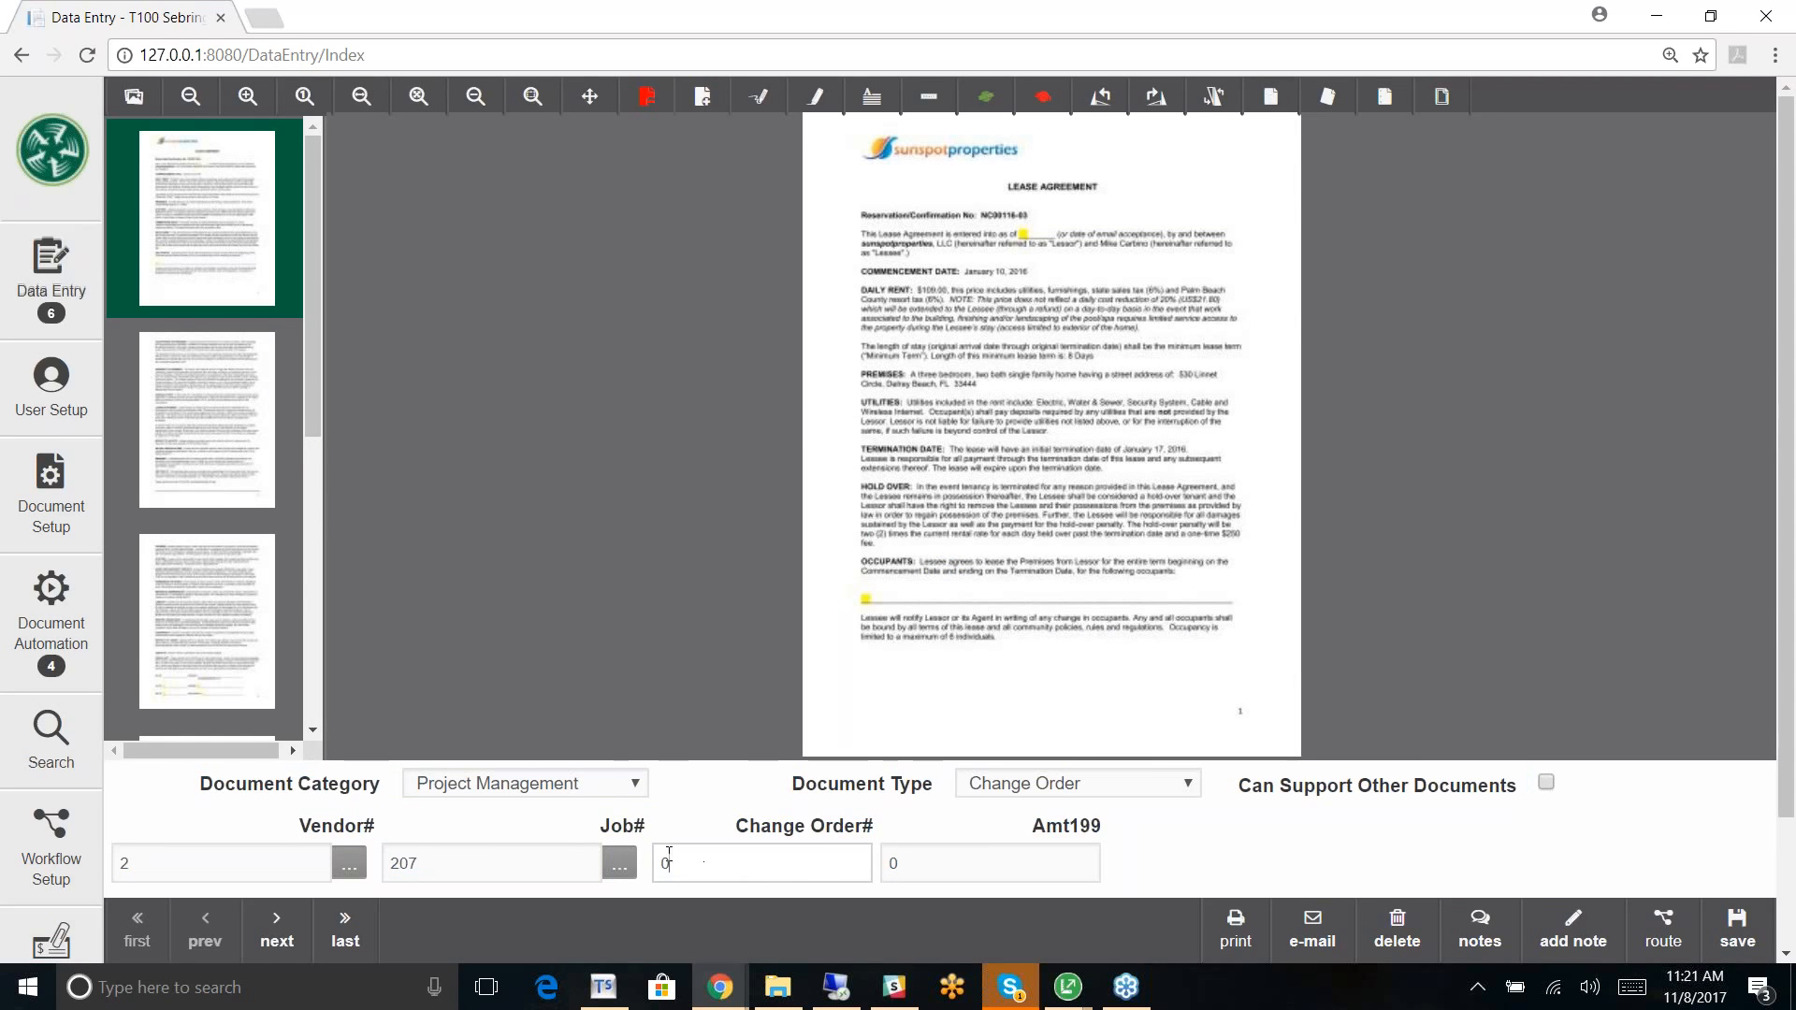
{"action": "type", "text": "1234"}
{"action": "key", "text": "Tab"}
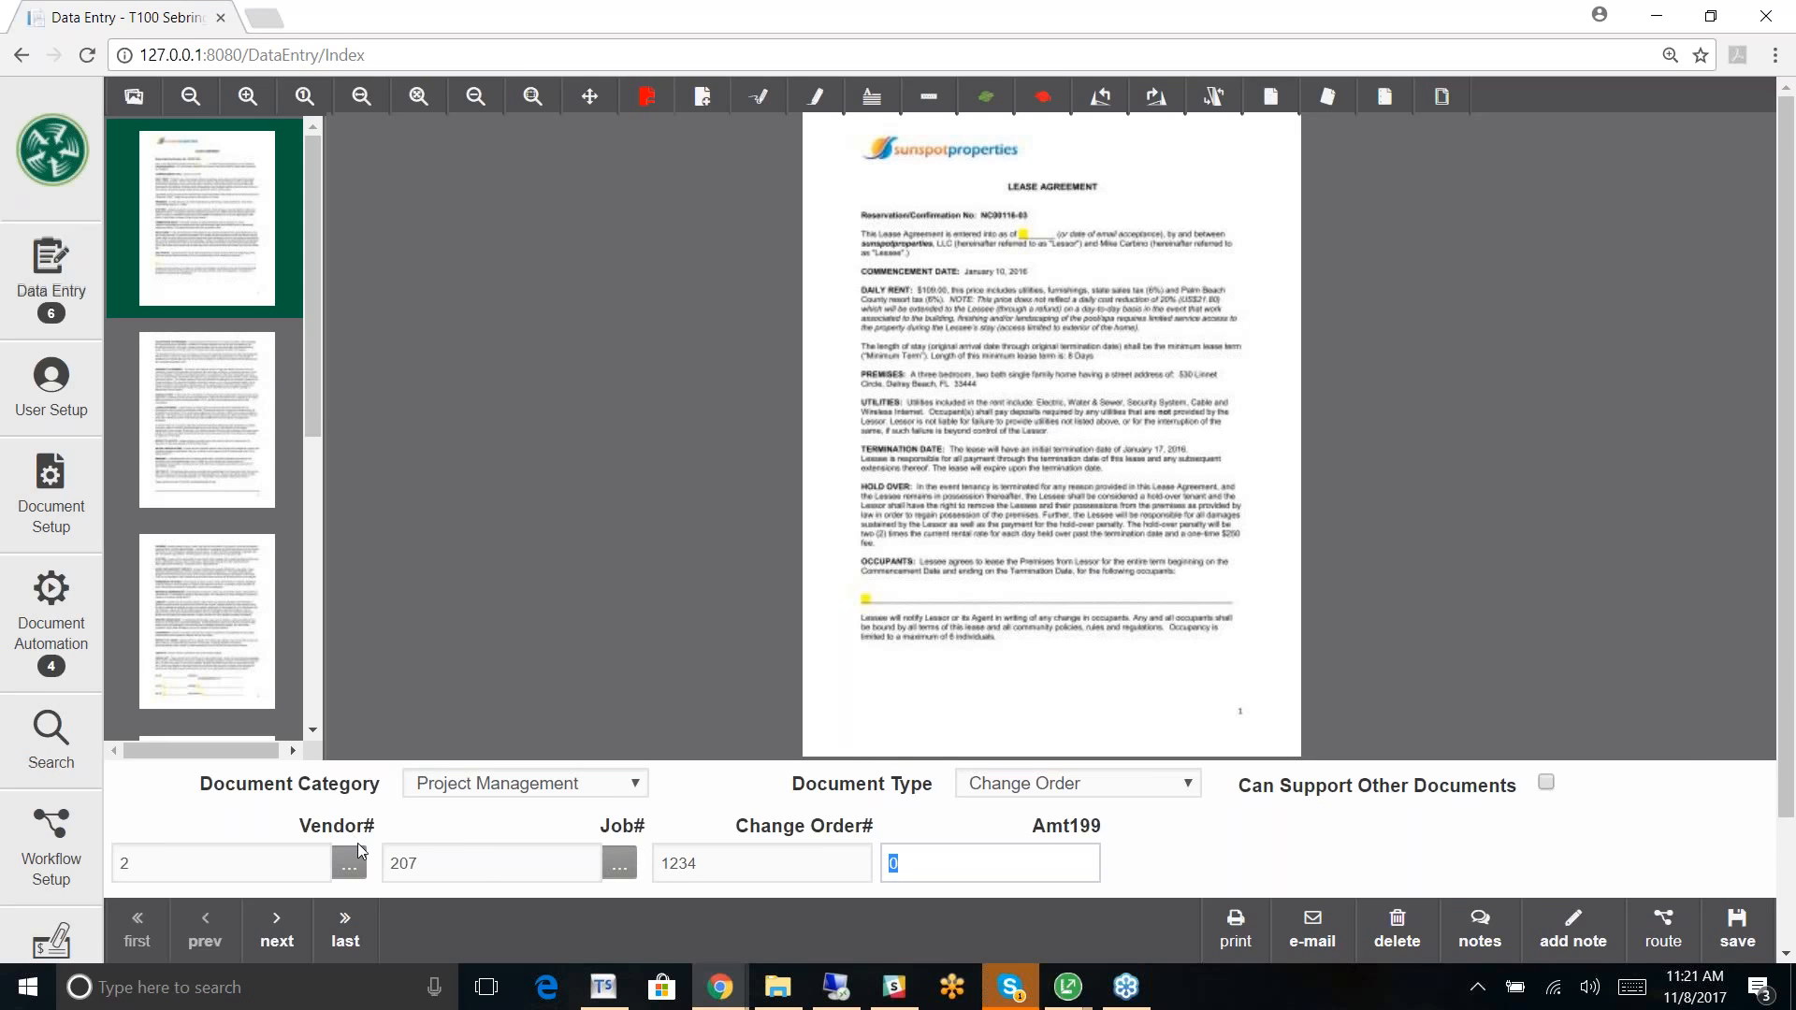
Step: Create a document category named Human Resources in Document Setup and assign the listed user to it
{"action": "left_click", "coordinate": [56, 166]}
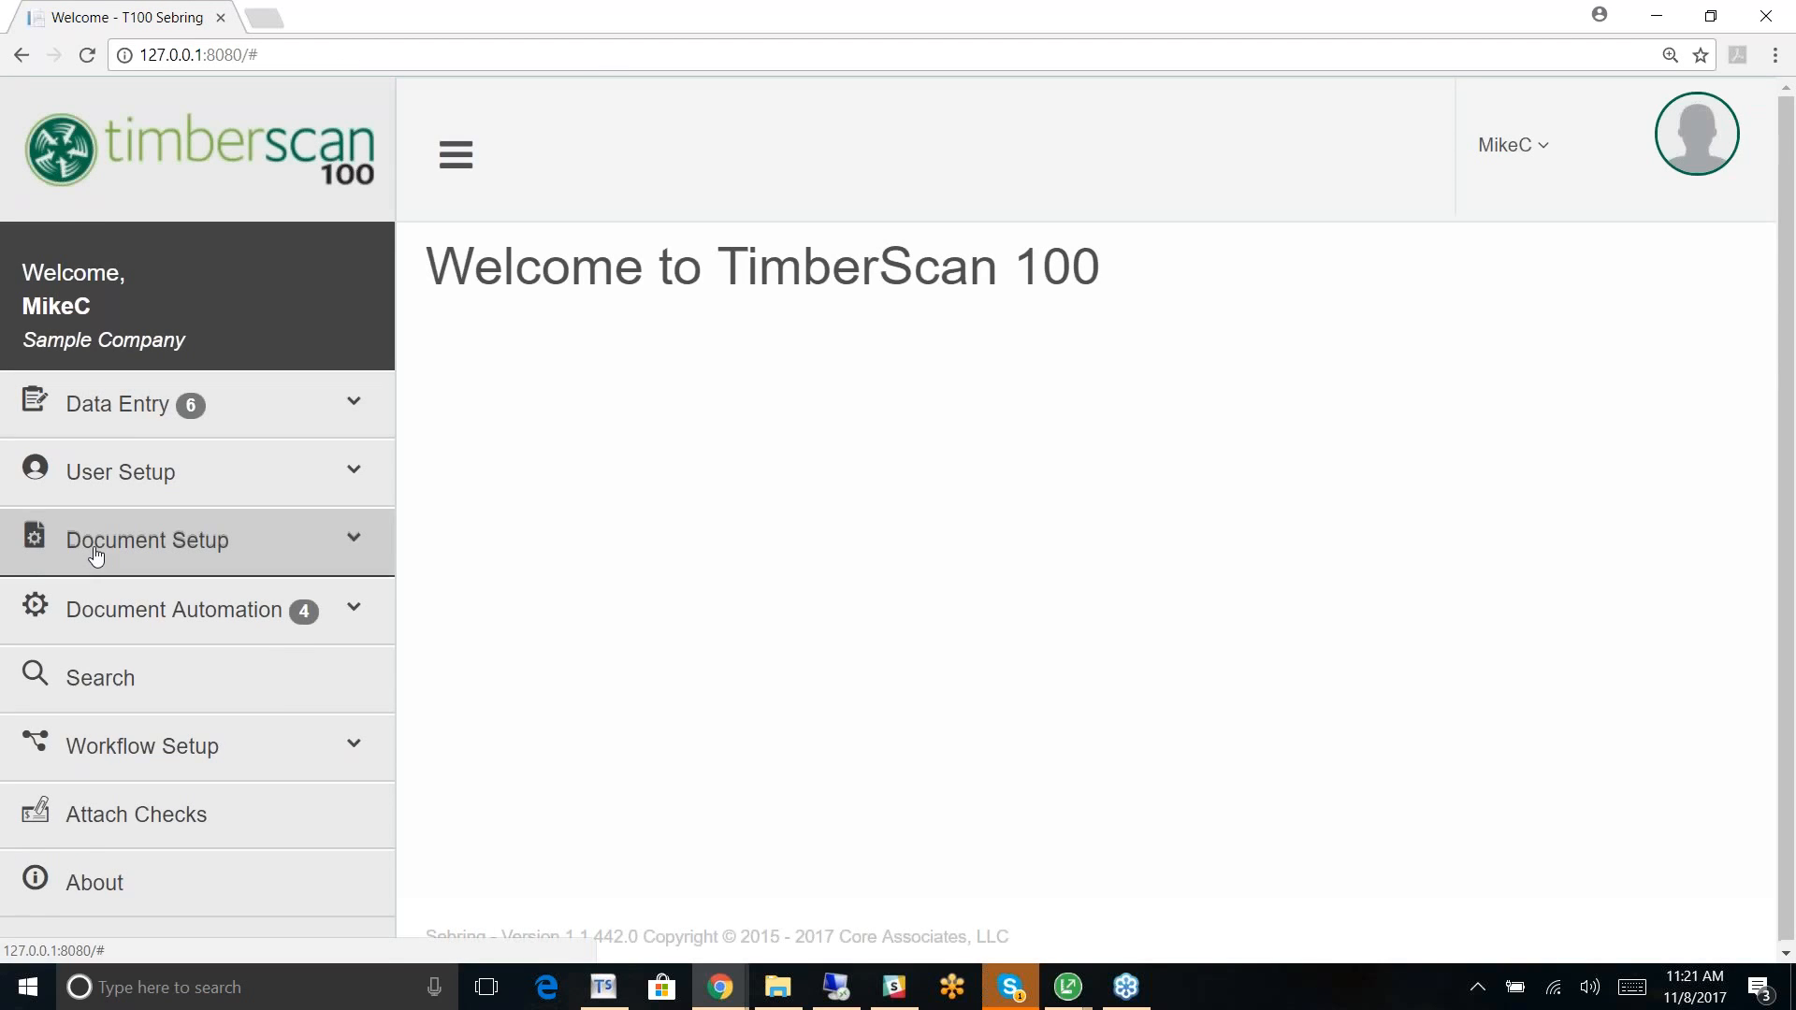
{"action": "left_click", "coordinate": [100, 559]}
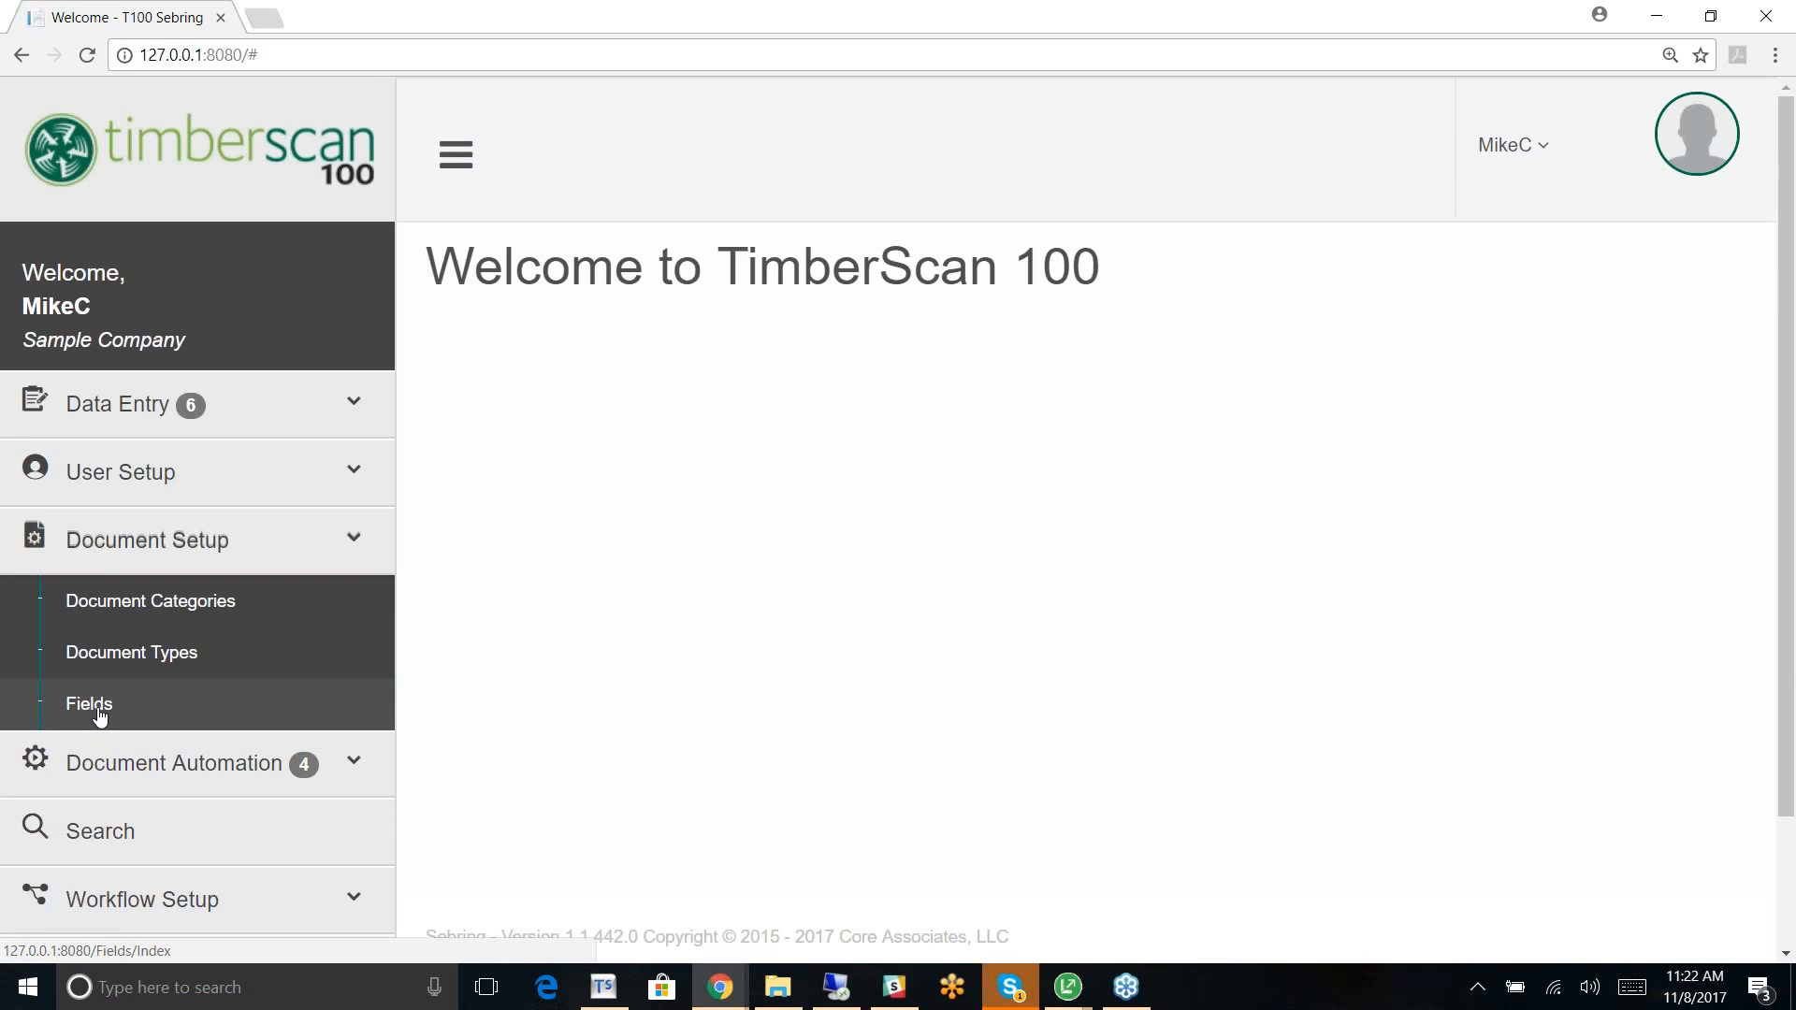
{"action": "left_click", "coordinate": [148, 604]}
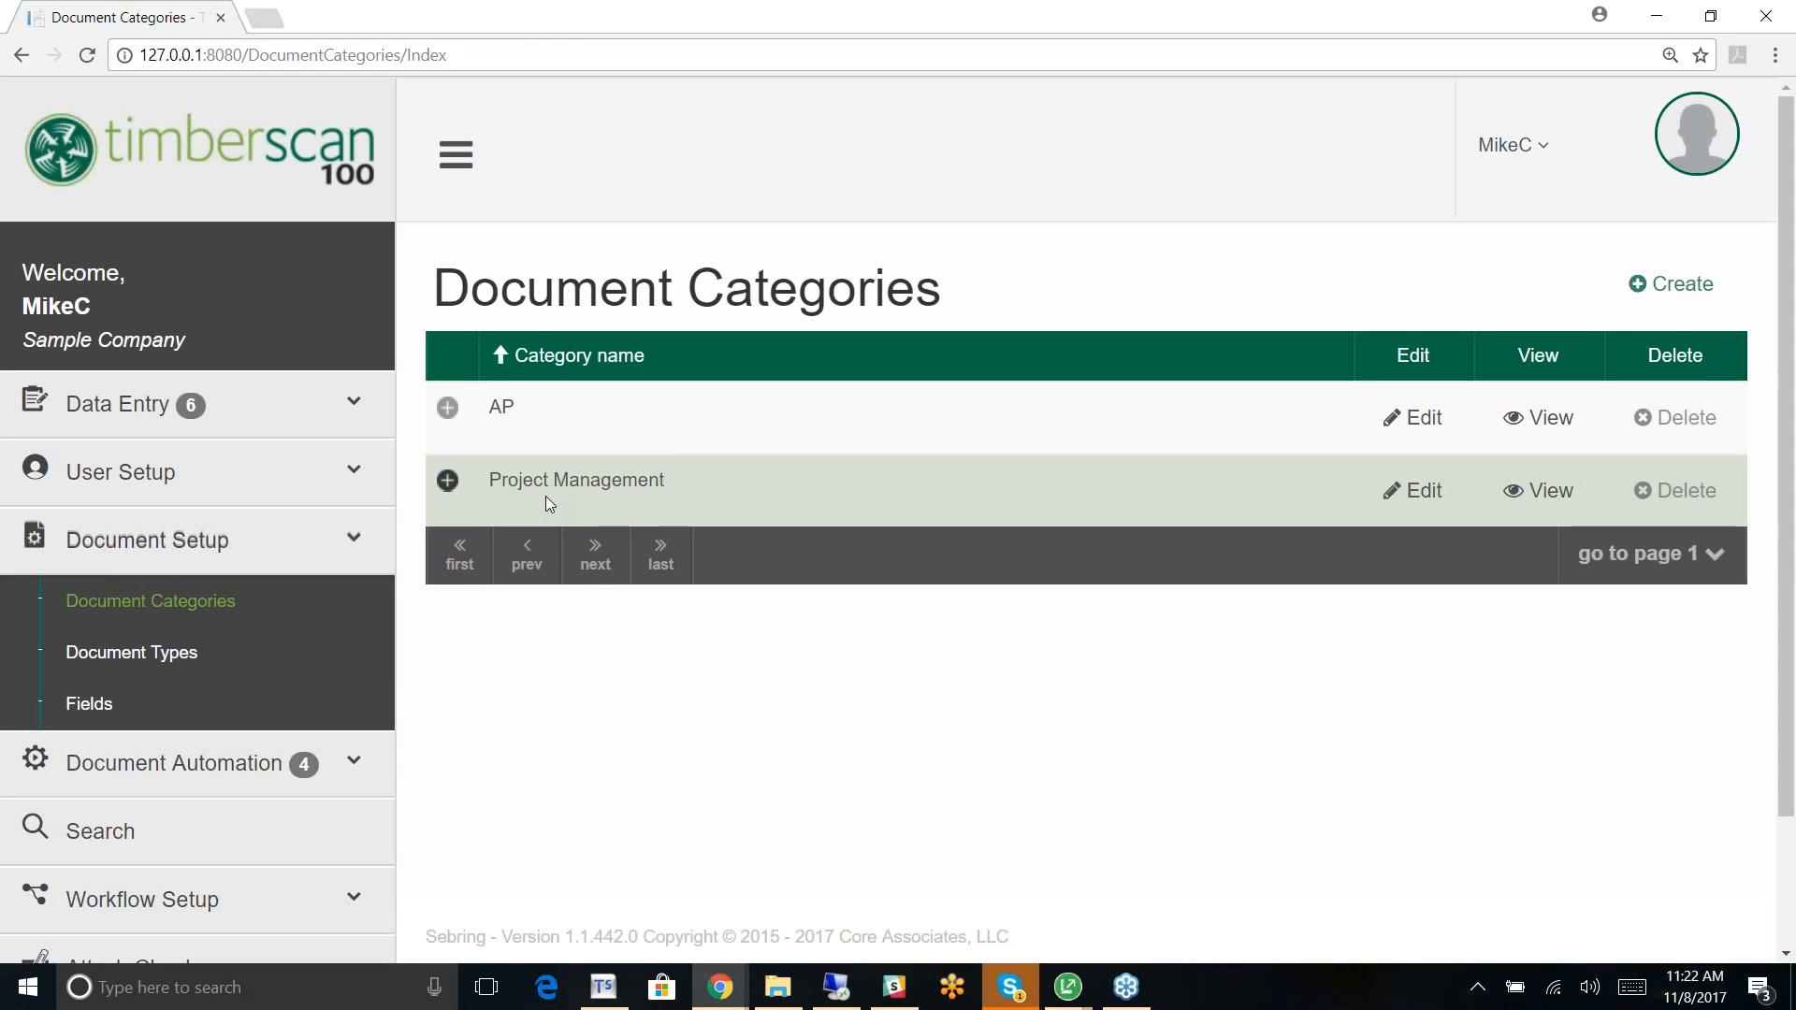
{"action": "left_click", "coordinate": [1656, 282]}
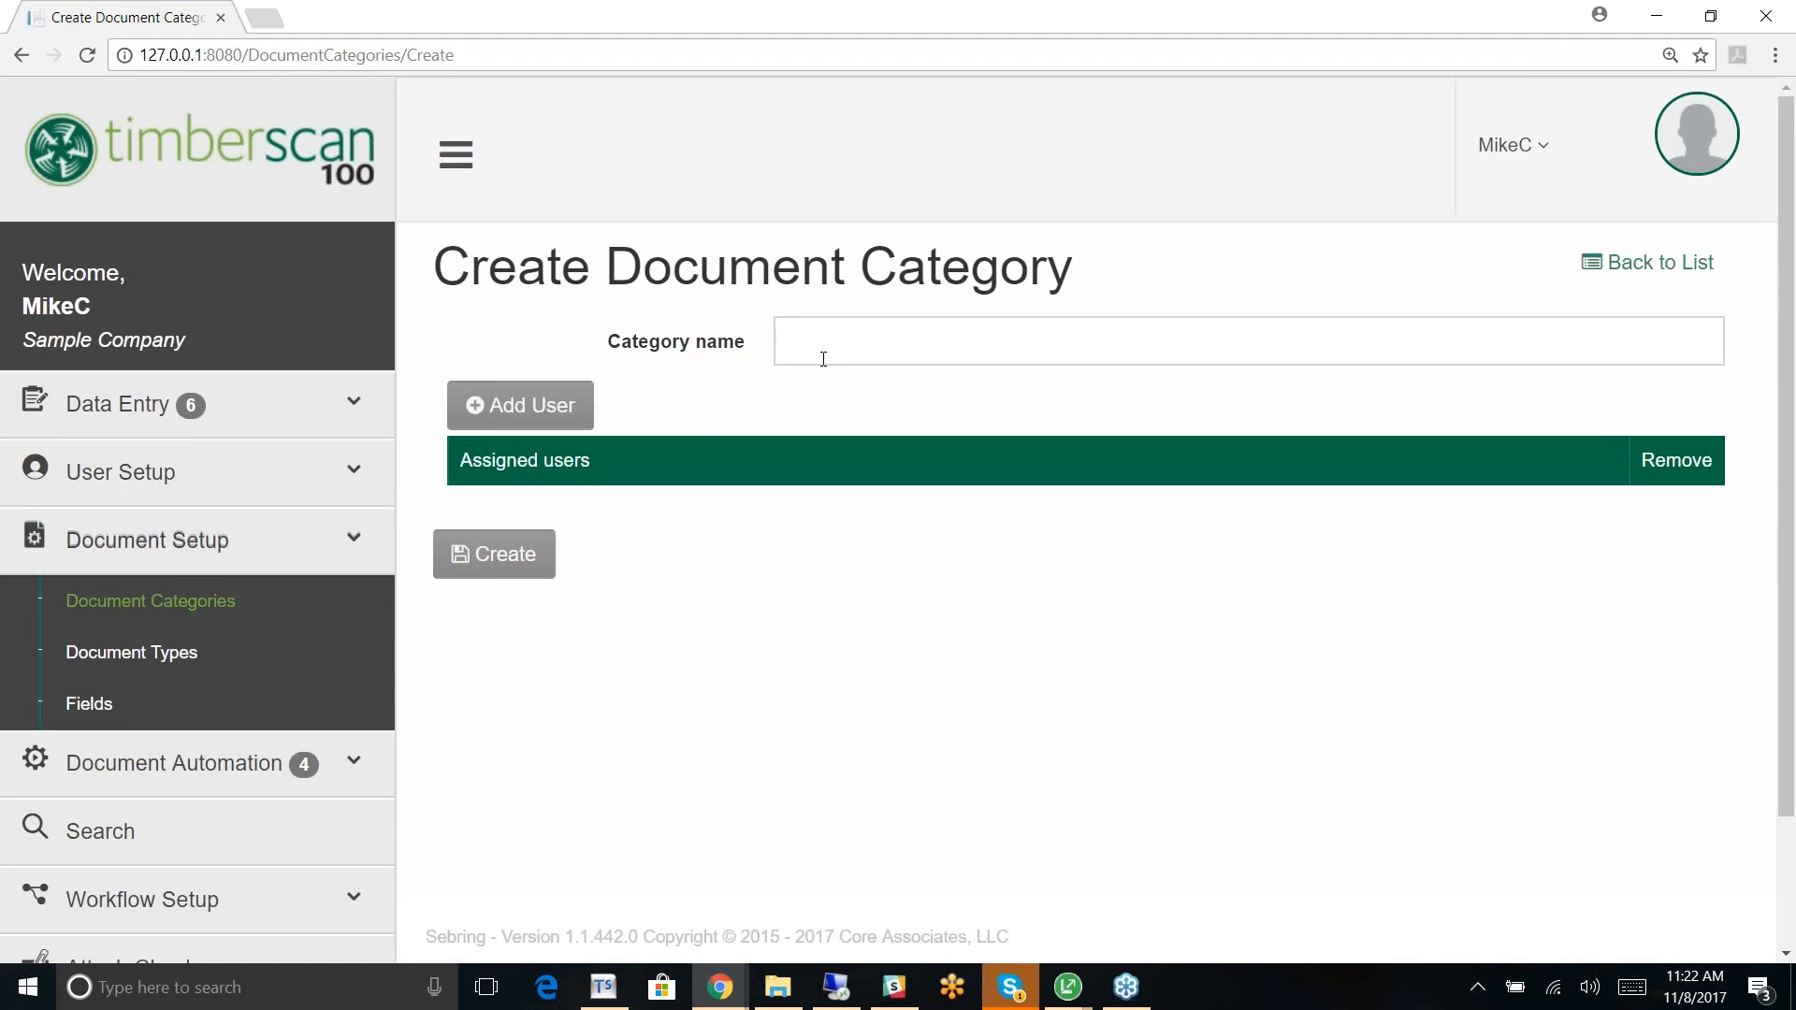
{"action": "type", "text": "man Resources"}
{"action": "left_click", "coordinate": [470, 412]}
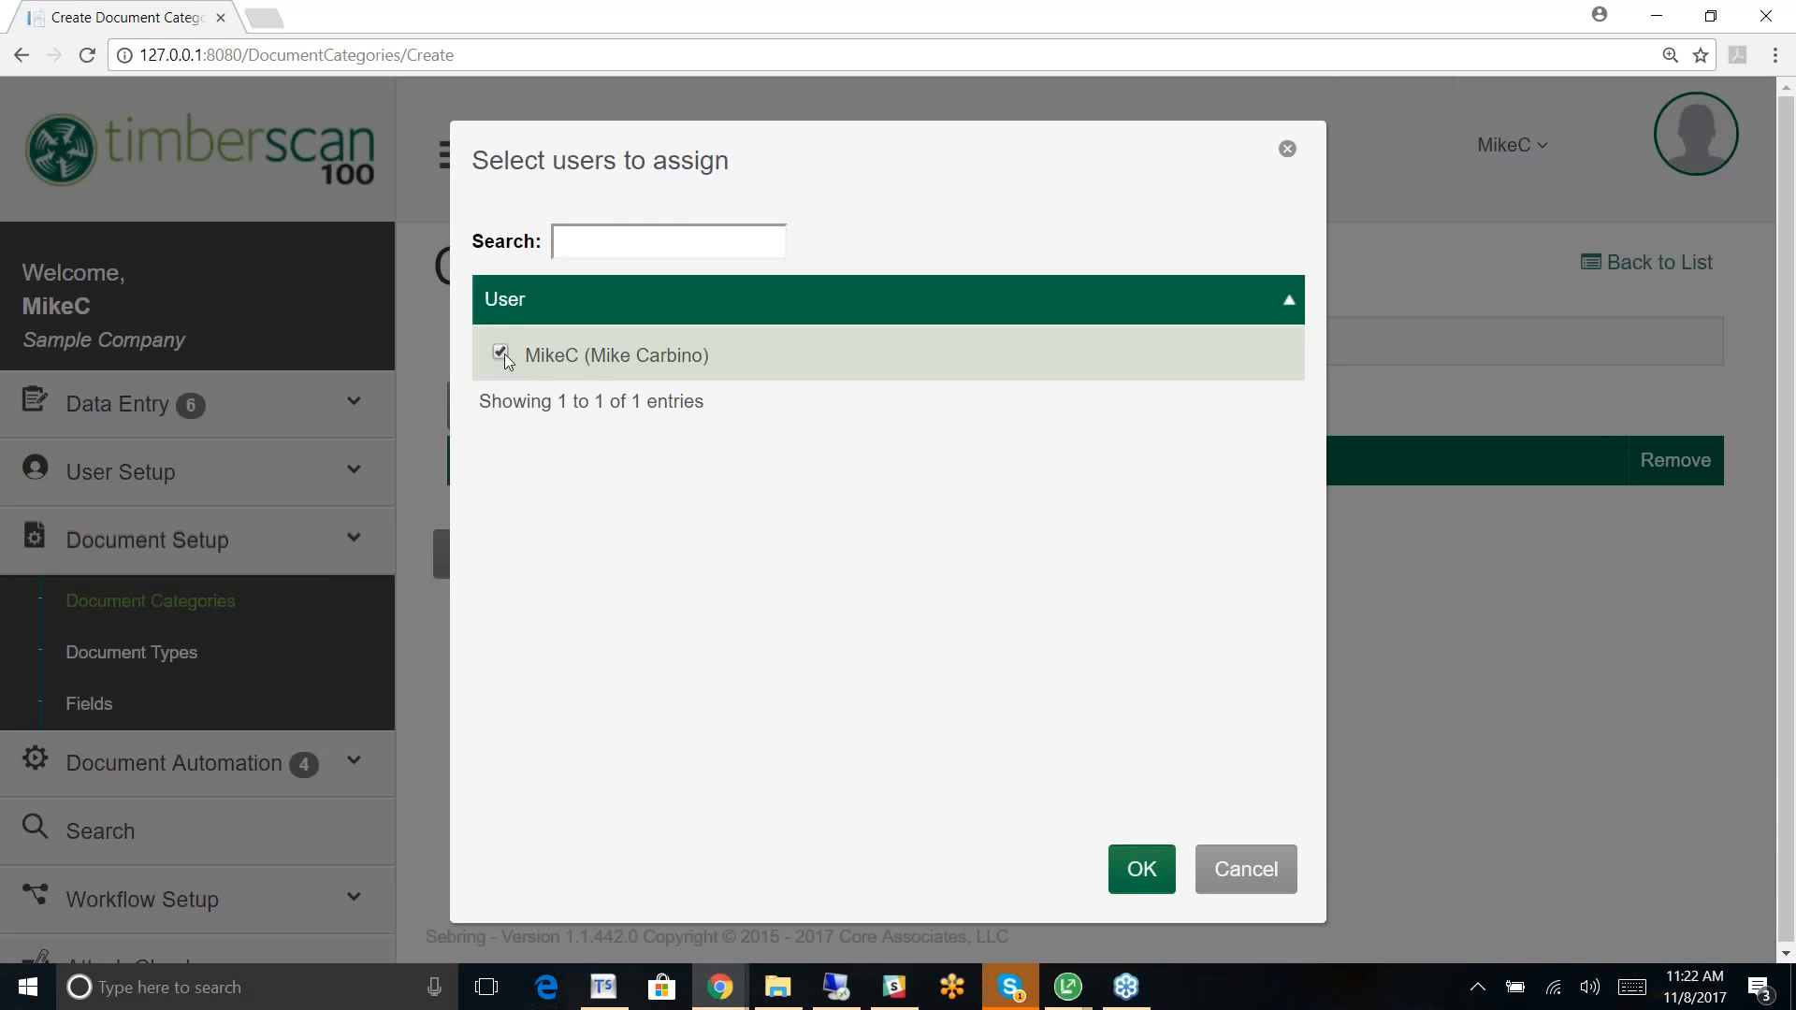
{"action": "left_click", "coordinate": [1136, 873]}
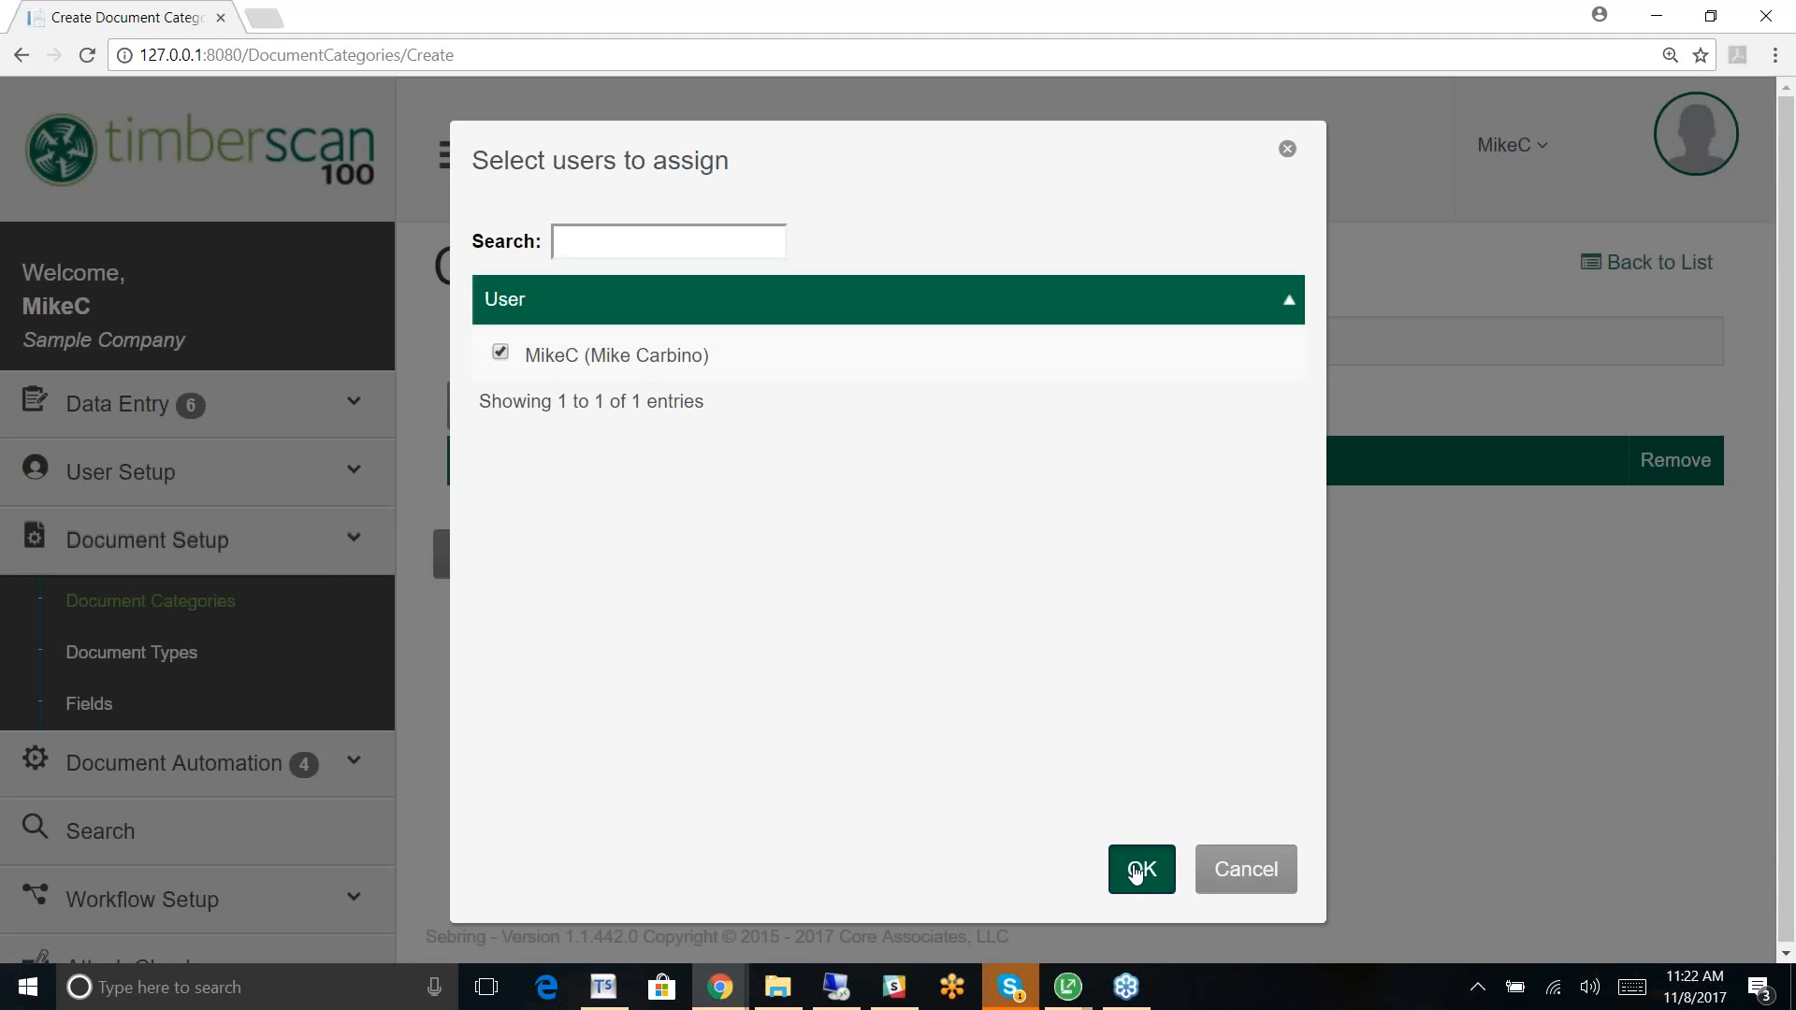
{"action": "left_click", "coordinate": [515, 618]}
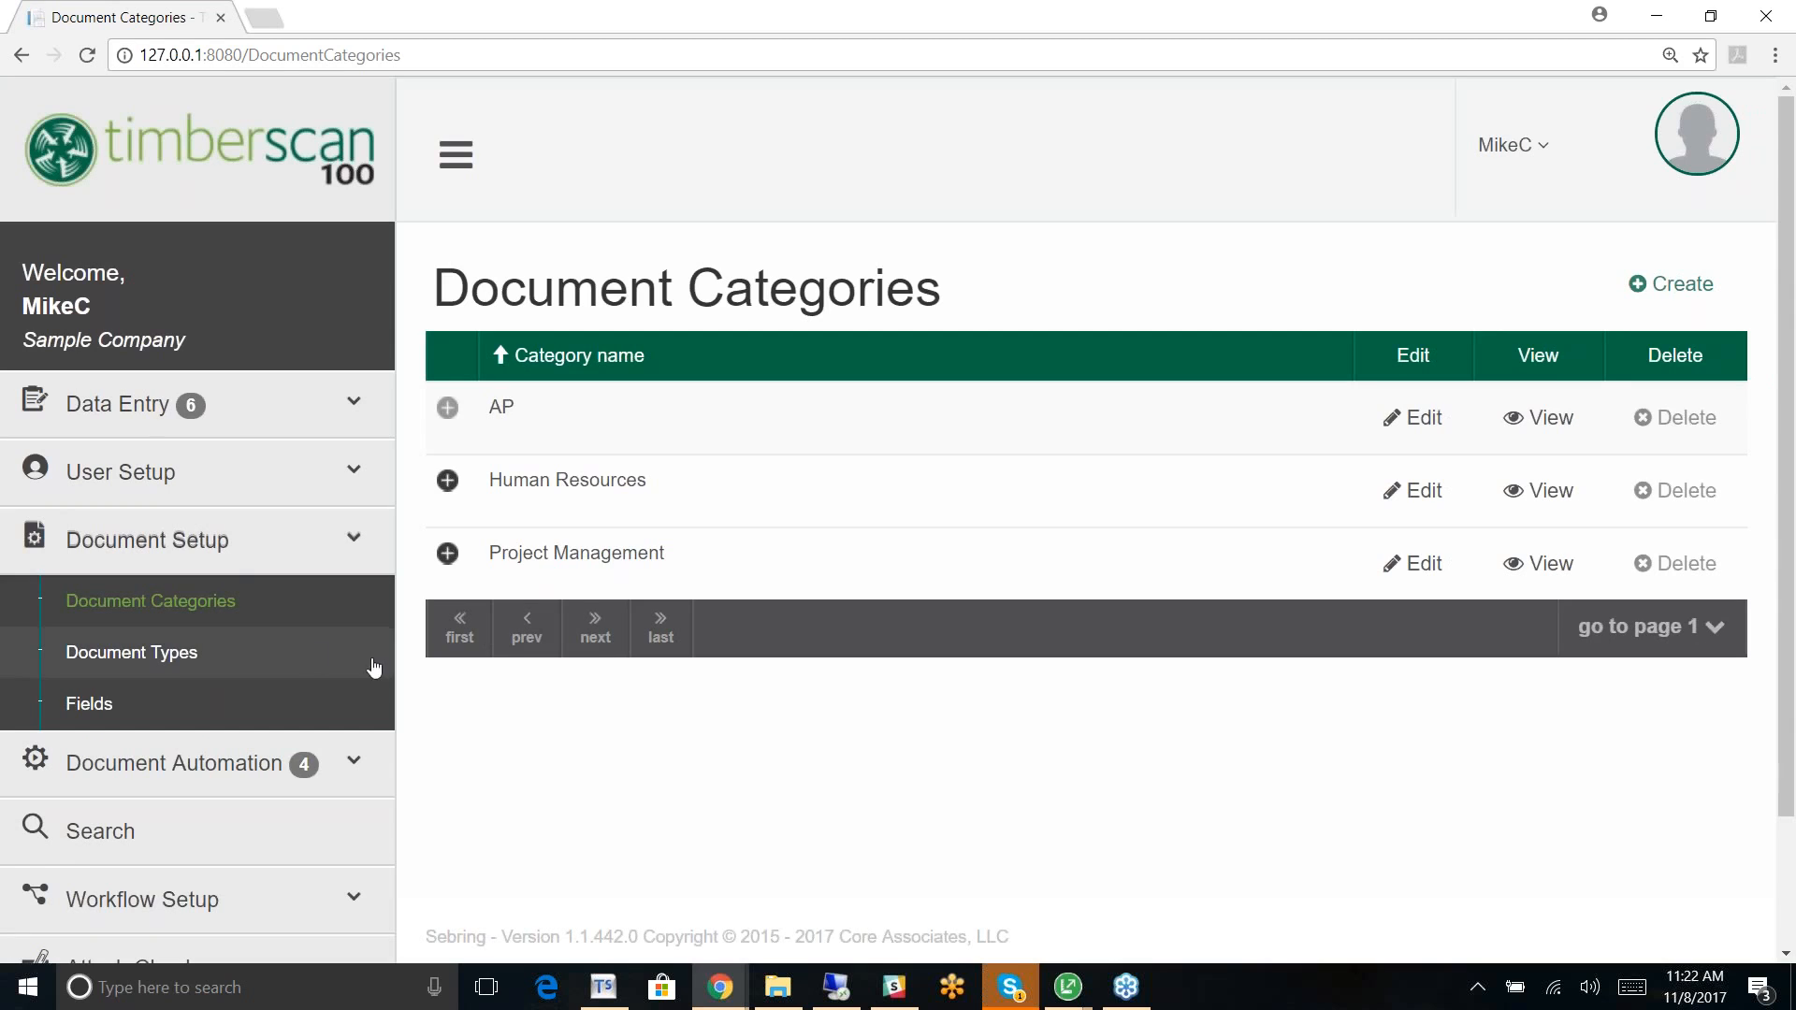
Step: Start a new document type named I-9 and place it in the Human Resources category
{"action": "left_click", "coordinate": [188, 655]}
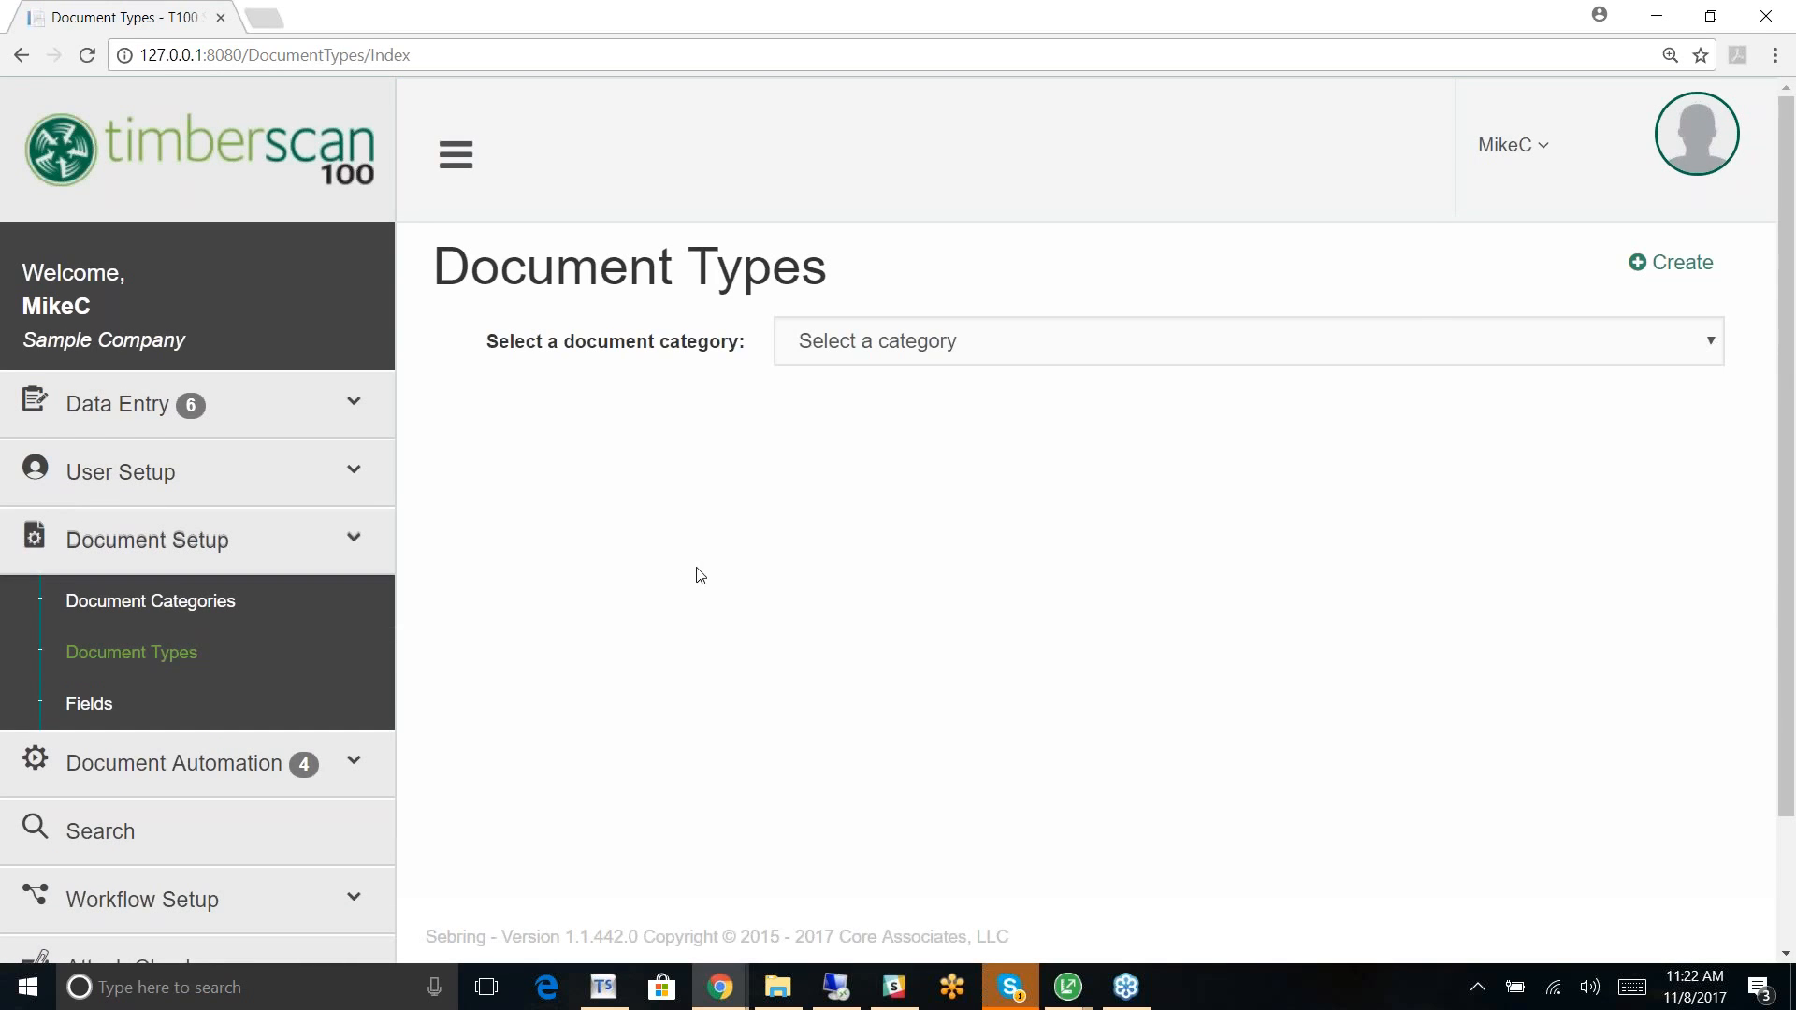
{"action": "left_click", "coordinate": [1711, 343]}
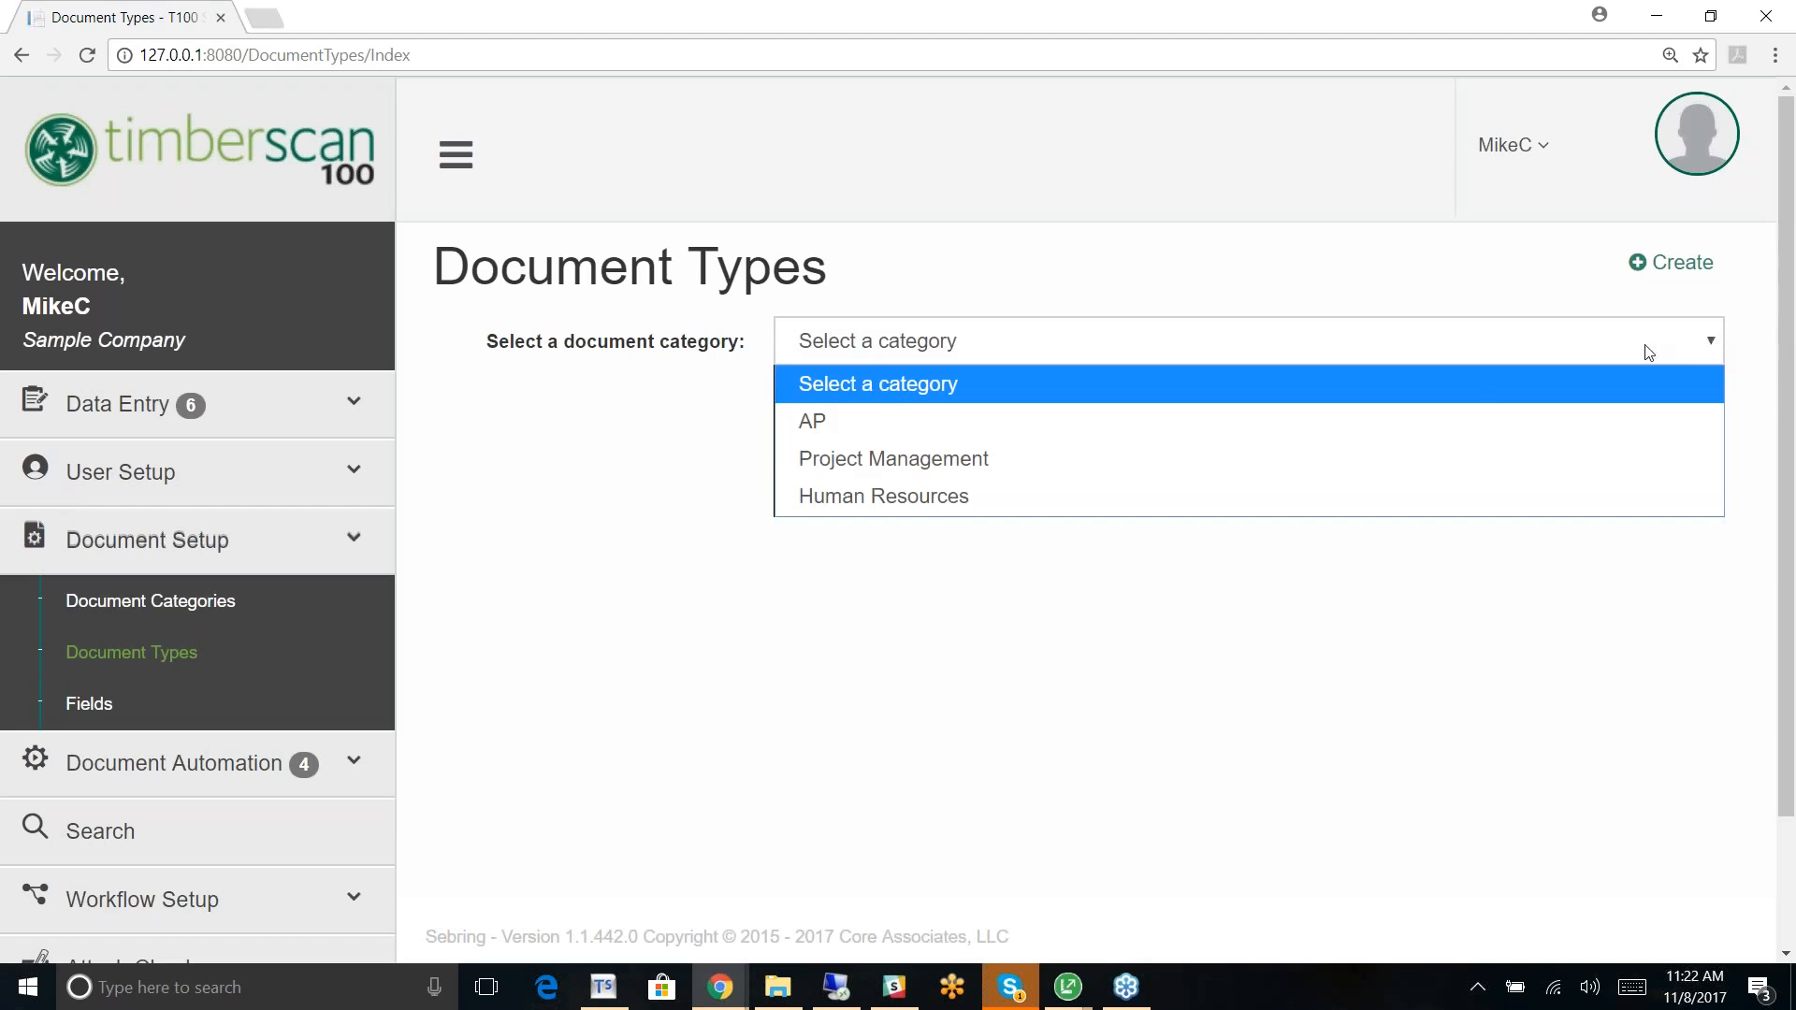
{"action": "left_click", "coordinate": [857, 502]}
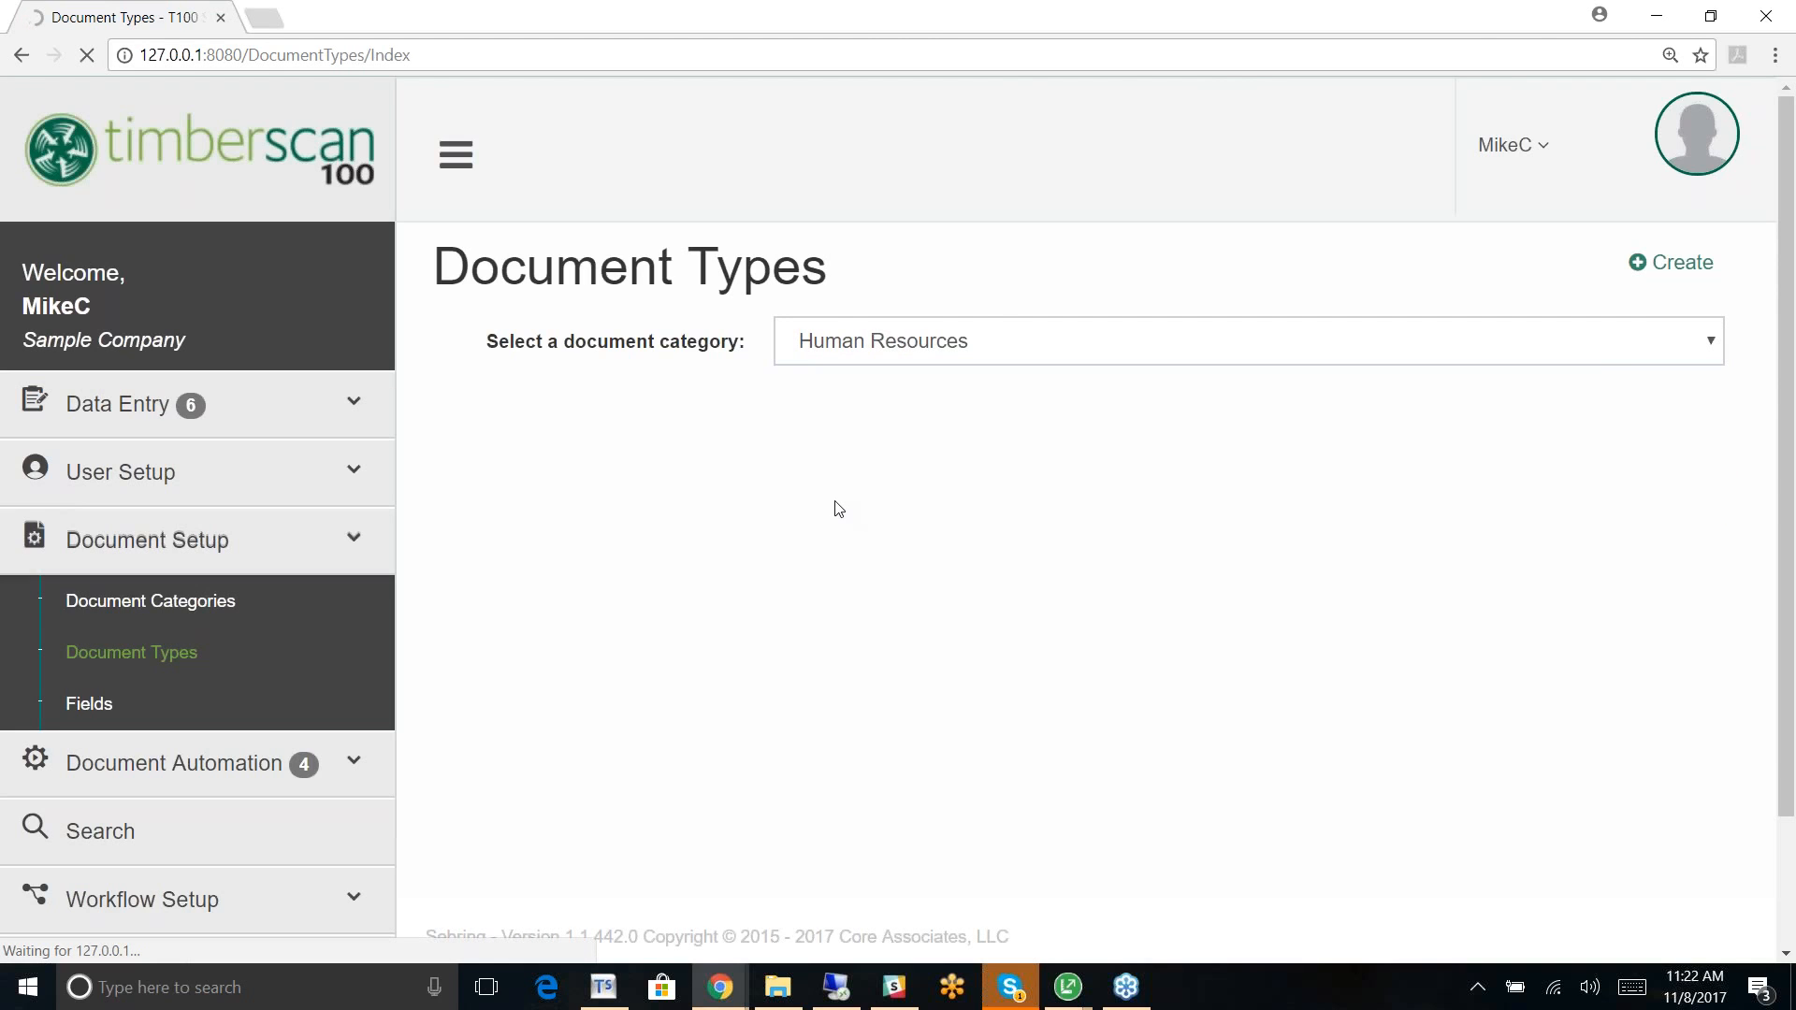
{"action": "left_click", "coordinate": [1655, 278]}
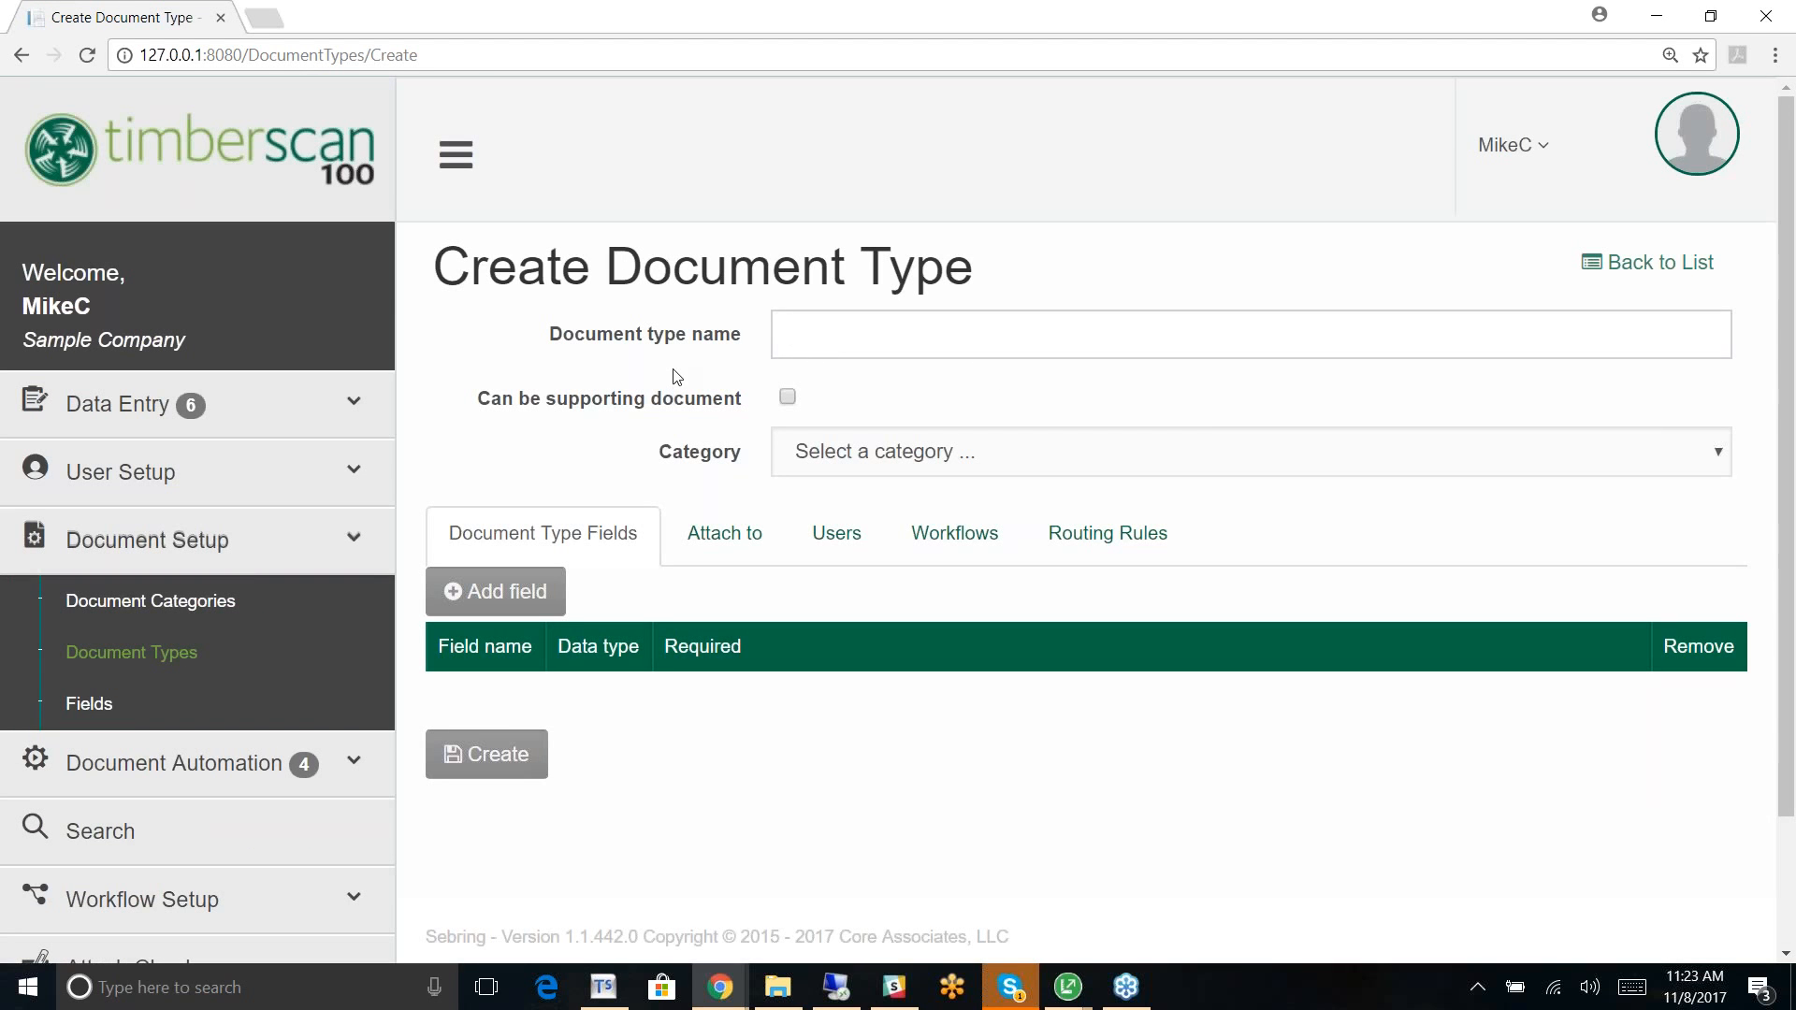
{"action": "type", "text": "I-9"}
{"action": "key", "text": "Tab"}
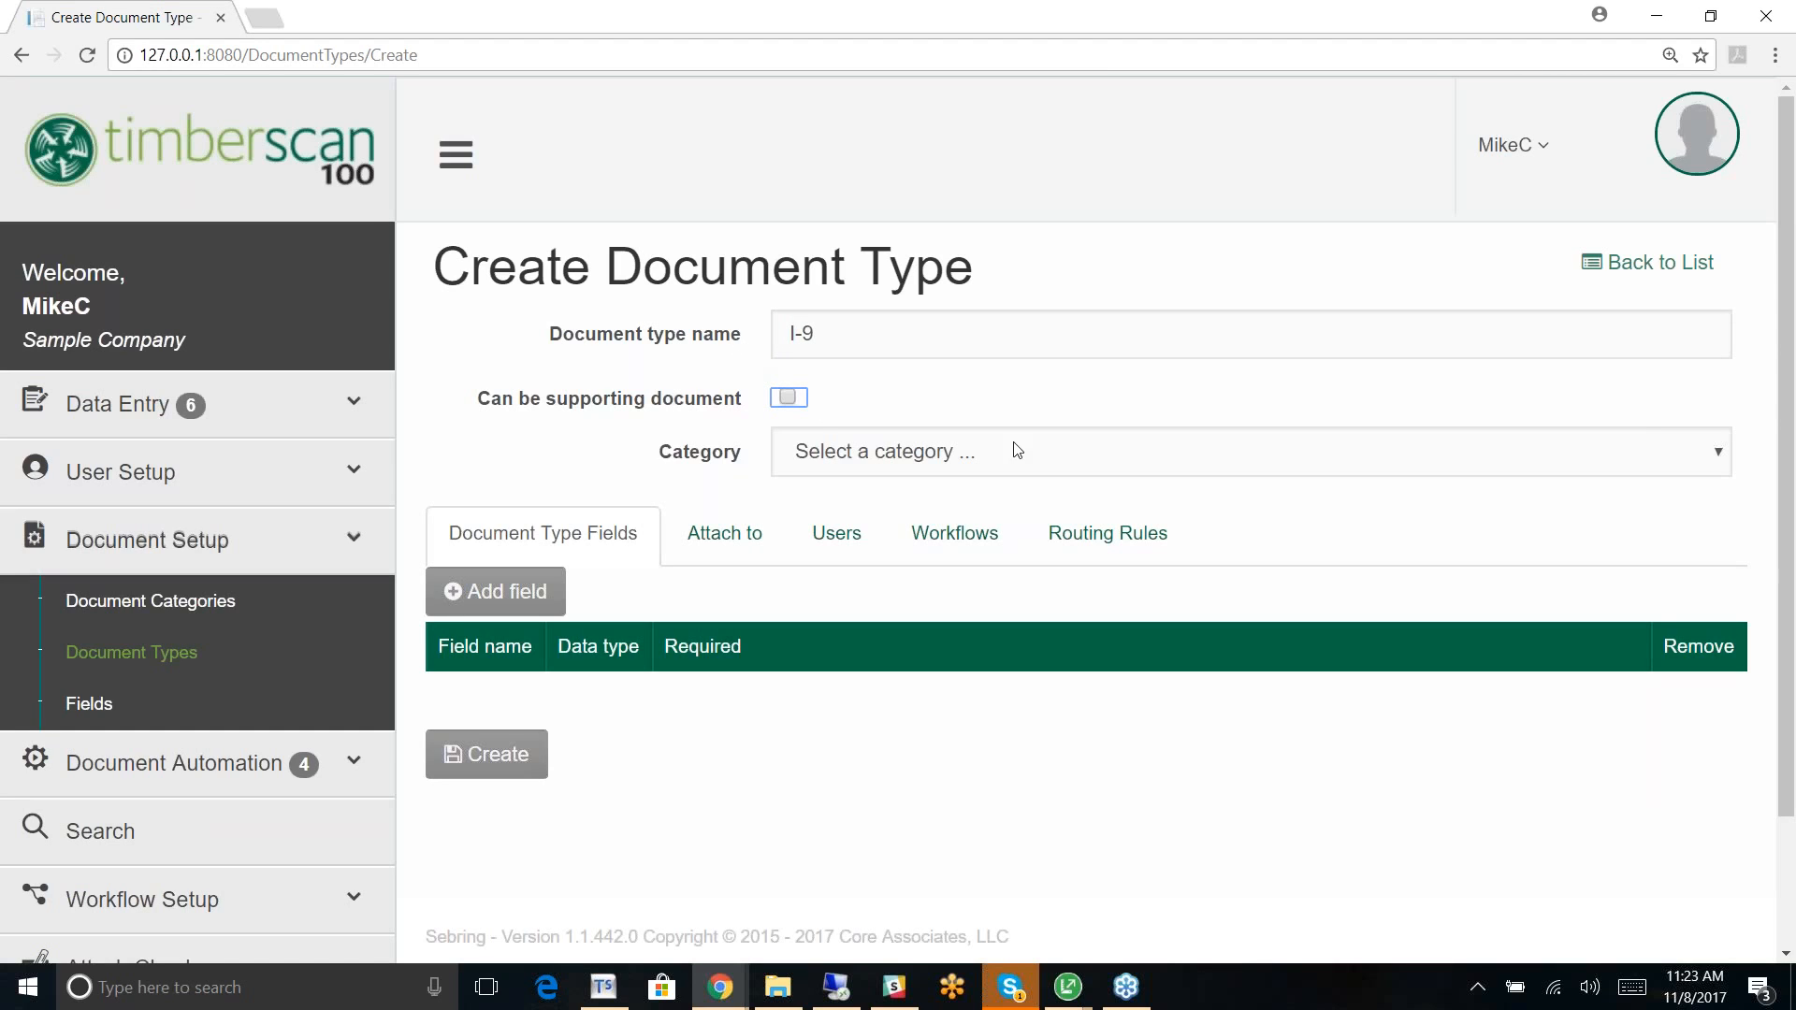
{"action": "left_click", "coordinate": [1715, 454]}
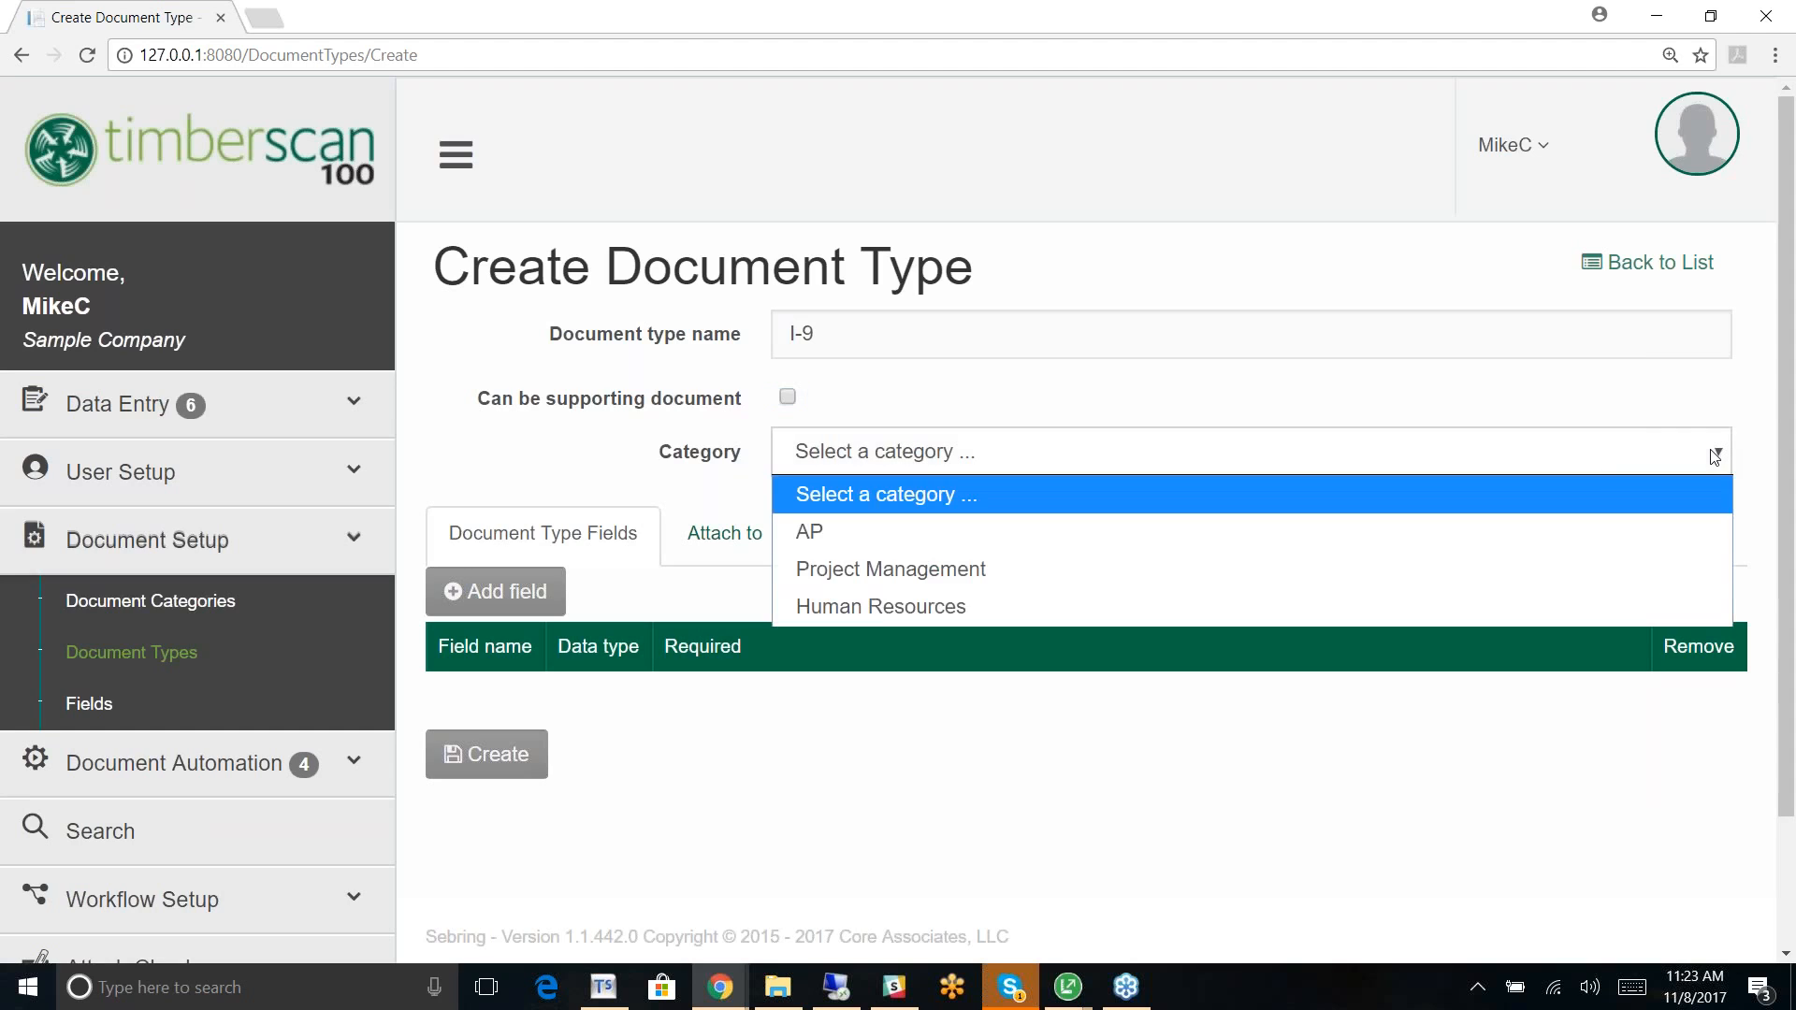
{"action": "left_click", "coordinate": [1020, 614]}
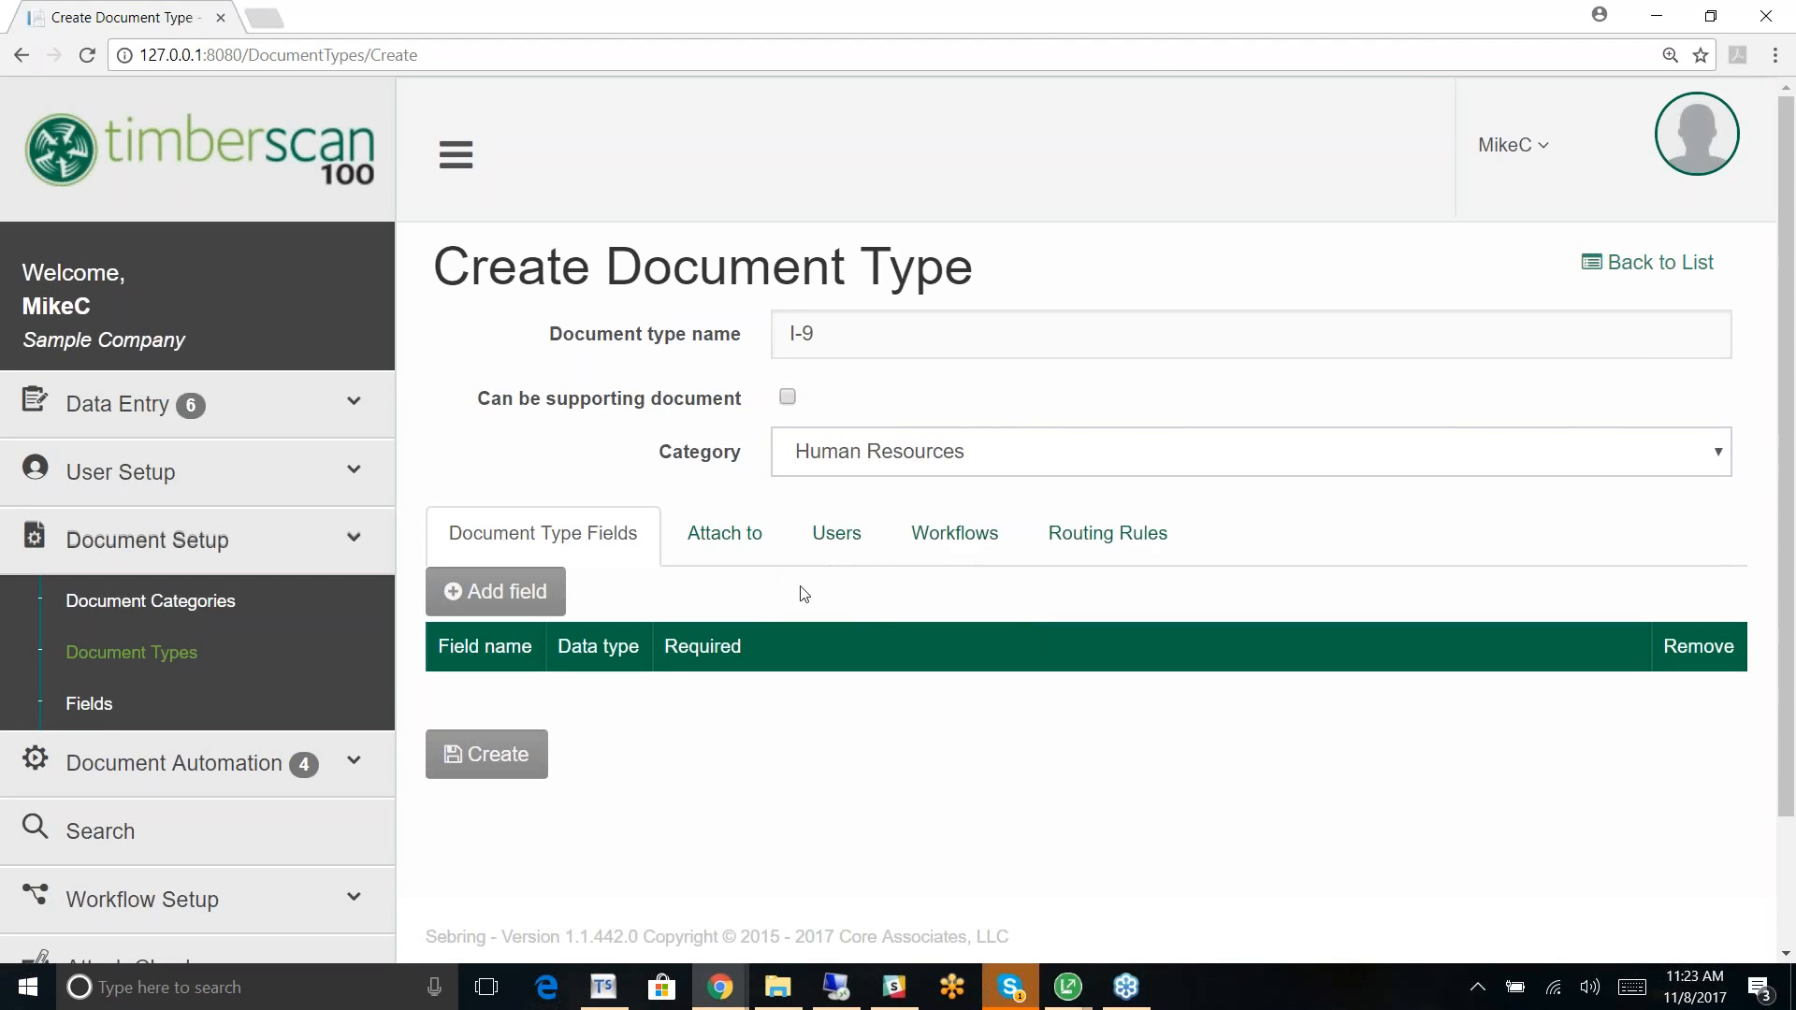
Step: Add the Cost Amount and Employee# fields to the I-9 document type
{"action": "left_click", "coordinate": [456, 601]}
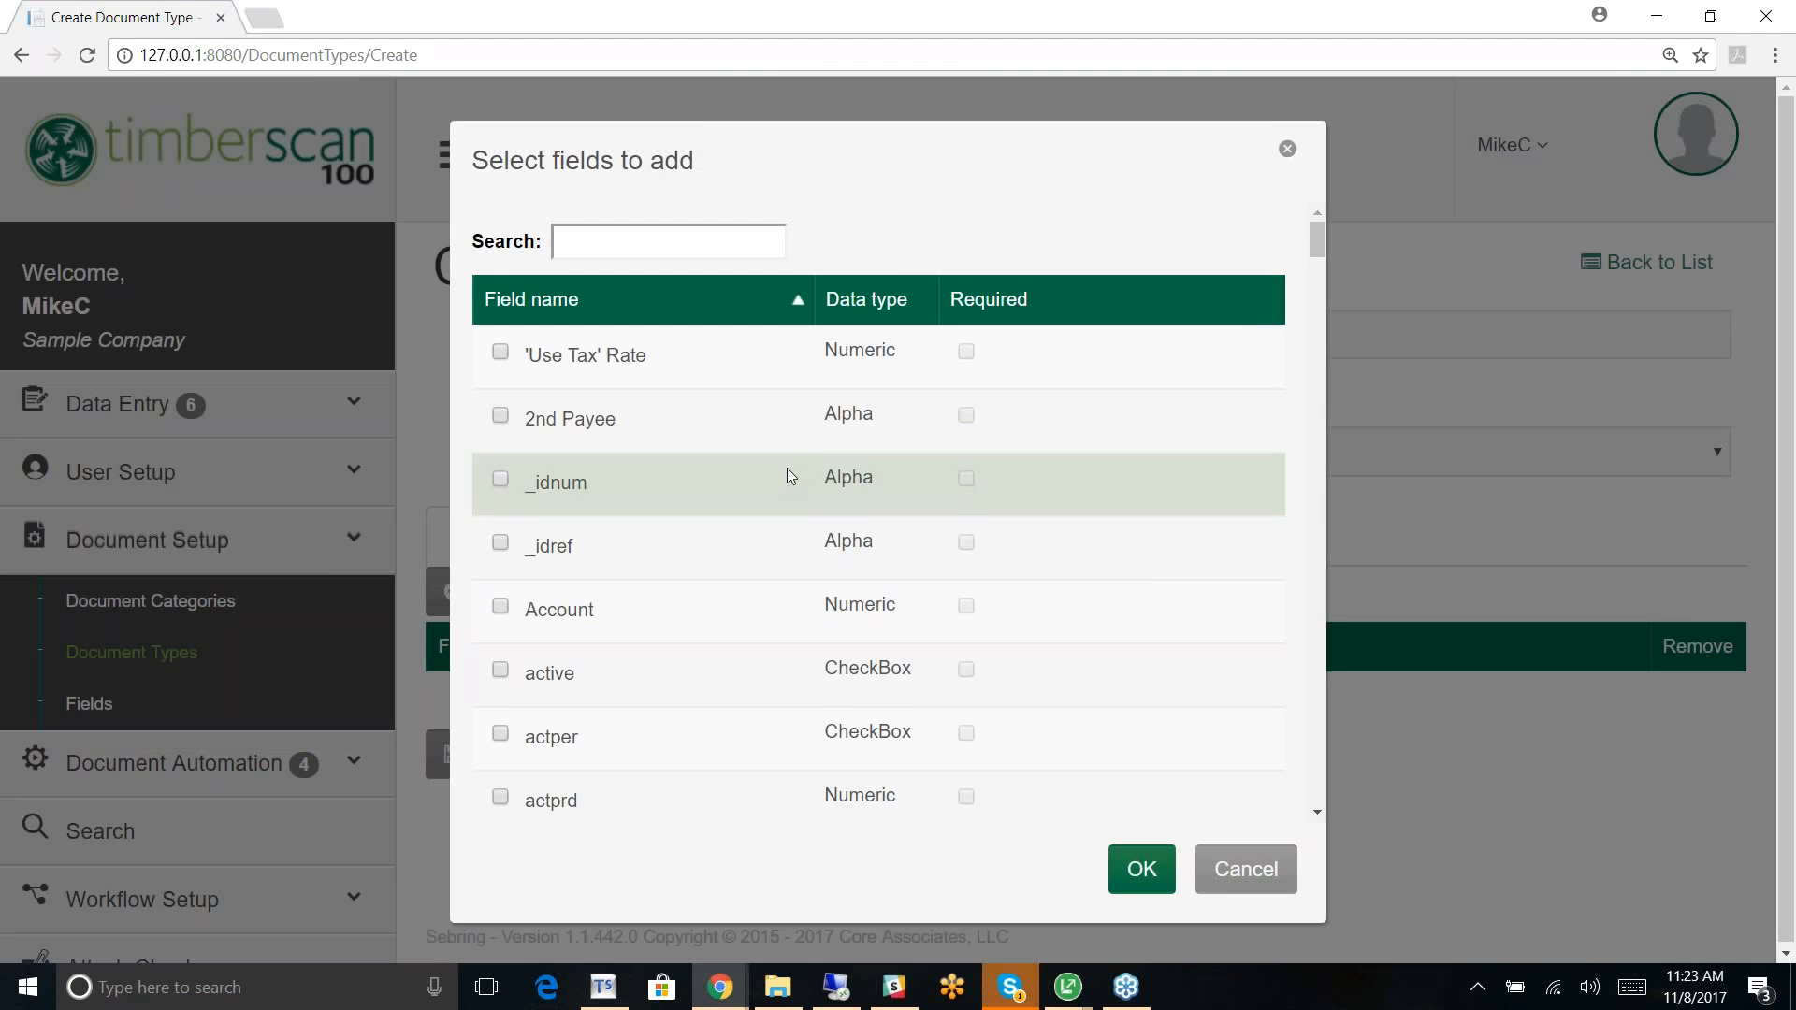
{"action": "scroll", "coordinate": [788, 473], "scroll_direction": "down", "scroll_amount": 3}
{"action": "scroll", "coordinate": [790, 476], "scroll_direction": "down", "scroll_amount": 8}
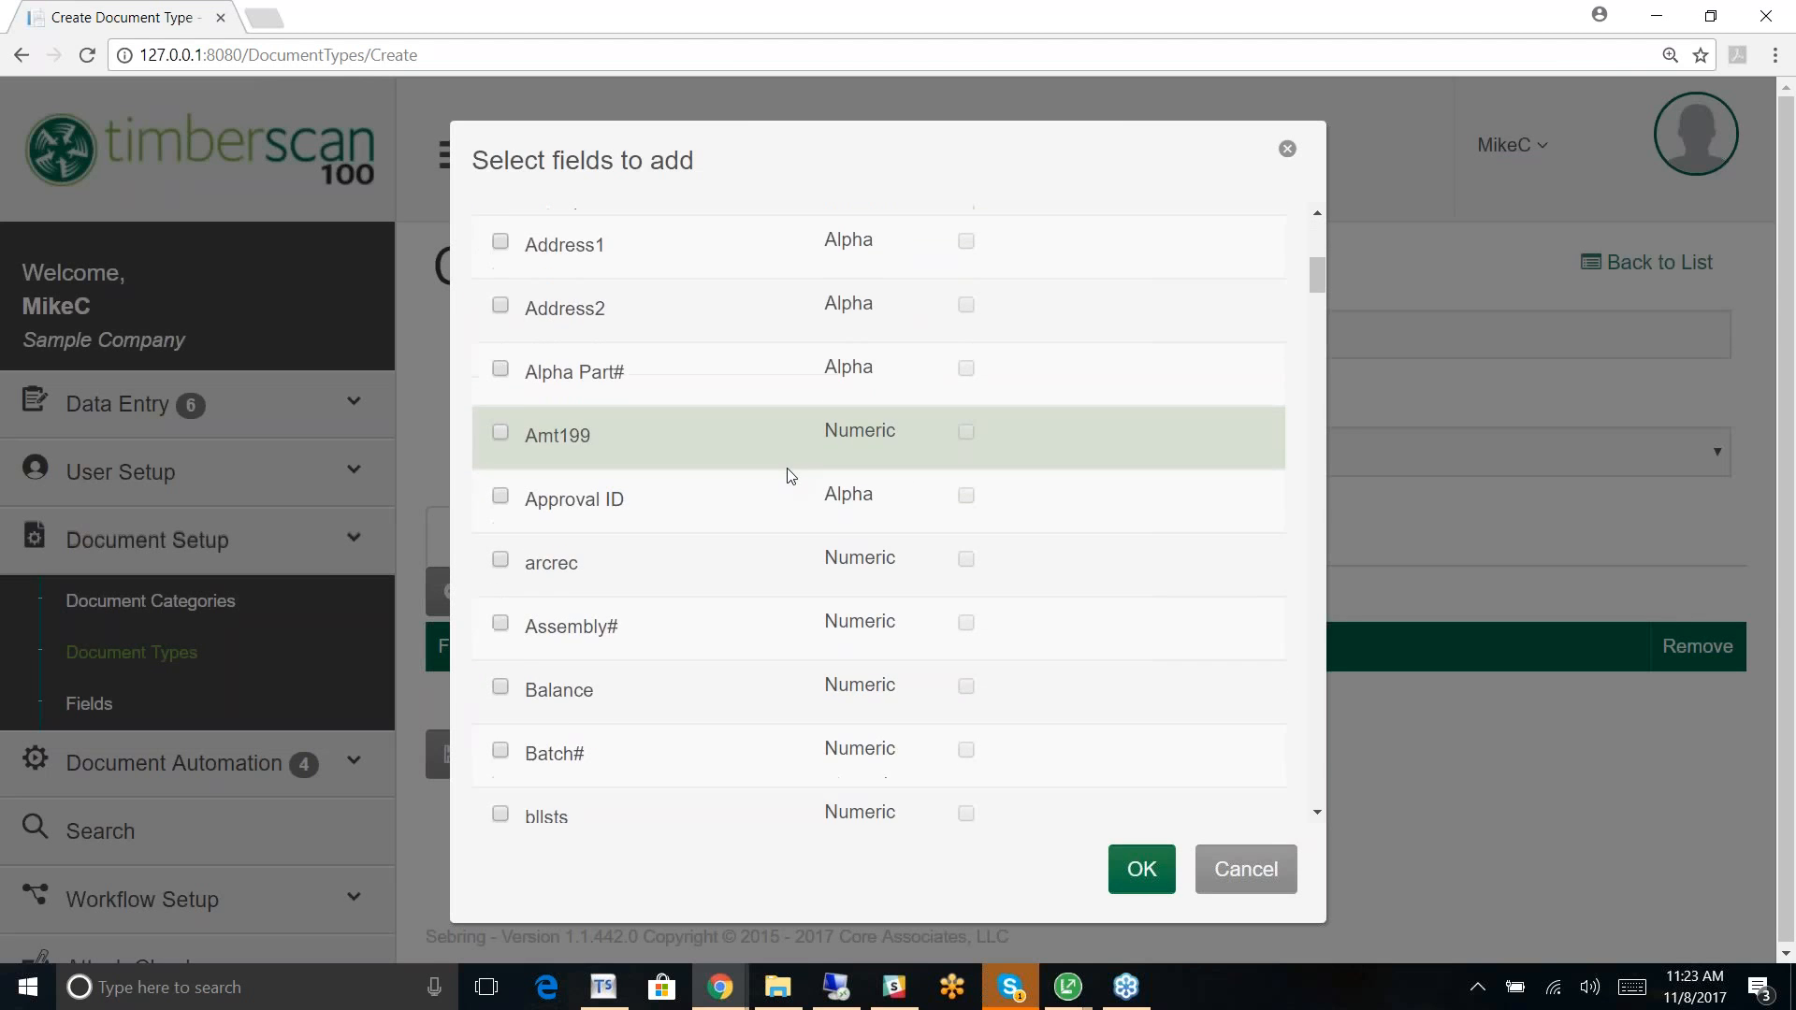
{"action": "scroll", "coordinate": [790, 476], "scroll_direction": "down", "scroll_amount": 4}
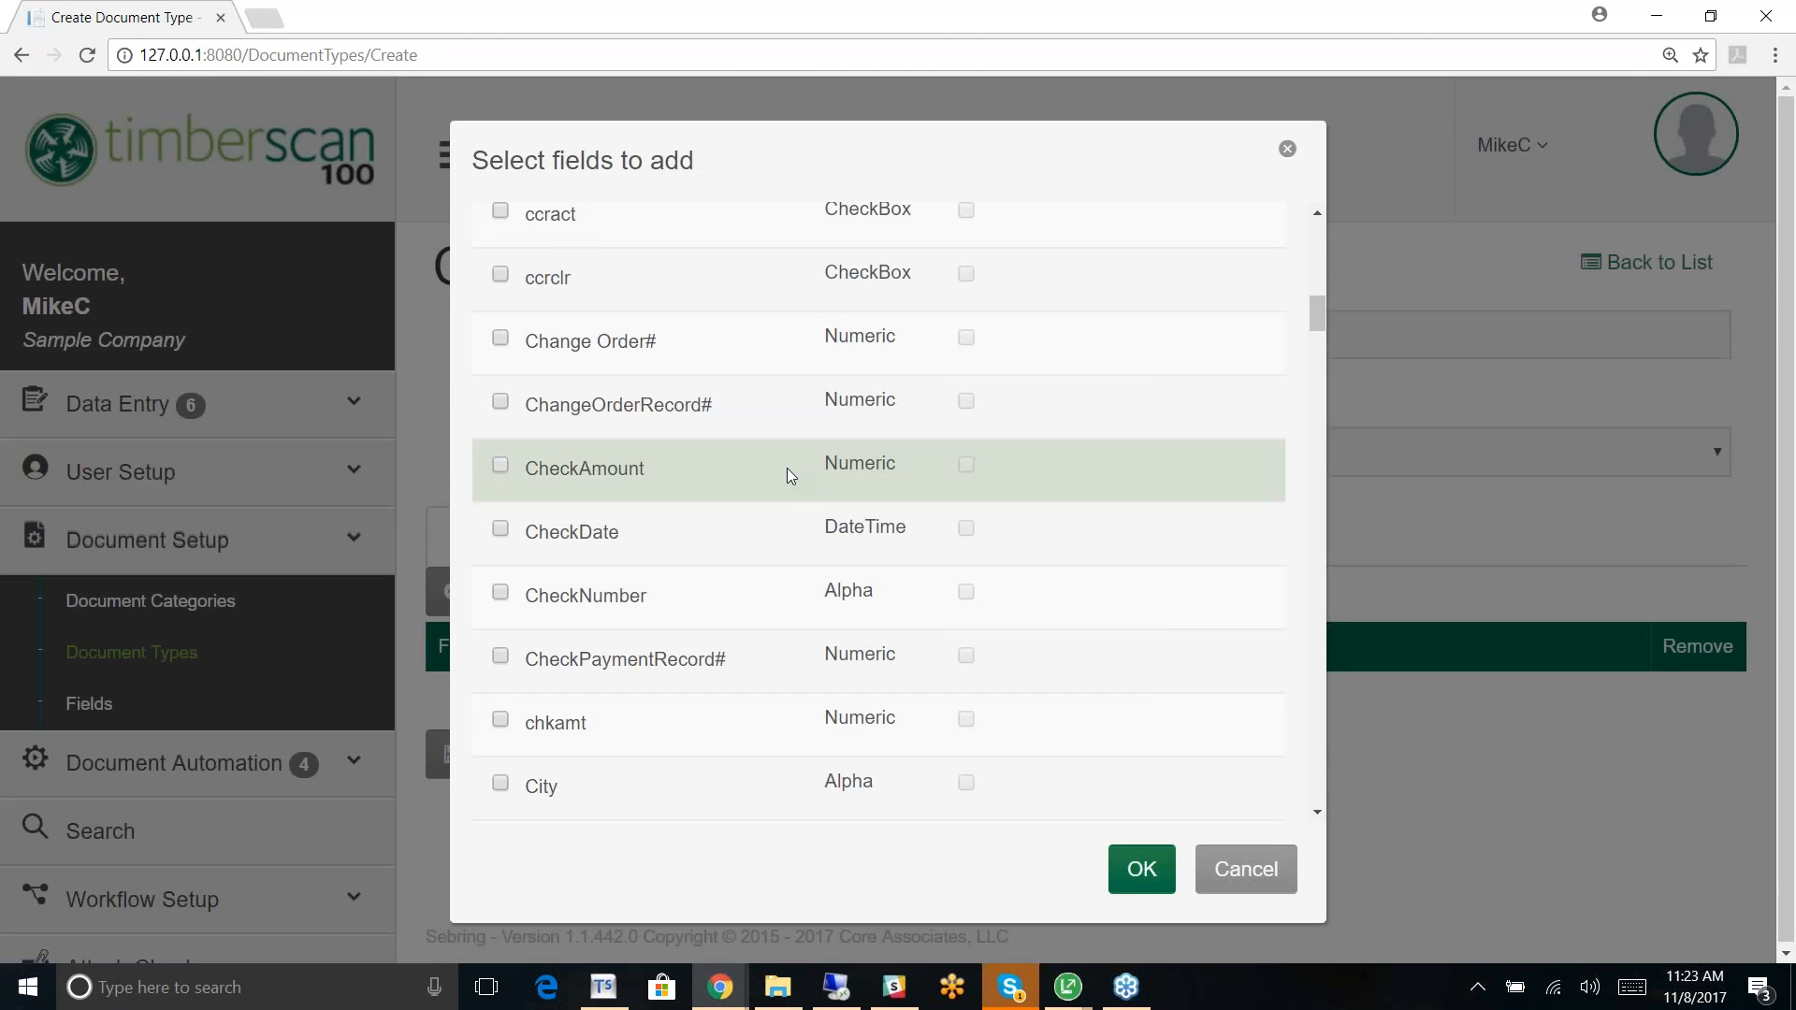
{"action": "scroll", "coordinate": [788, 467], "scroll_direction": "down", "scroll_amount": 3}
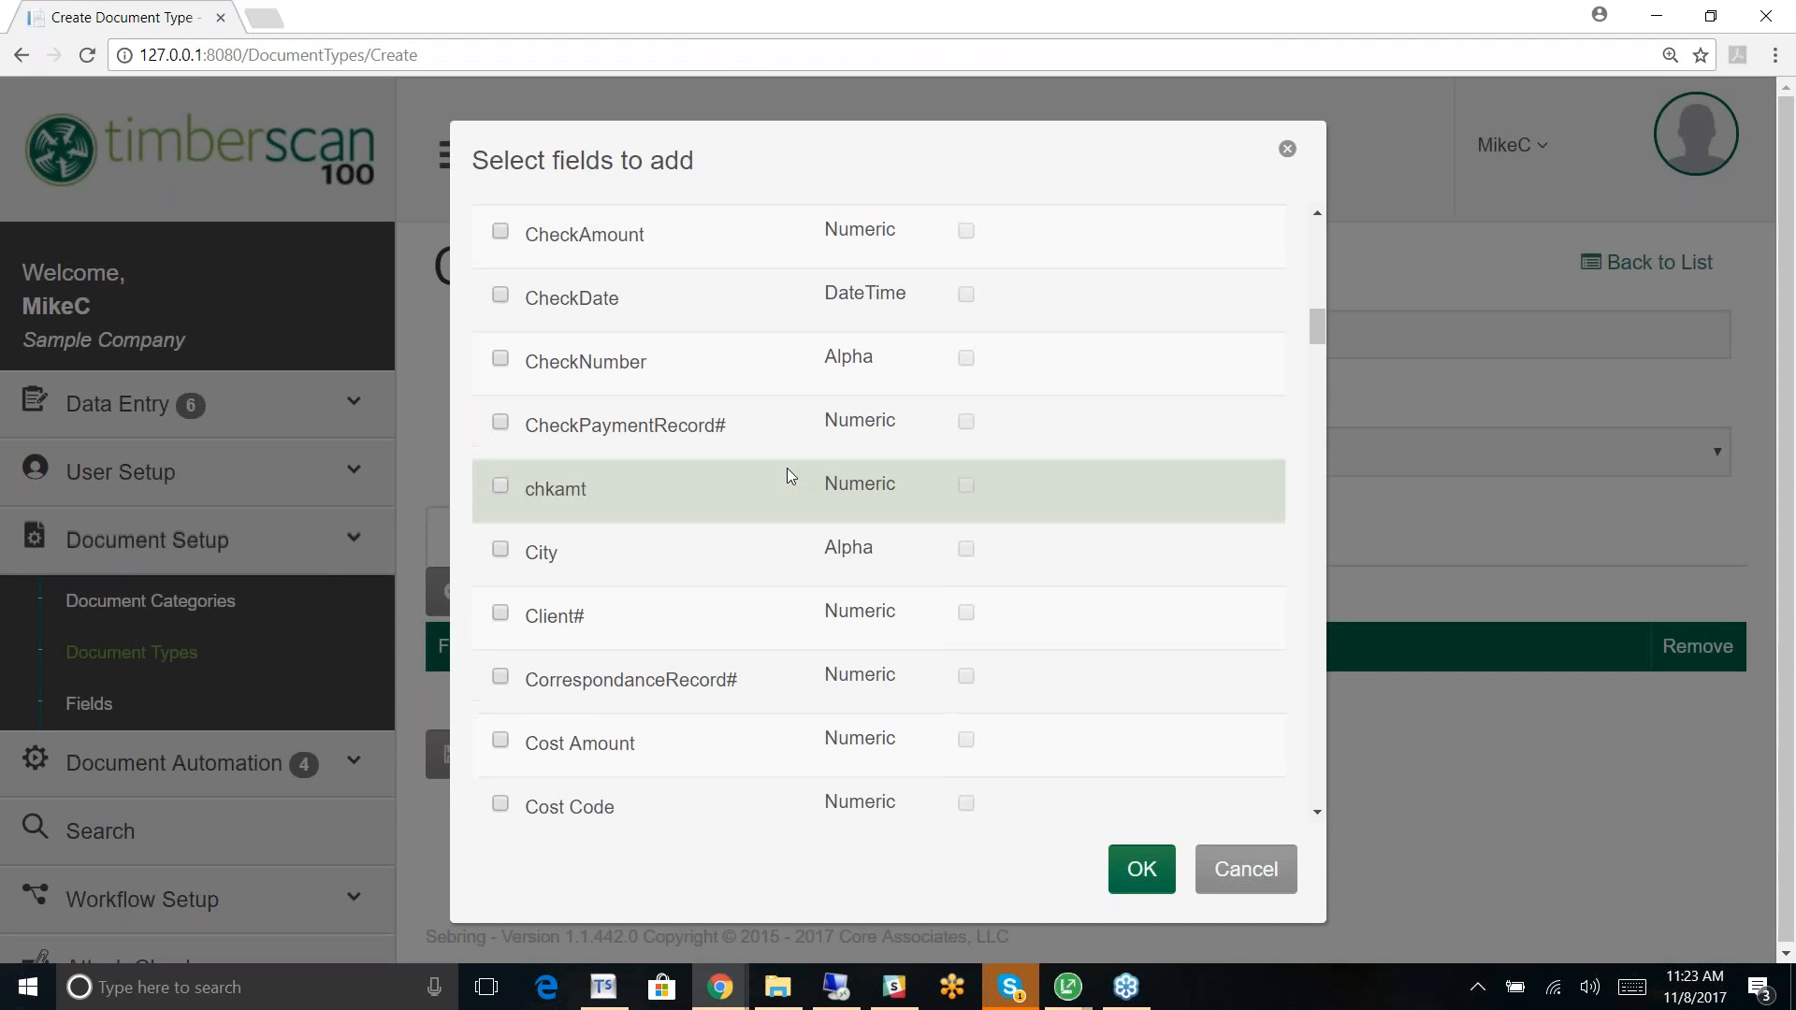
{"action": "scroll", "coordinate": [788, 468], "scroll_direction": "down", "scroll_amount": 4}
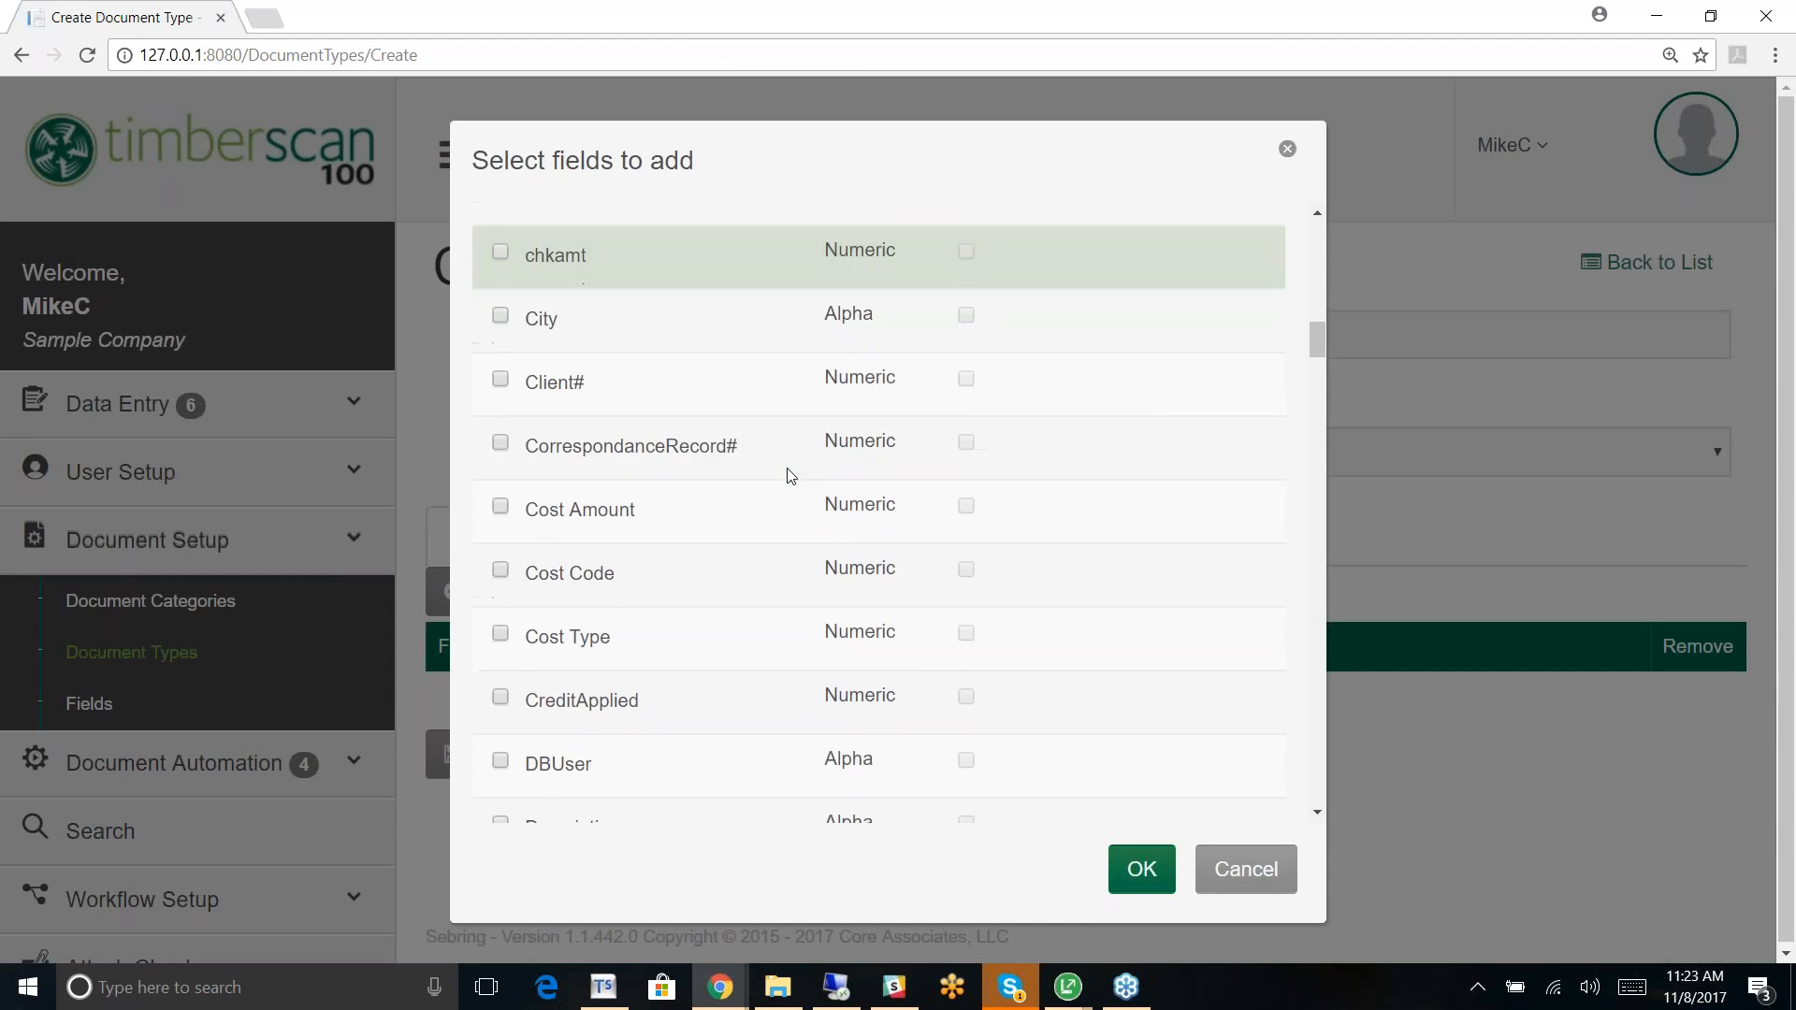
{"action": "scroll", "coordinate": [788, 468], "scroll_direction": "down", "scroll_amount": 2}
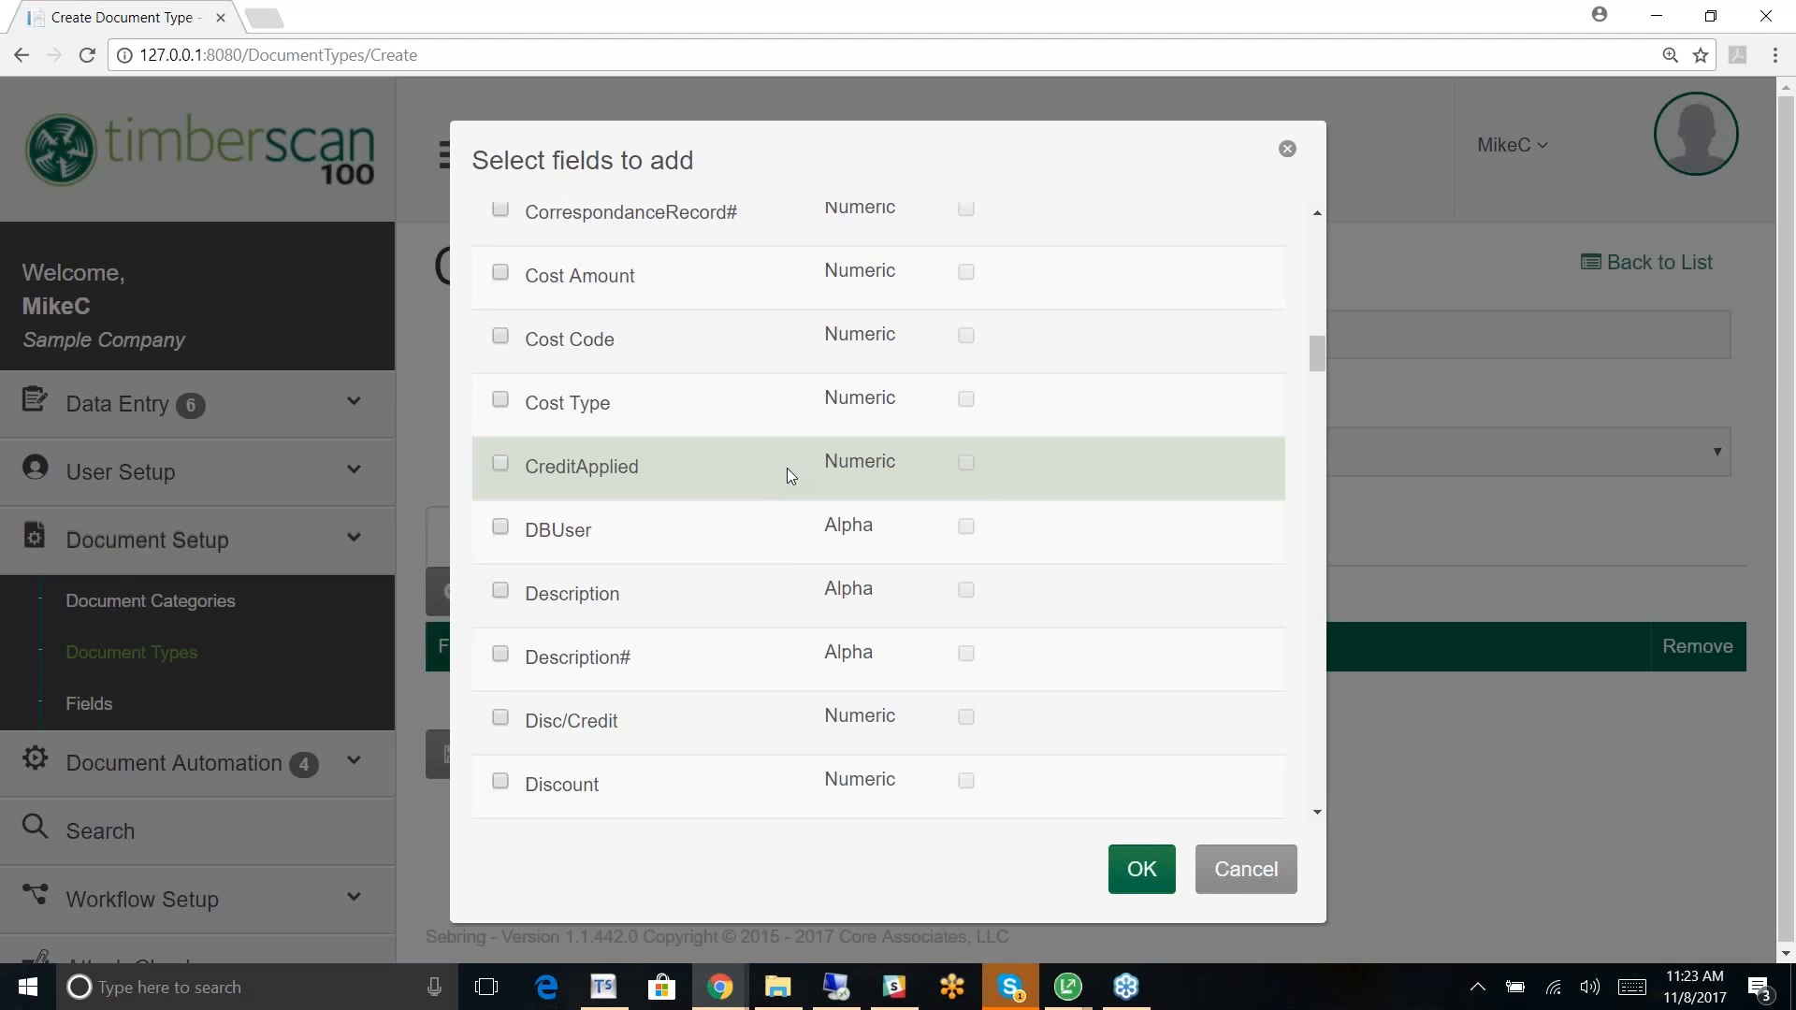
{"action": "scroll", "coordinate": [788, 468], "scroll_direction": "up", "scroll_amount": 5}
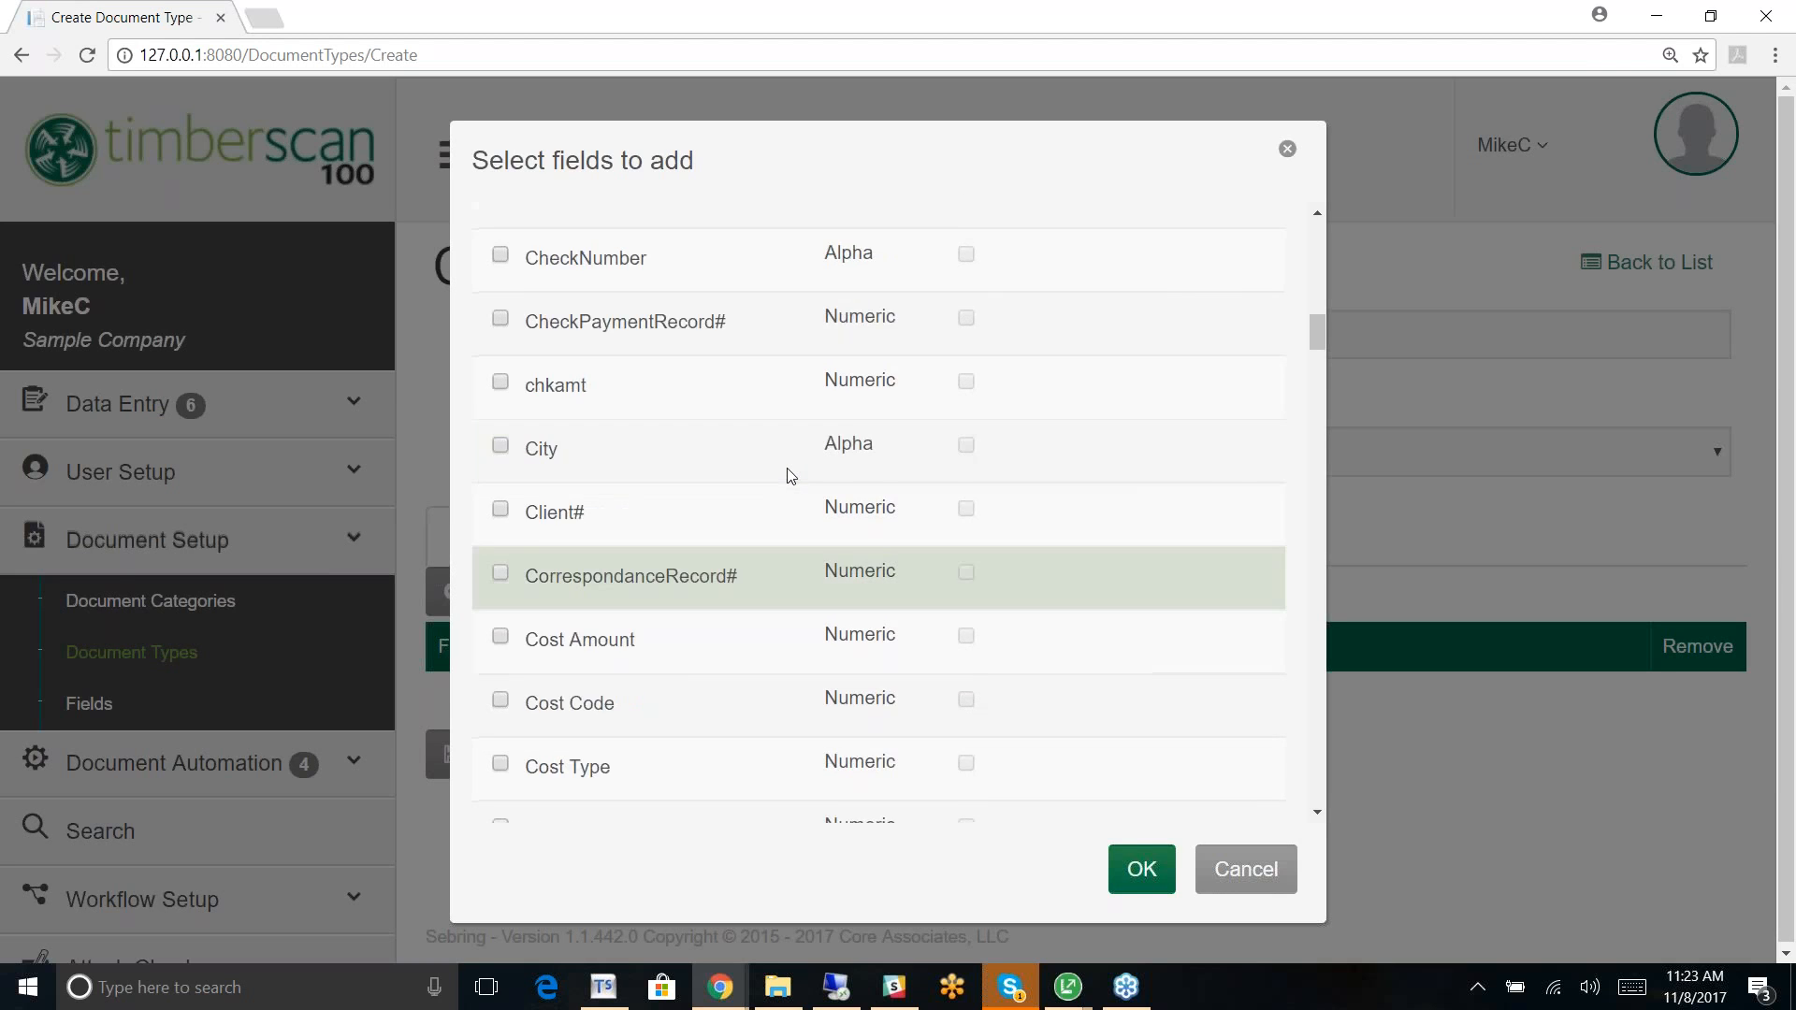
{"action": "scroll", "coordinate": [788, 467], "scroll_direction": "down", "scroll_amount": 2}
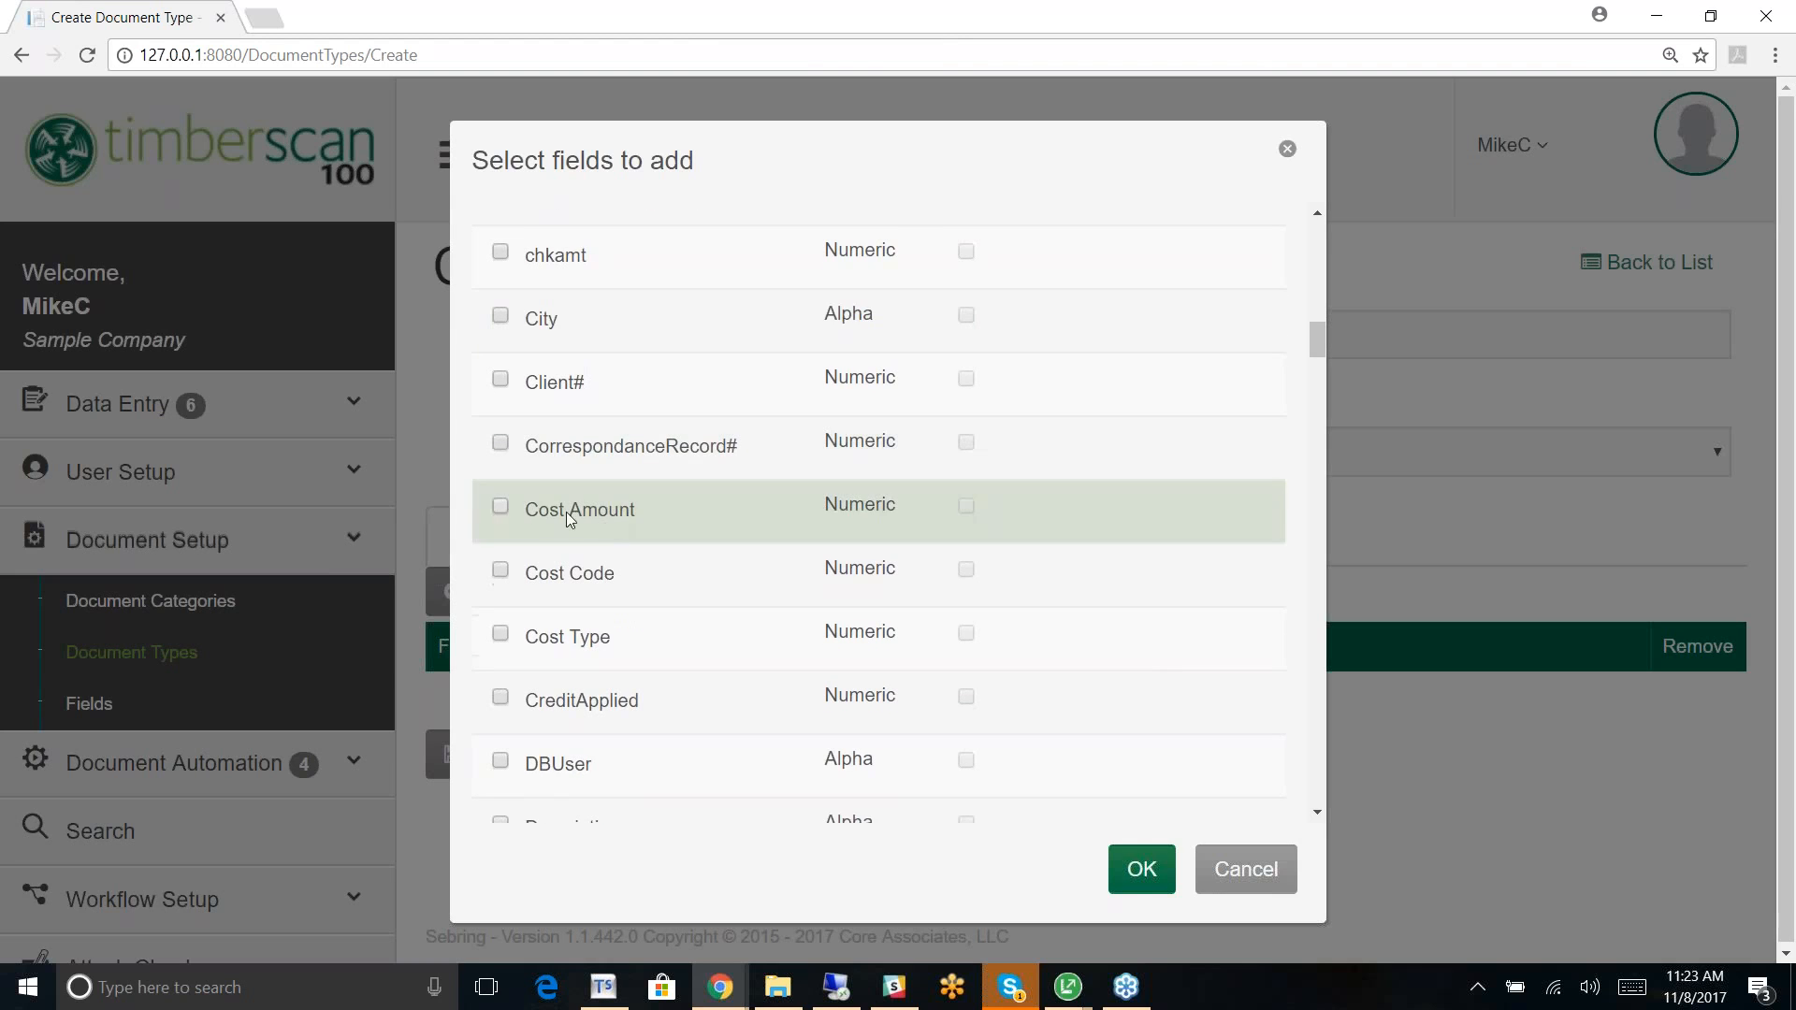
{"action": "left_click", "coordinate": [501, 508]}
{"action": "left_click", "coordinate": [500, 508]}
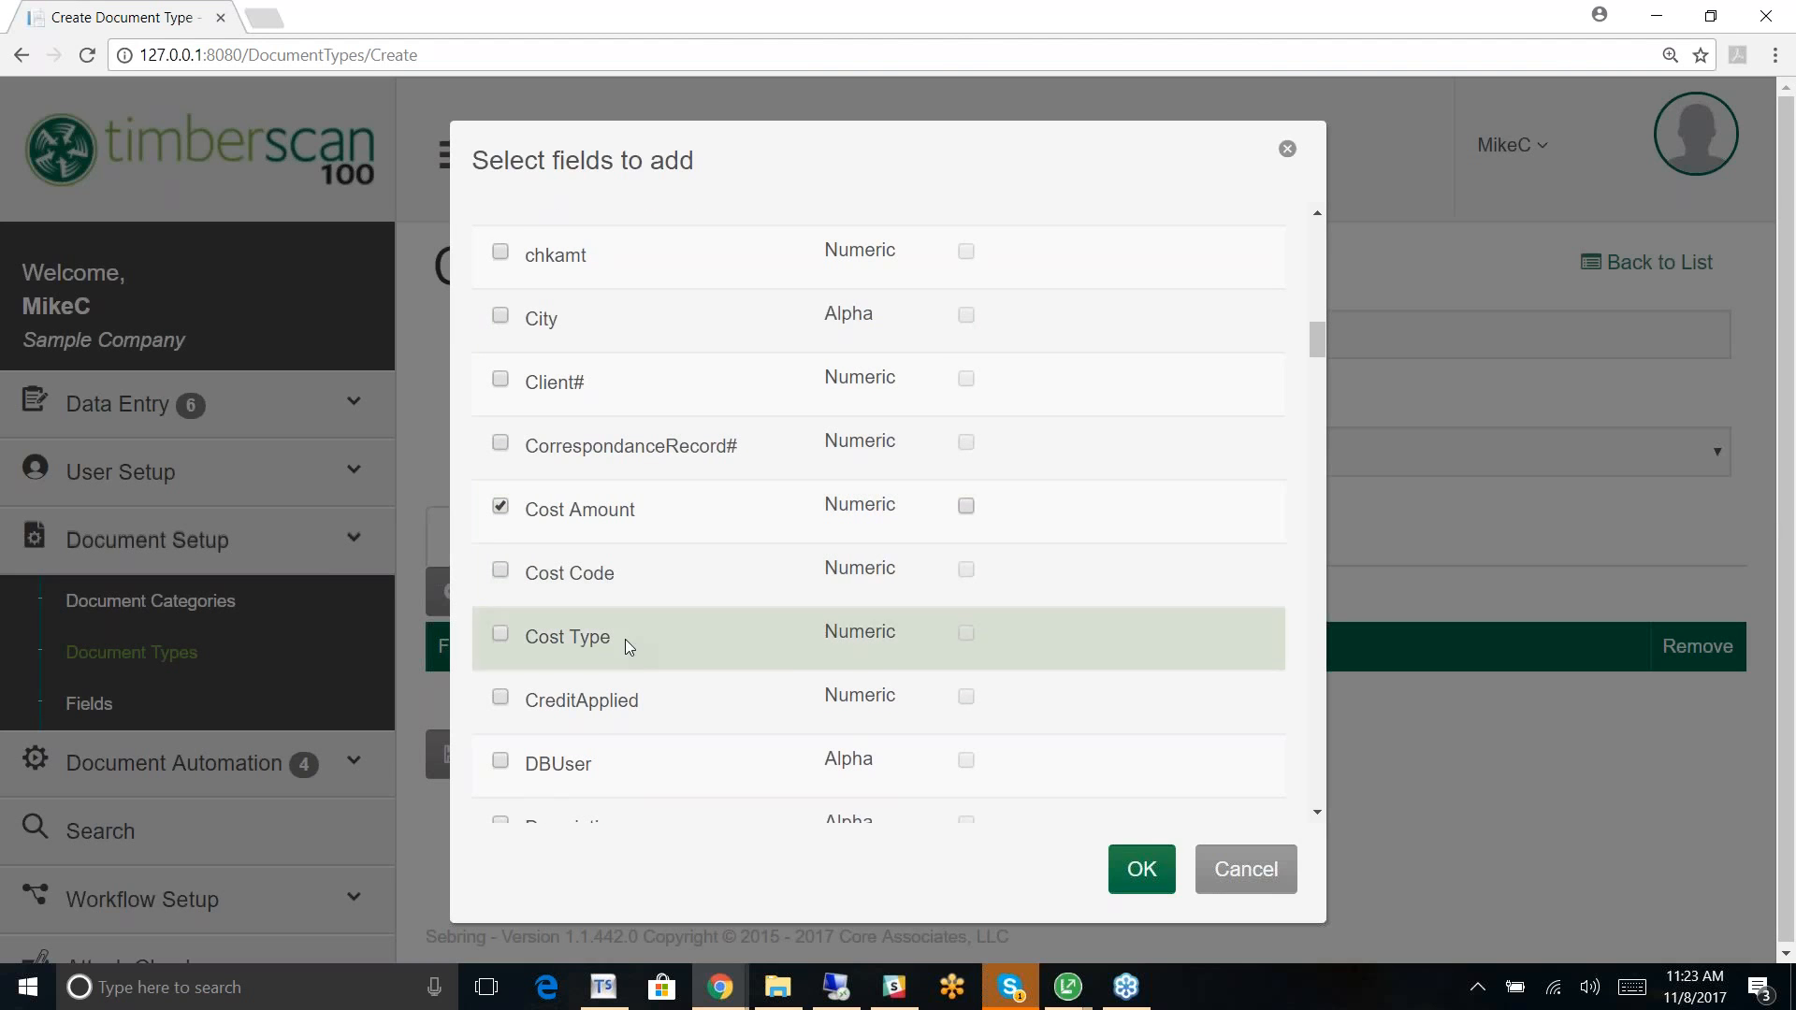
{"action": "scroll", "coordinate": [713, 697], "scroll_direction": "down", "scroll_amount": 5}
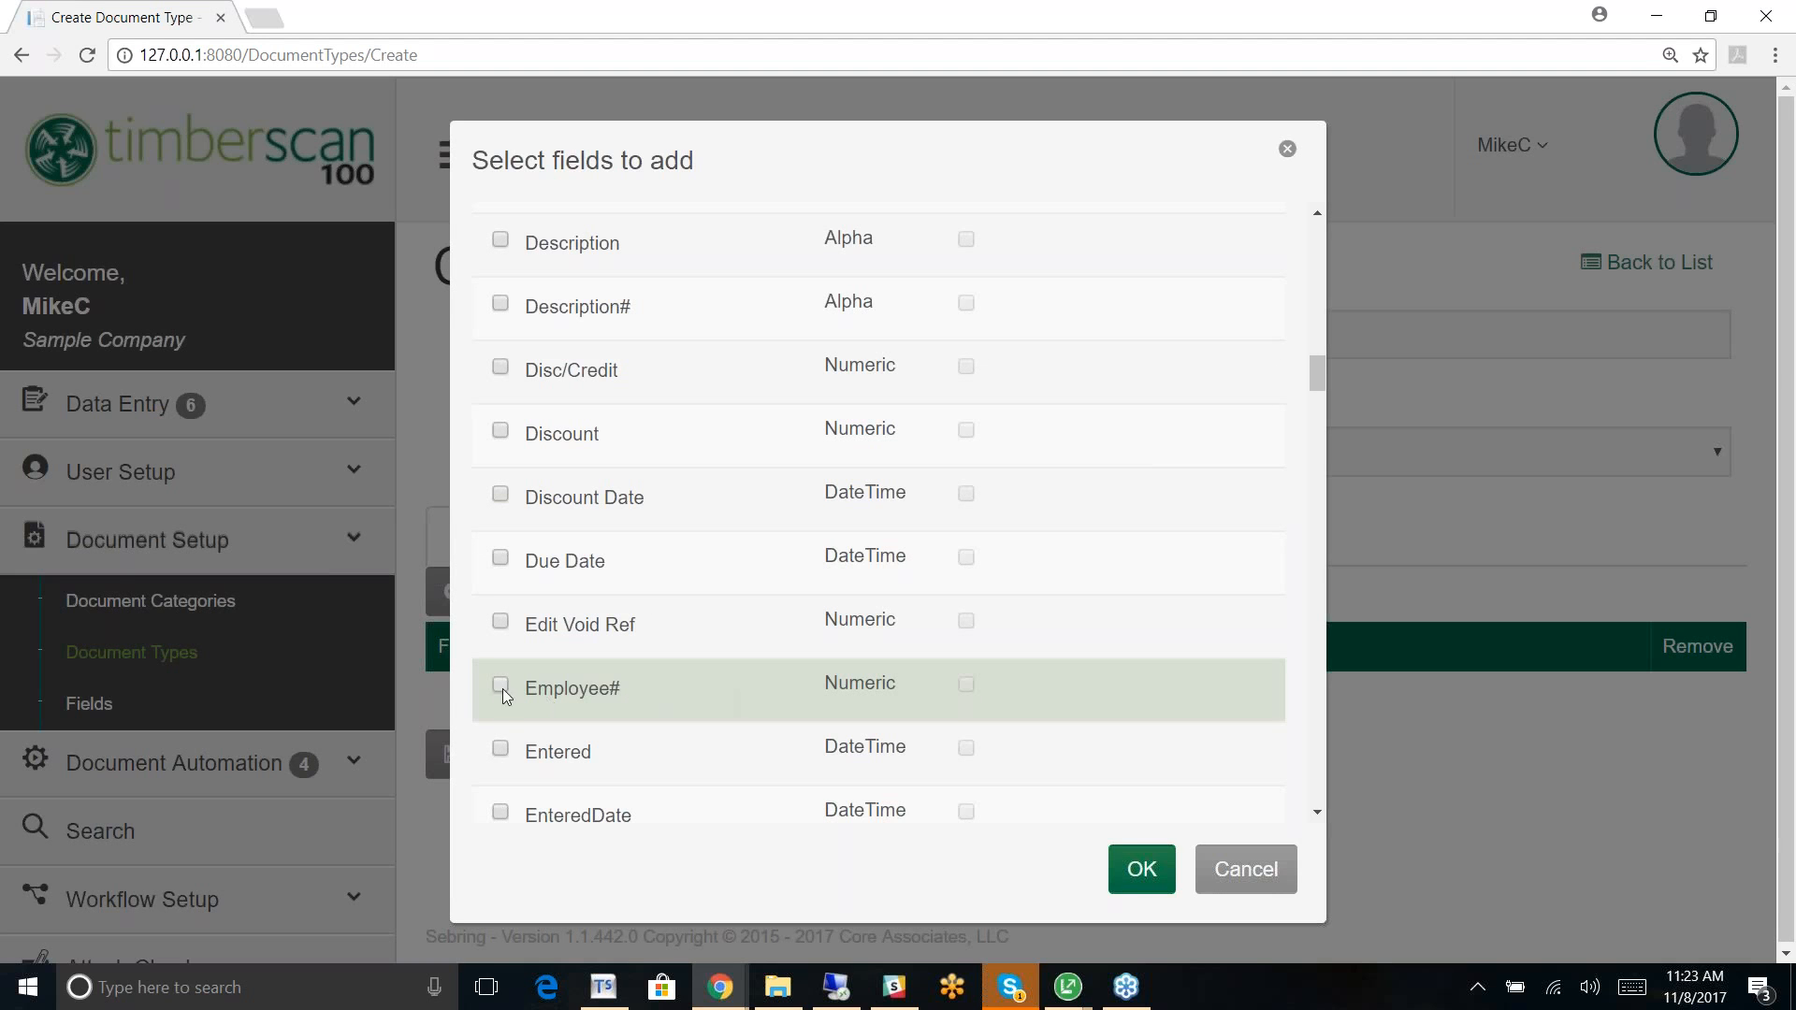
{"action": "left_click", "coordinate": [500, 686]}
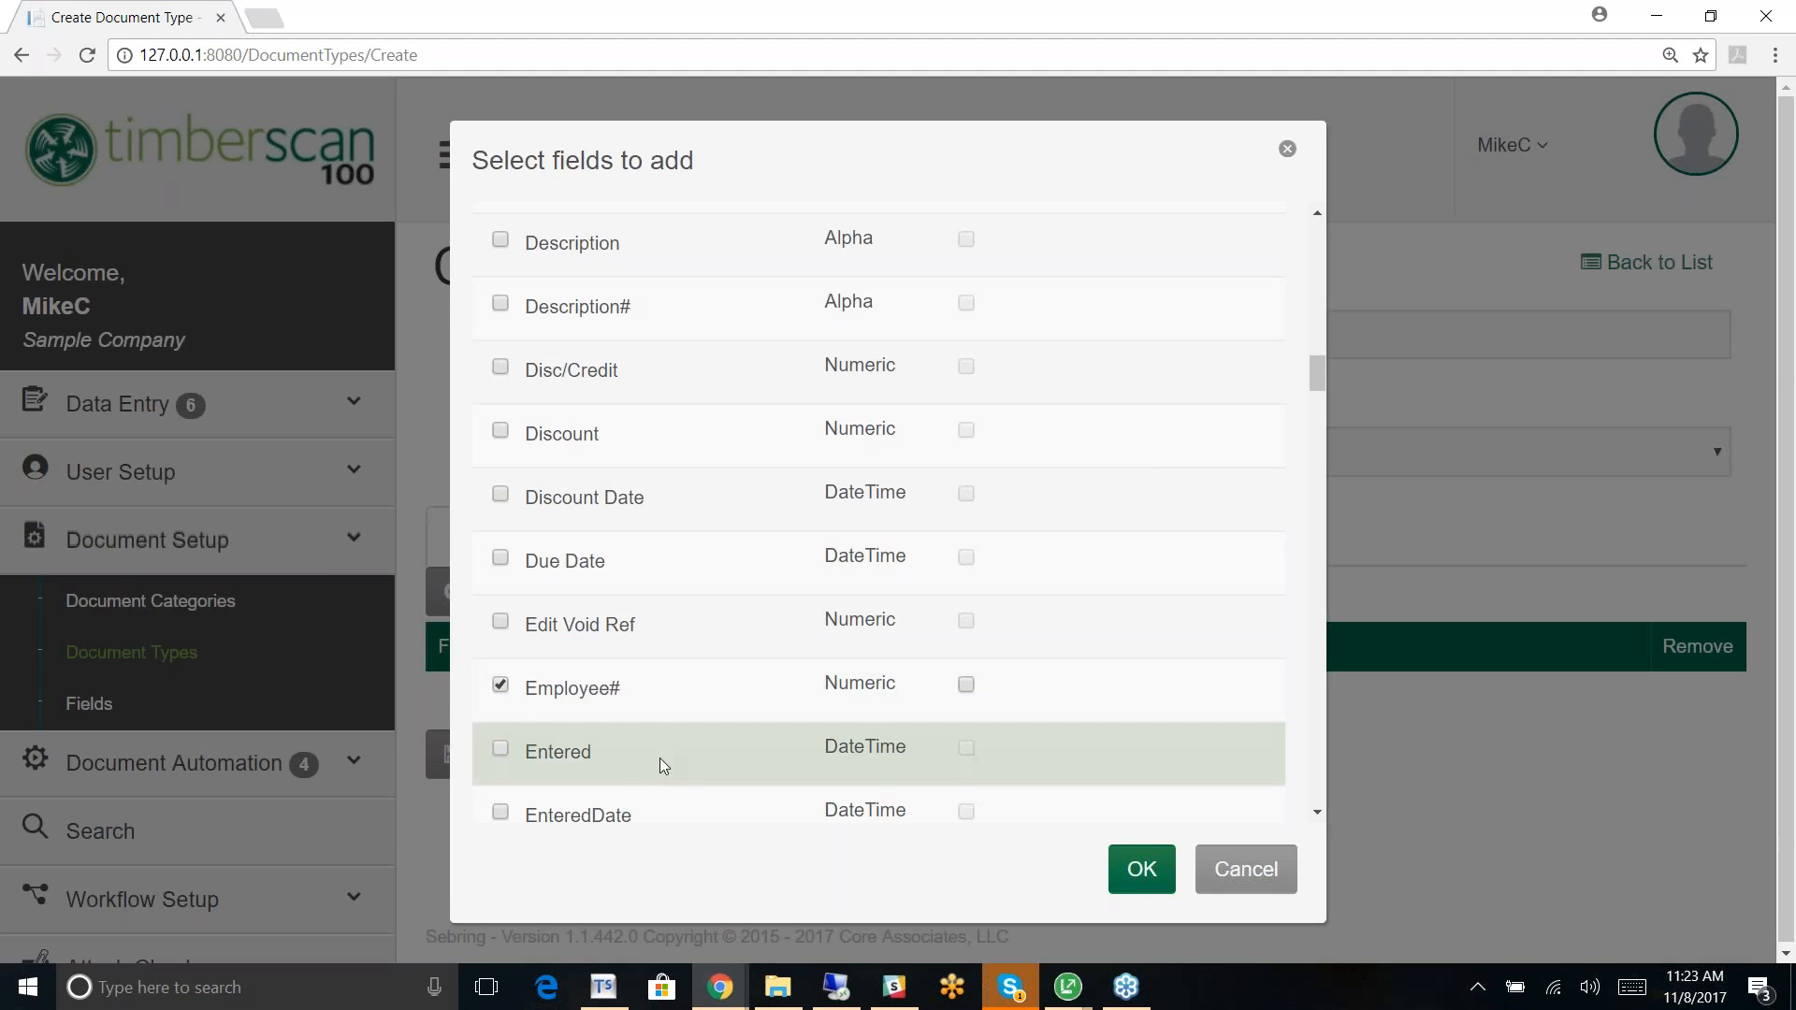
{"action": "left_click", "coordinate": [1140, 872]}
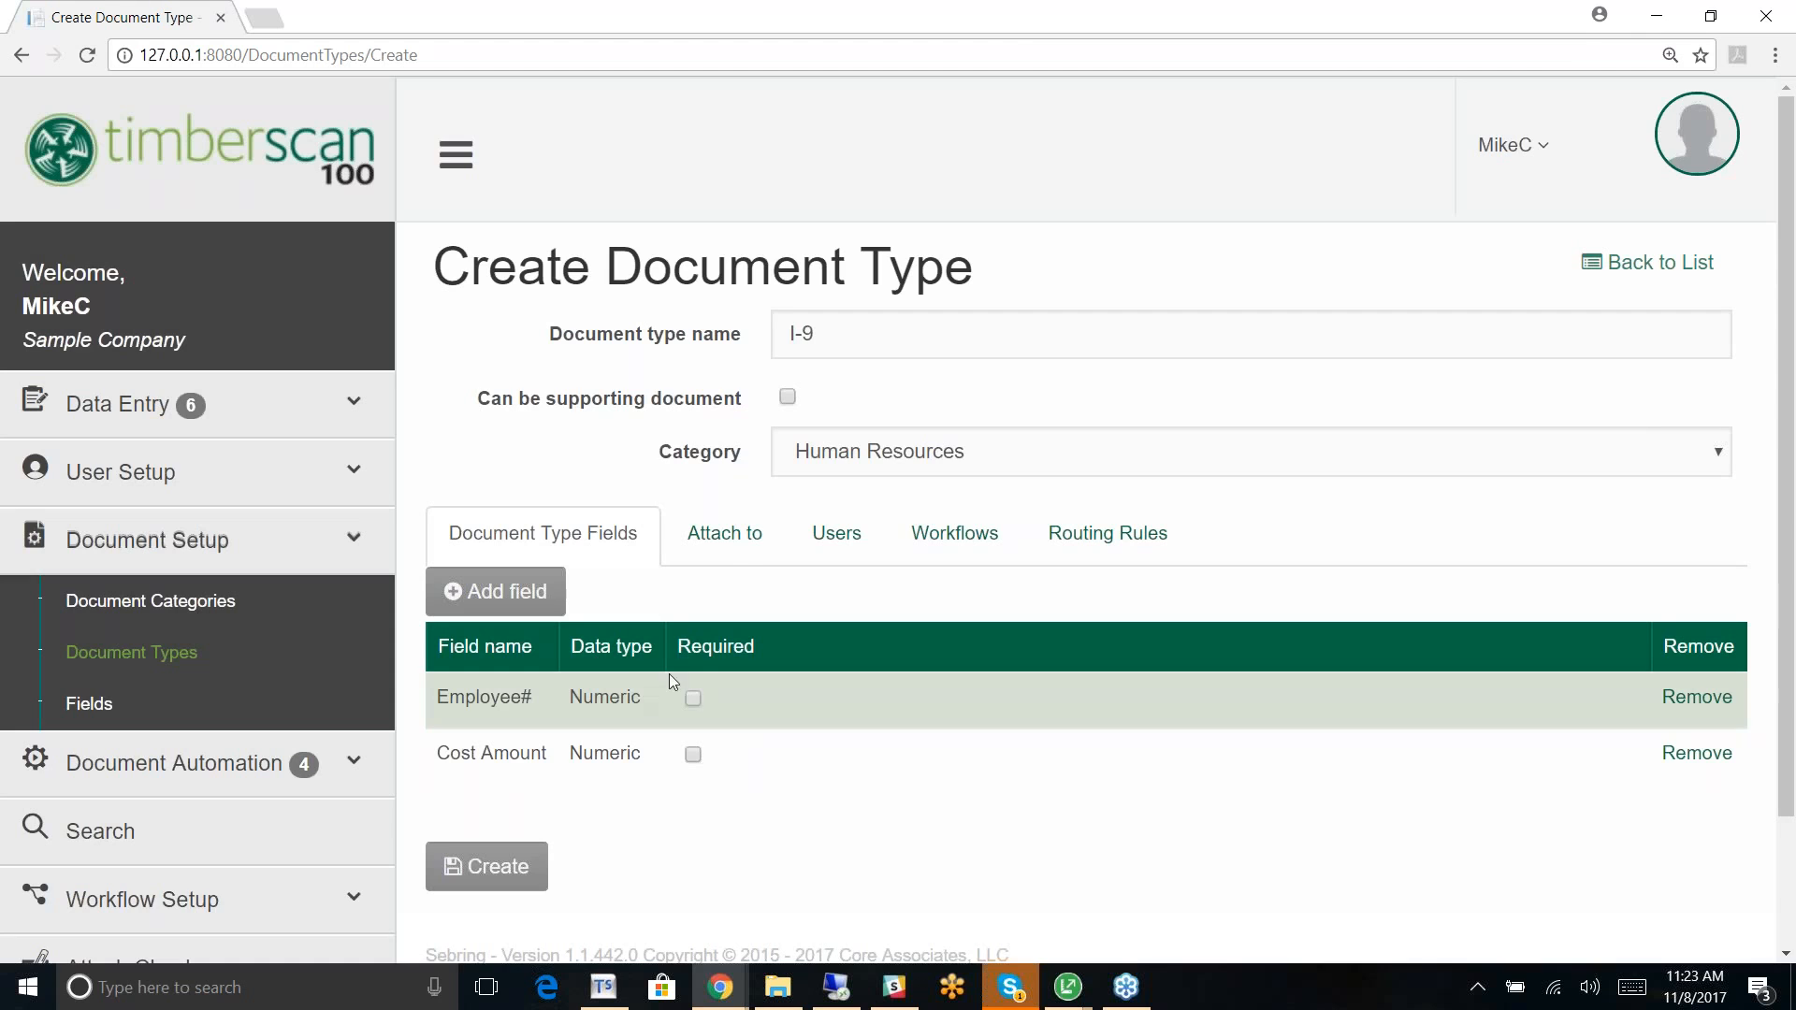
Step: Set the I-9 document type to attach to the Payroll Record
{"action": "left_click", "coordinate": [726, 535]}
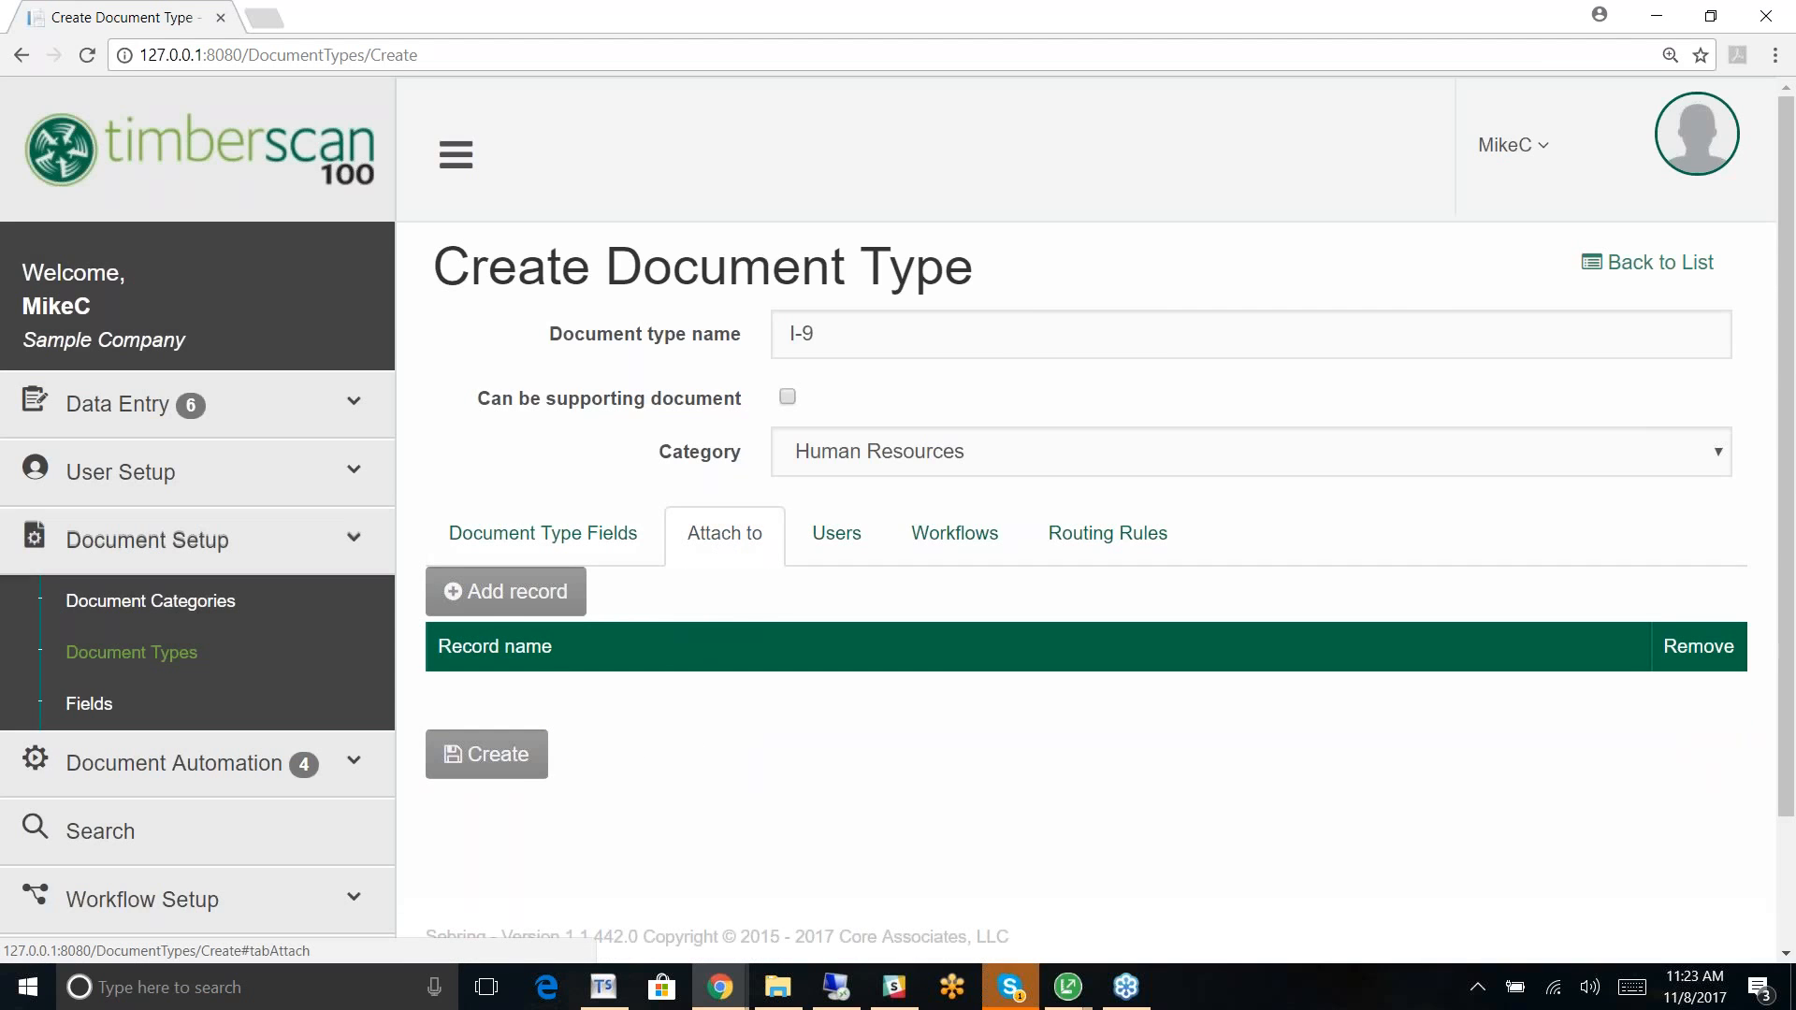
{"action": "left_click", "coordinate": [454, 596]}
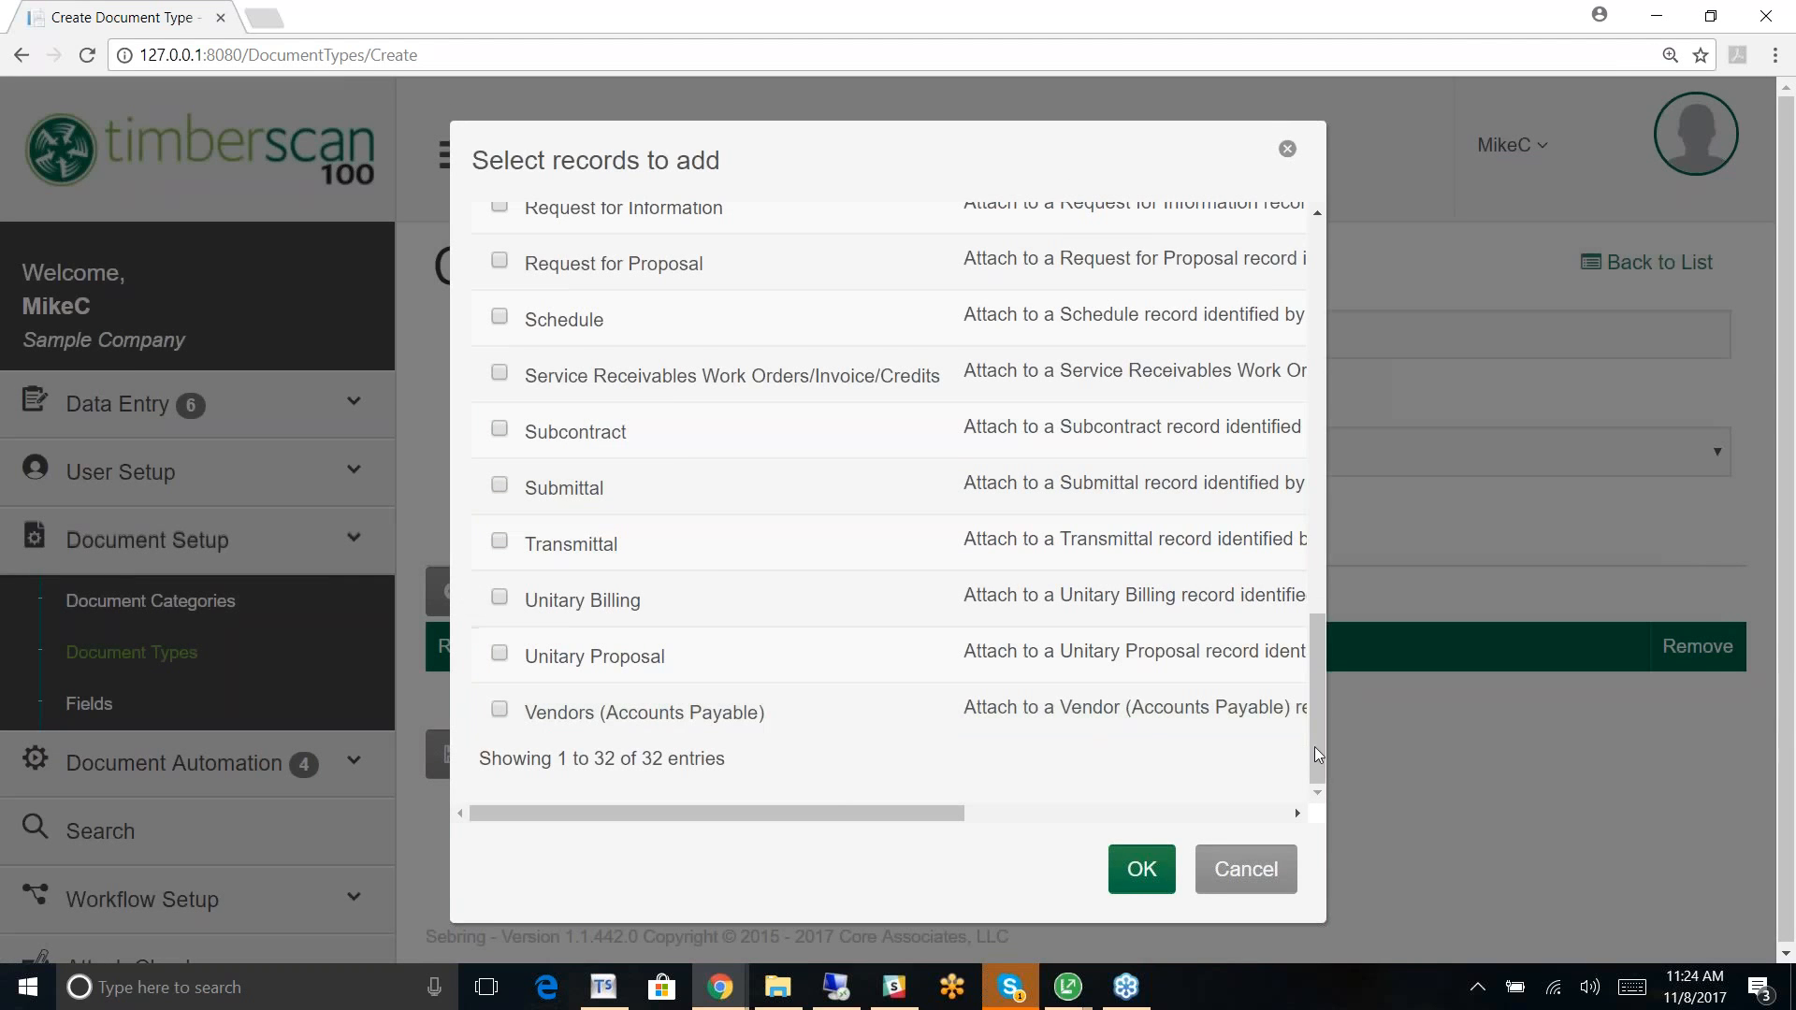
{"action": "left_click_drag", "start_coordinate": [1325, 762], "coordinate": [1298, 332]}
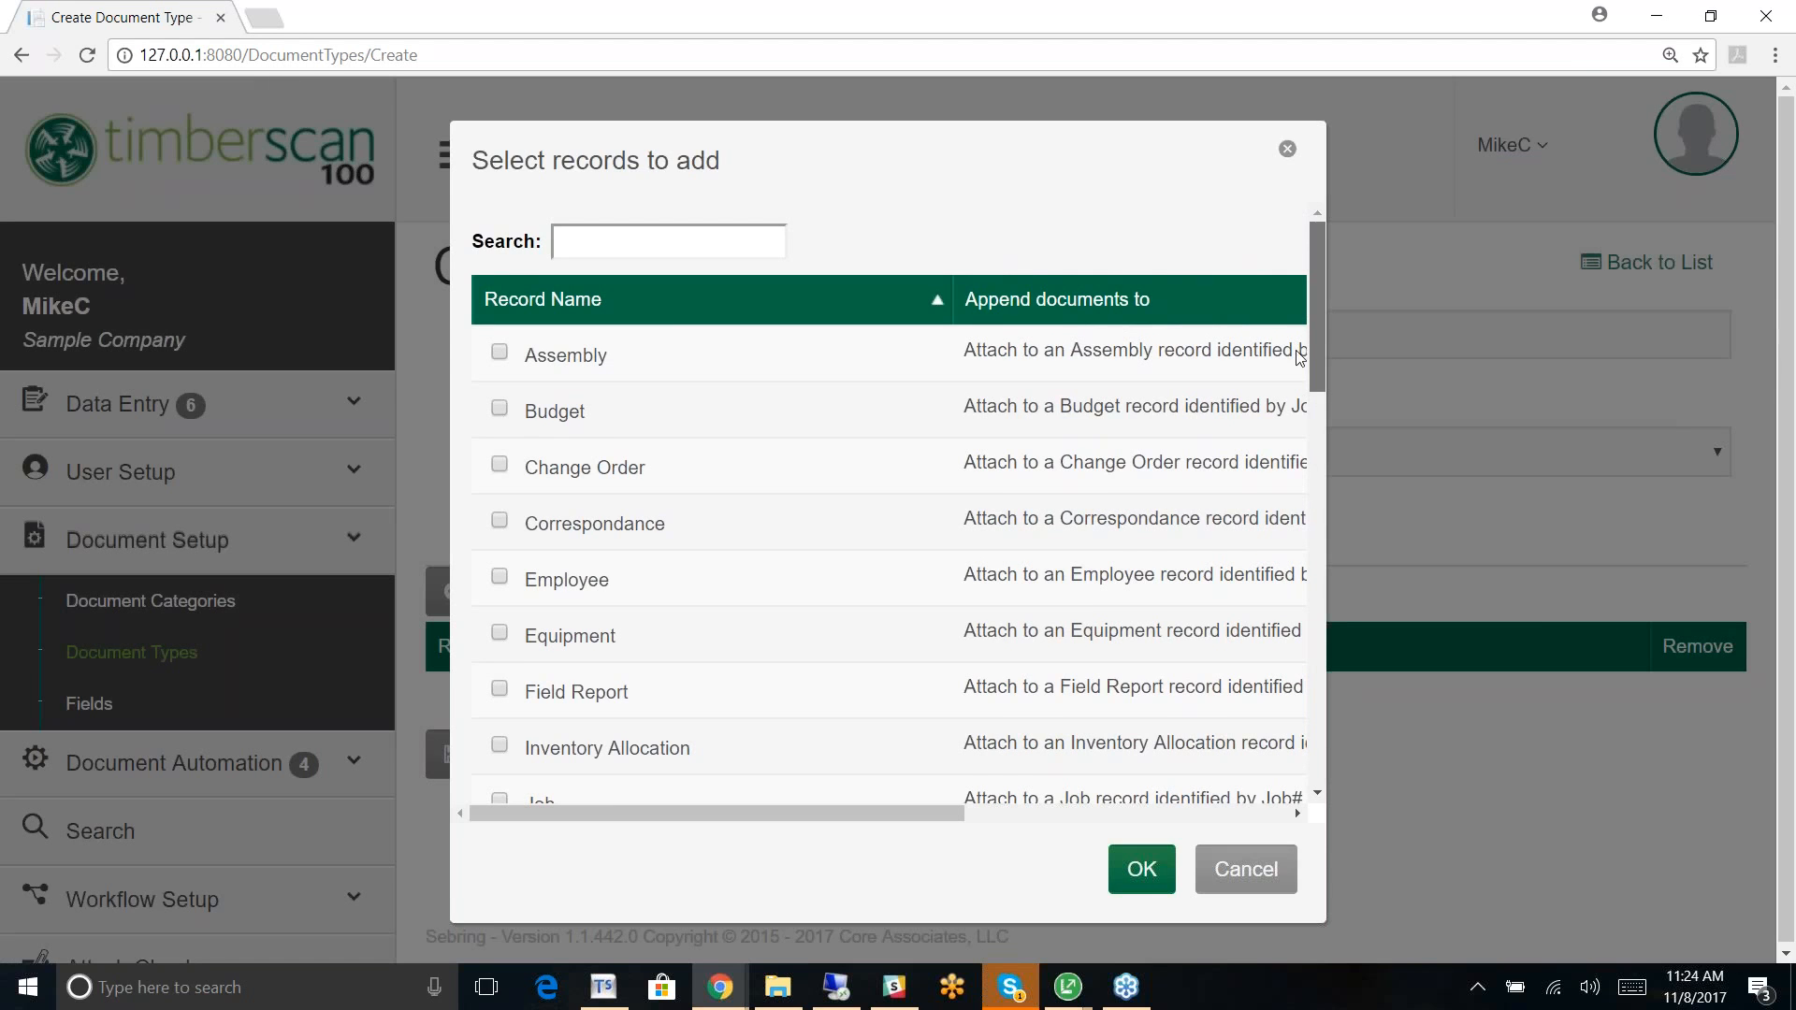
{"action": "left_click_drag", "start_coordinate": [1306, 388], "coordinate": [1354, 526]}
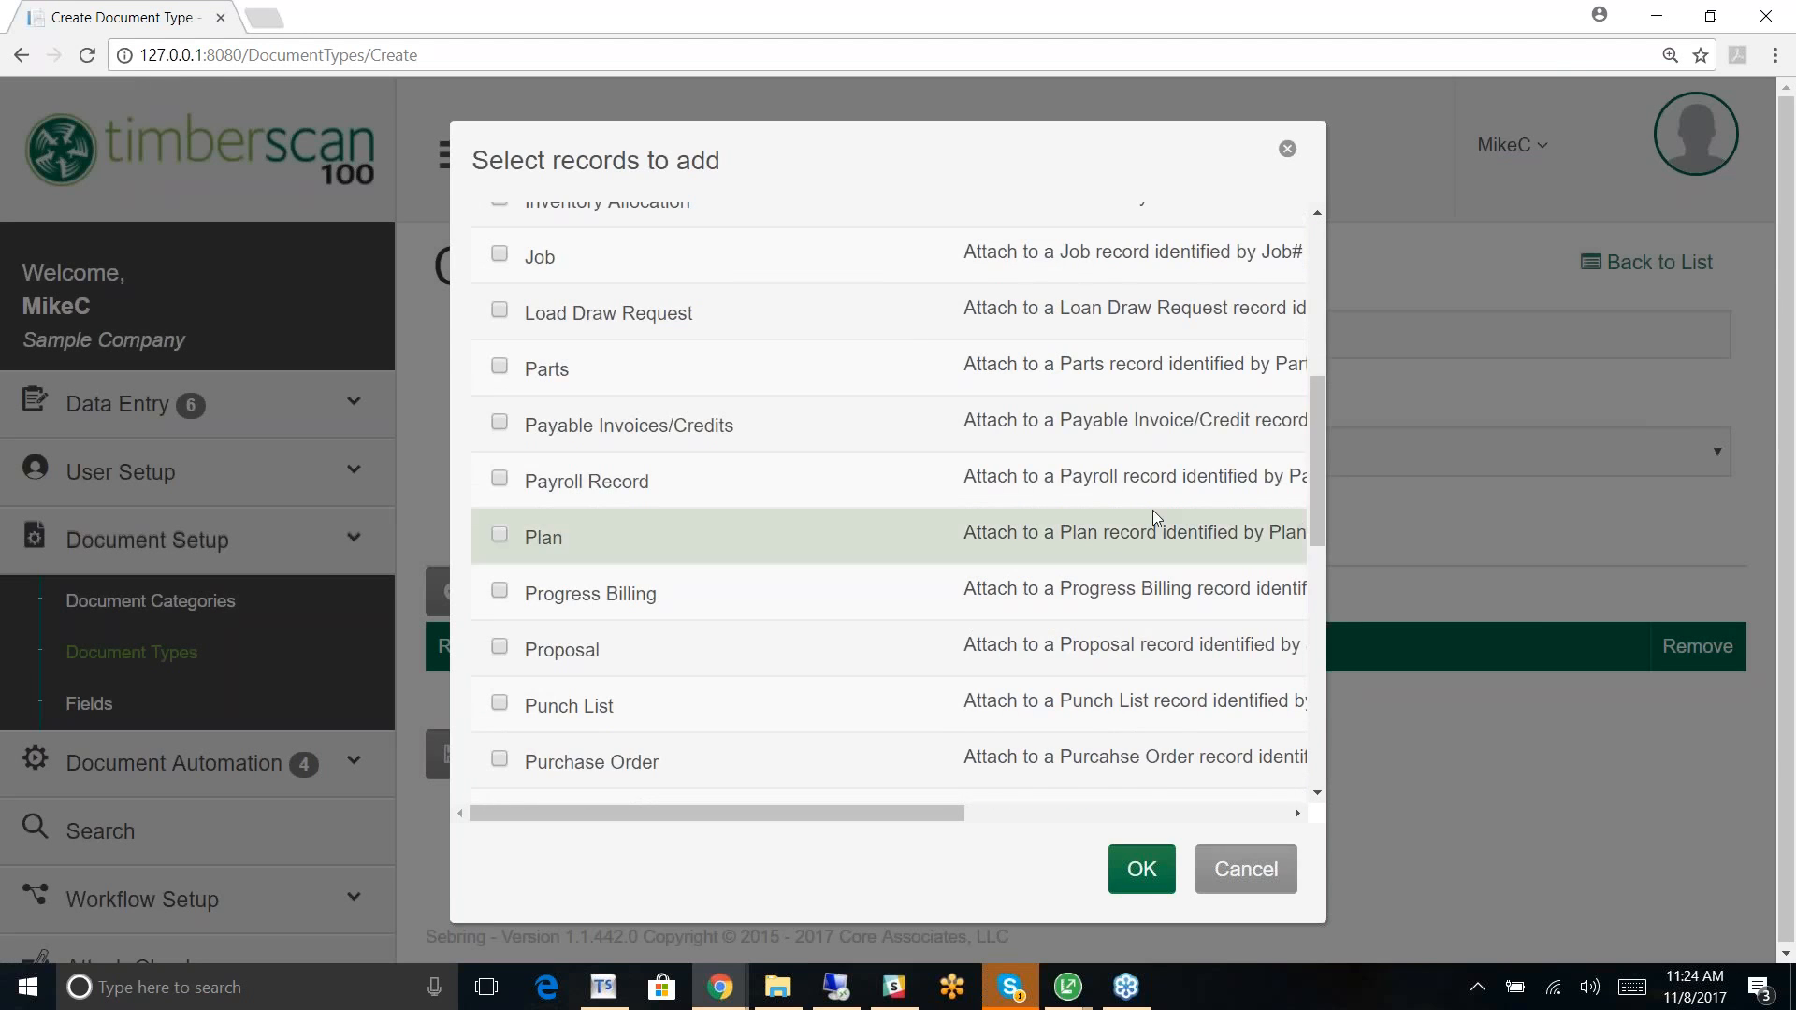
{"action": "left_click", "coordinate": [499, 478]}
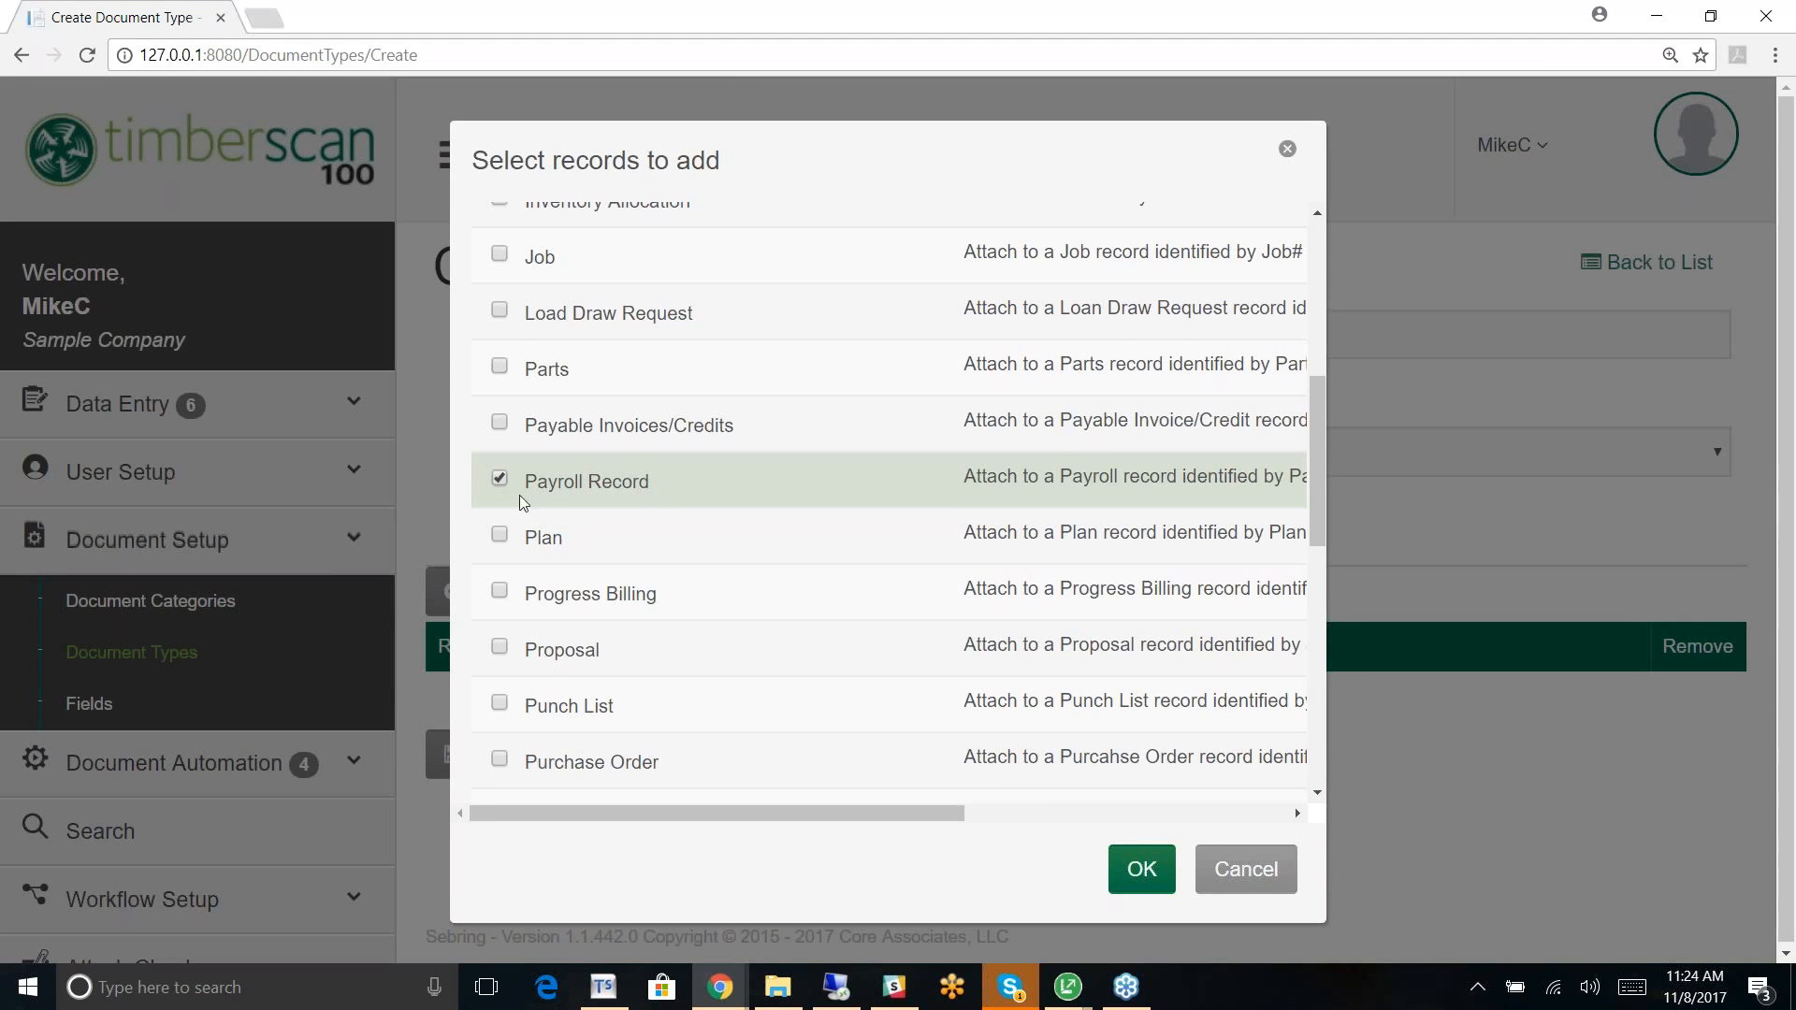
{"action": "left_click", "coordinate": [1141, 866]}
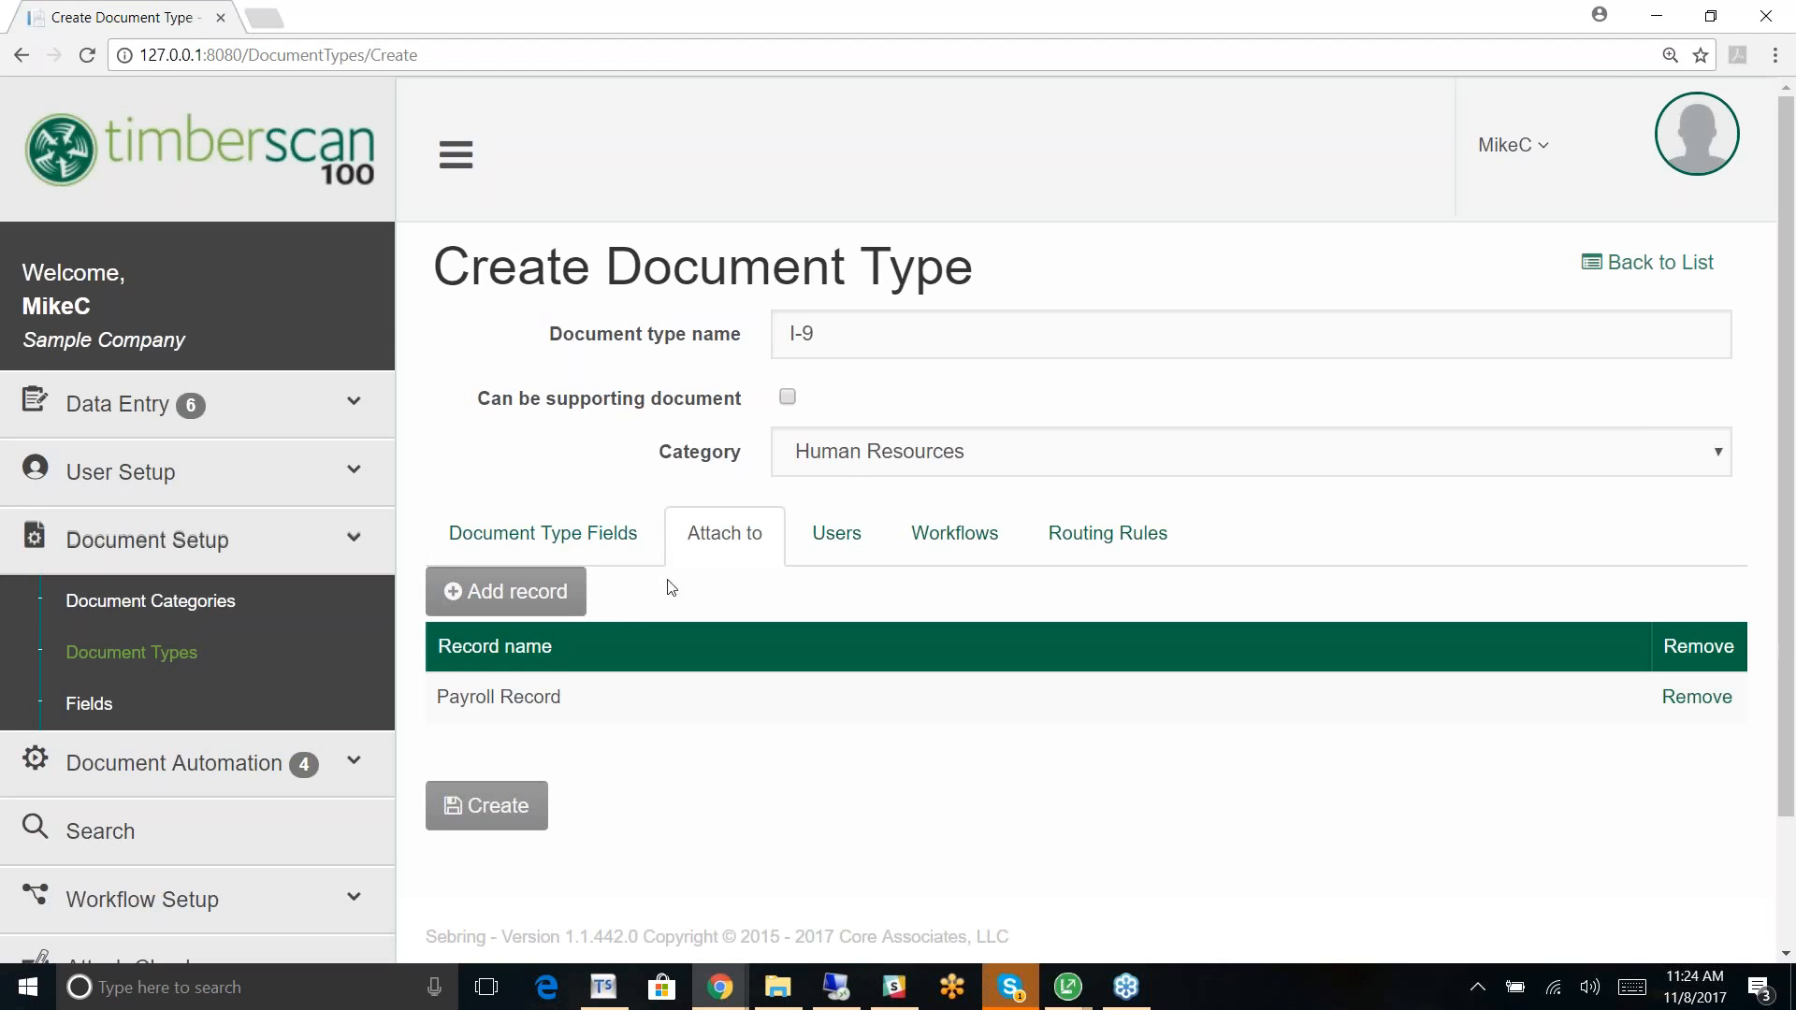
Step: Assign the listed user to the I-9 document type
{"action": "left_click", "coordinate": [841, 540]}
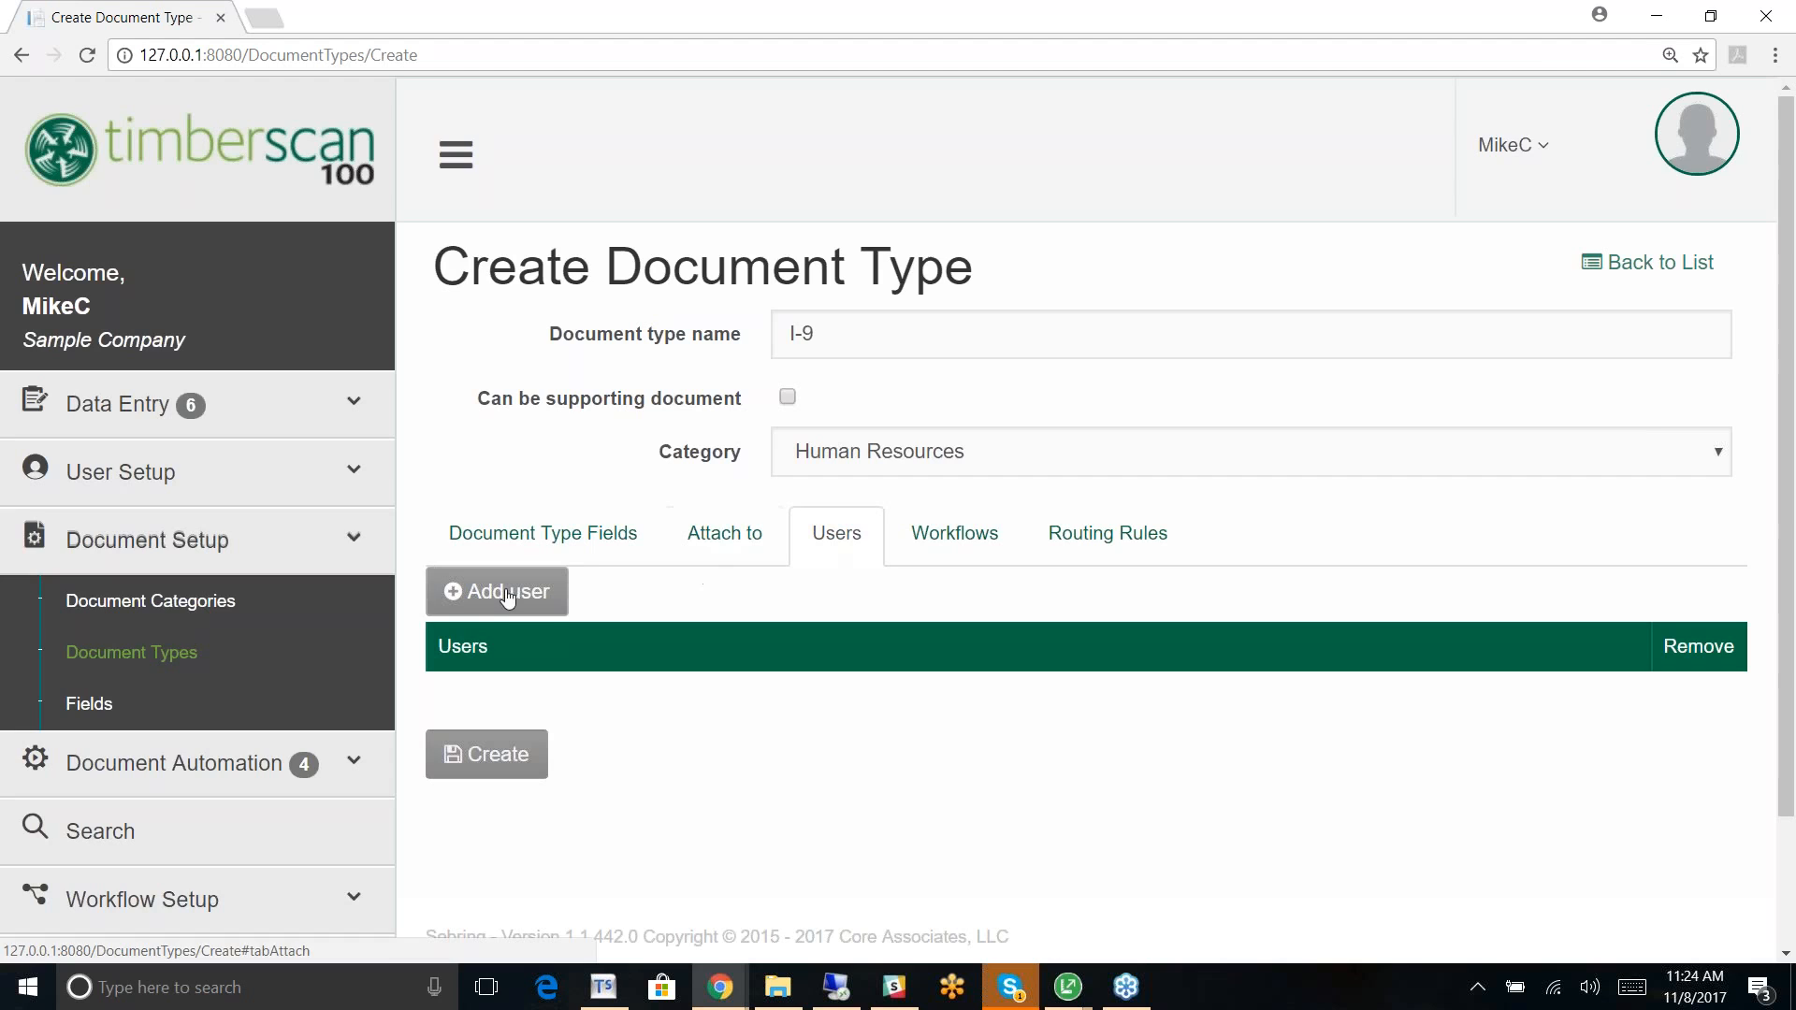
{"action": "left_click", "coordinate": [475, 586]}
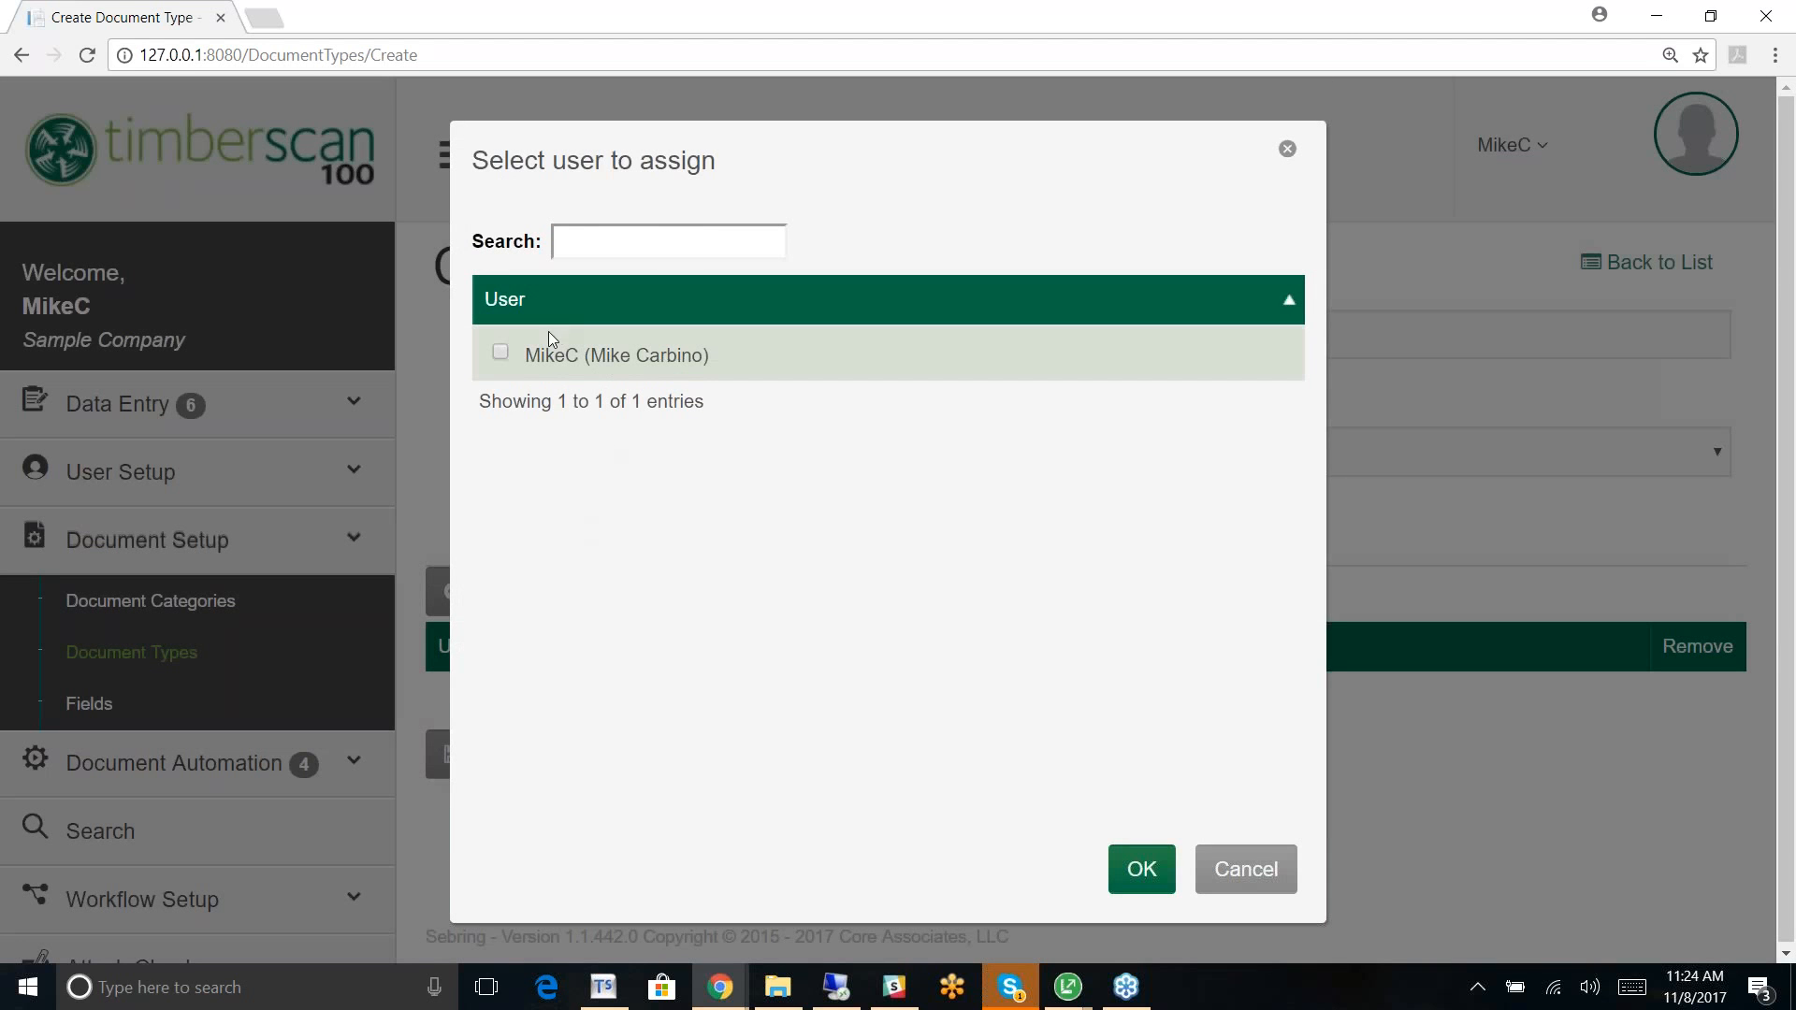
{"action": "left_click", "coordinate": [501, 352]}
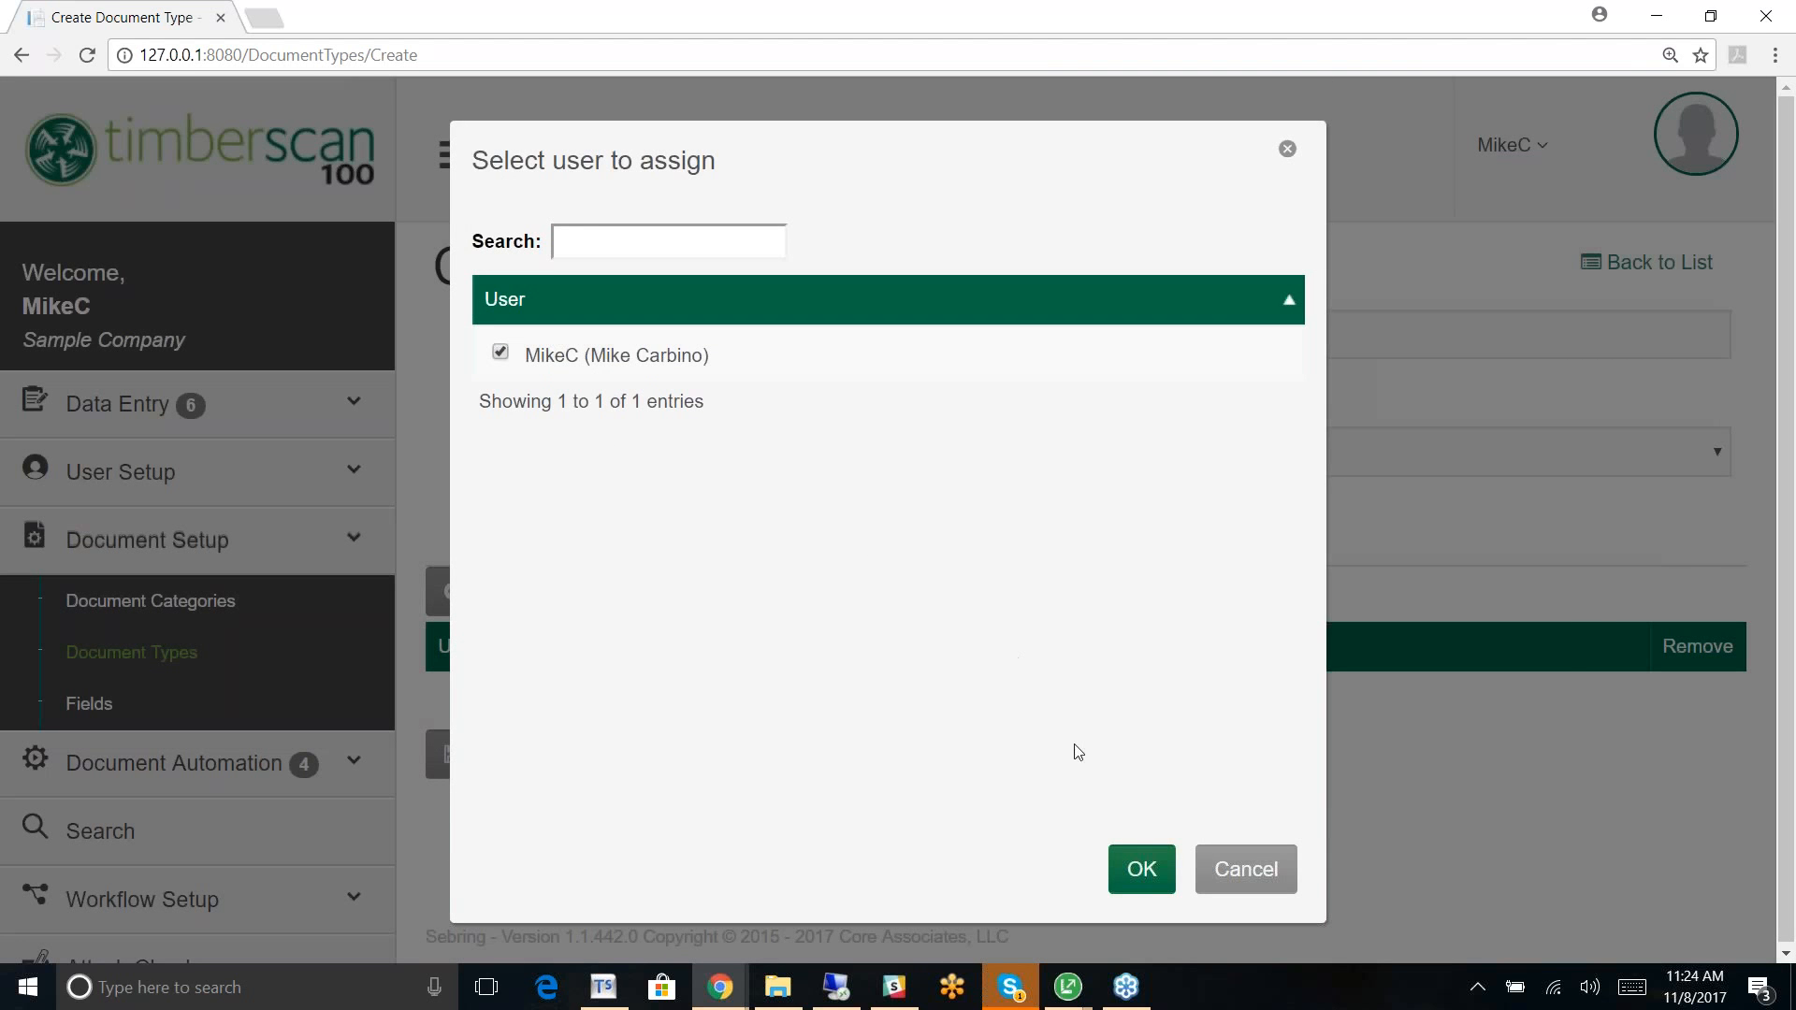
{"action": "left_click", "coordinate": [1137, 872]}
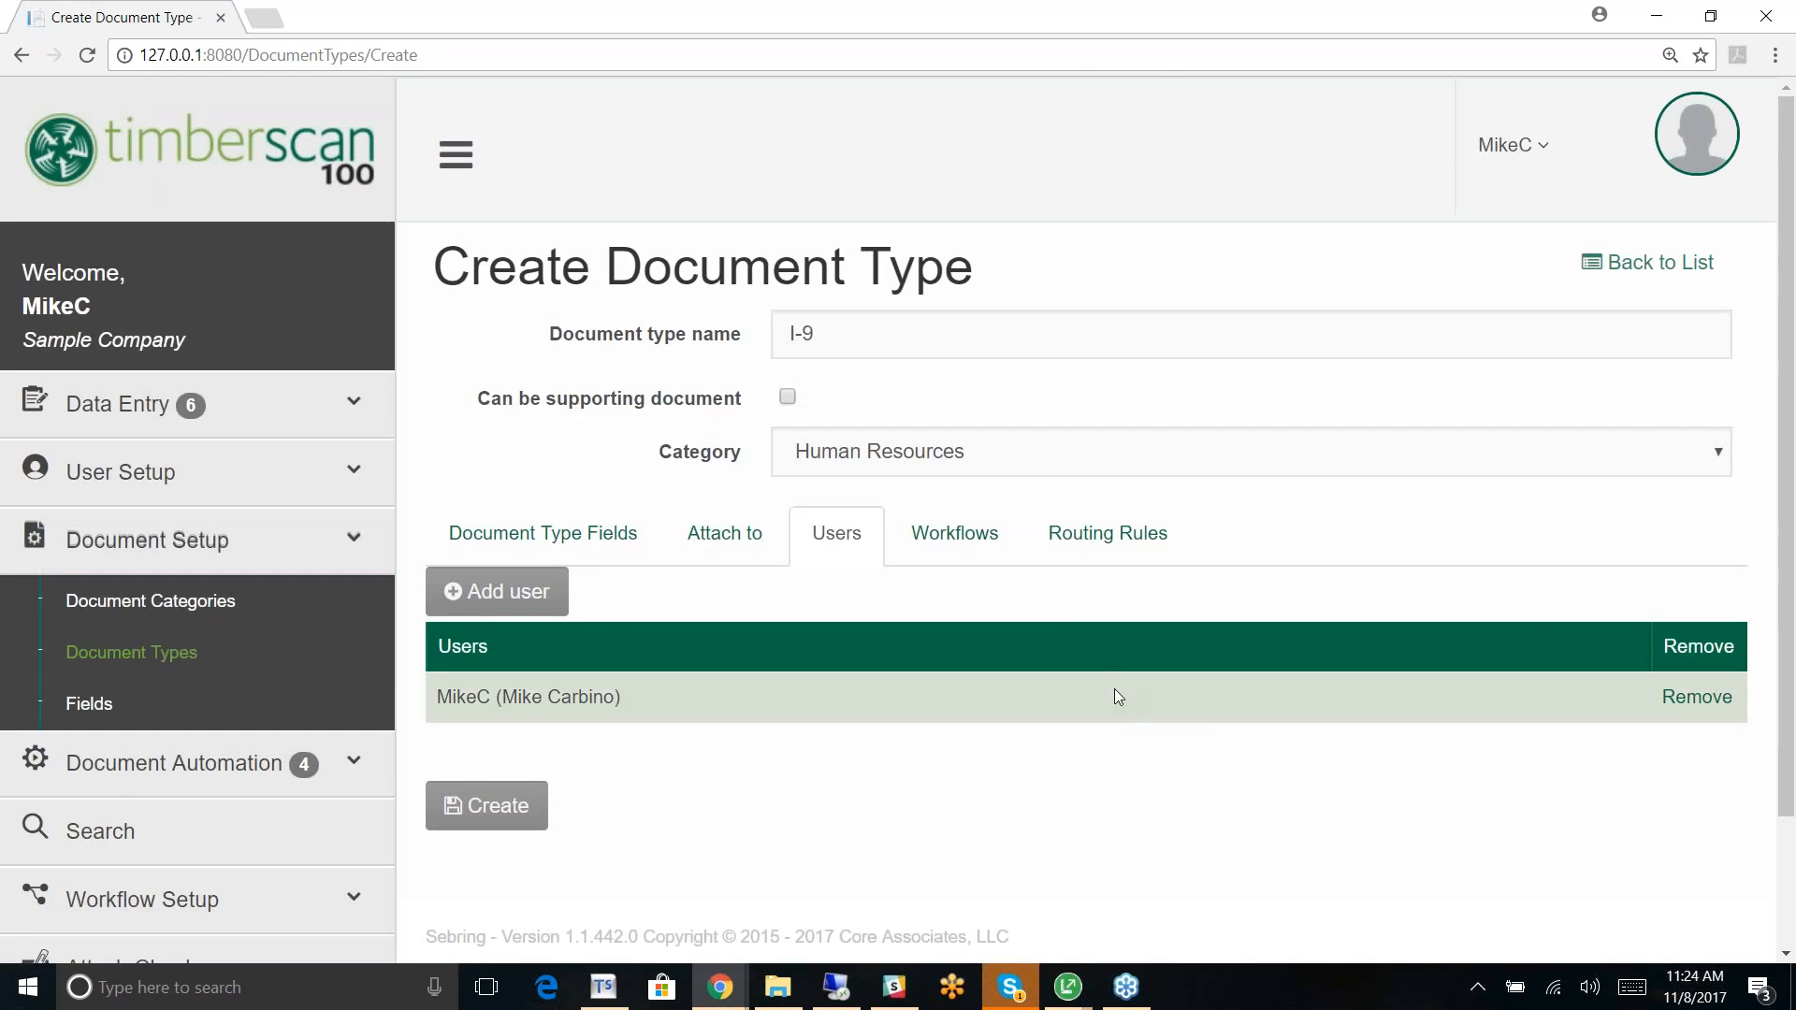
Step: Add the Doc Workflow to the I-9 document type's workflows
{"action": "left_click", "coordinate": [949, 535]}
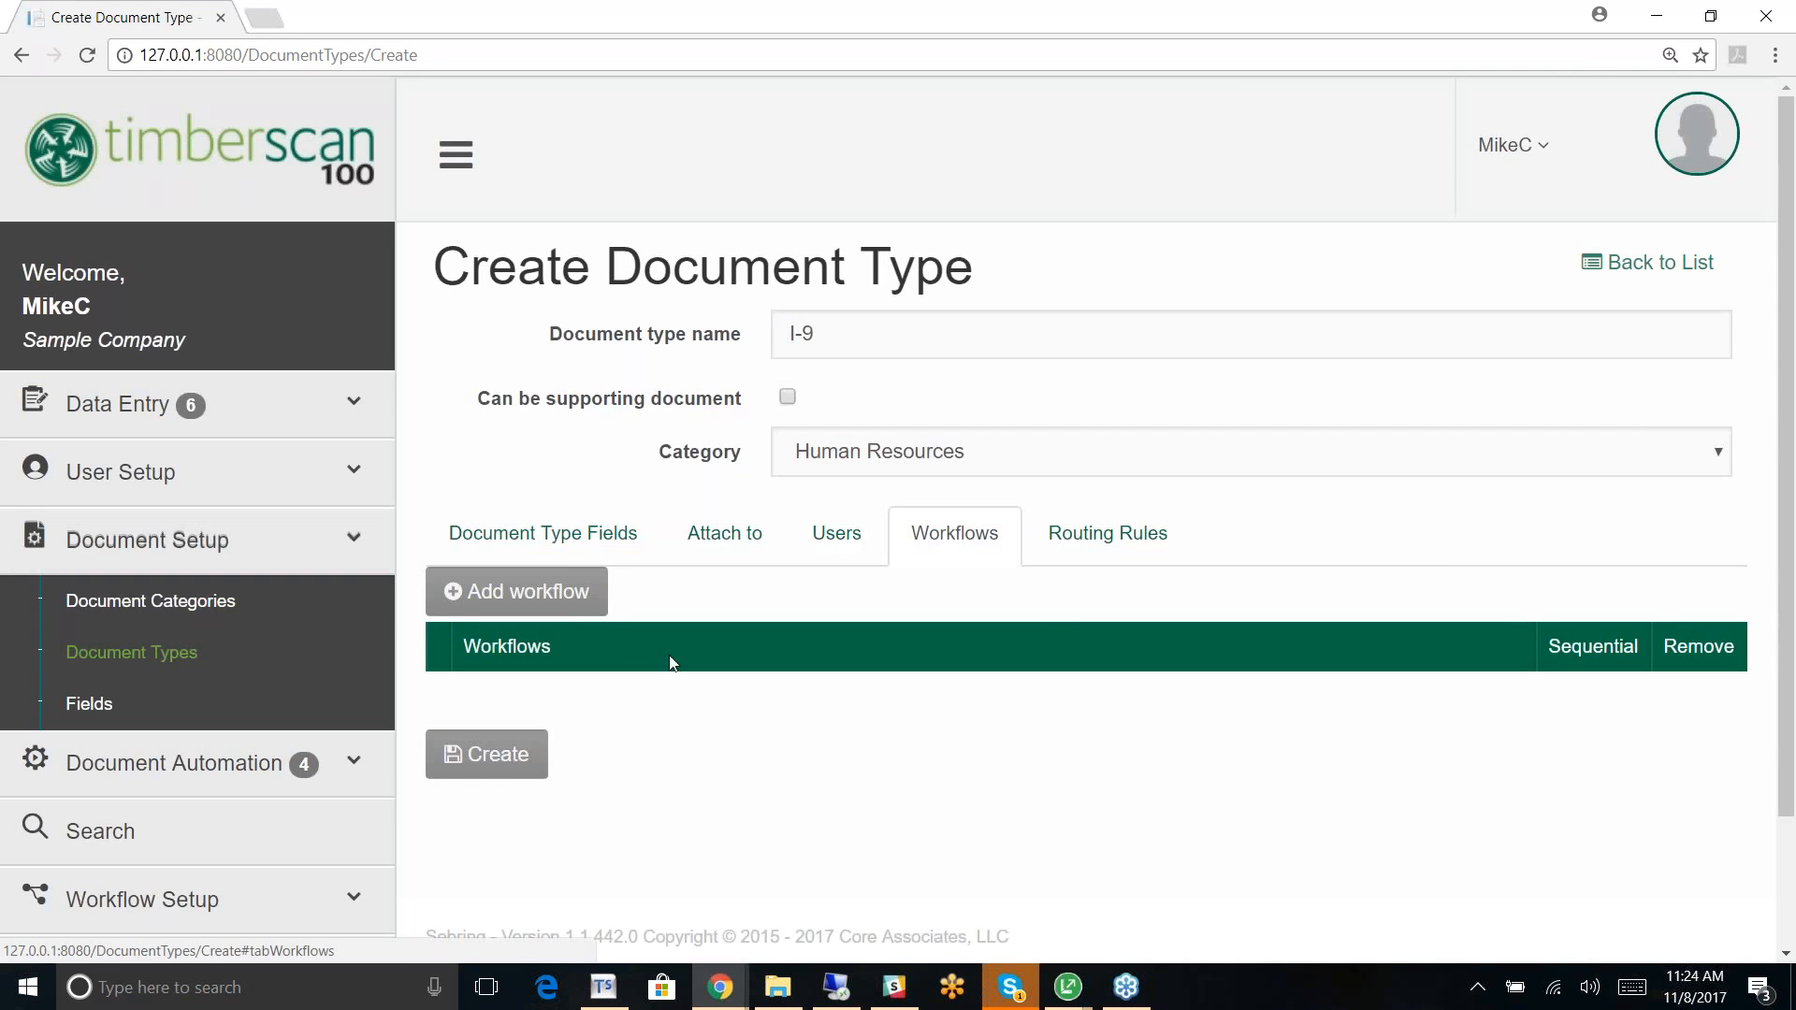
{"action": "left_click", "coordinate": [453, 604]}
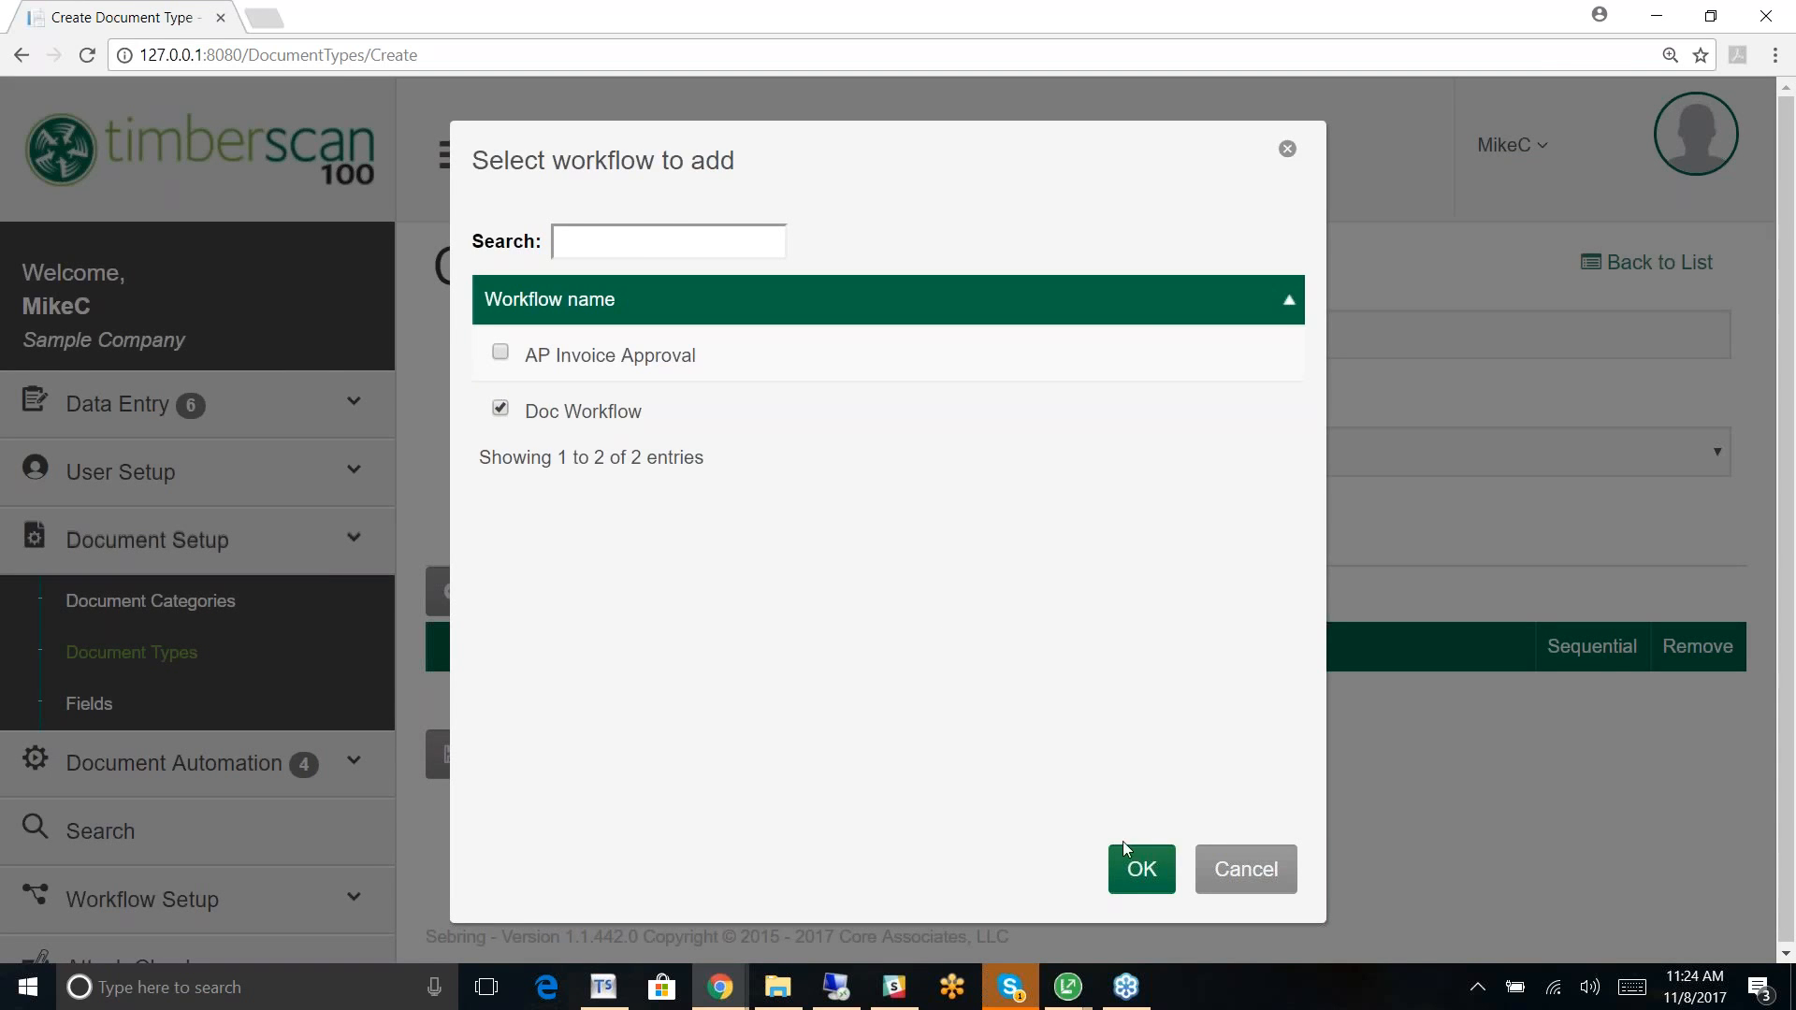
{"action": "left_click", "coordinate": [1133, 871]}
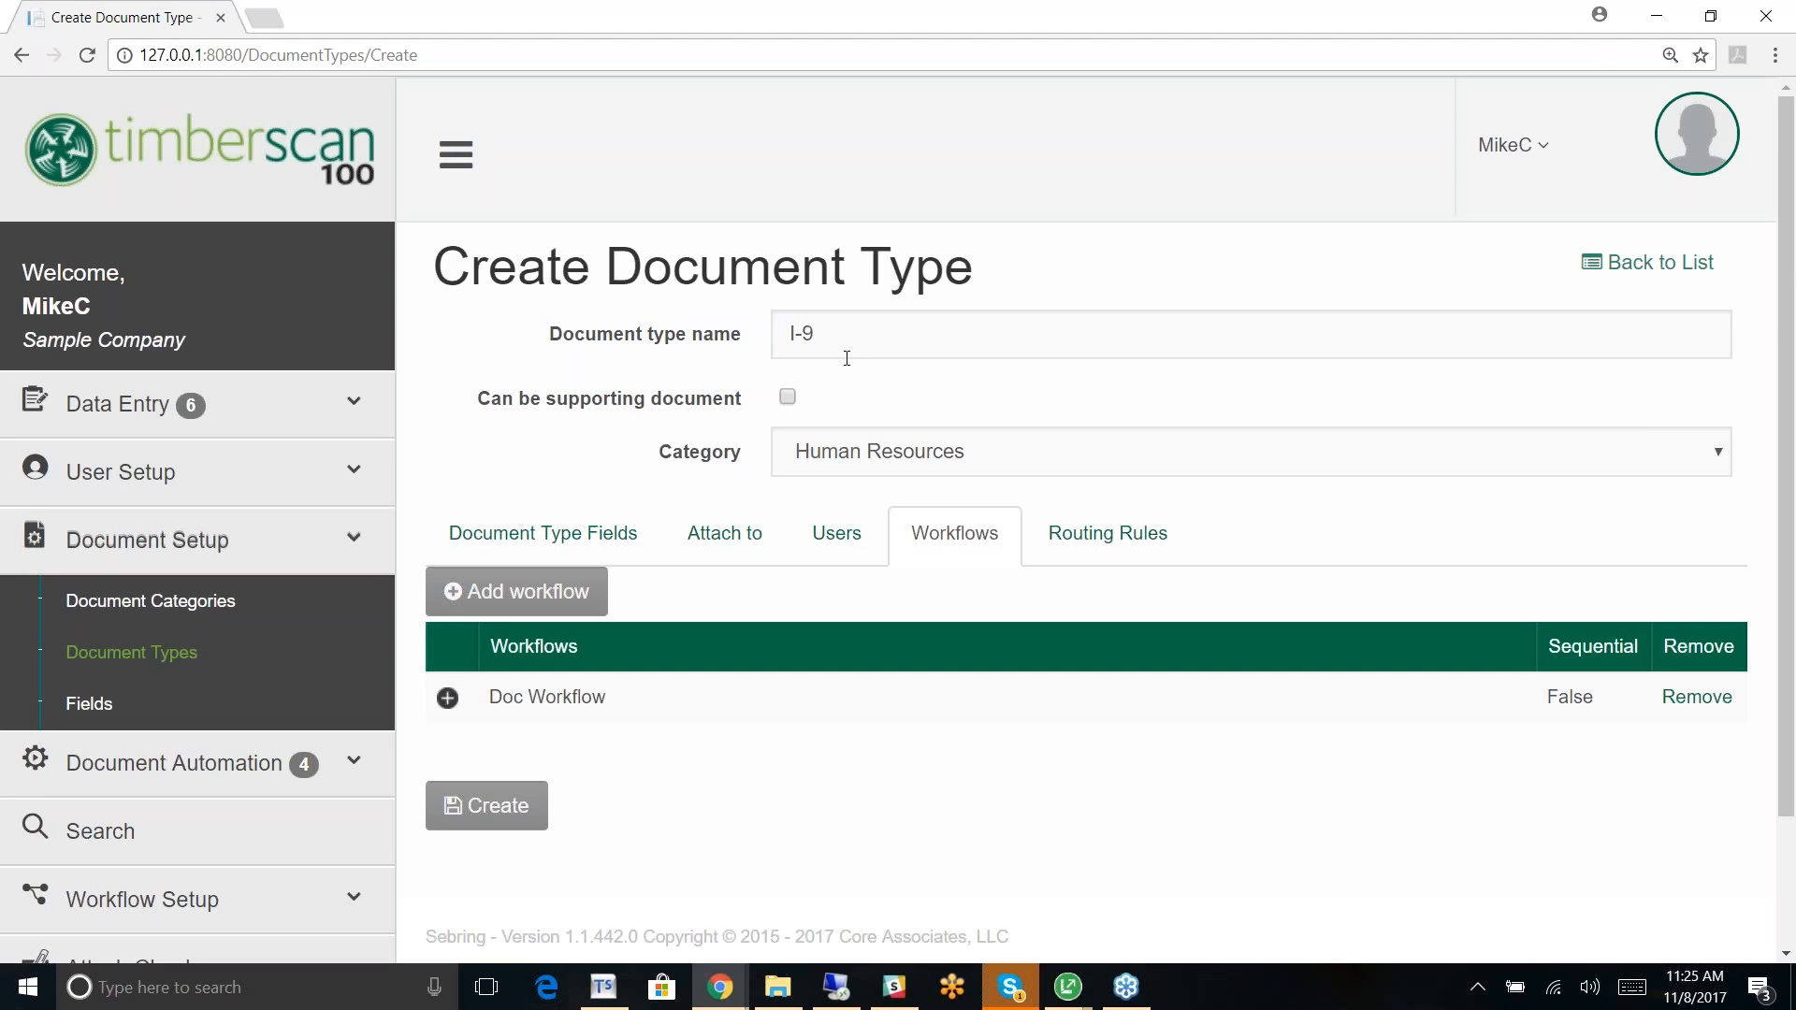
Step: Mark the Employee# and Payroll Record# fields as required and create the I-9 document type
{"action": "left_click", "coordinate": [510, 810]}
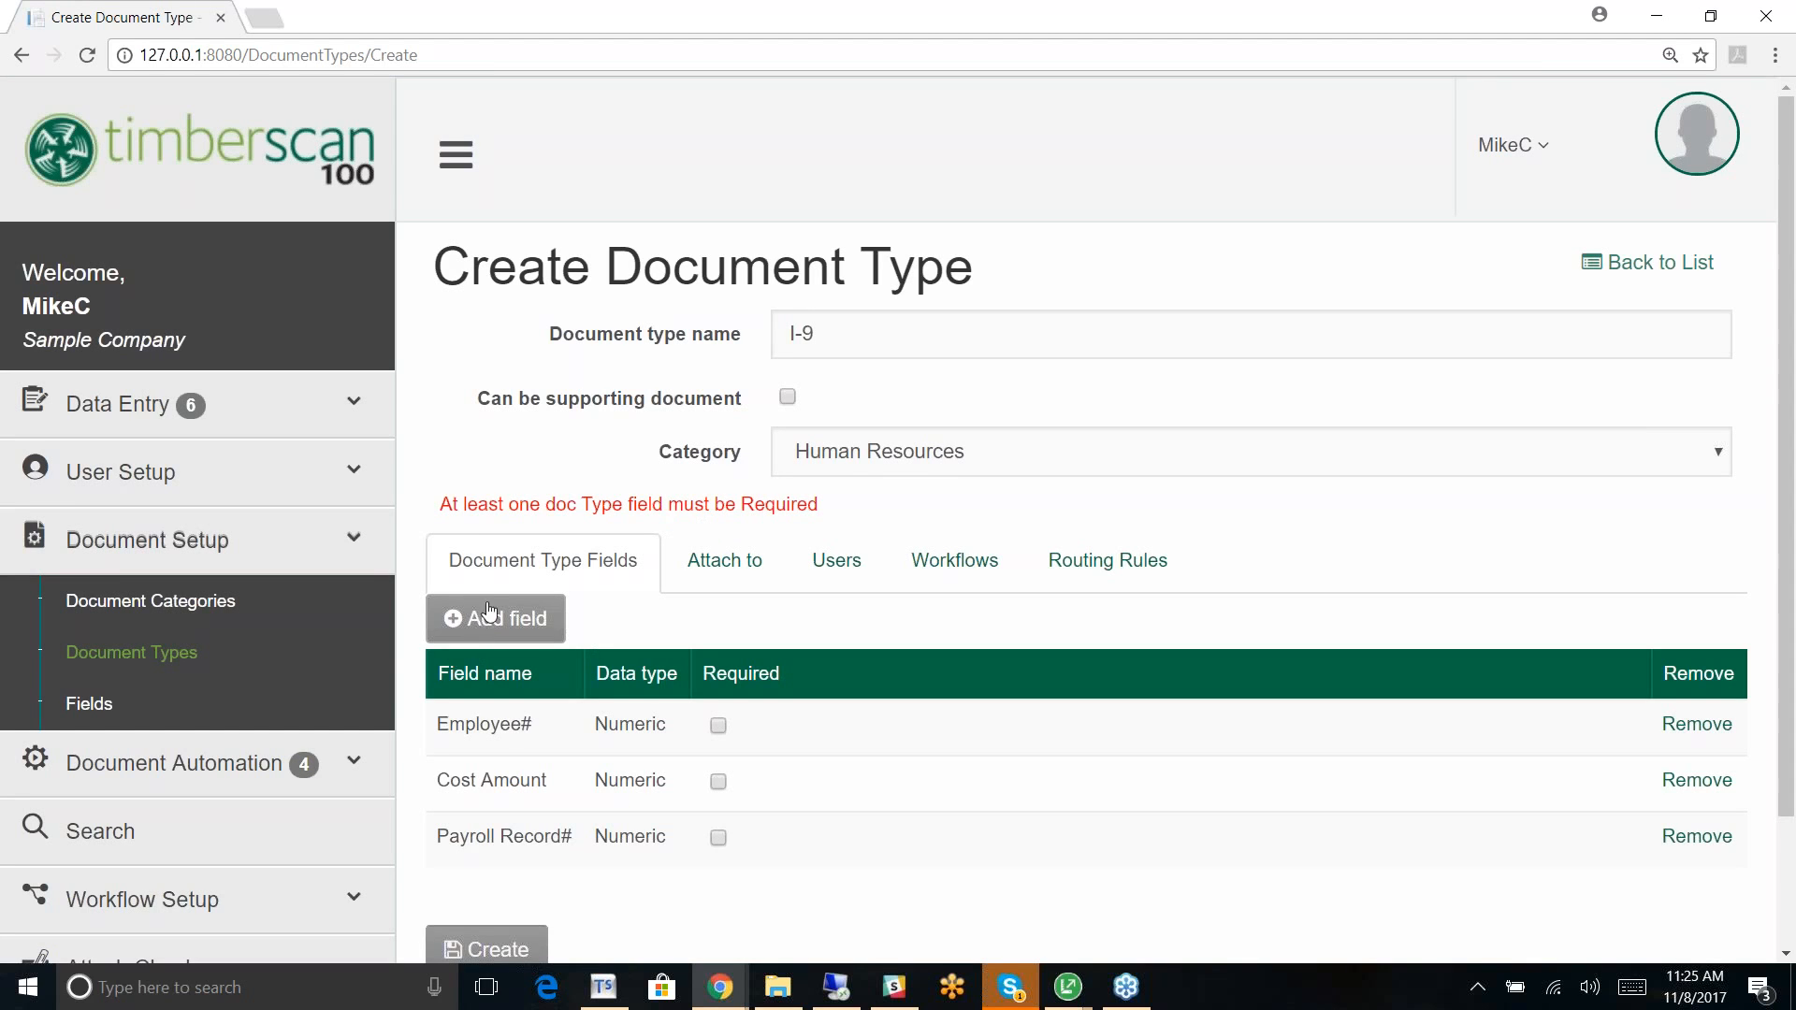
{"action": "left_click", "coordinate": [717, 726]}
{"action": "left_click", "coordinate": [489, 949]}
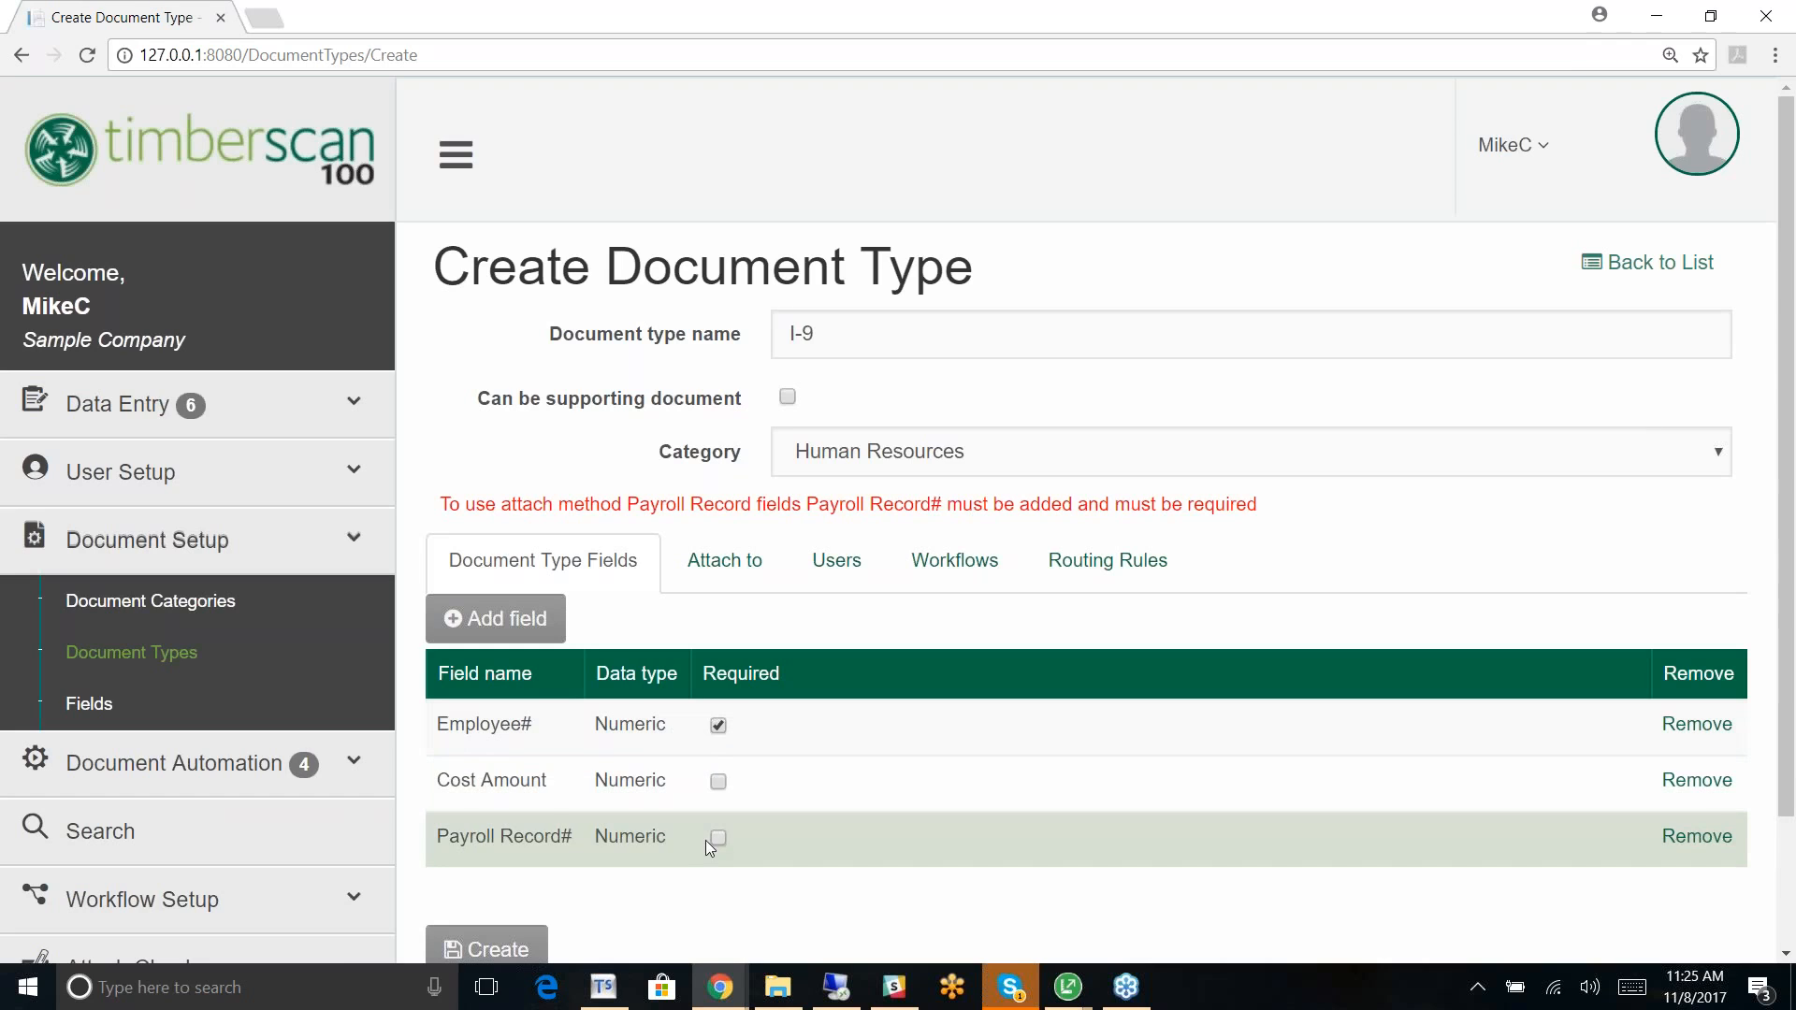
{"action": "left_click", "coordinate": [506, 947]}
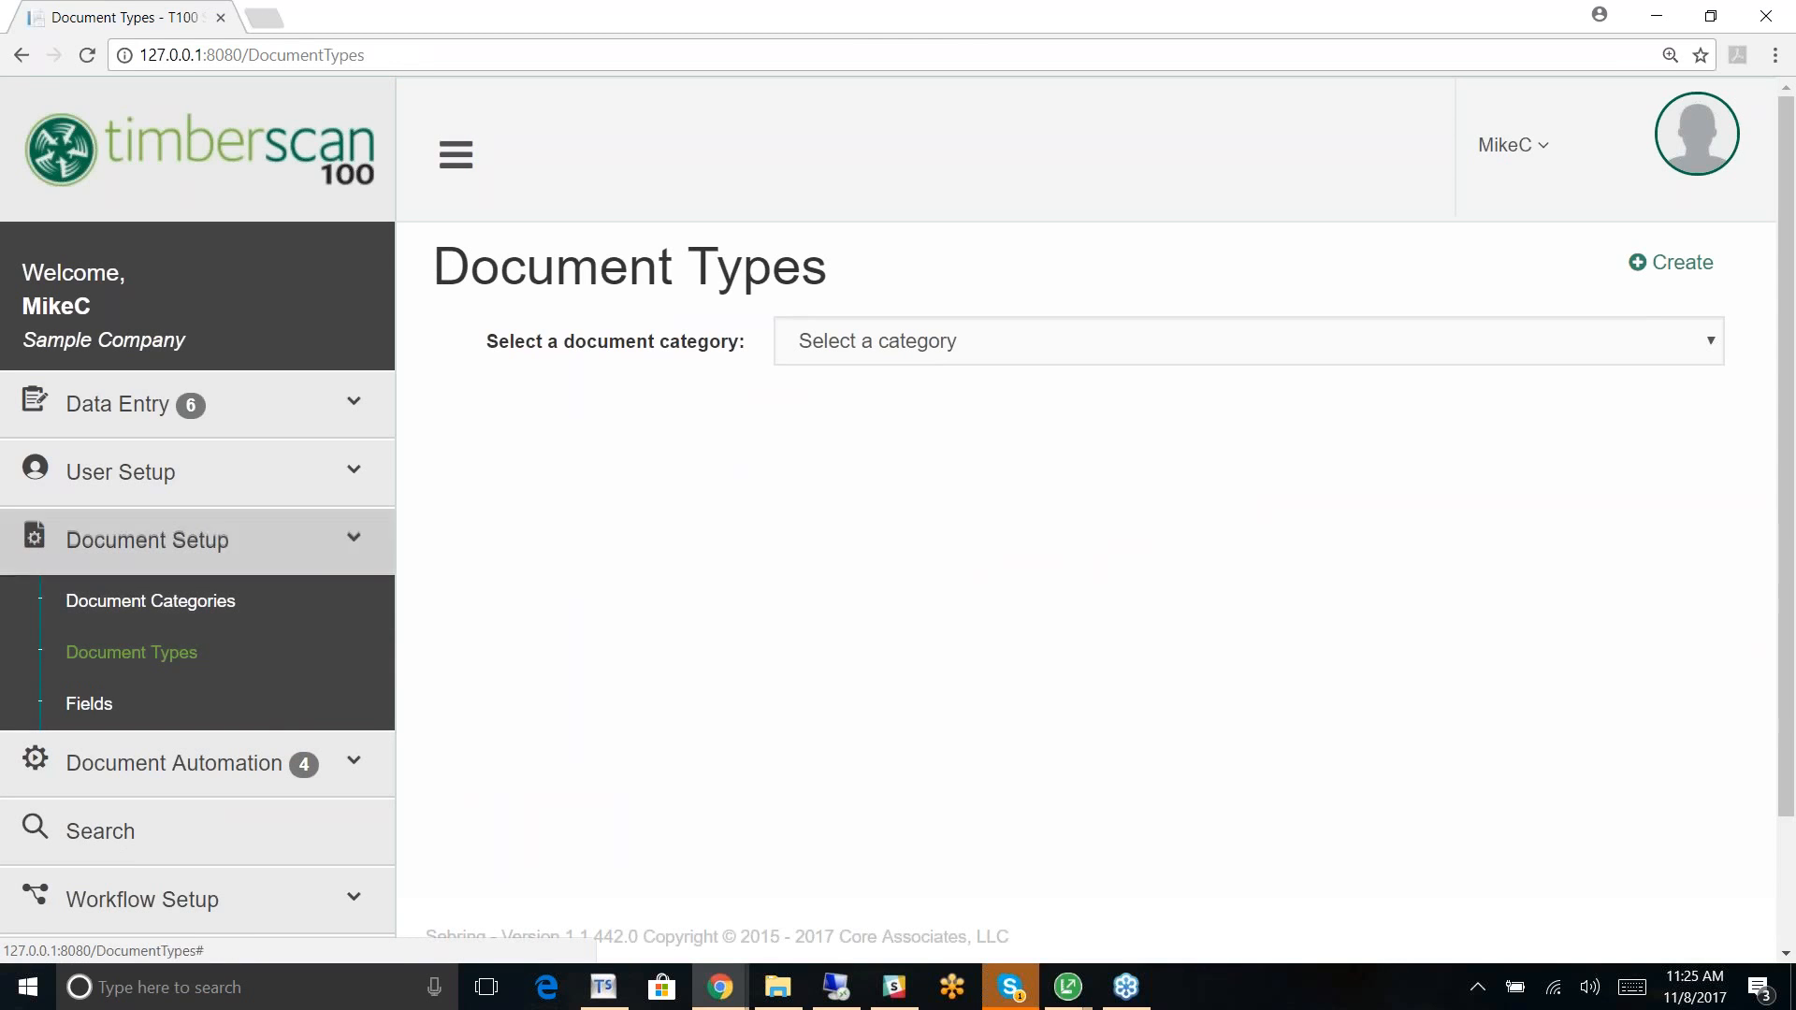
Step: Open document acquisition and set the data entry group to DE and the image type to Document
{"action": "left_click", "coordinate": [91, 412]}
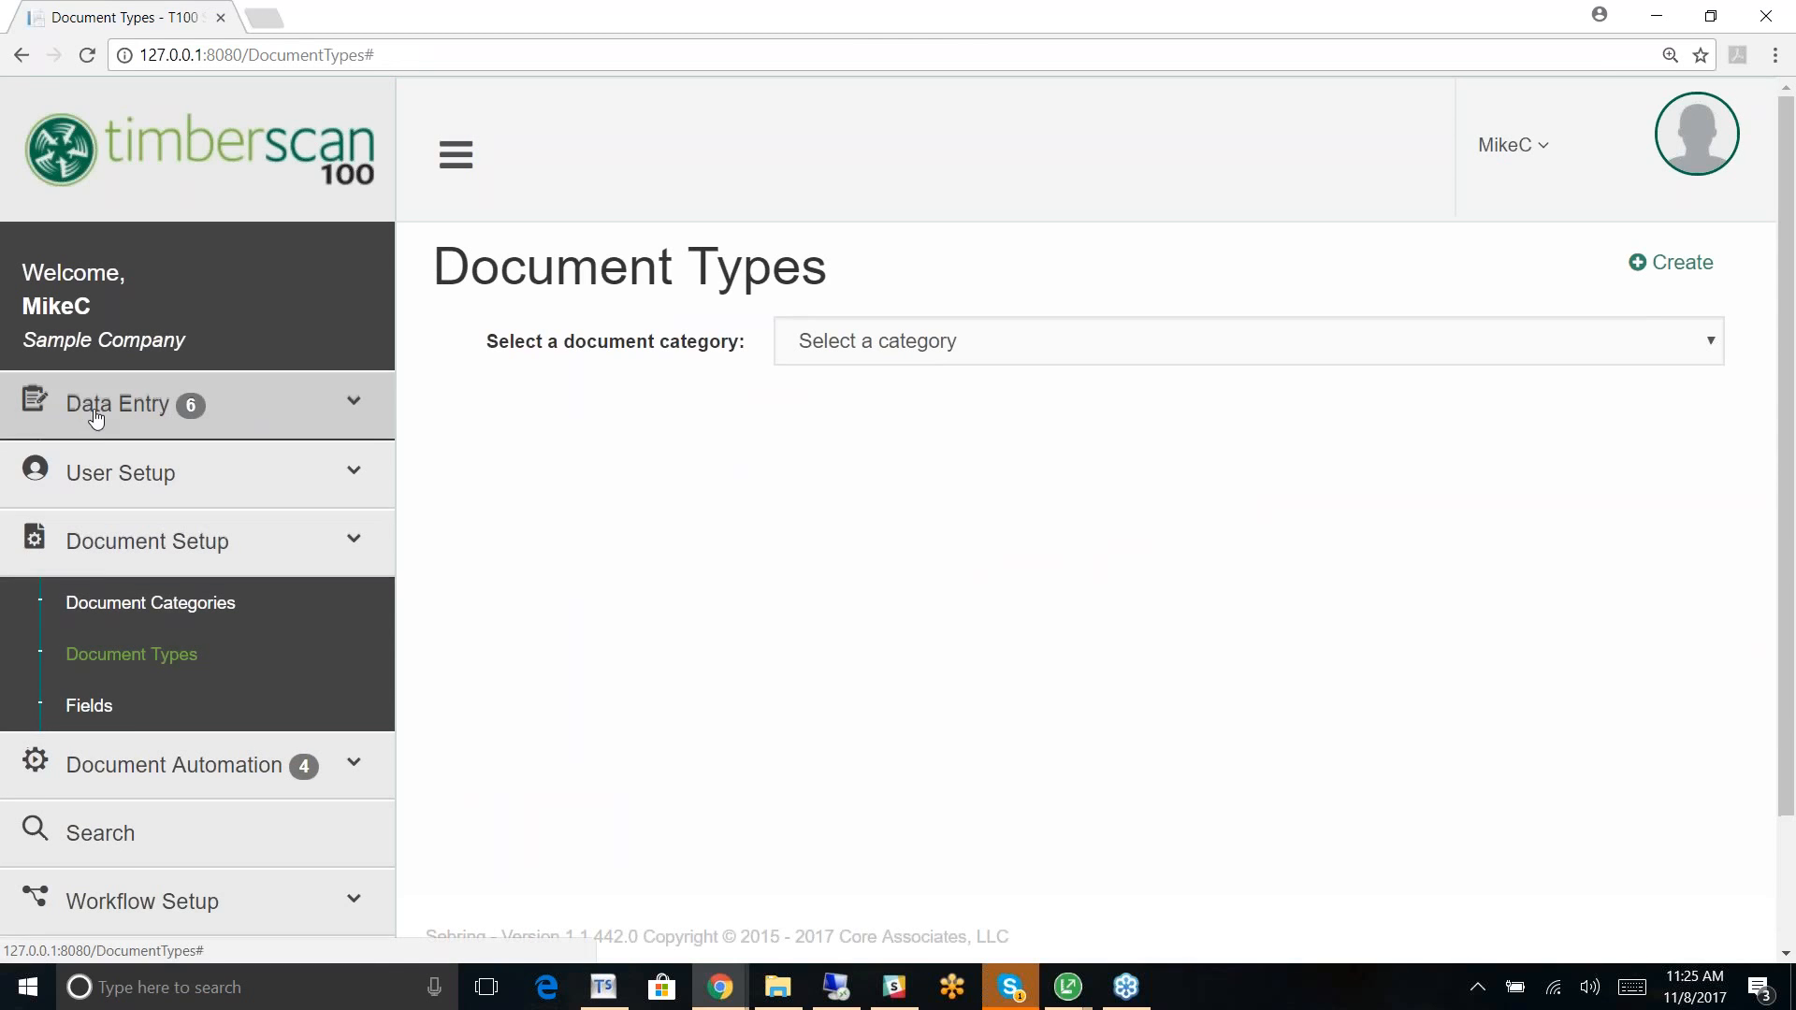
{"action": "left_click", "coordinate": [123, 470]}
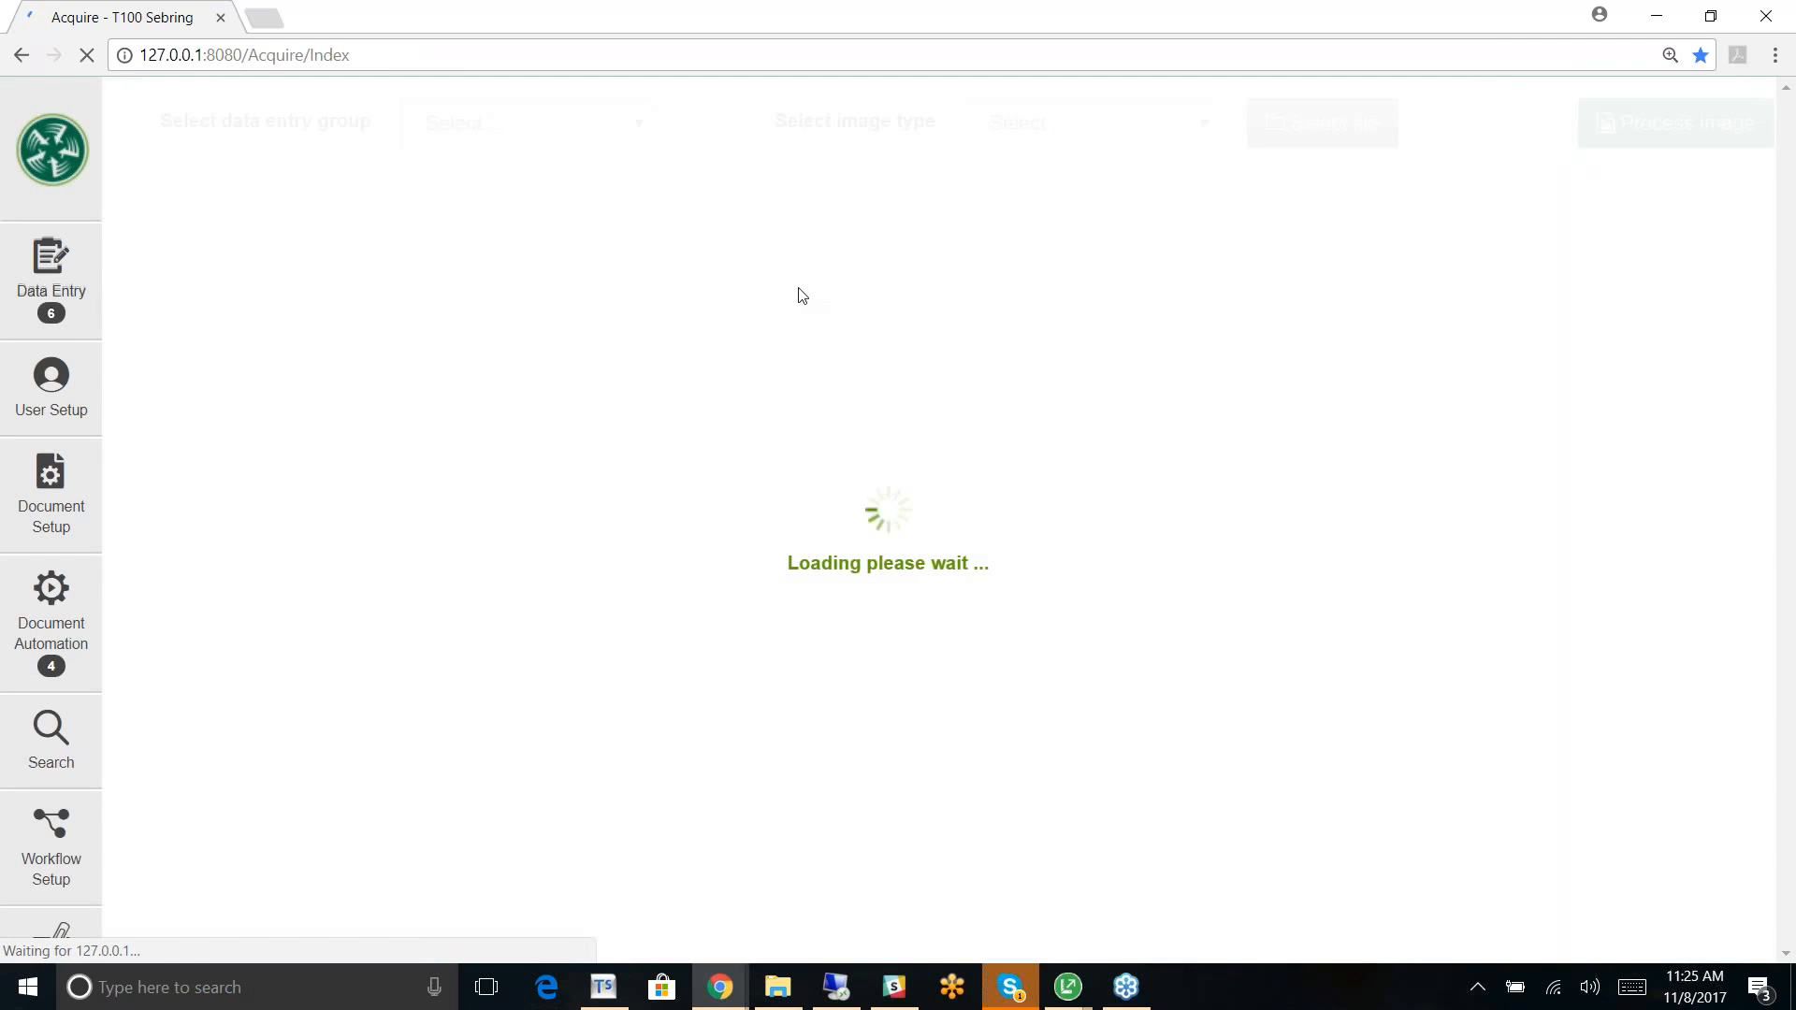
{"action": "left_click", "coordinate": [640, 132]}
{"action": "left_click", "coordinate": [599, 198]}
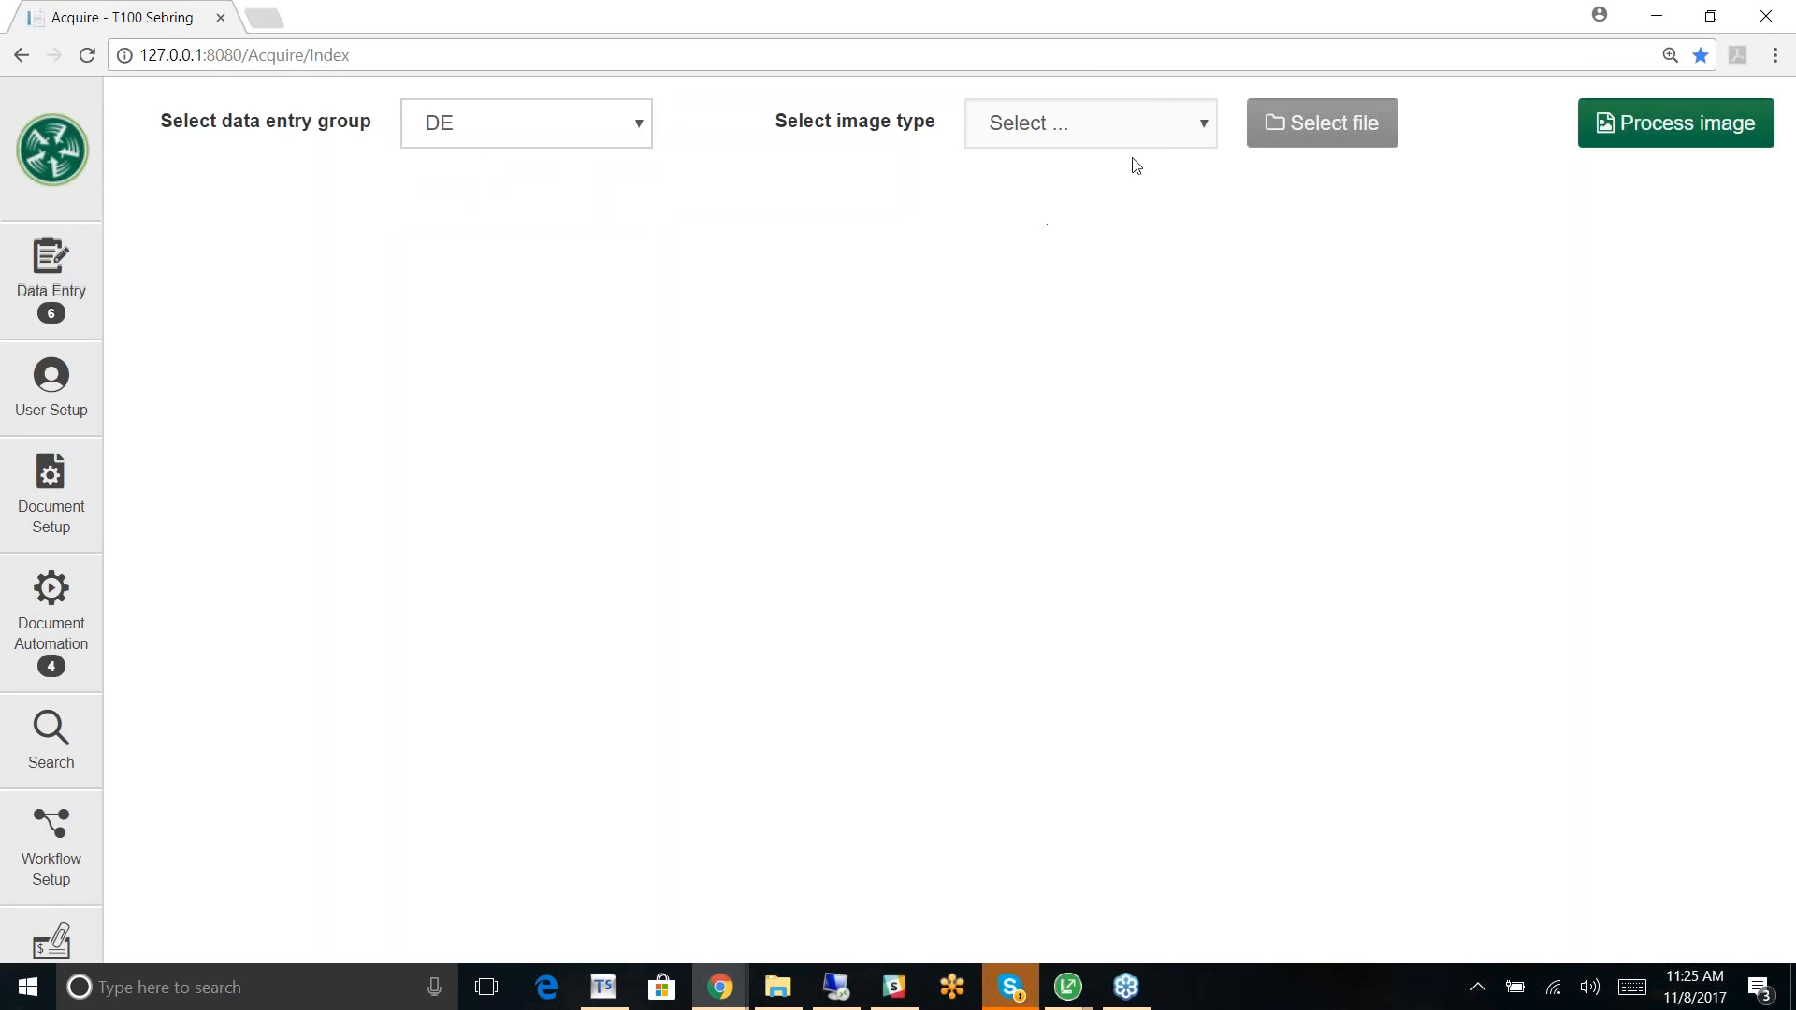
{"action": "left_click", "coordinate": [1203, 128]}
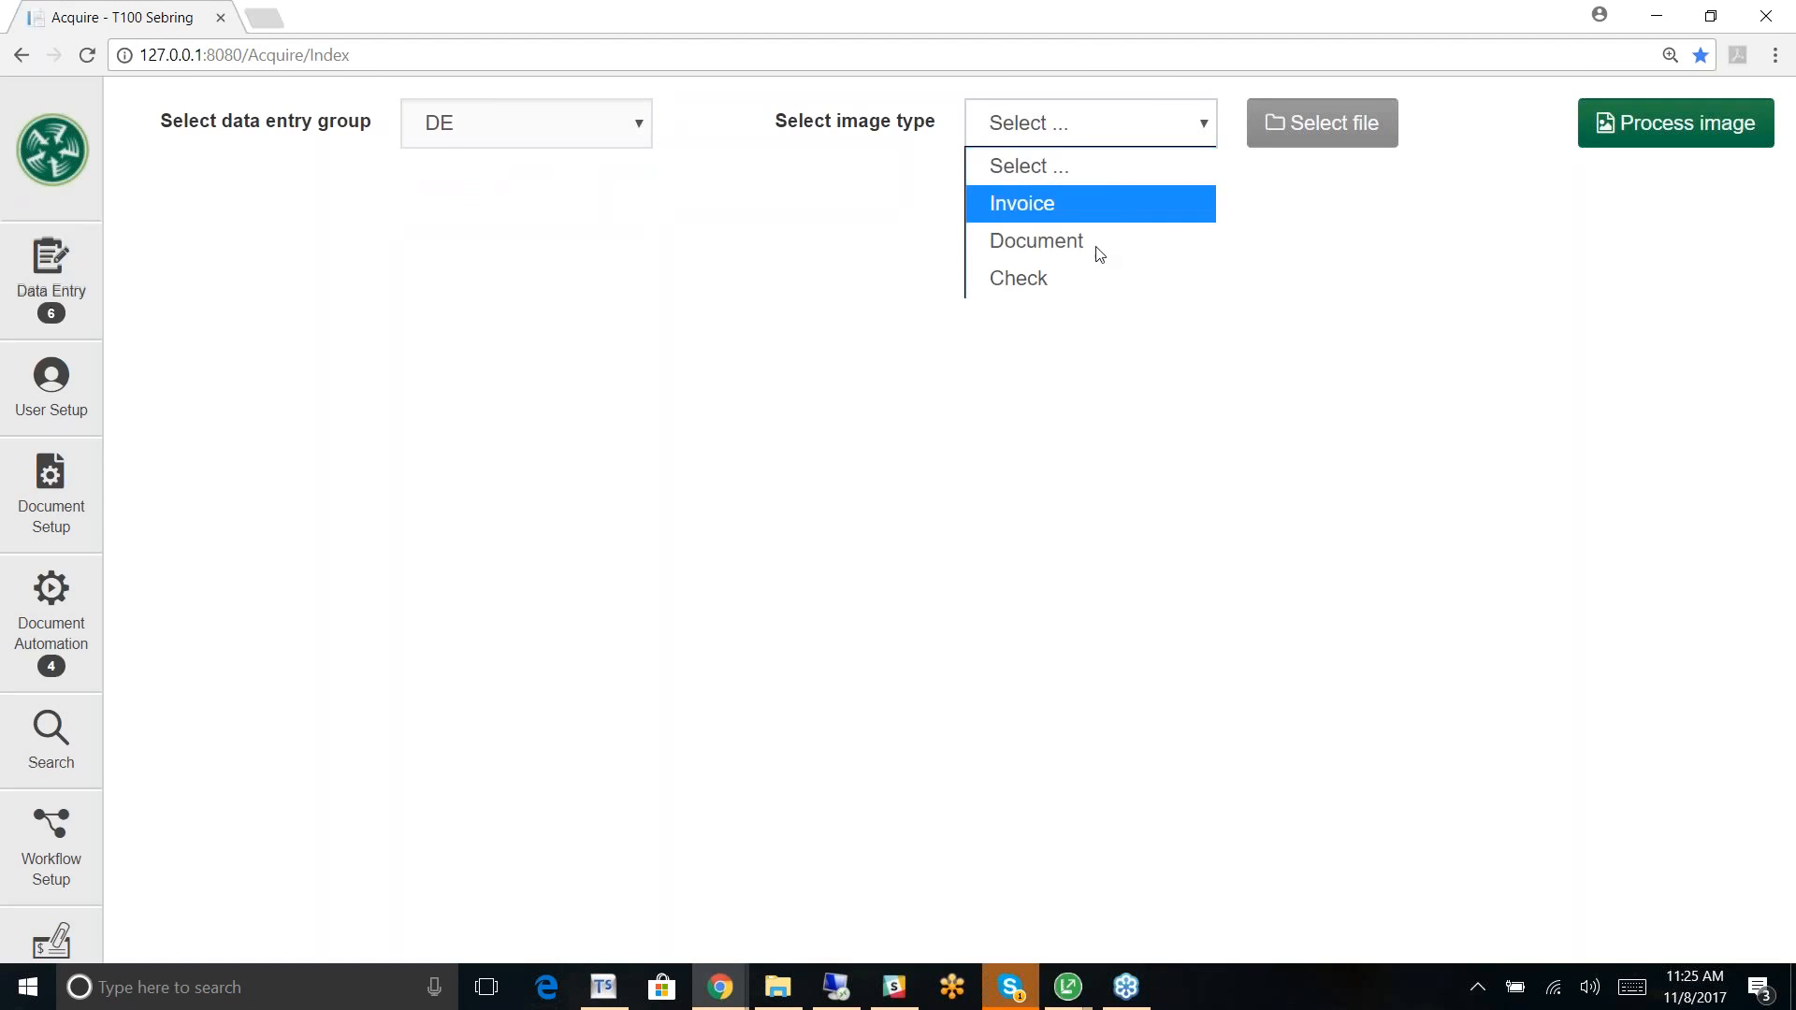
{"action": "left_click", "coordinate": [1066, 241]}
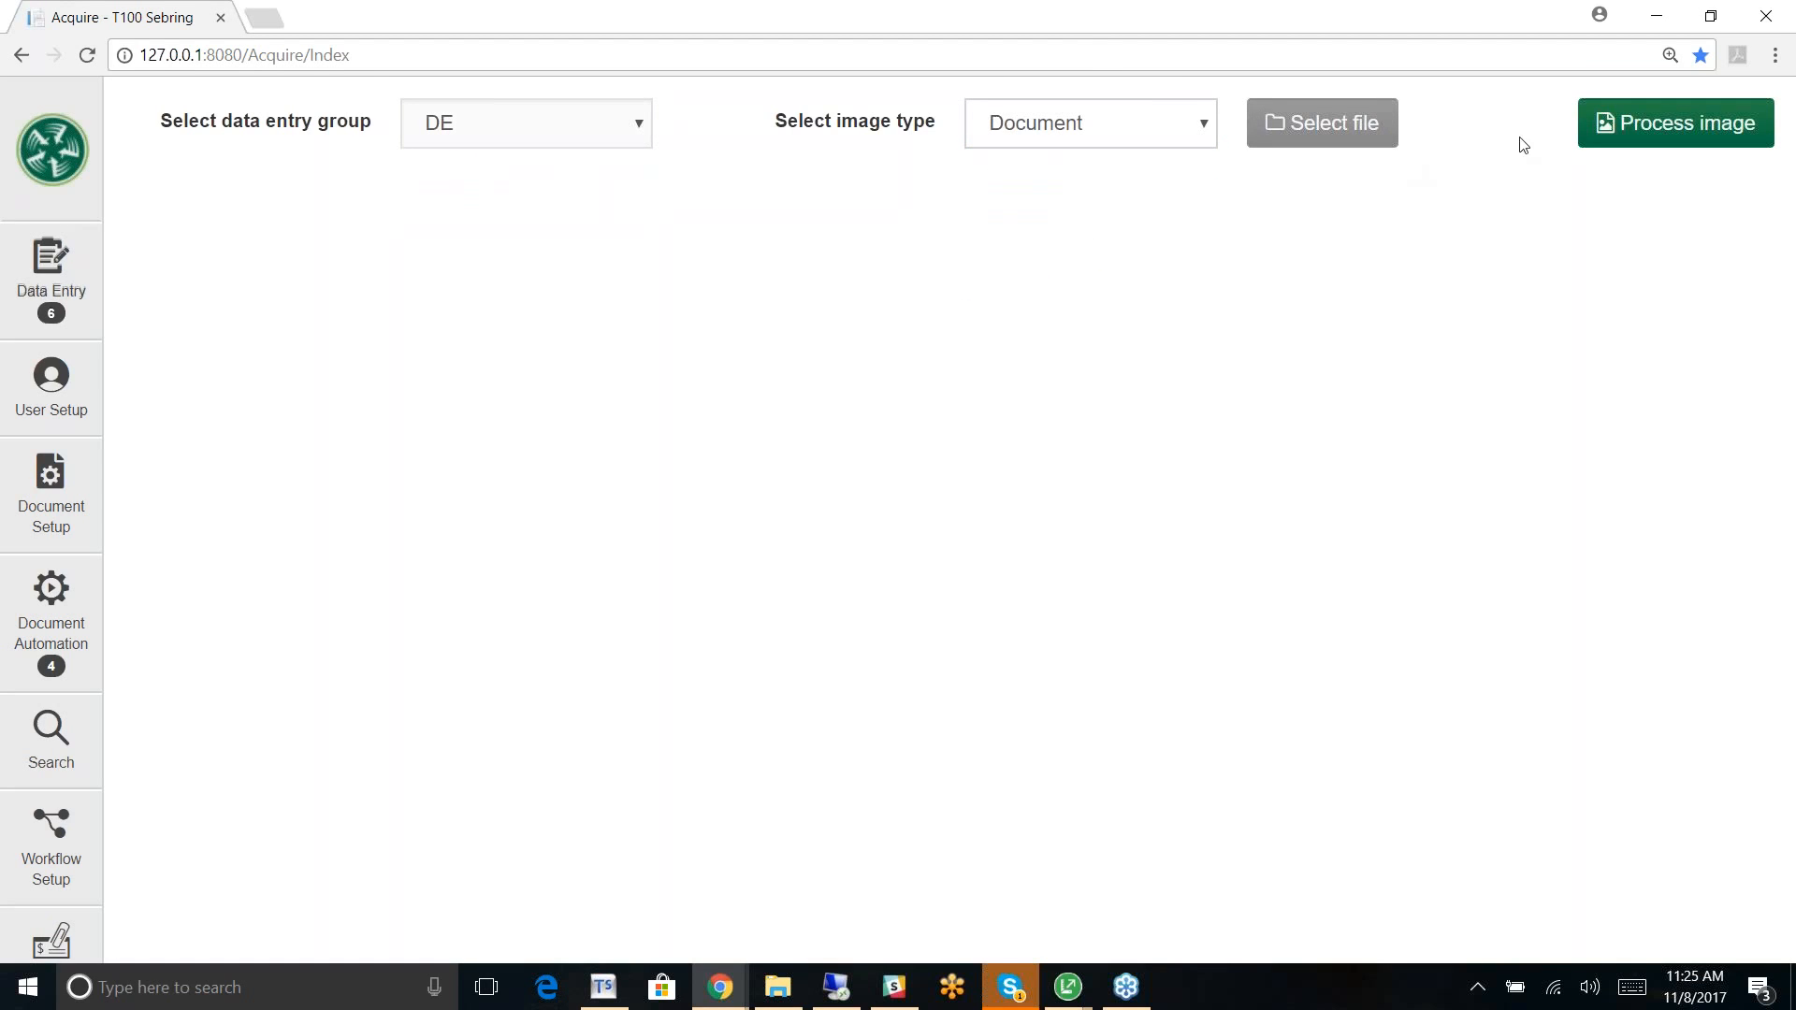
Step: Load the lease agreement PDF from the Desktop with manual separation and process its image
{"action": "left_click", "coordinate": [1351, 129]}
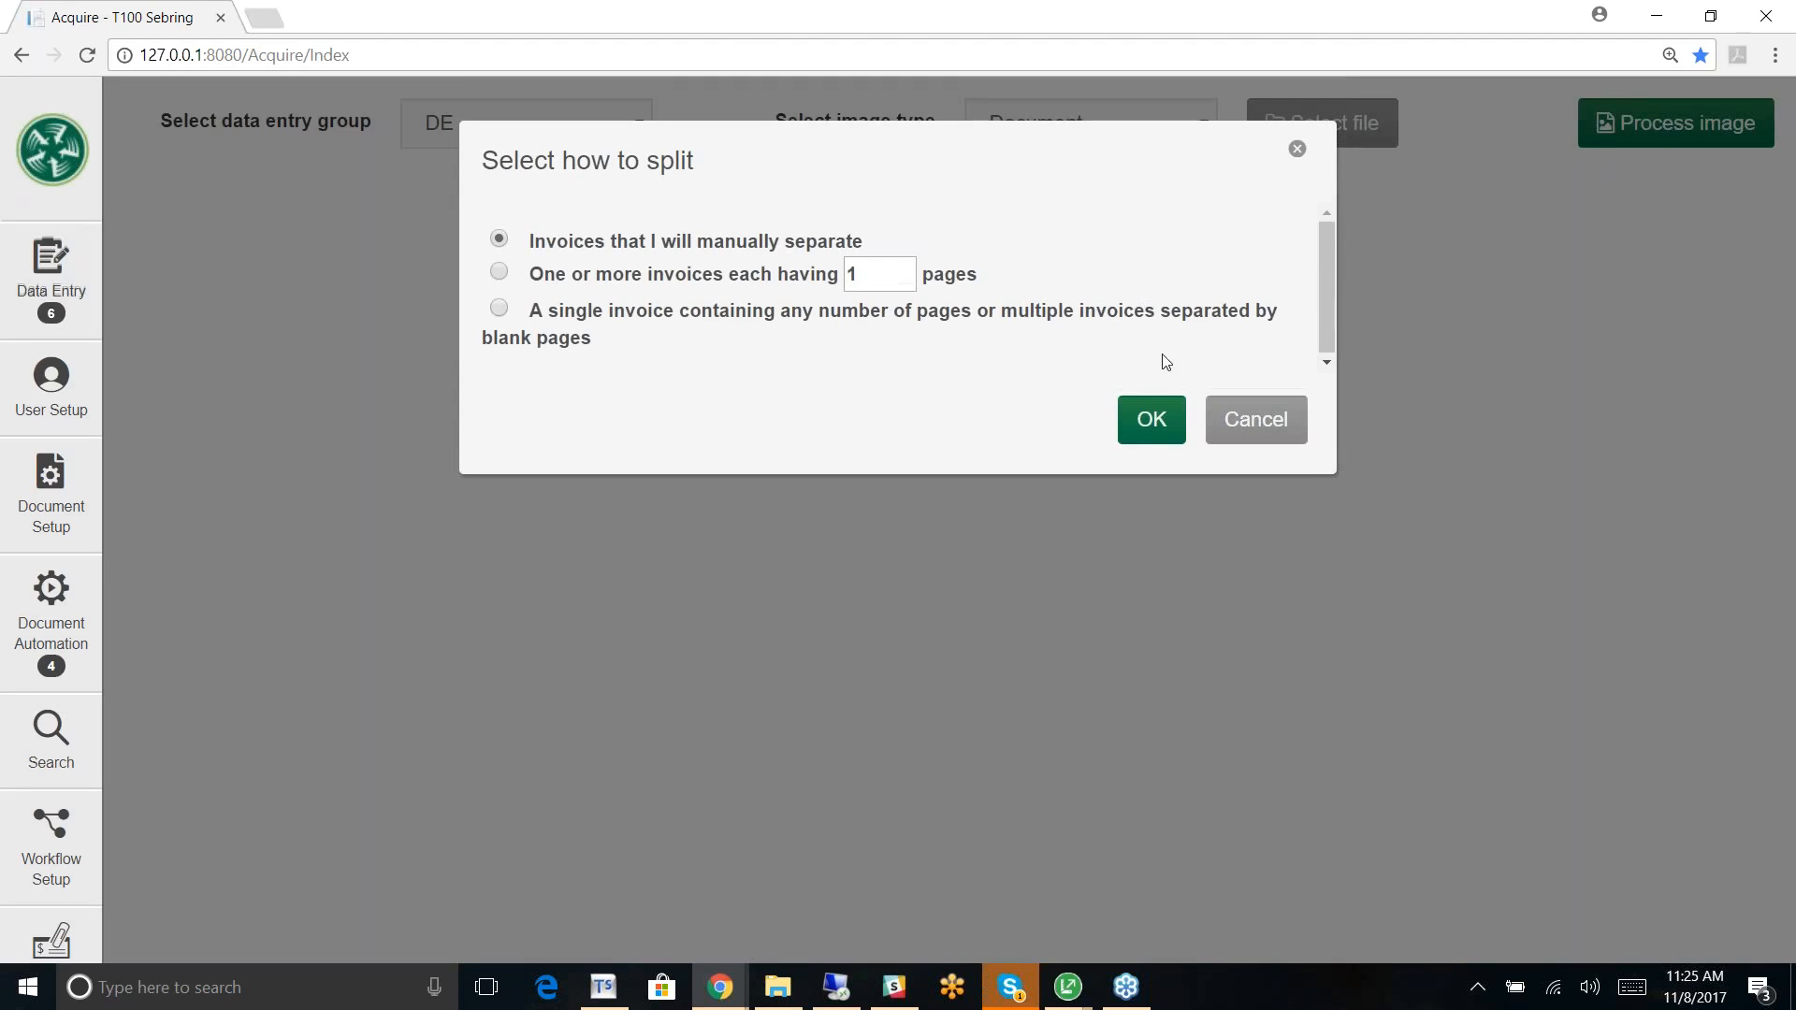
{"action": "left_click", "coordinate": [1151, 423]}
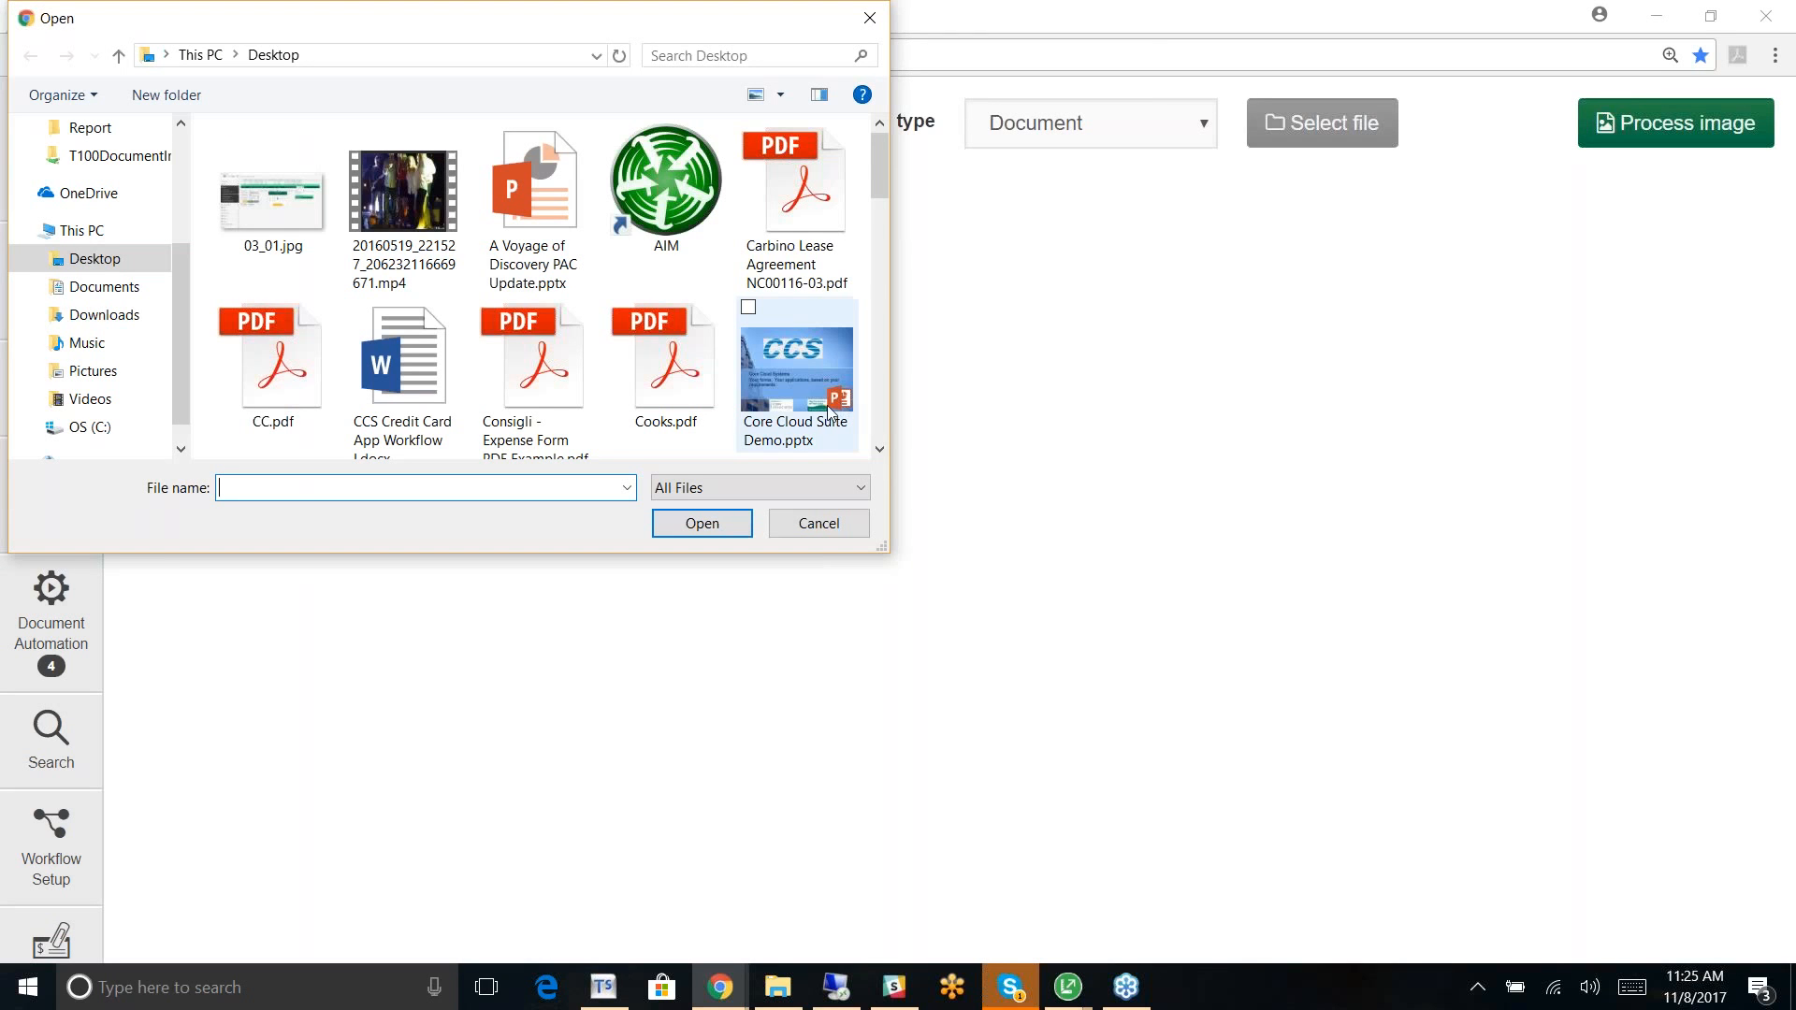
{"action": "left_click", "coordinate": [793, 220]}
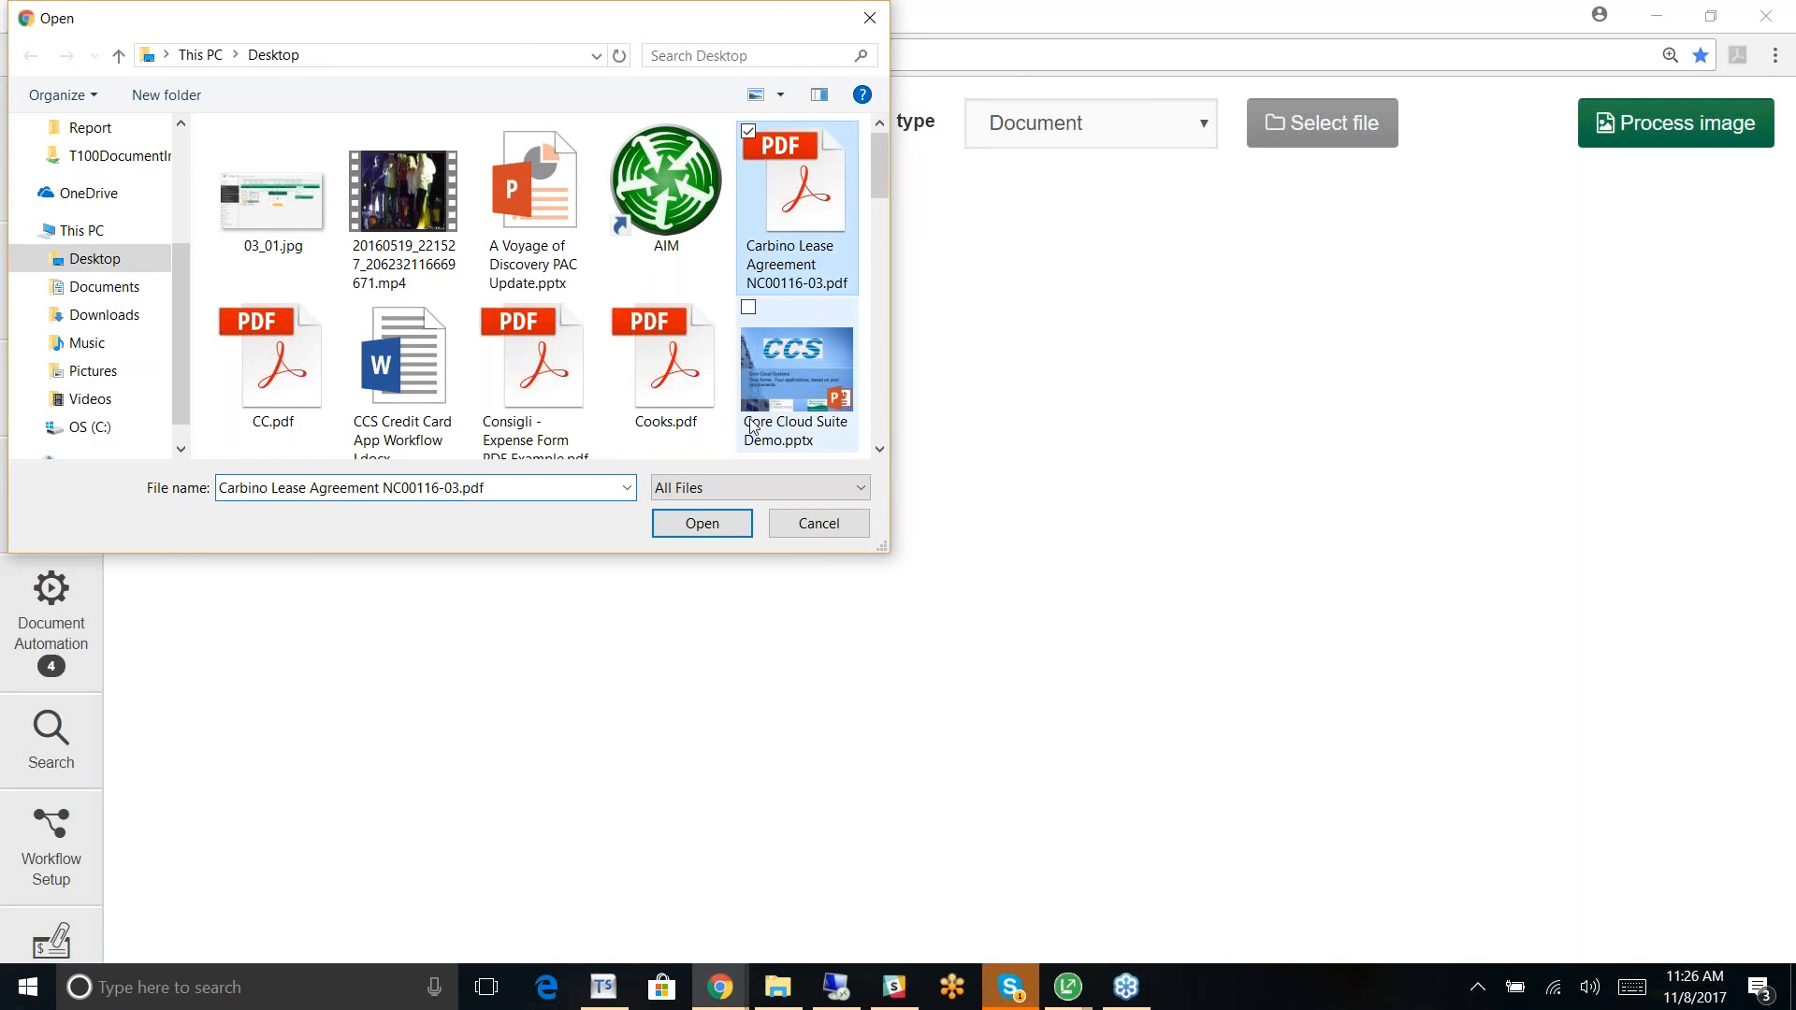
{"action": "left_click", "coordinate": [682, 534]}
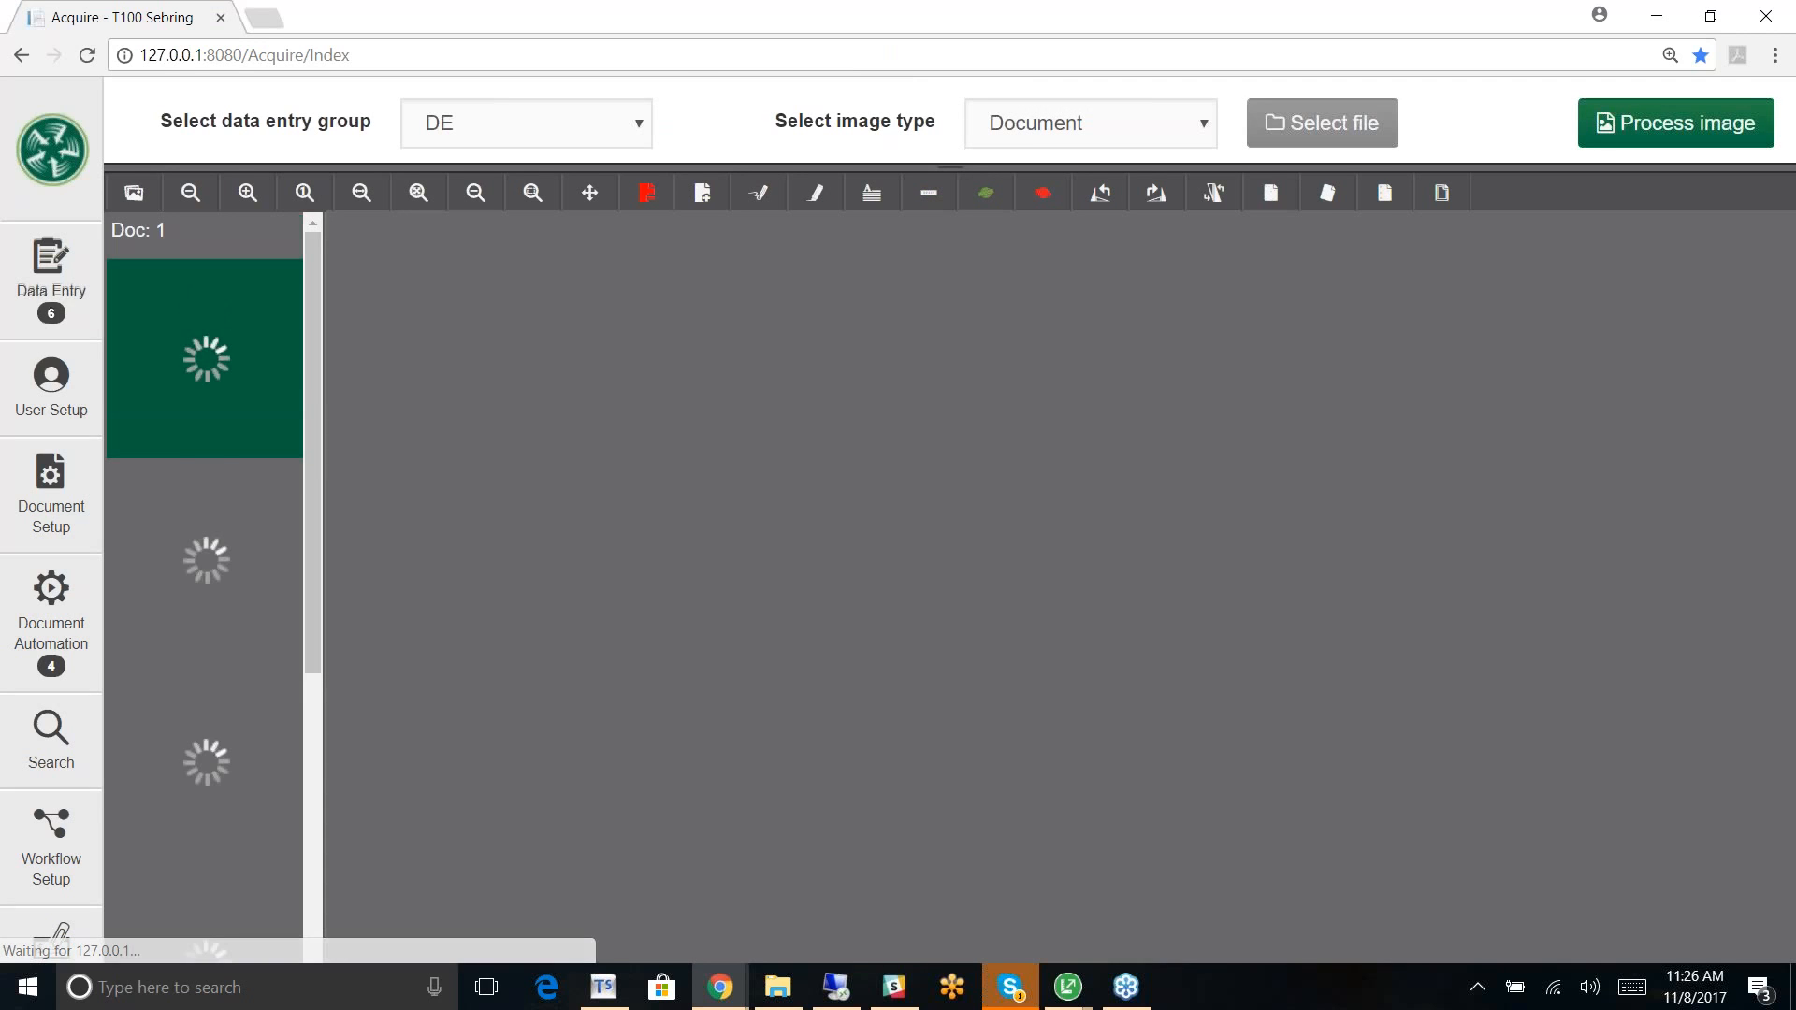
{"action": "left_click", "coordinate": [1672, 135]}
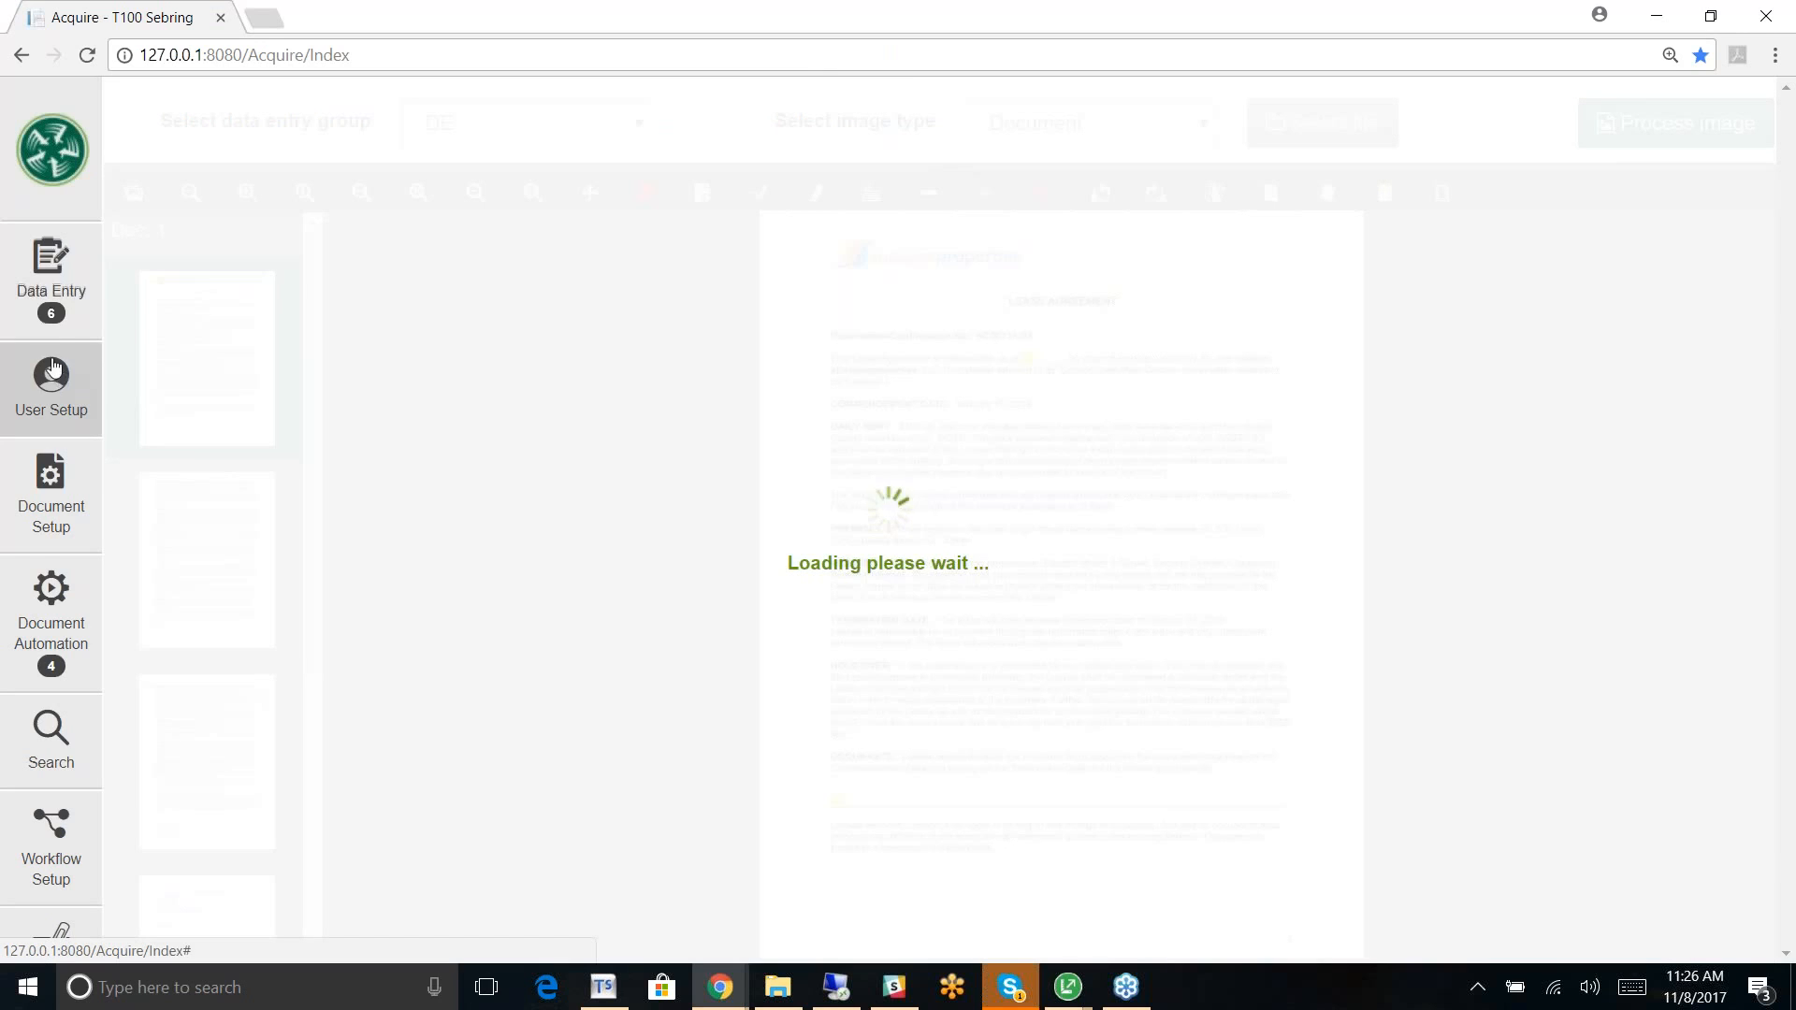
Step: Open the lease agreement in data entry and set its document category to Human Resources
{"action": "left_click", "coordinate": [50, 273]}
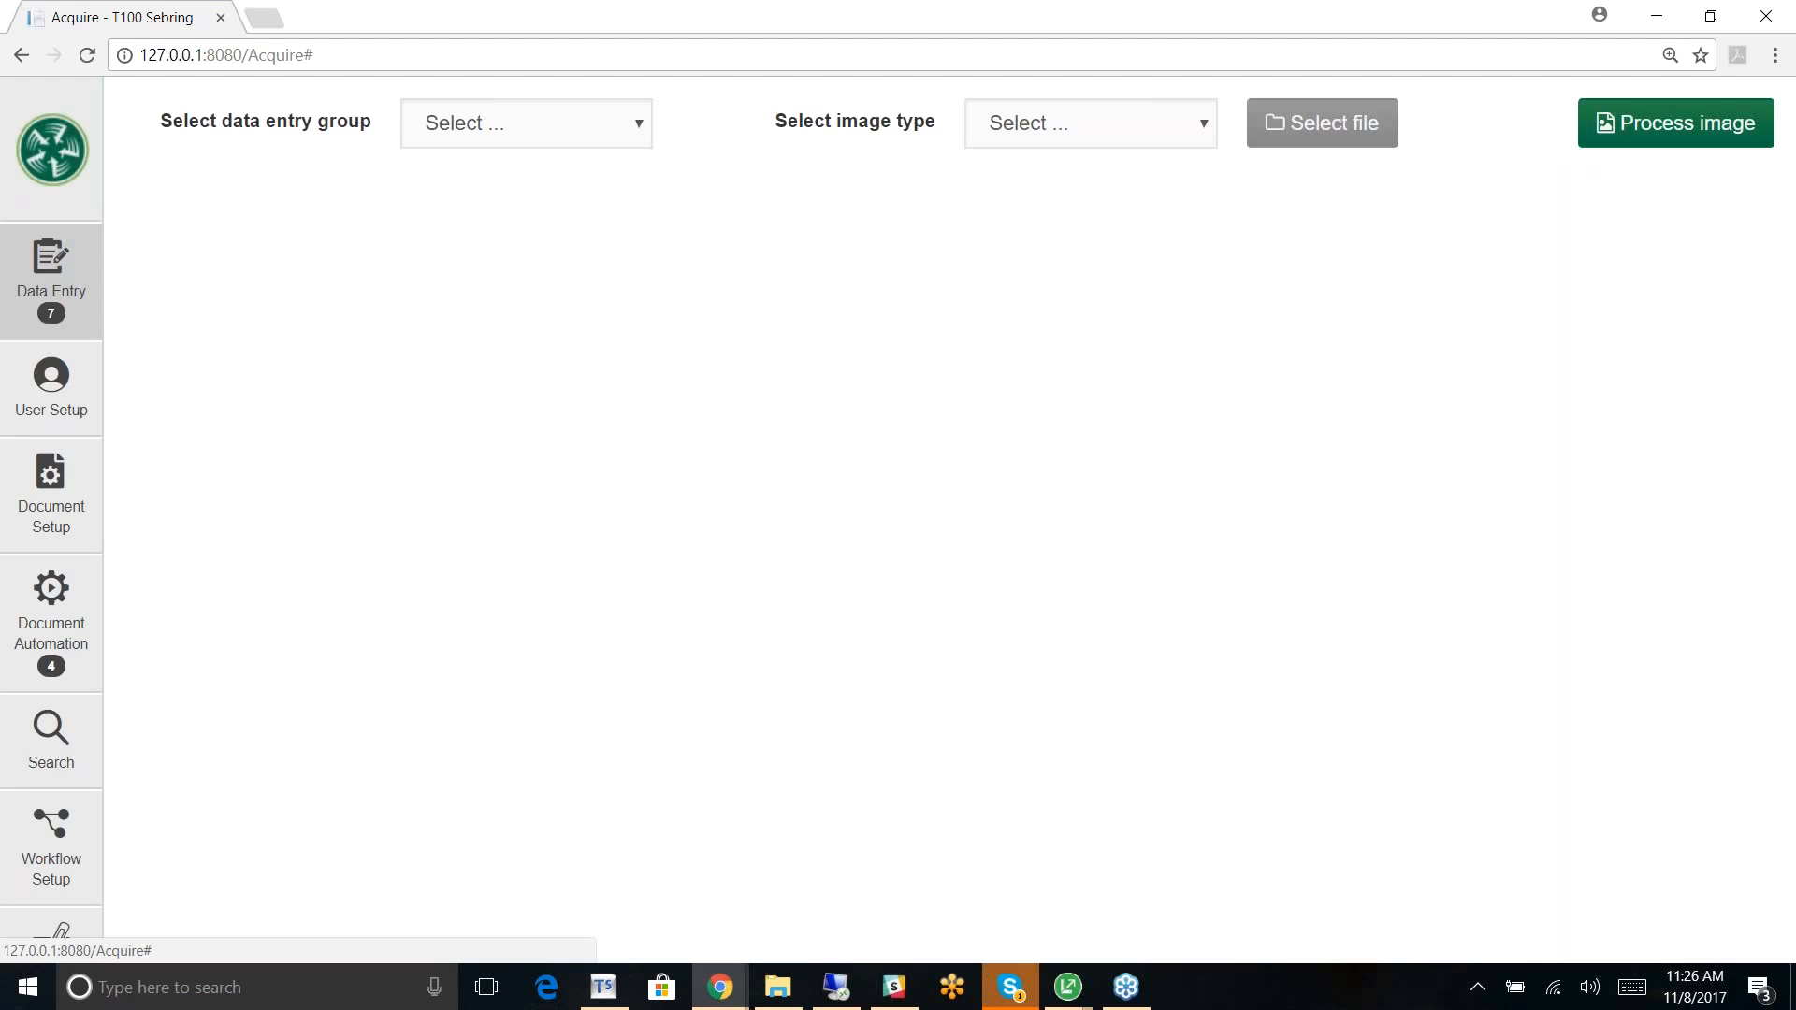
{"action": "mouse_move", "coordinate": [51, 271]}
{"action": "left_click", "coordinate": [185, 357]}
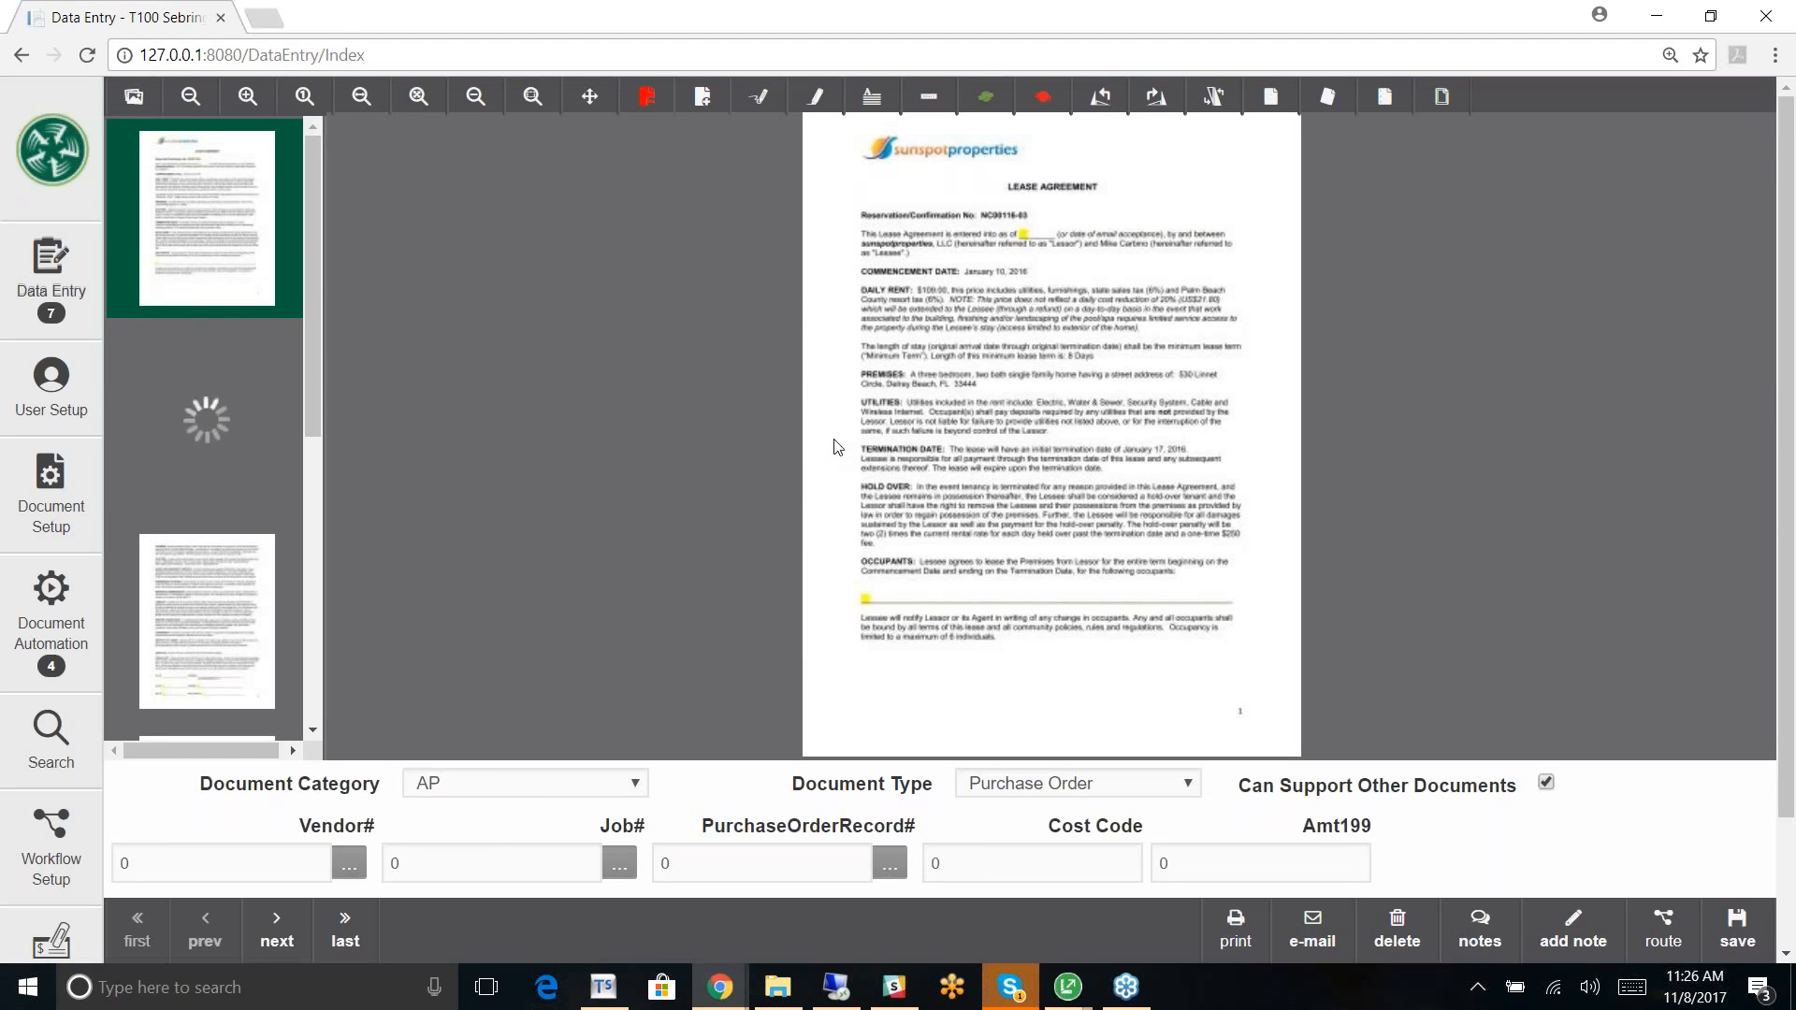
{"action": "left_click", "coordinate": [635, 786]}
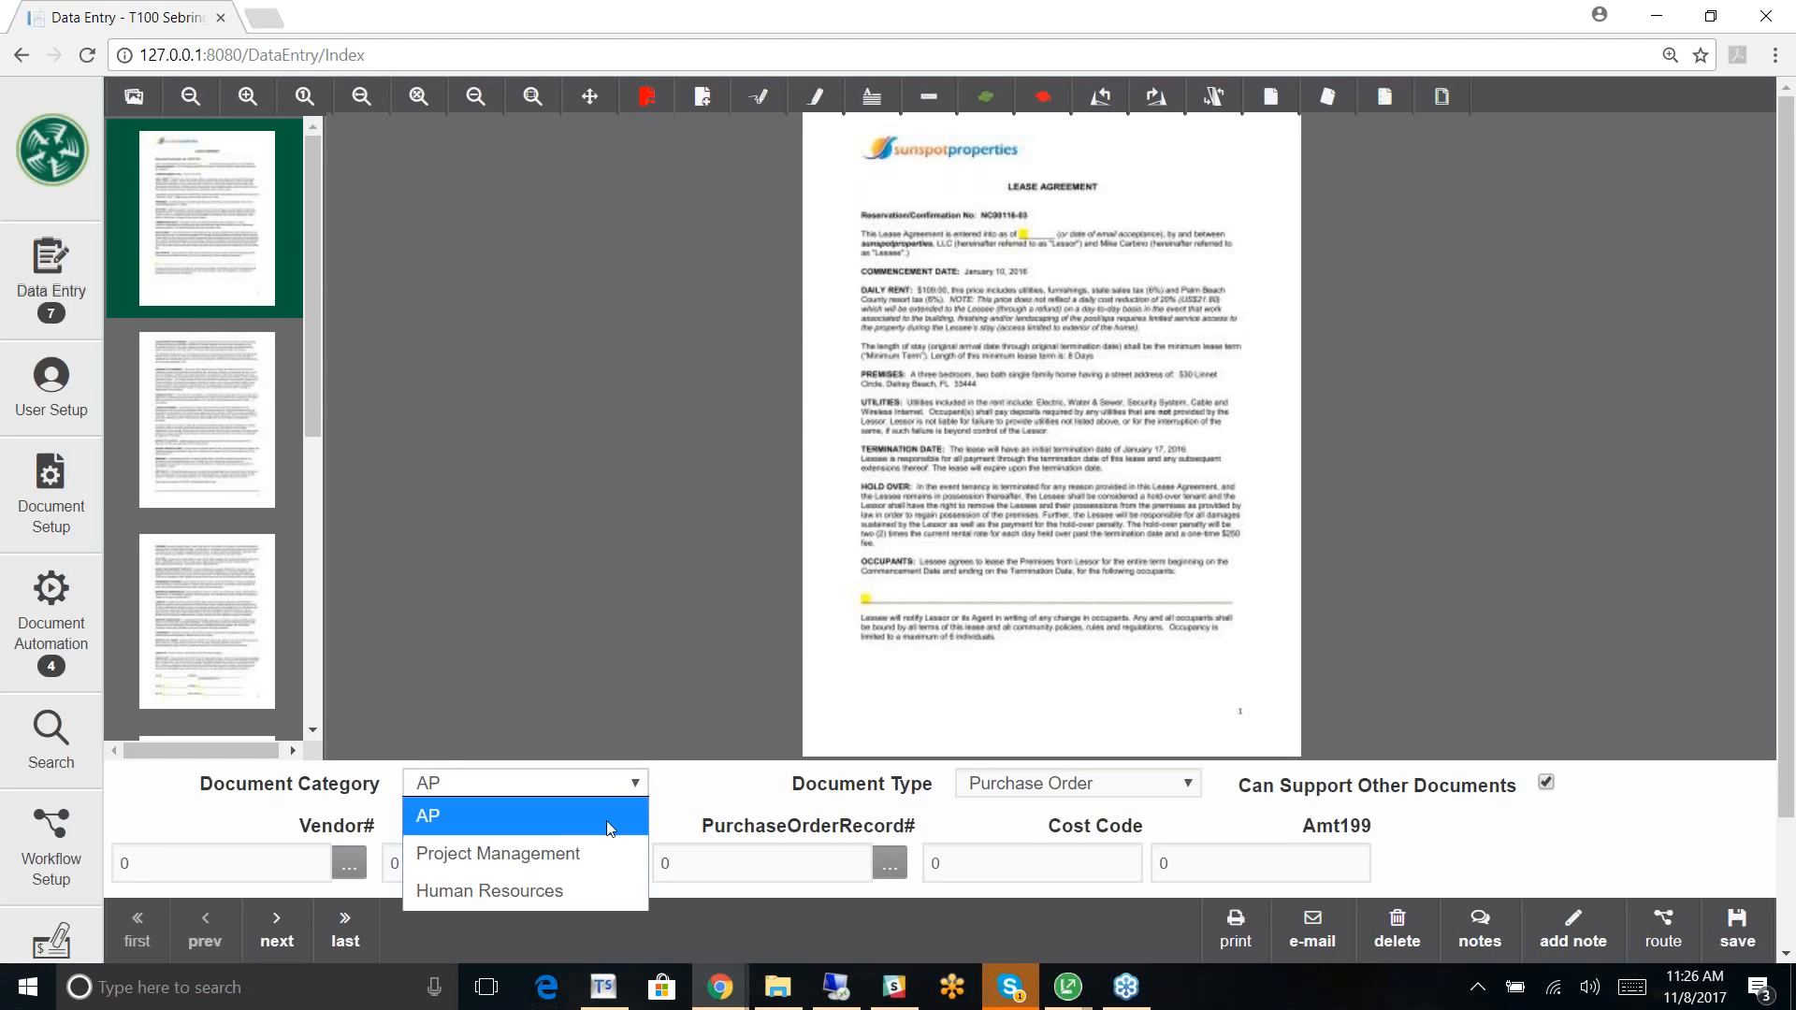
{"action": "left_click", "coordinate": [534, 891]}
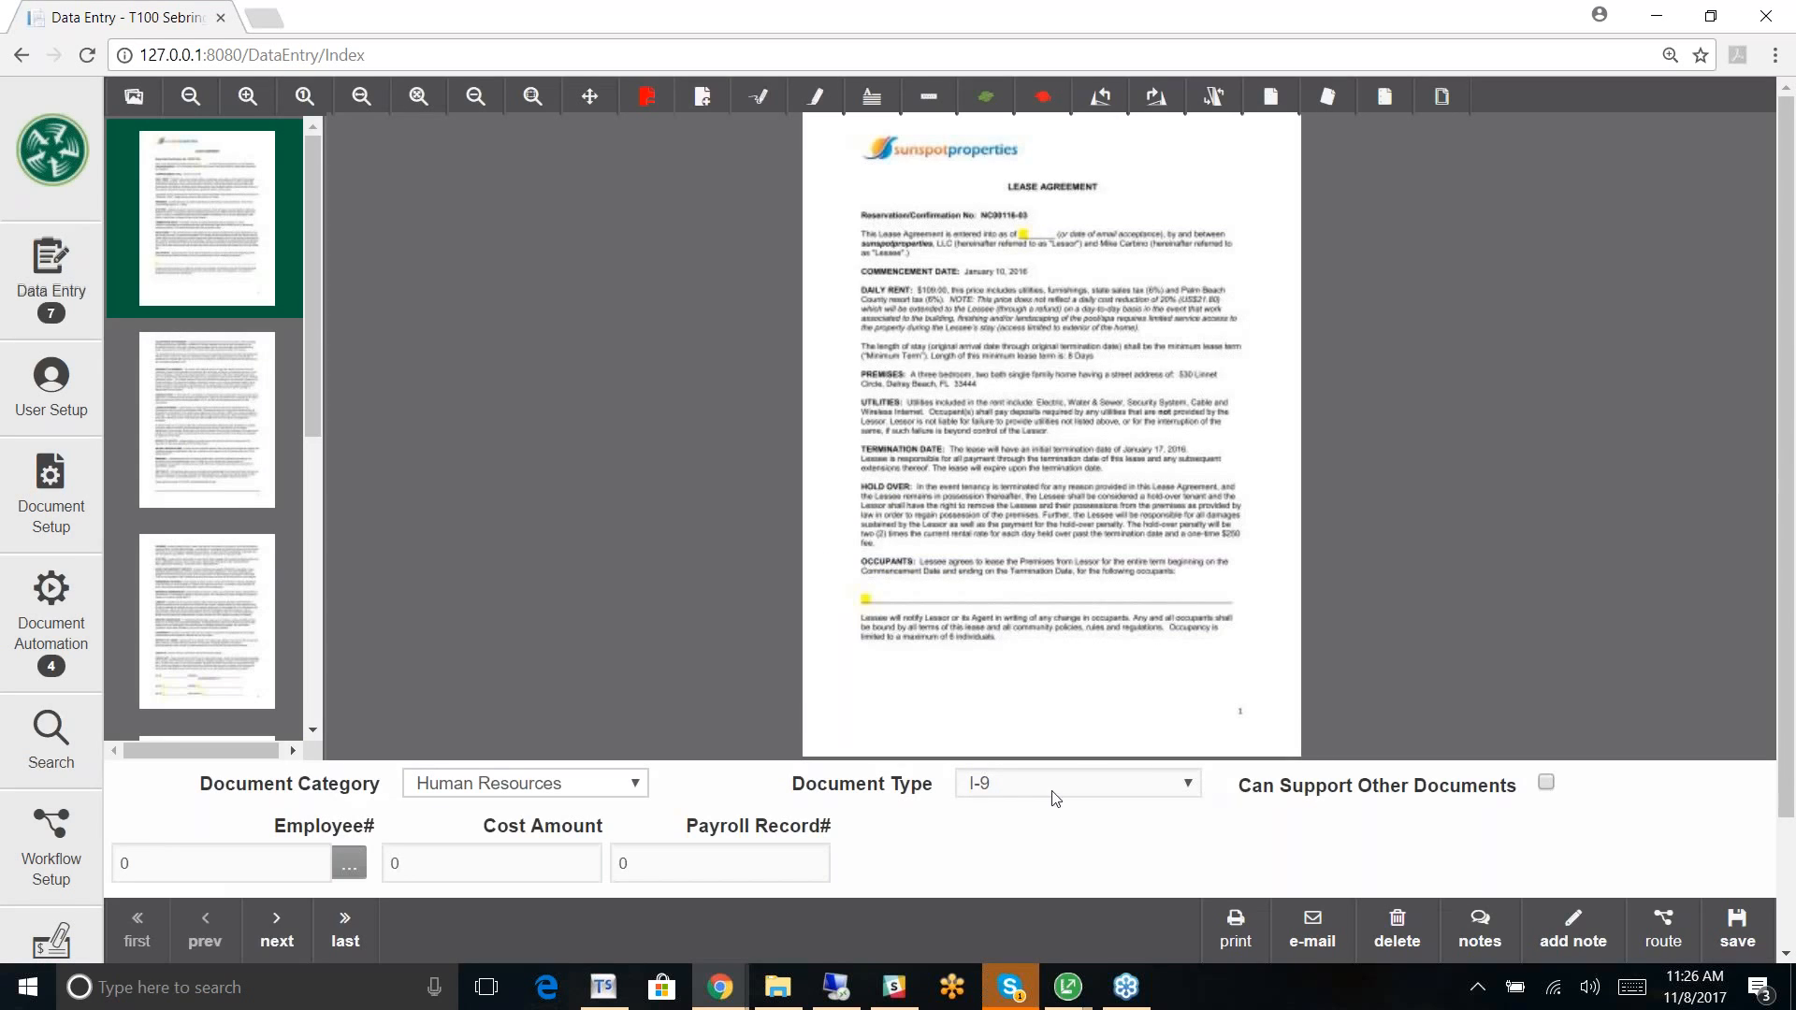
Step: Look up the first listed employee, set the Cost Amount to 10, enter the payroll record number, and save the I-9 document
{"action": "left_click", "coordinate": [352, 866]}
{"action": "left_click", "coordinate": [260, 614]}
{"action": "left_click", "coordinate": [400, 868]}
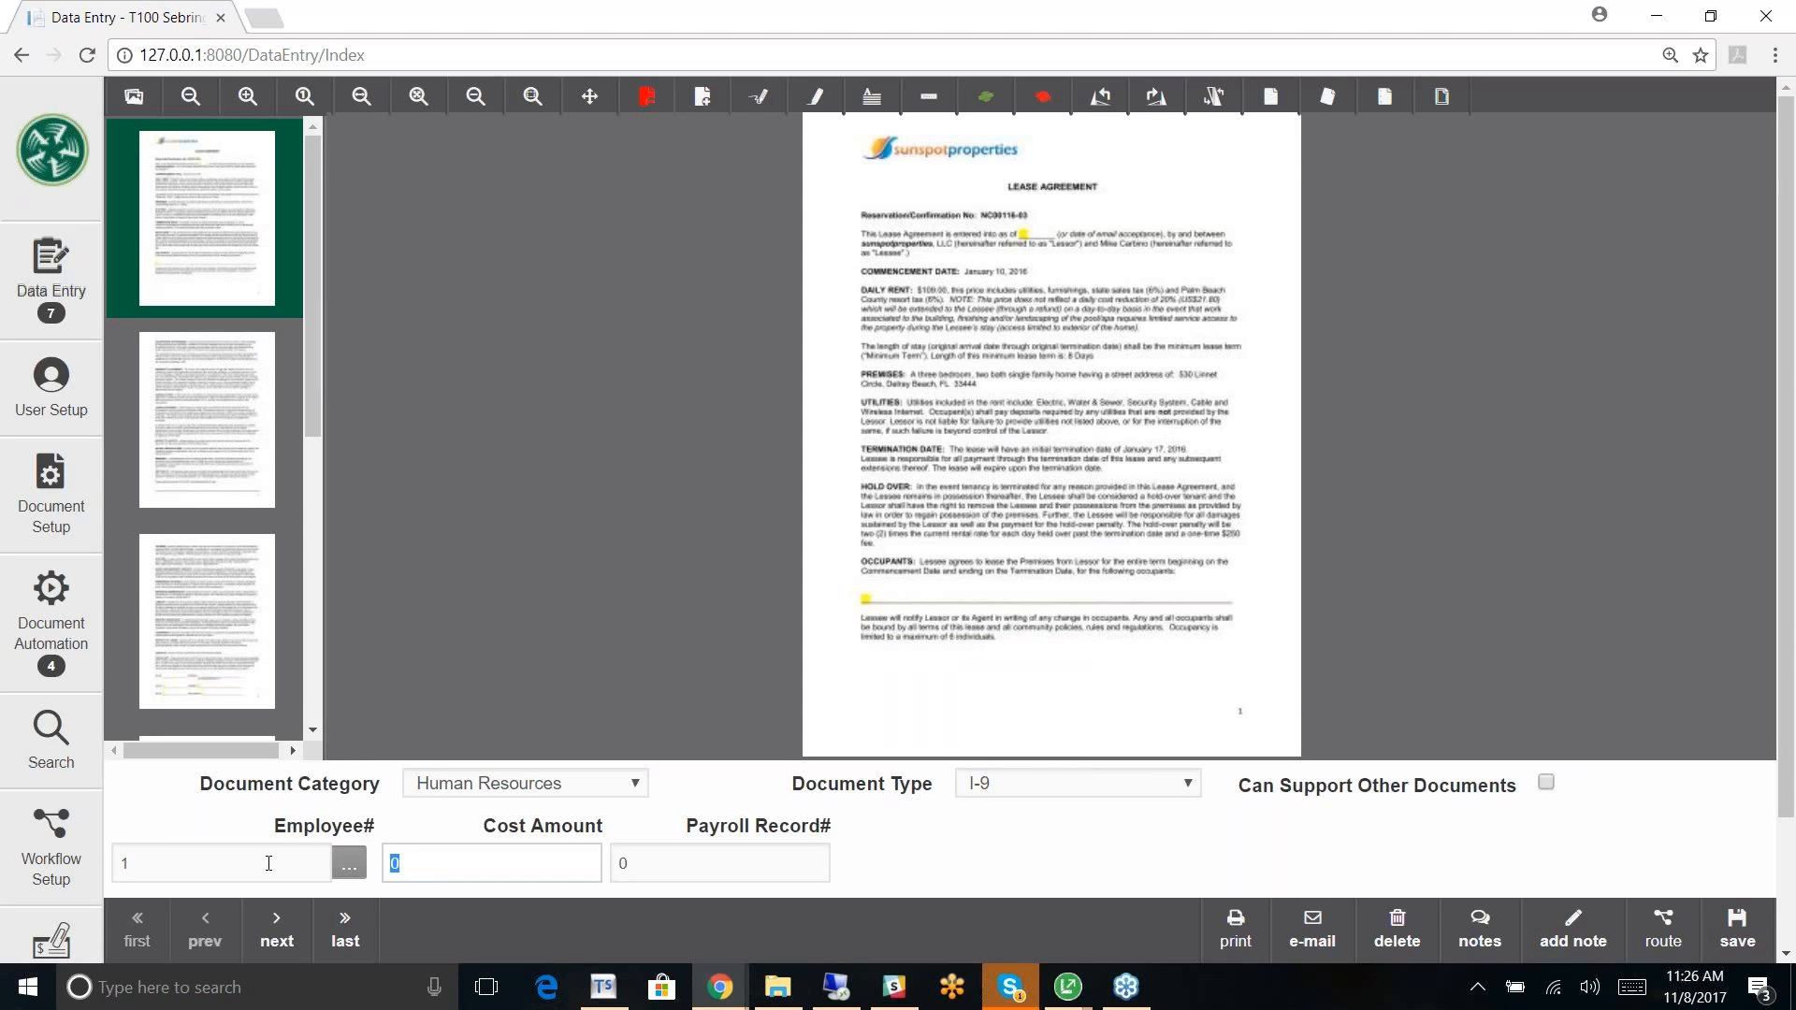
{"action": "key", "text": "Tab"}
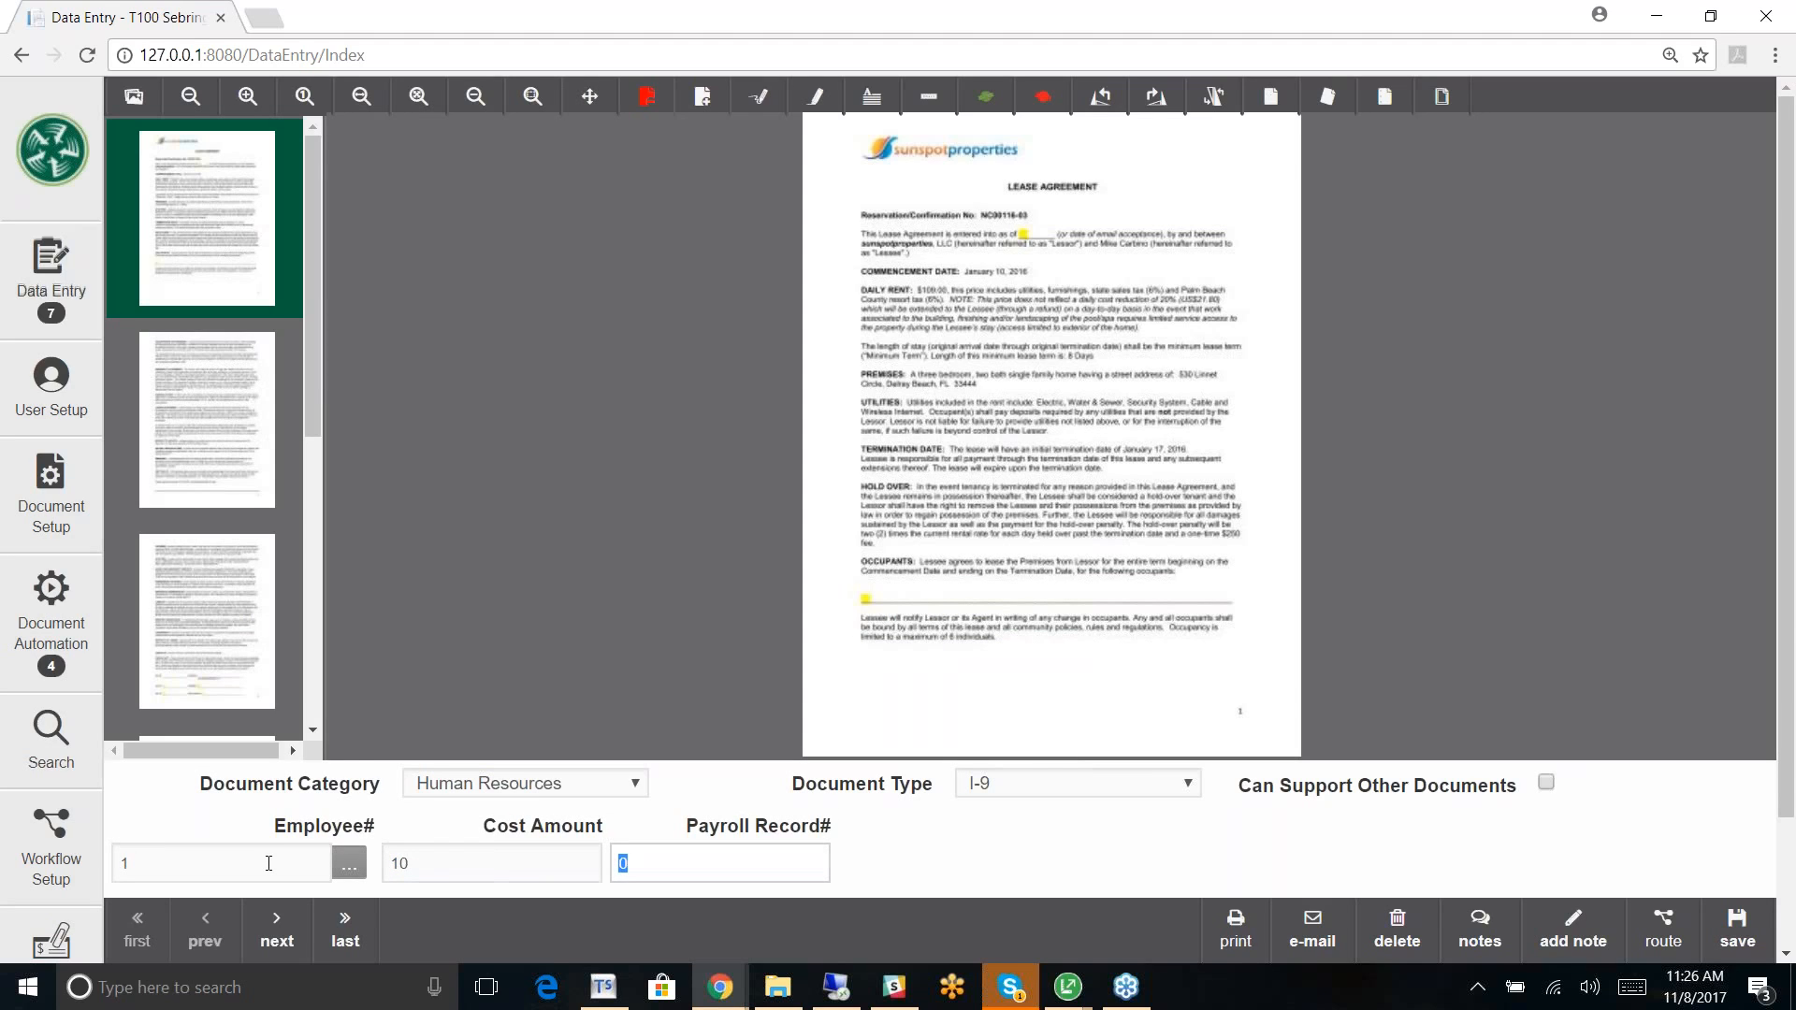
{"action": "type", "text": "100040"}
{"action": "scroll", "coordinate": [922, 612], "scroll_direction": "down", "scroll_amount": 2}
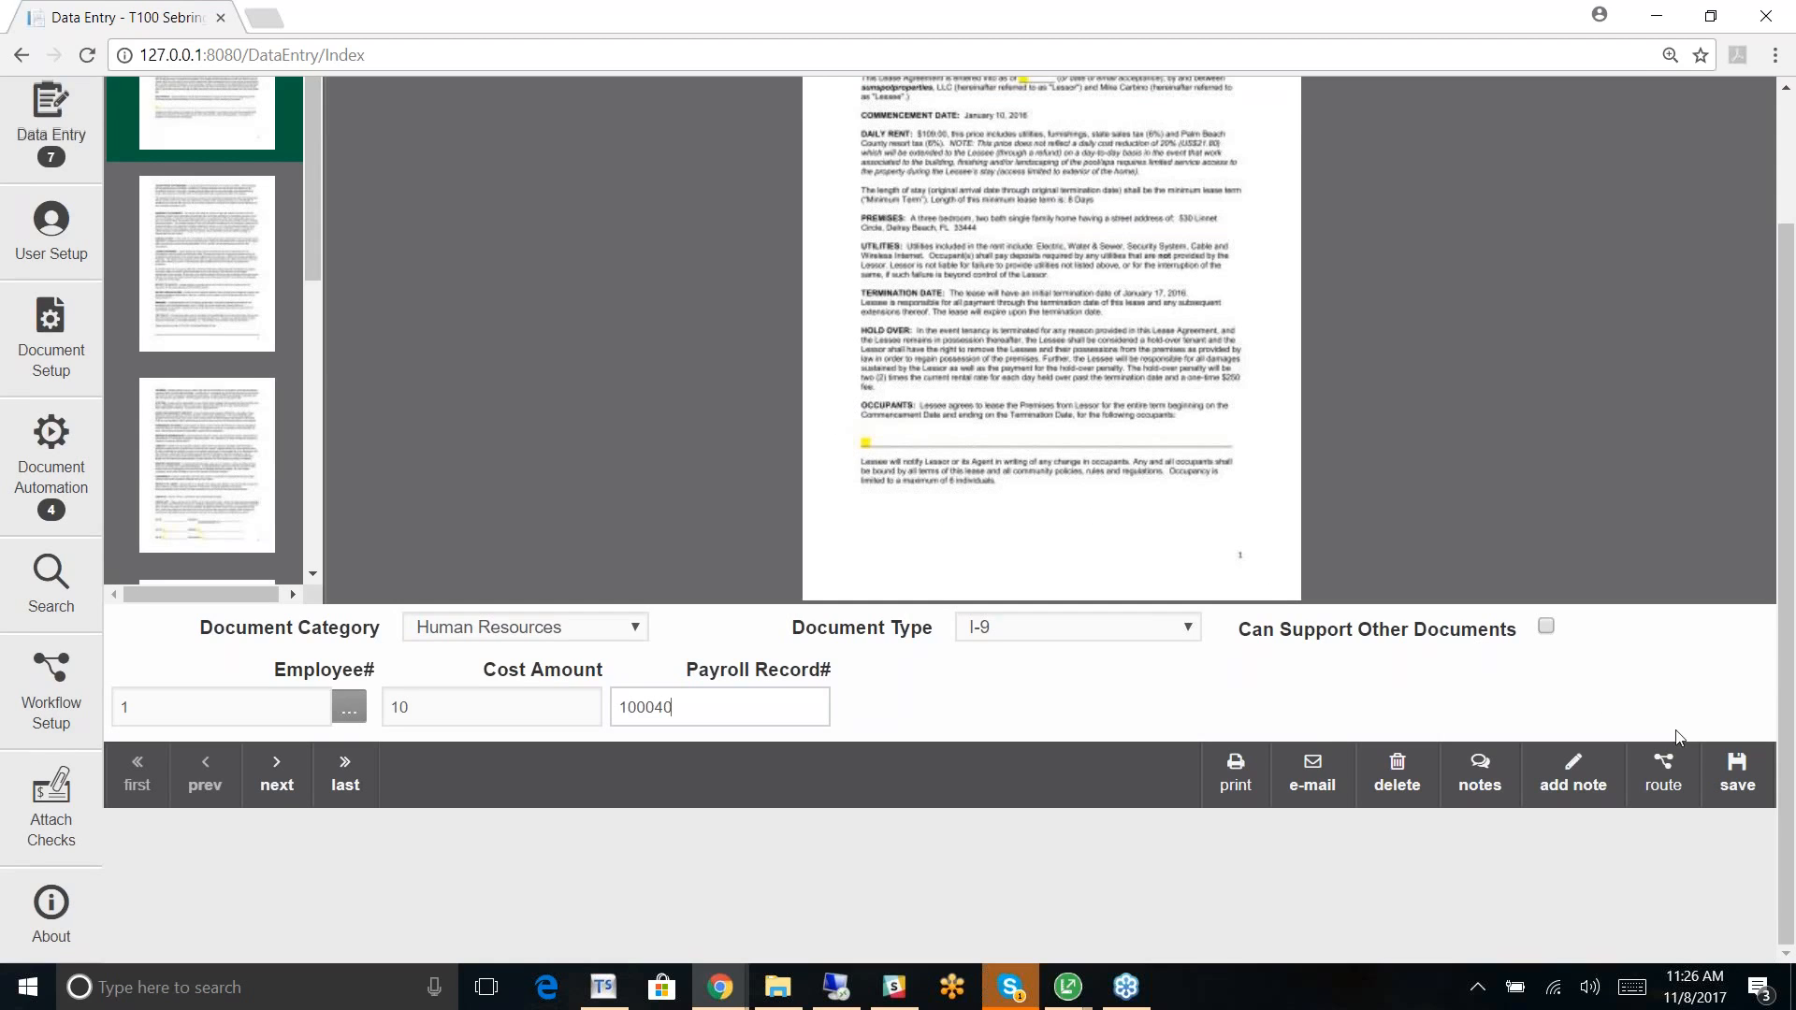
{"action": "left_click", "coordinate": [1735, 769]}
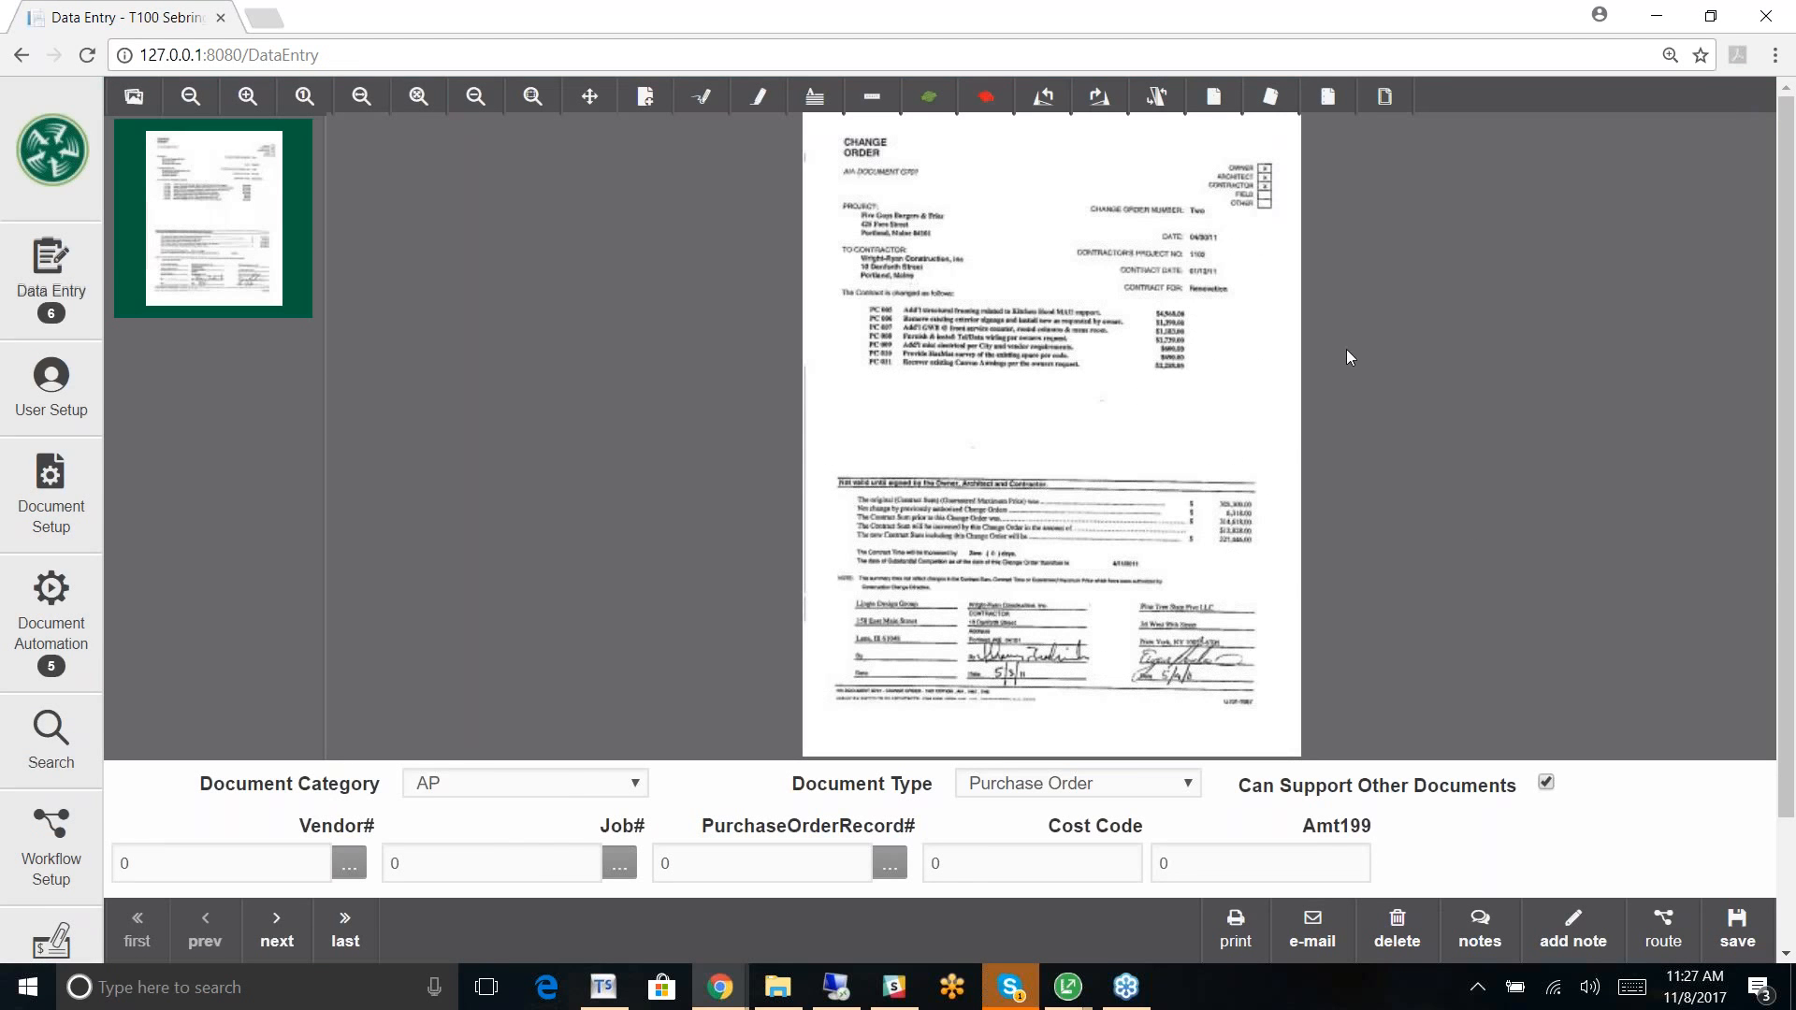
Step: Search for documents in the Human Resources category with the I-9 document type
{"action": "left_click", "coordinate": [41, 189]}
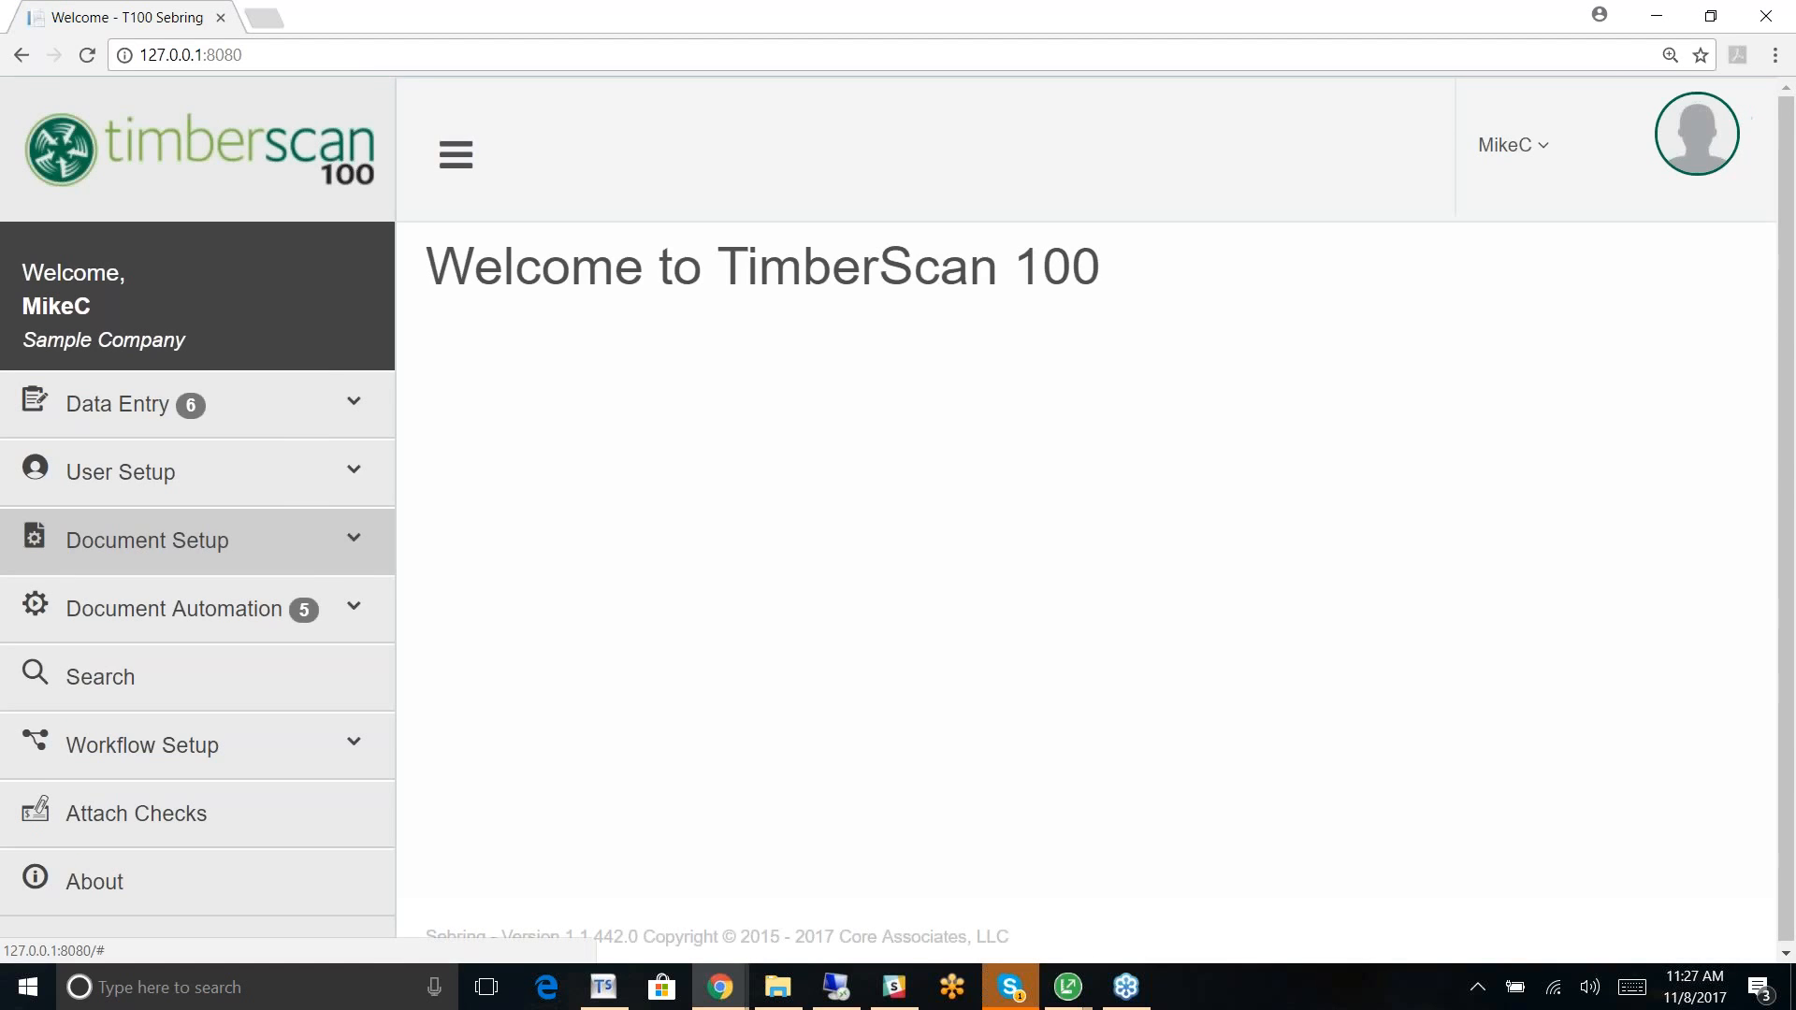
{"action": "left_click", "coordinate": [96, 679]}
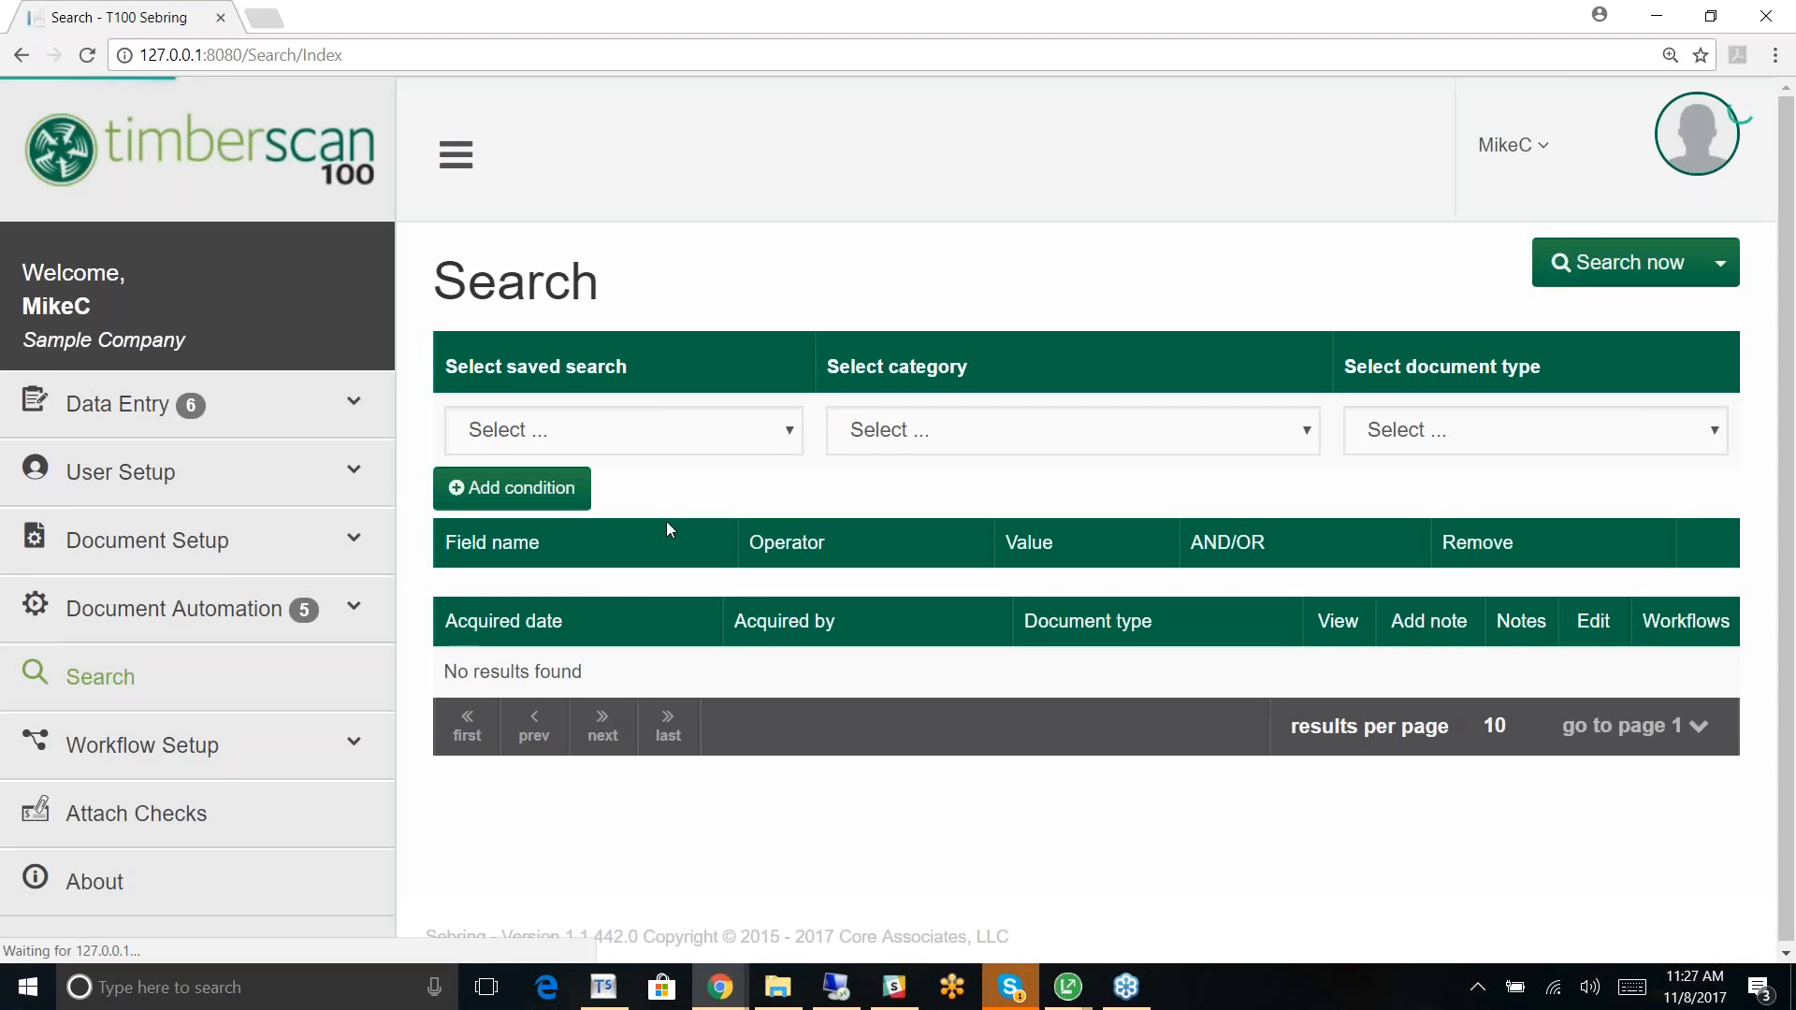
{"action": "left_click", "coordinate": [788, 438]}
{"action": "left_click", "coordinate": [787, 438]}
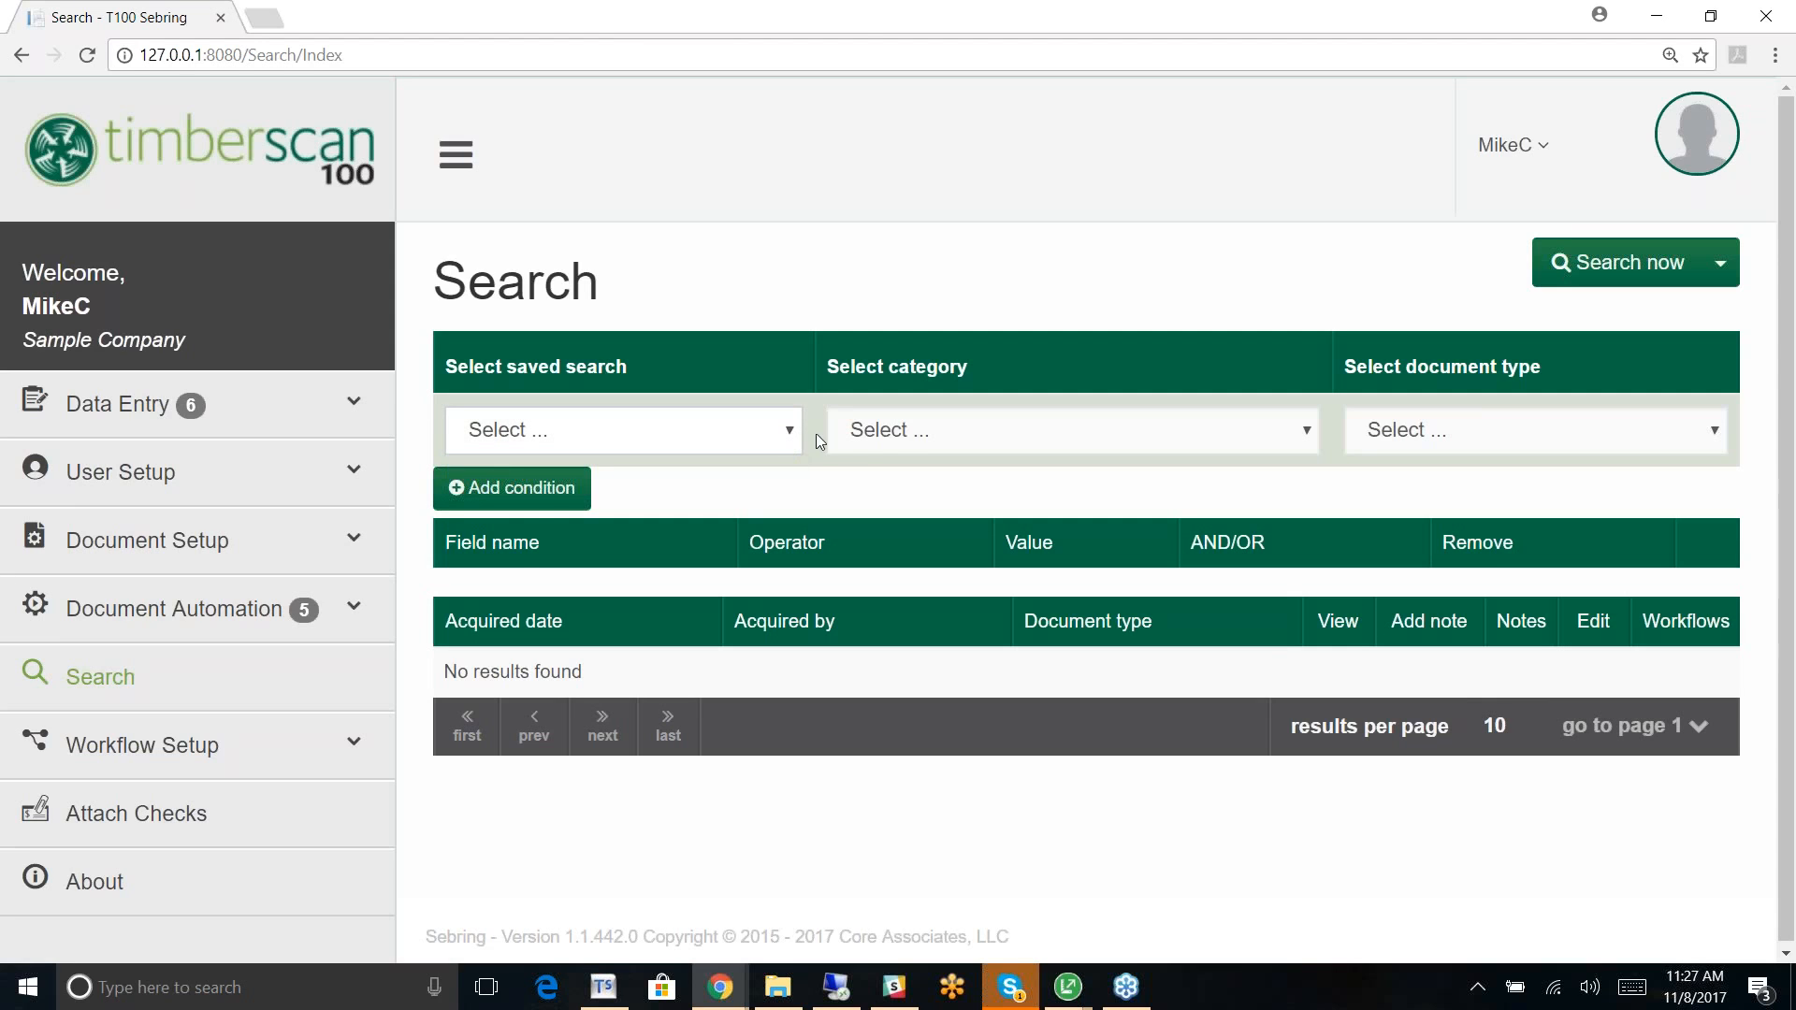
{"action": "left_click", "coordinate": [1304, 435]}
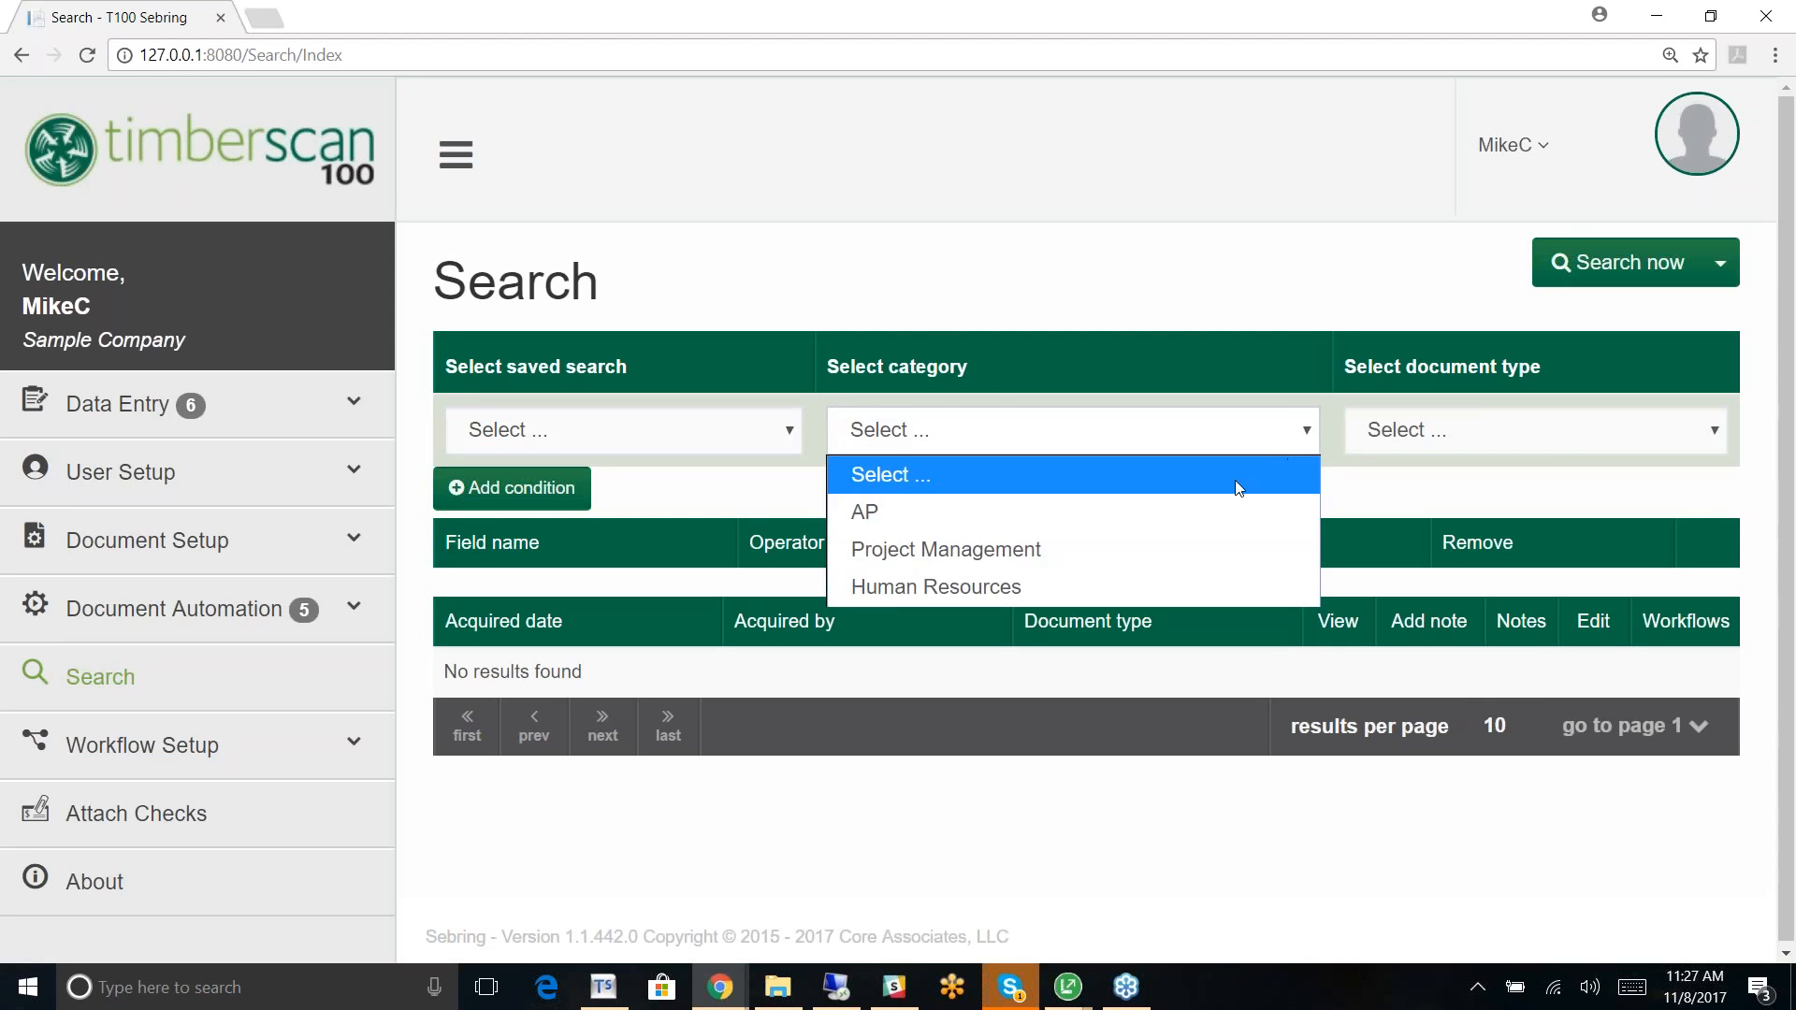
{"action": "left_click", "coordinate": [1121, 595]}
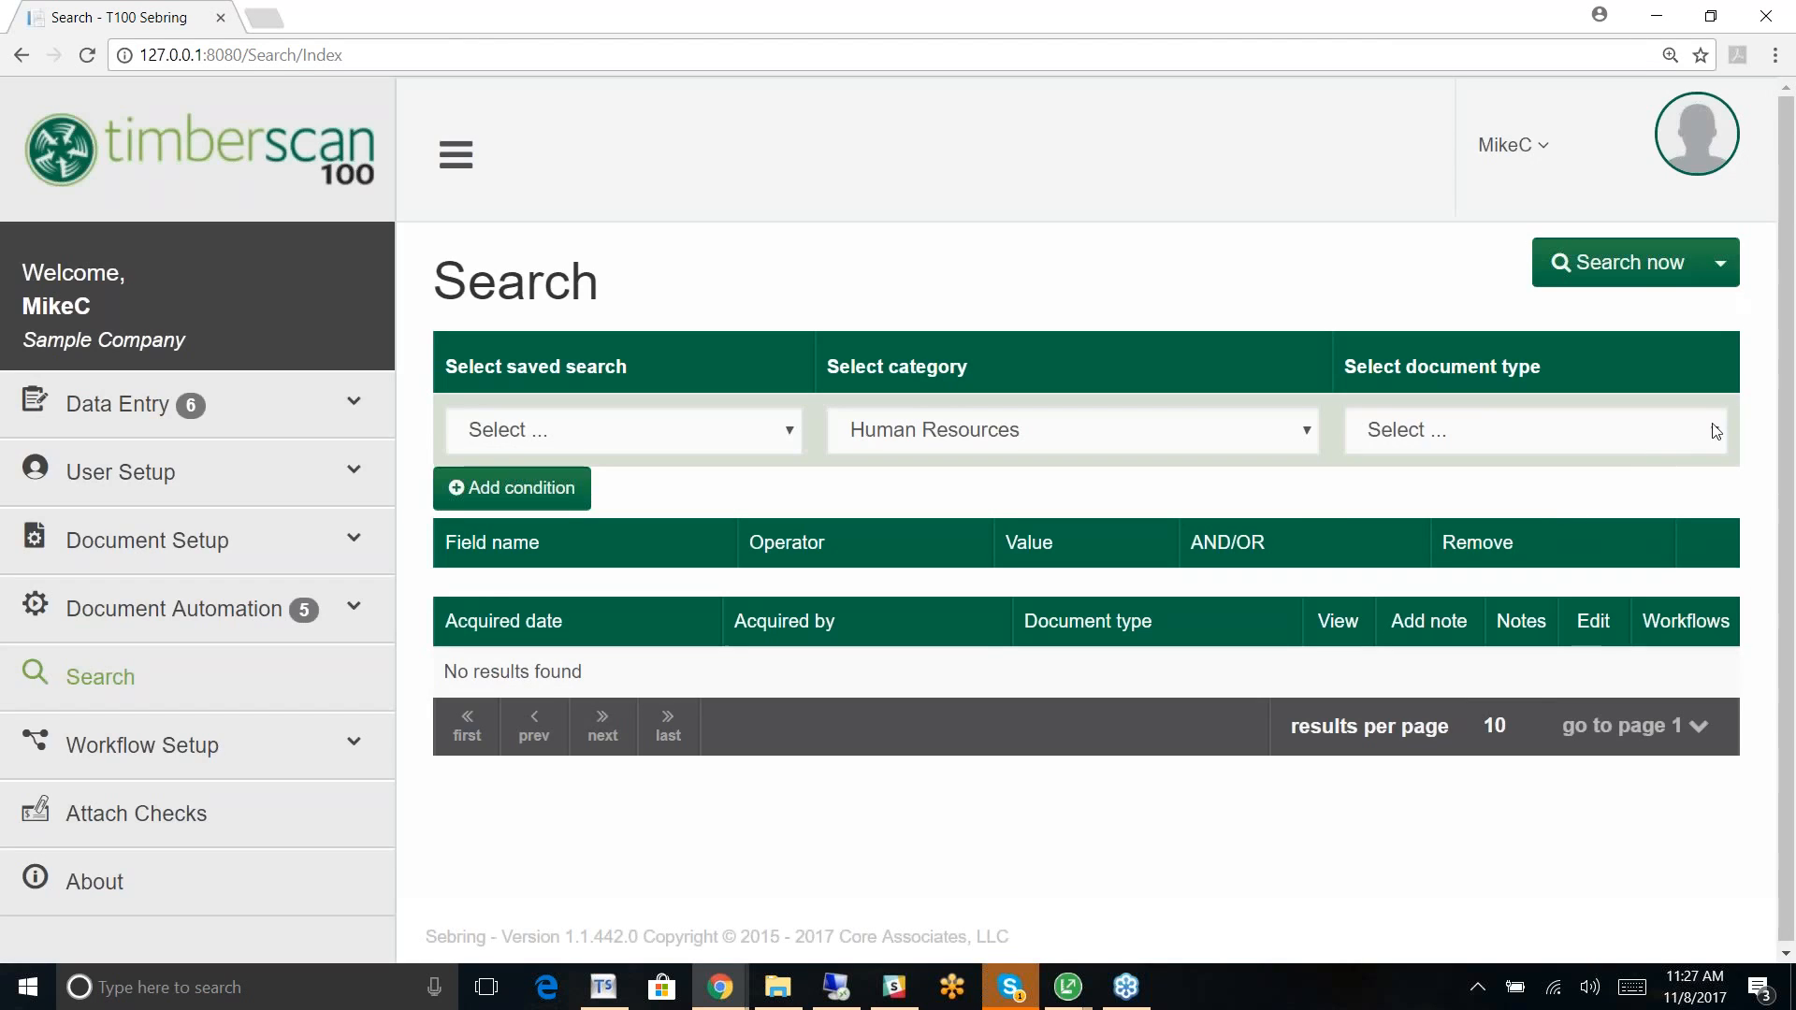
{"action": "left_click", "coordinate": [1715, 432]}
{"action": "left_click", "coordinate": [1559, 515]}
{"action": "left_click", "coordinate": [1579, 266]}
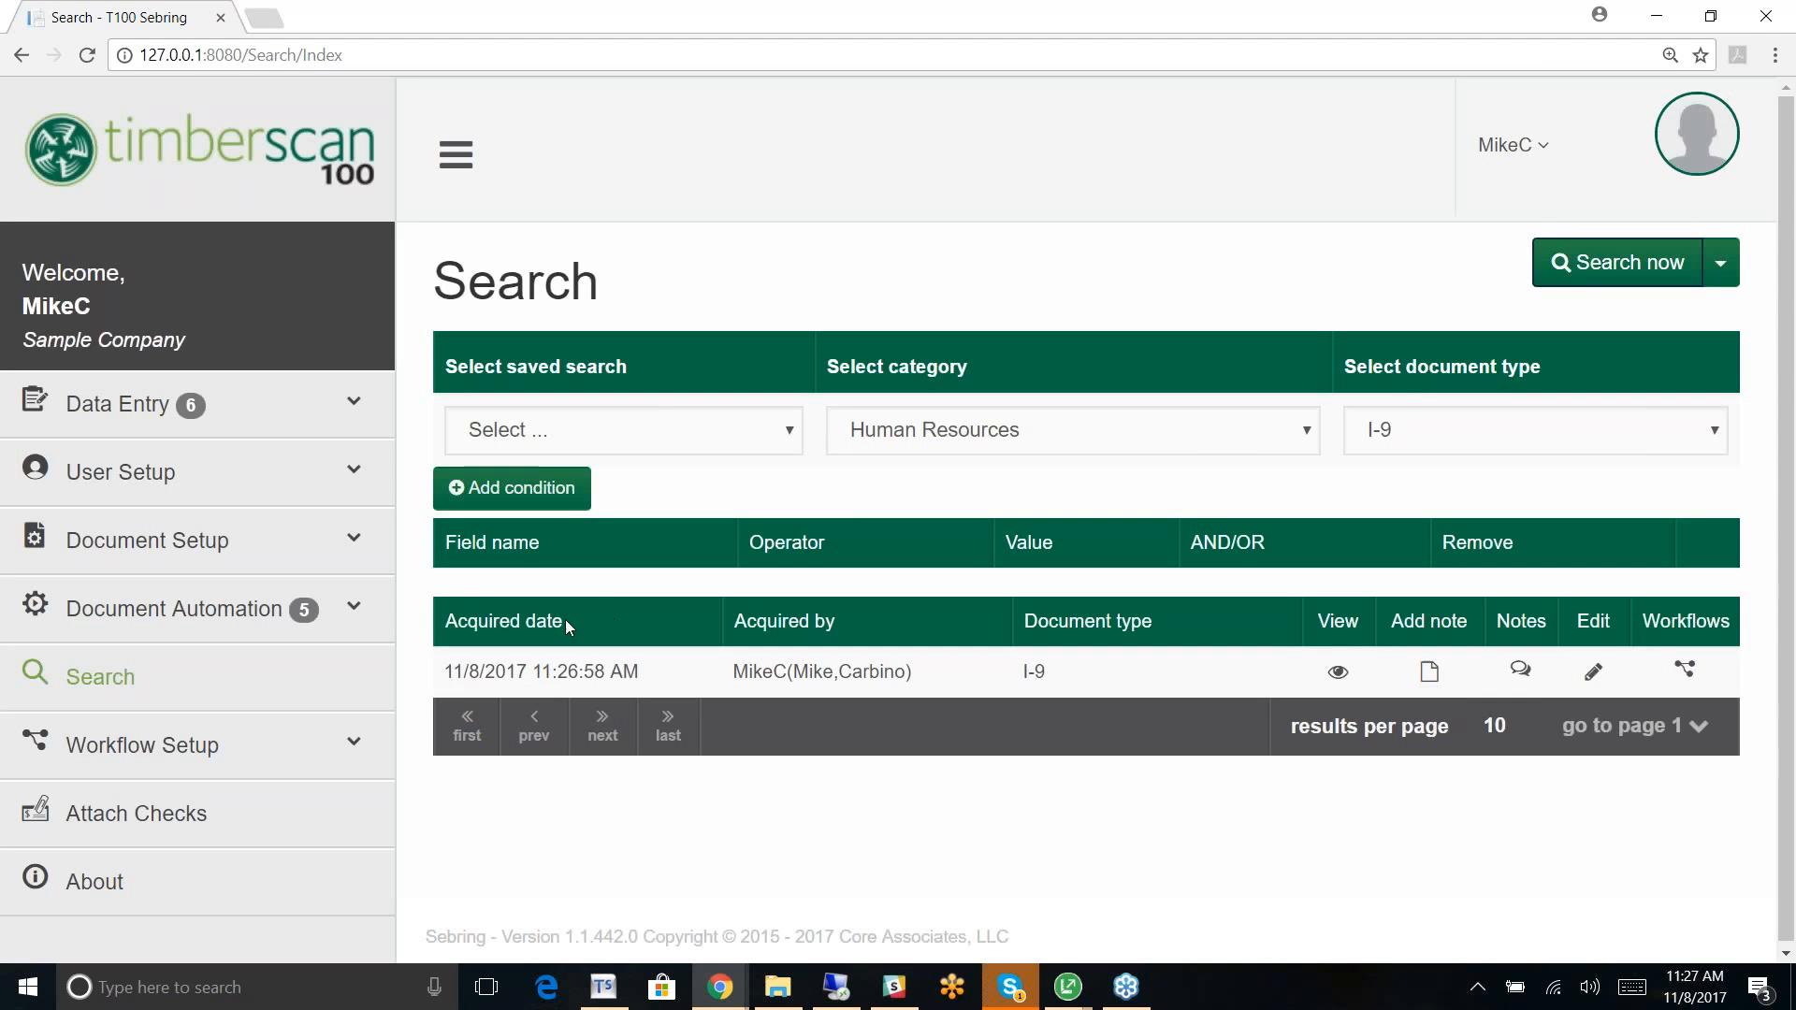
Step: Add an Employee# equals condition for the first listed employee and rerun the search
{"action": "left_click", "coordinate": [457, 488]}
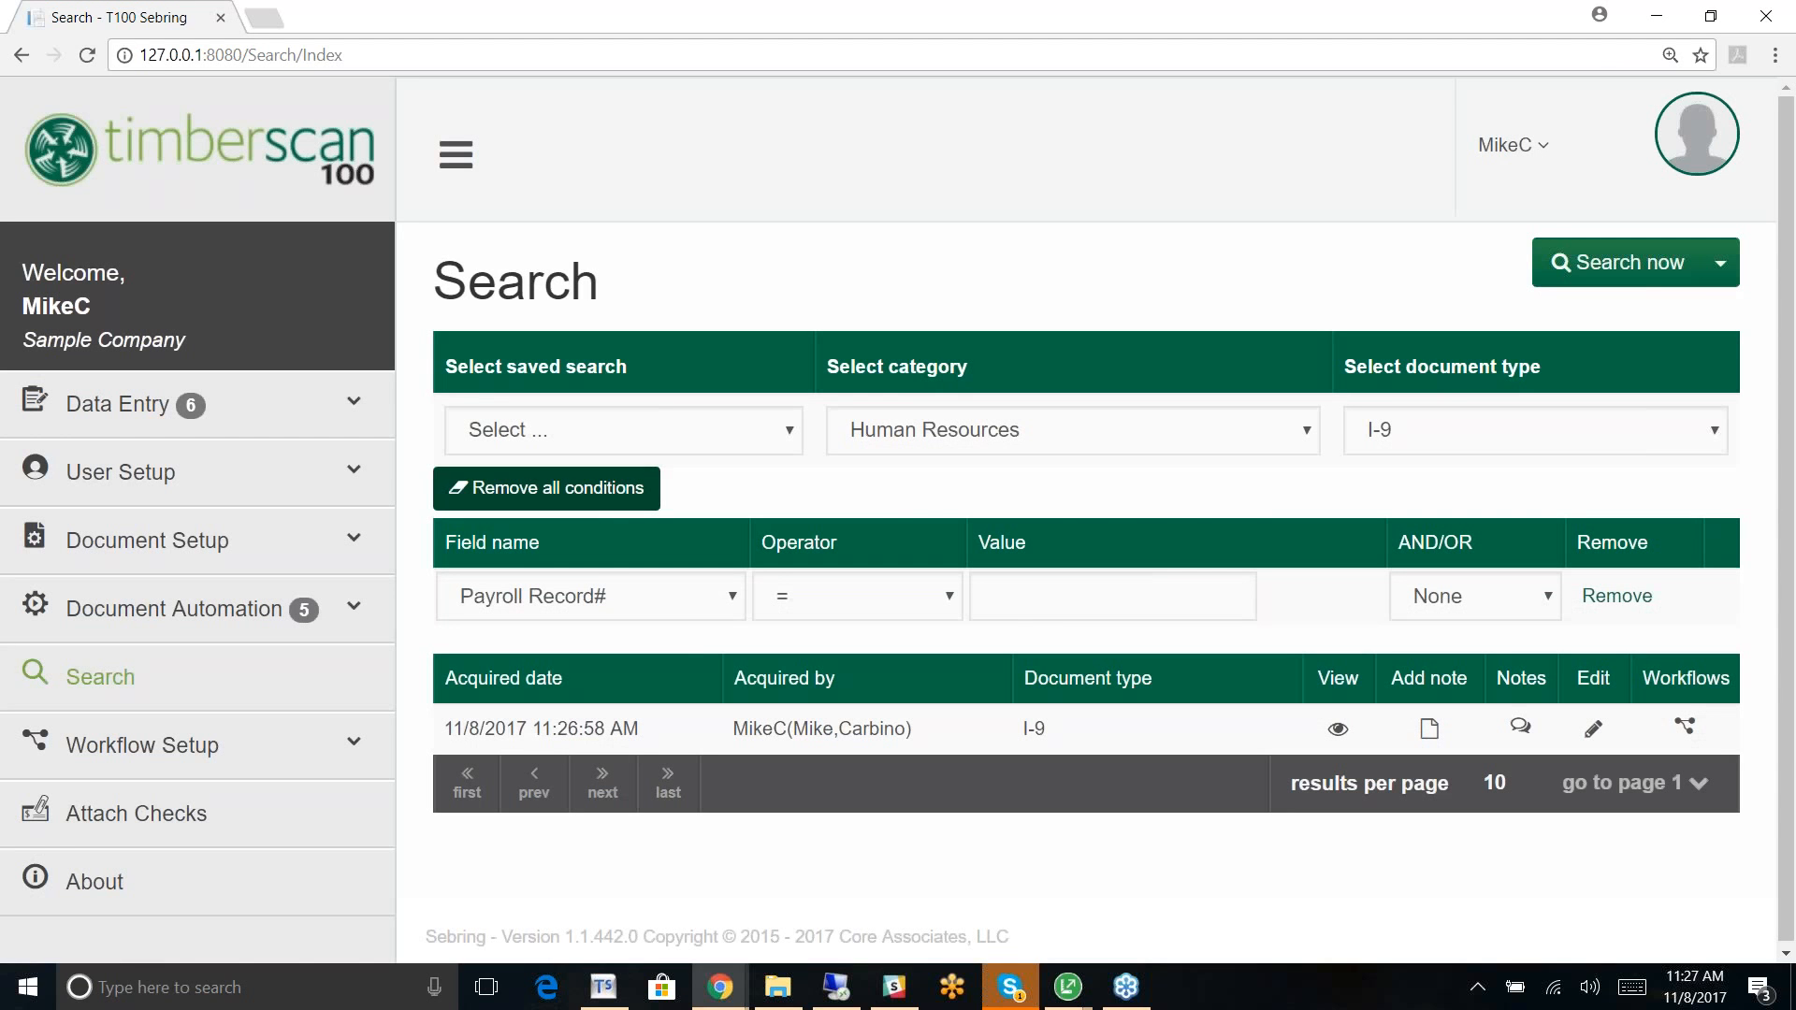
{"action": "left_click", "coordinate": [735, 600]}
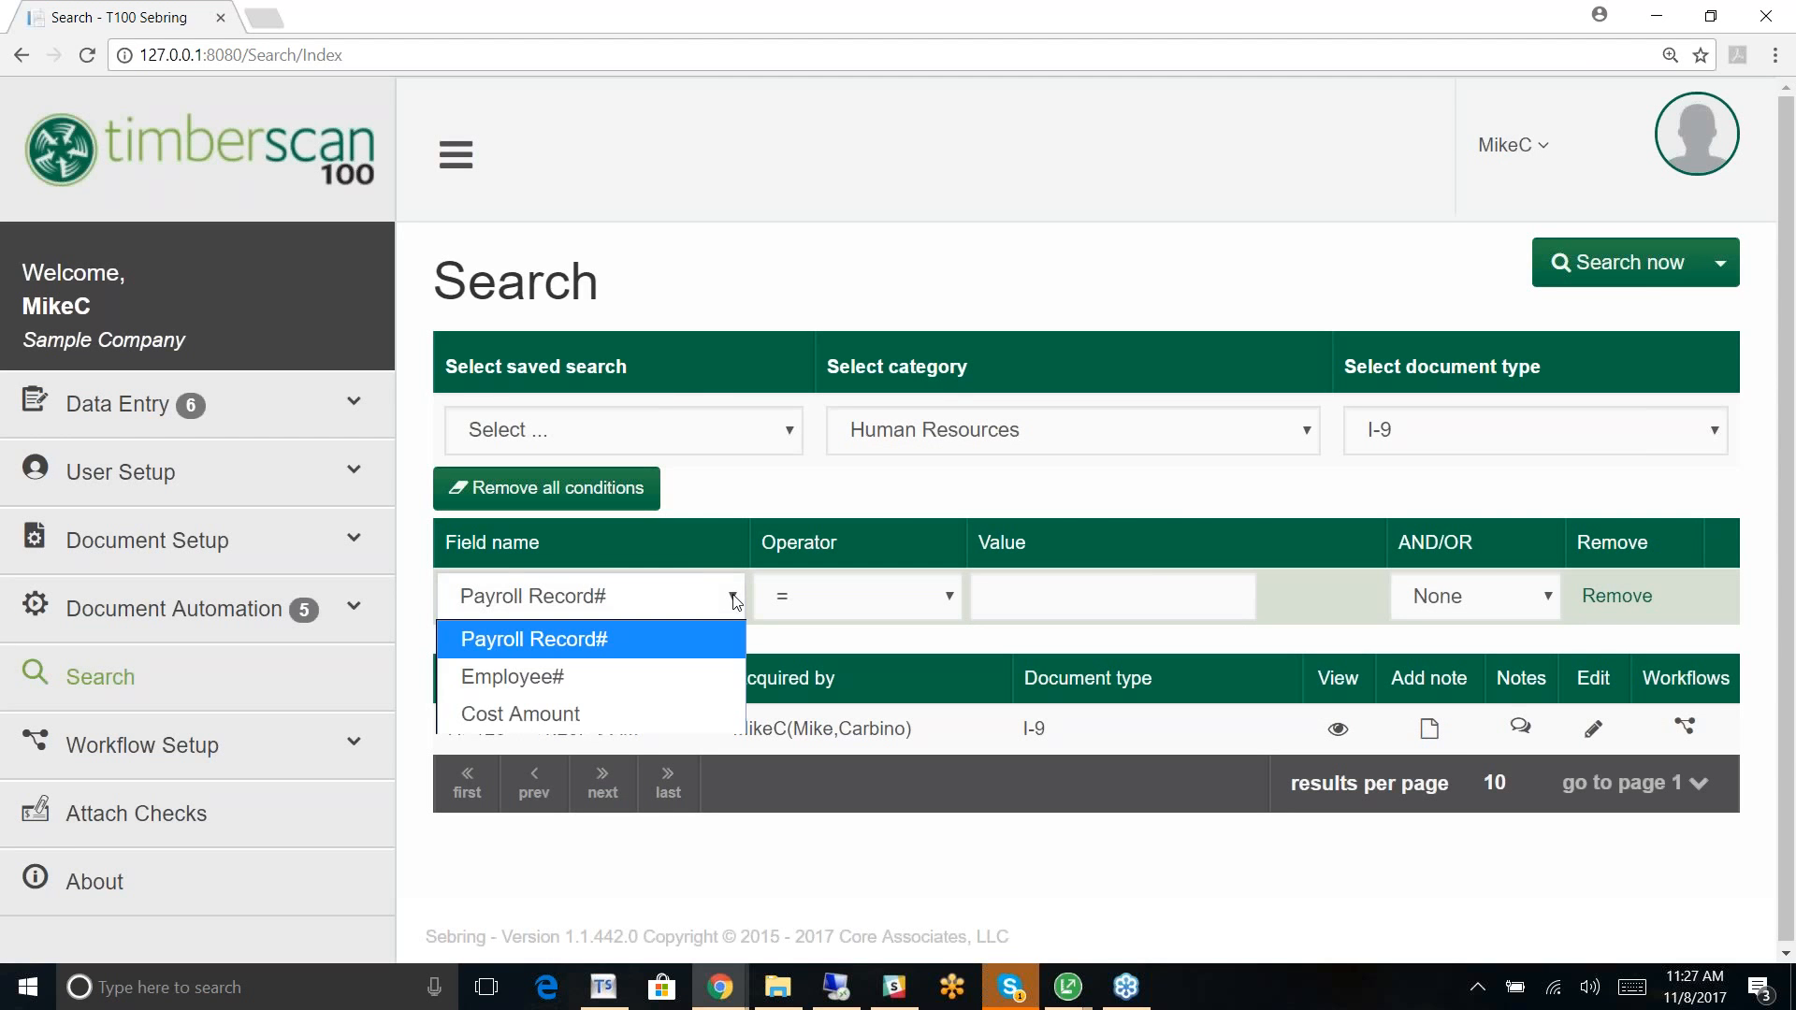
{"action": "left_click", "coordinate": [582, 680]}
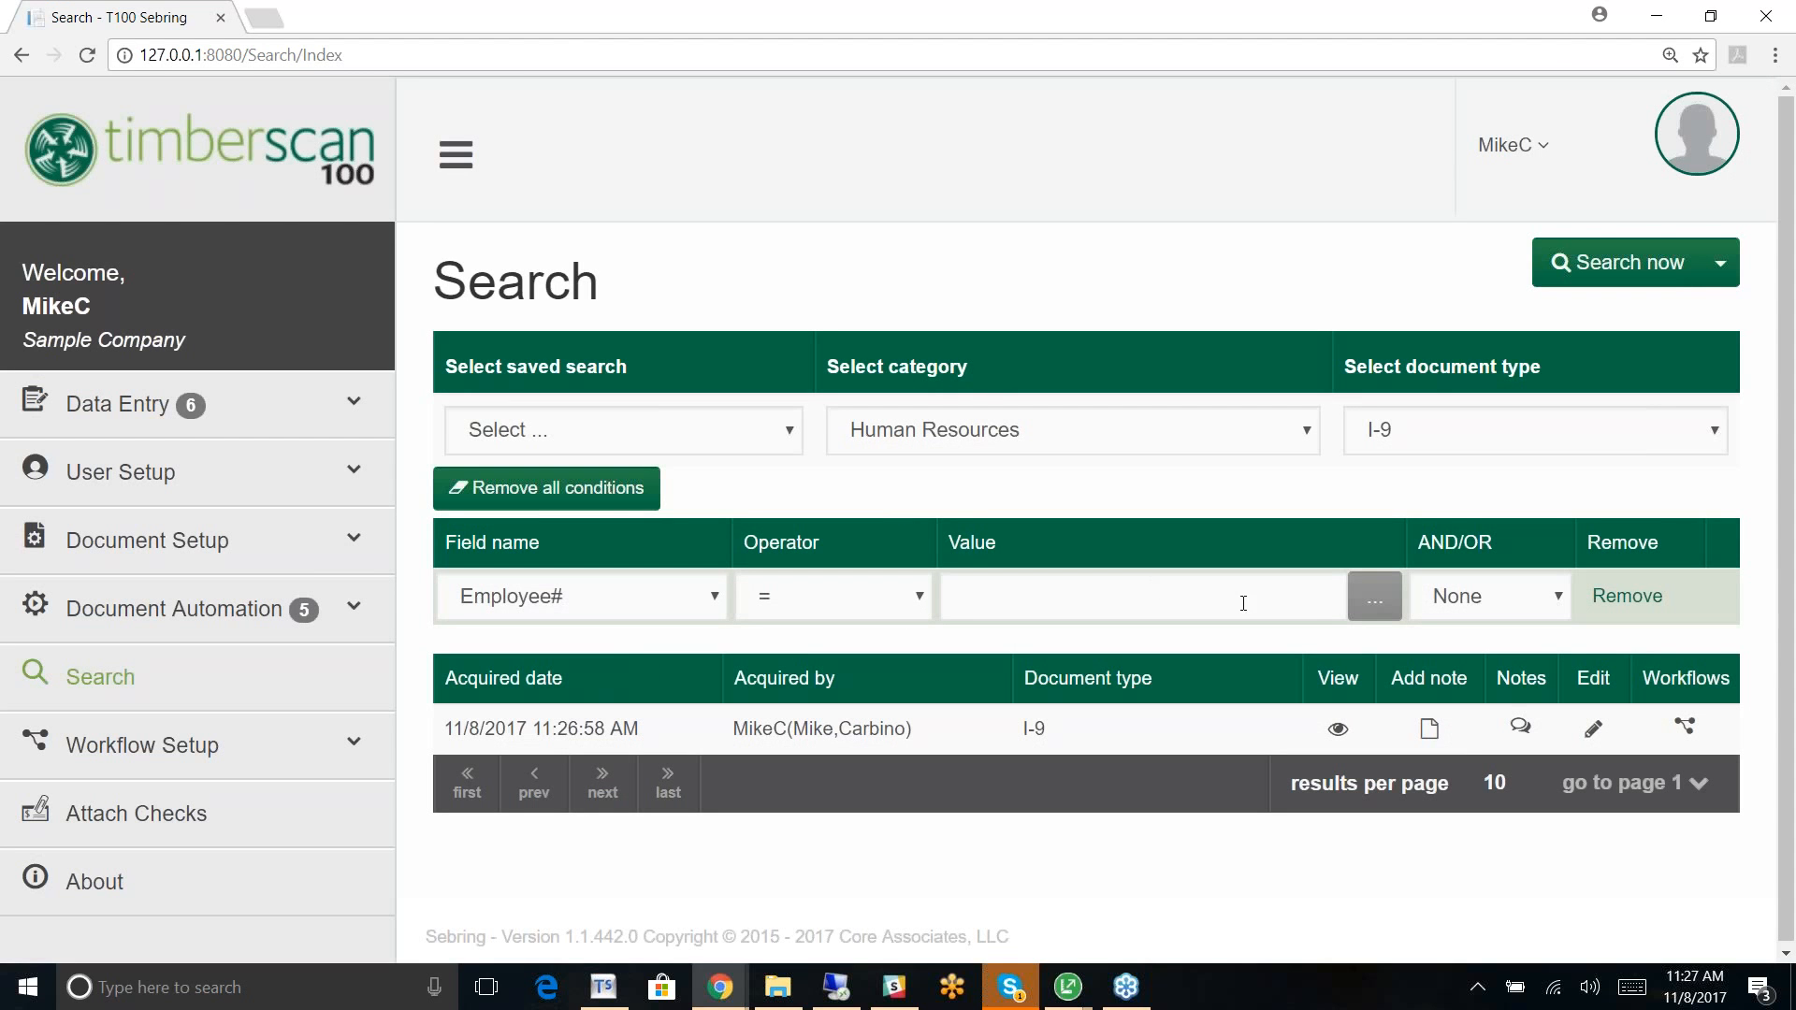
{"action": "left_click", "coordinate": [1374, 596]}
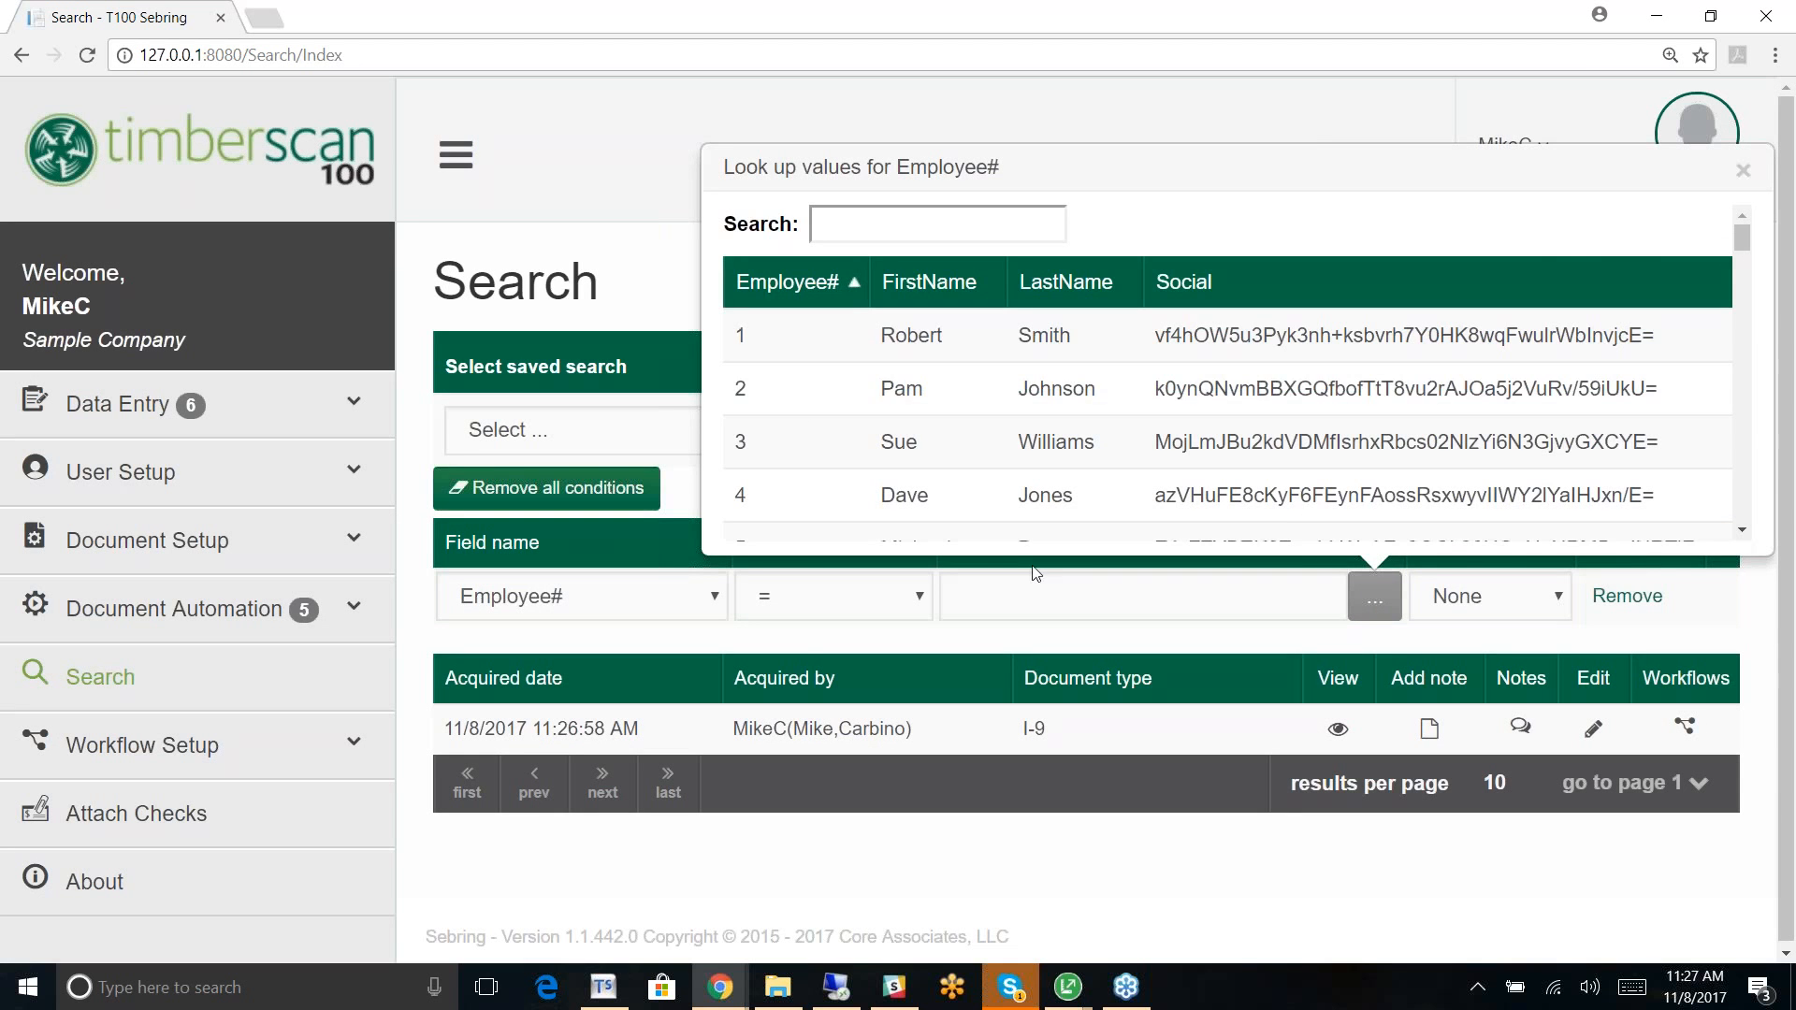
{"action": "left_click", "coordinate": [857, 335]}
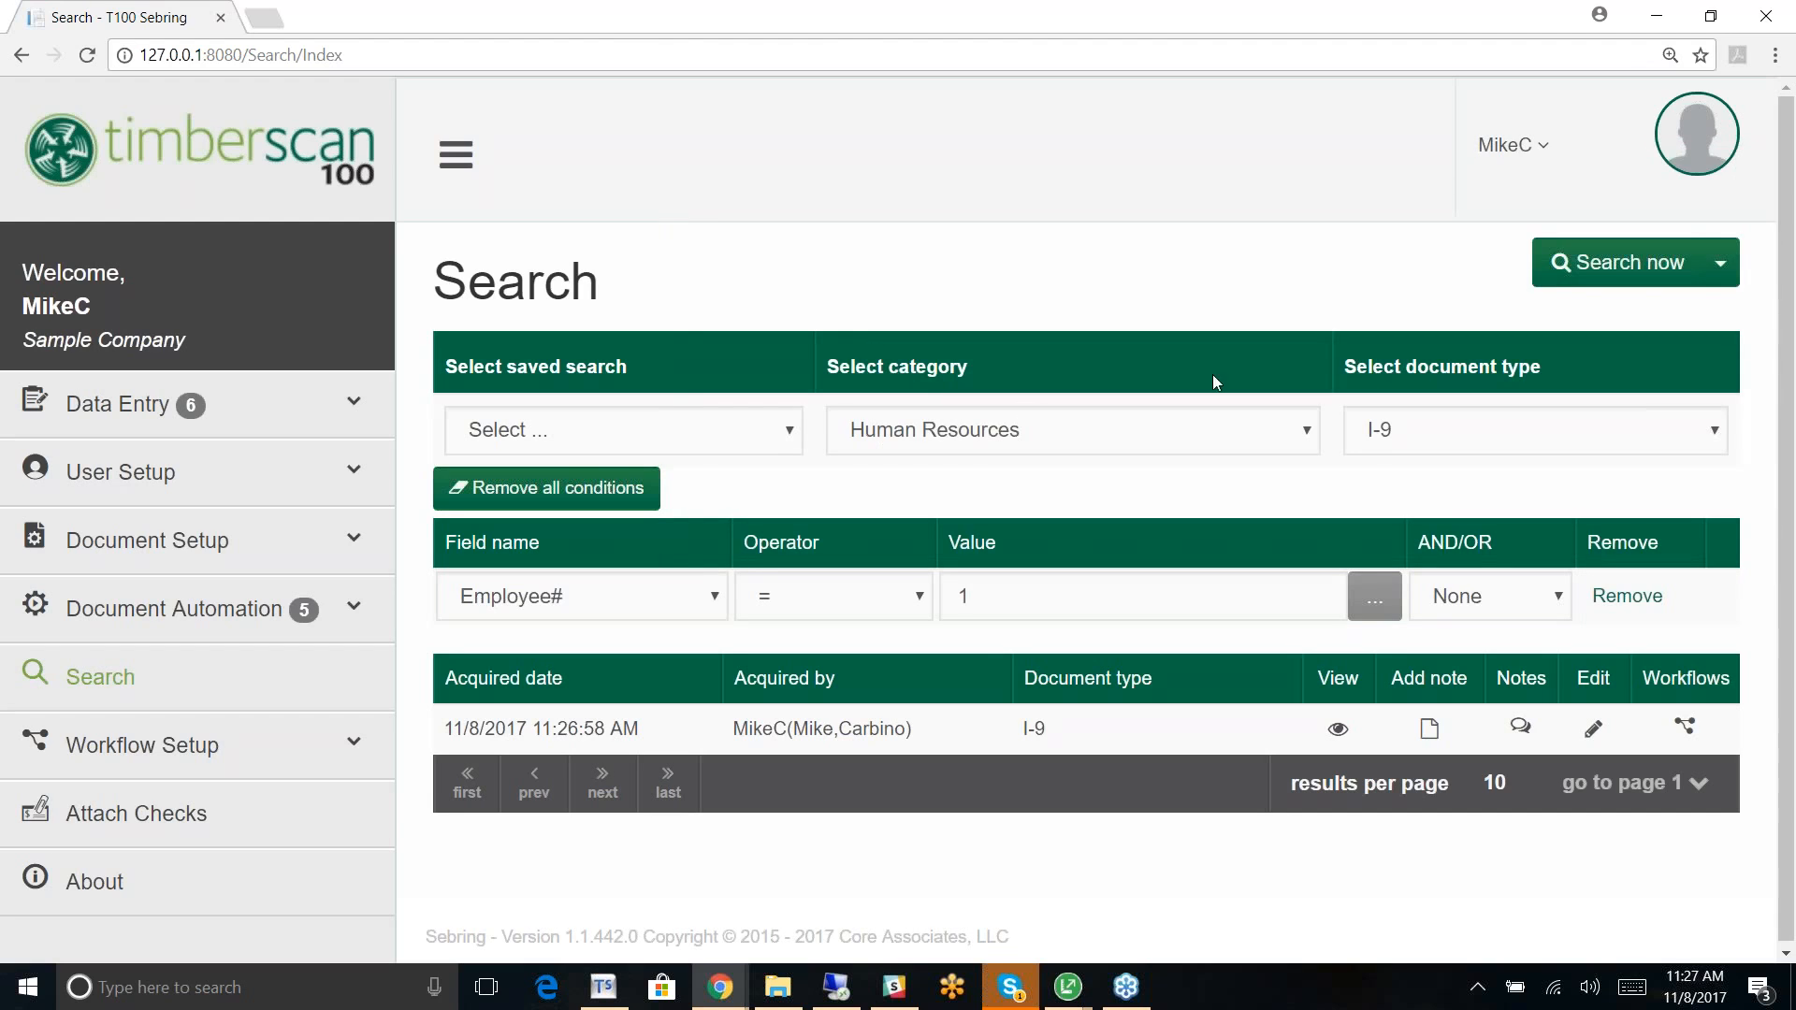
{"action": "left_click", "coordinate": [1600, 279]}
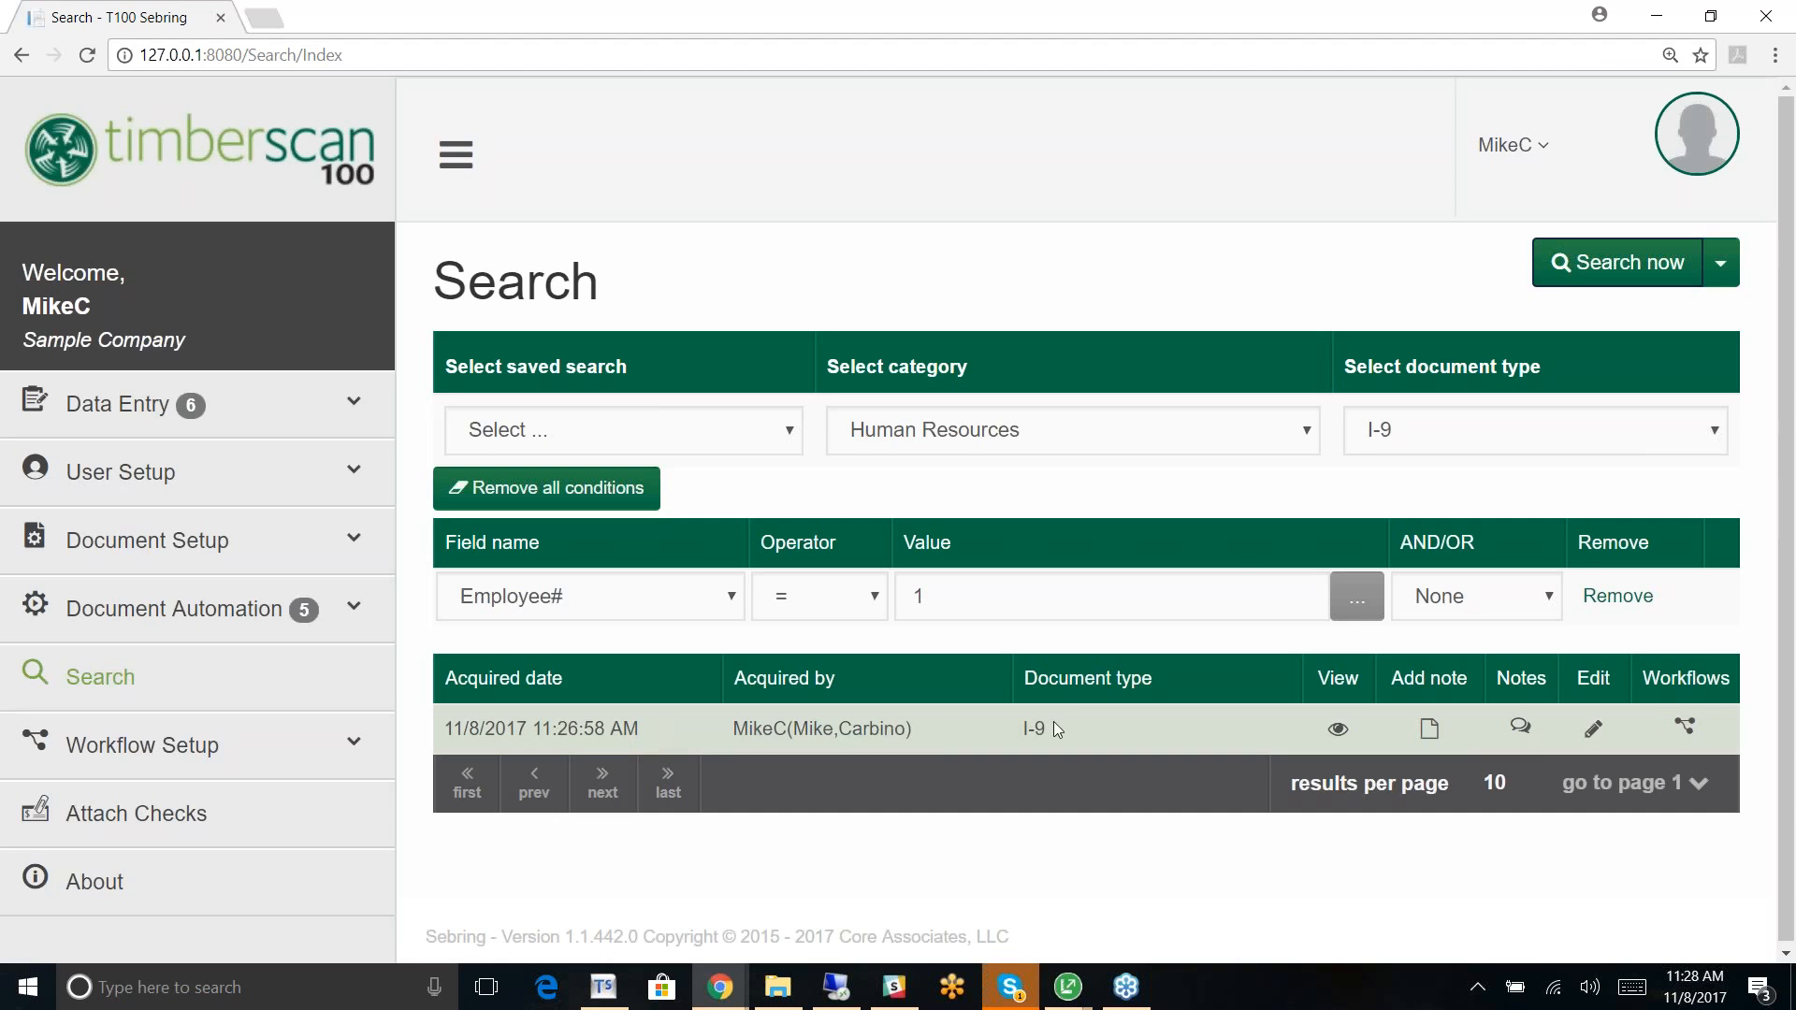
Step: View the found I-9 document, add CC.pdf to its pages, and close the viewer
{"action": "left_click", "coordinate": [1338, 729]}
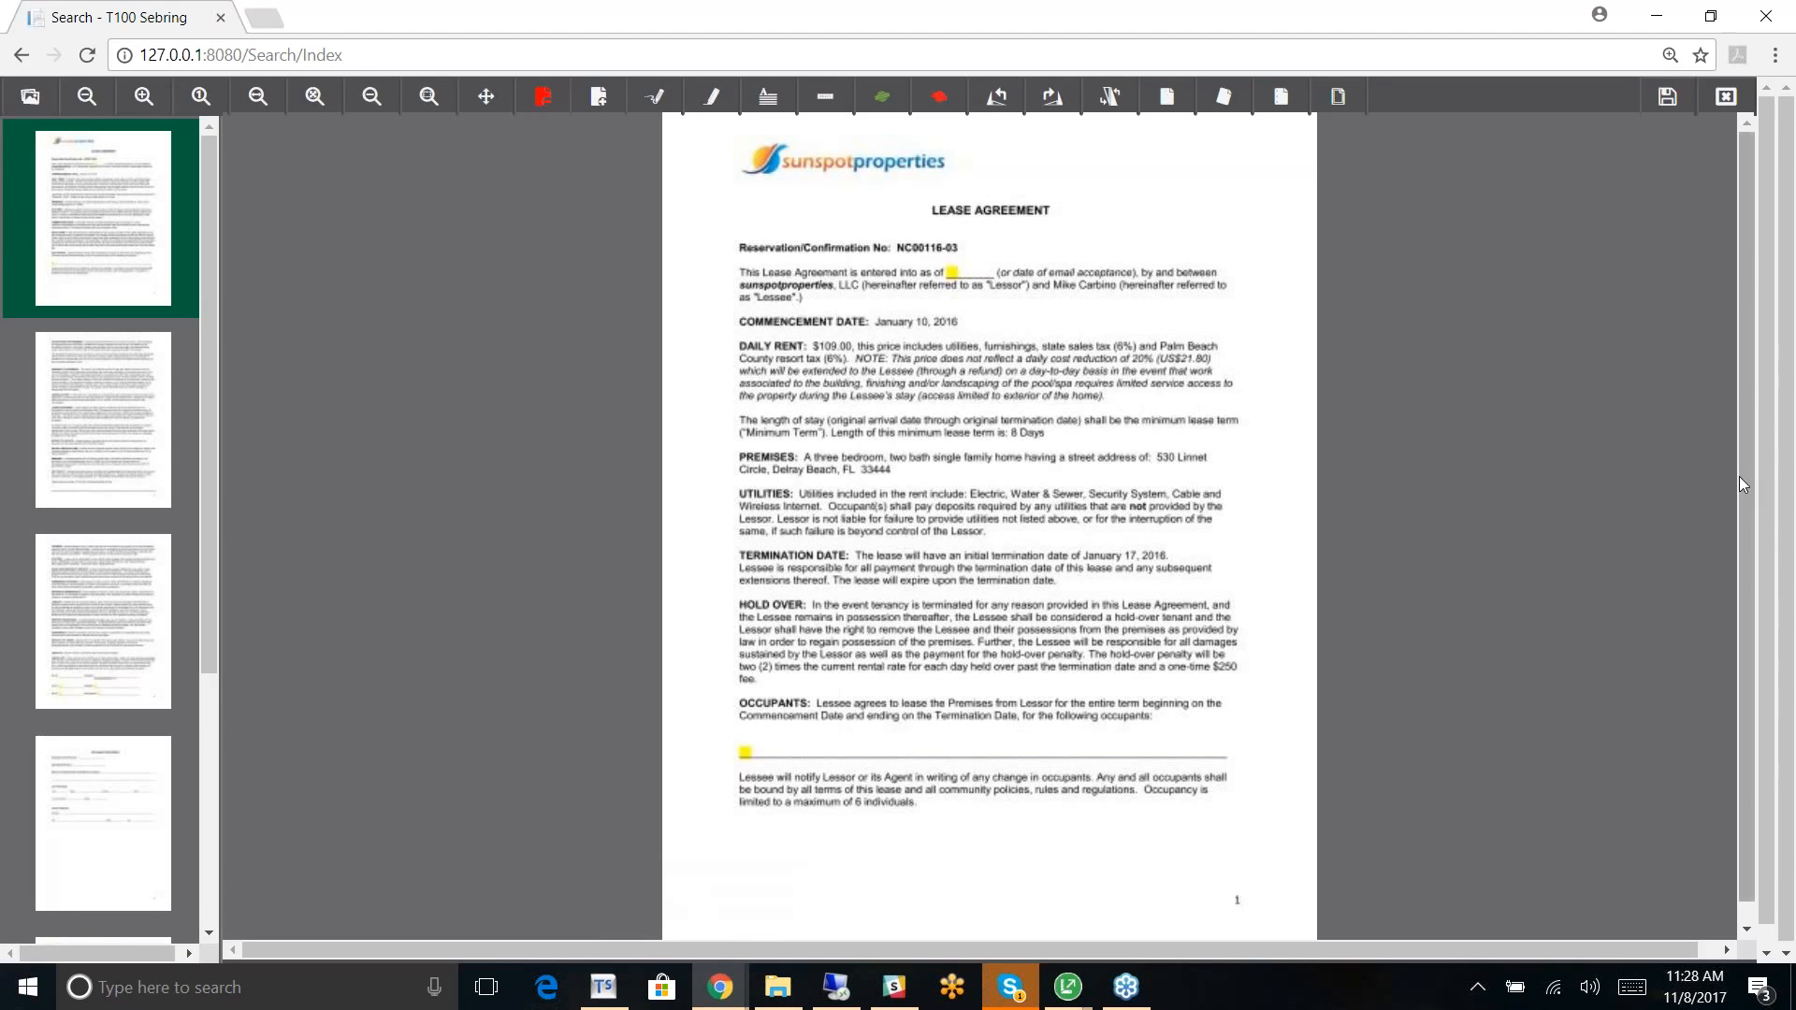
{"action": "scroll", "coordinate": [1746, 496], "scroll_direction": "down", "scroll_amount": 1}
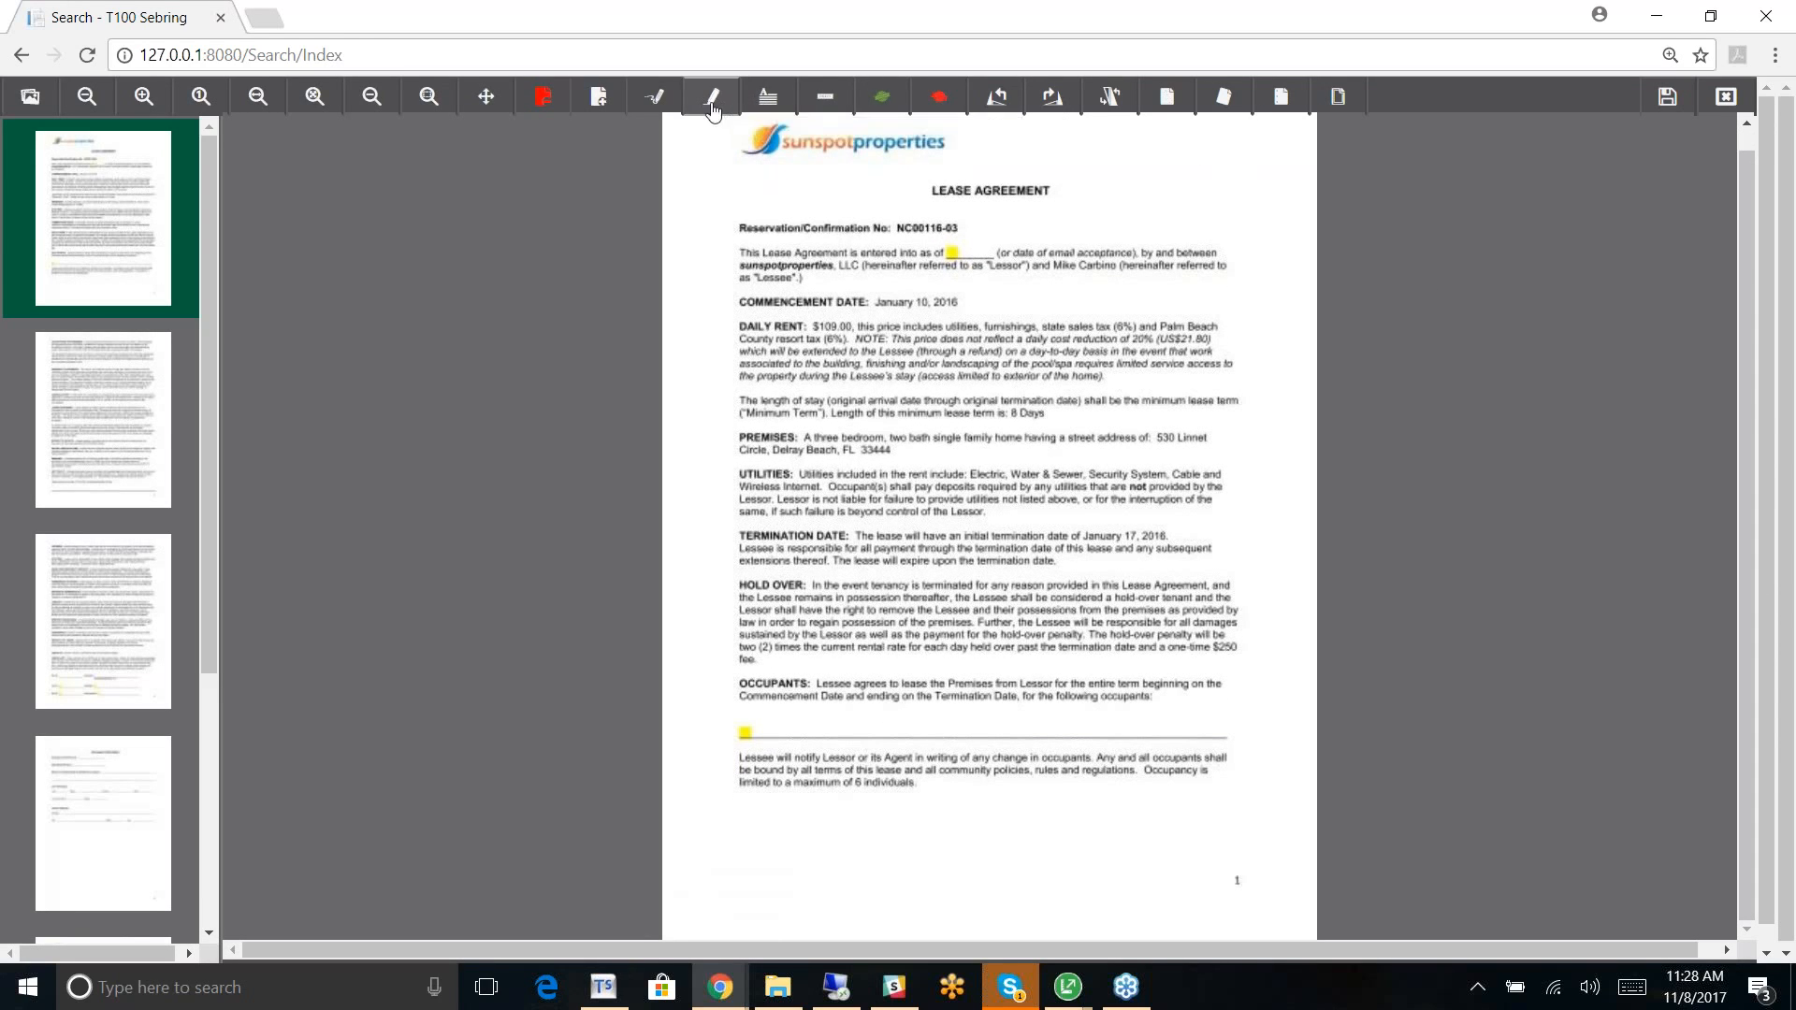
{"action": "left_click", "coordinate": [598, 98]}
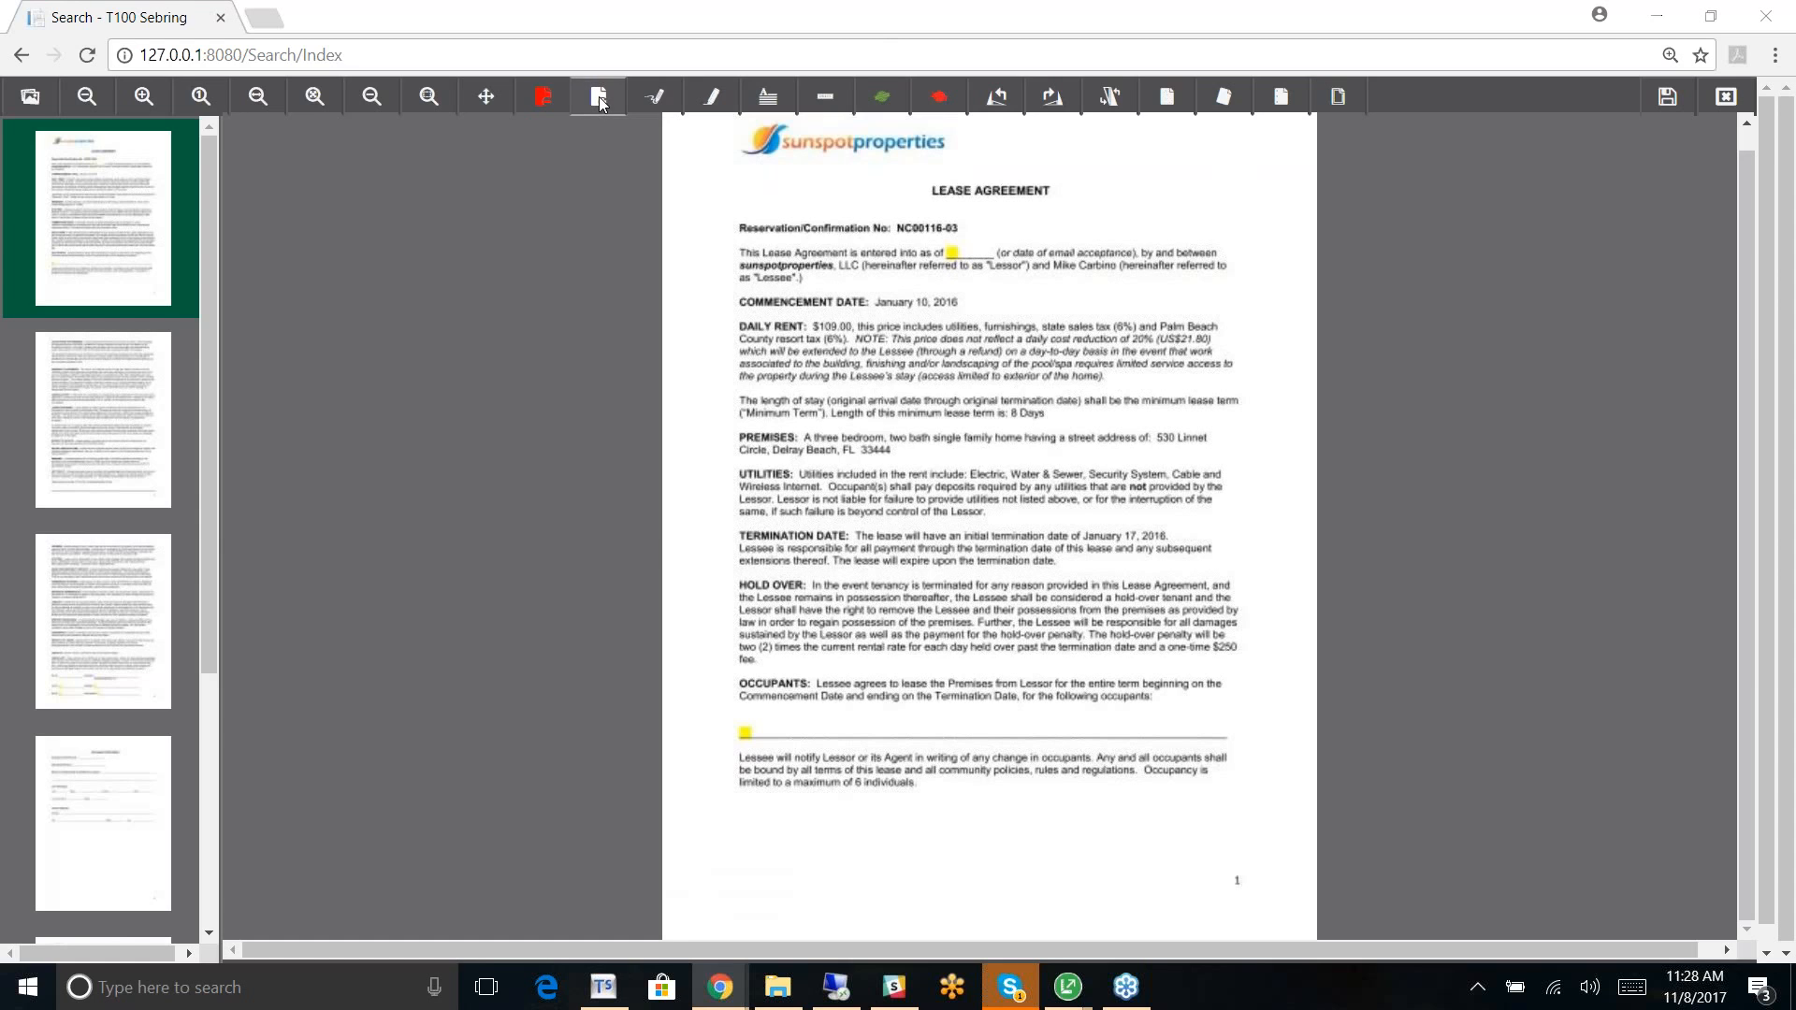
{"action": "left_click", "coordinate": [524, 195]}
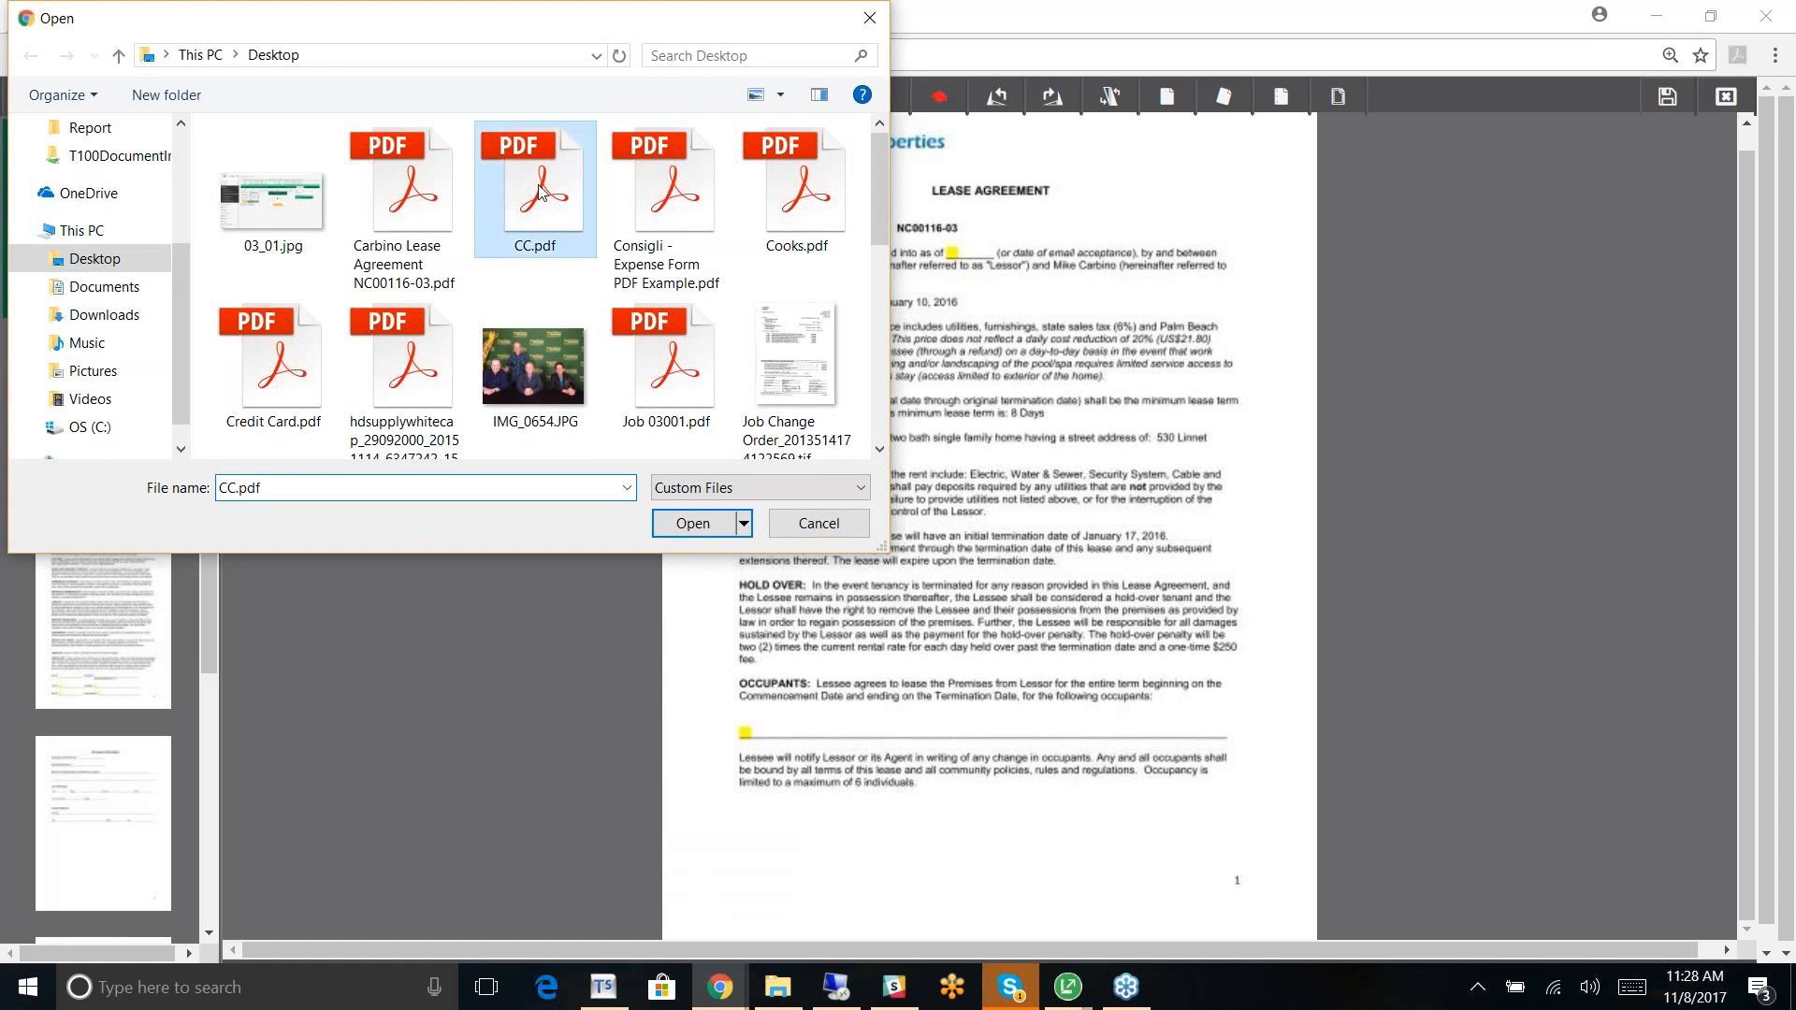
{"action": "left_click", "coordinate": [691, 524]}
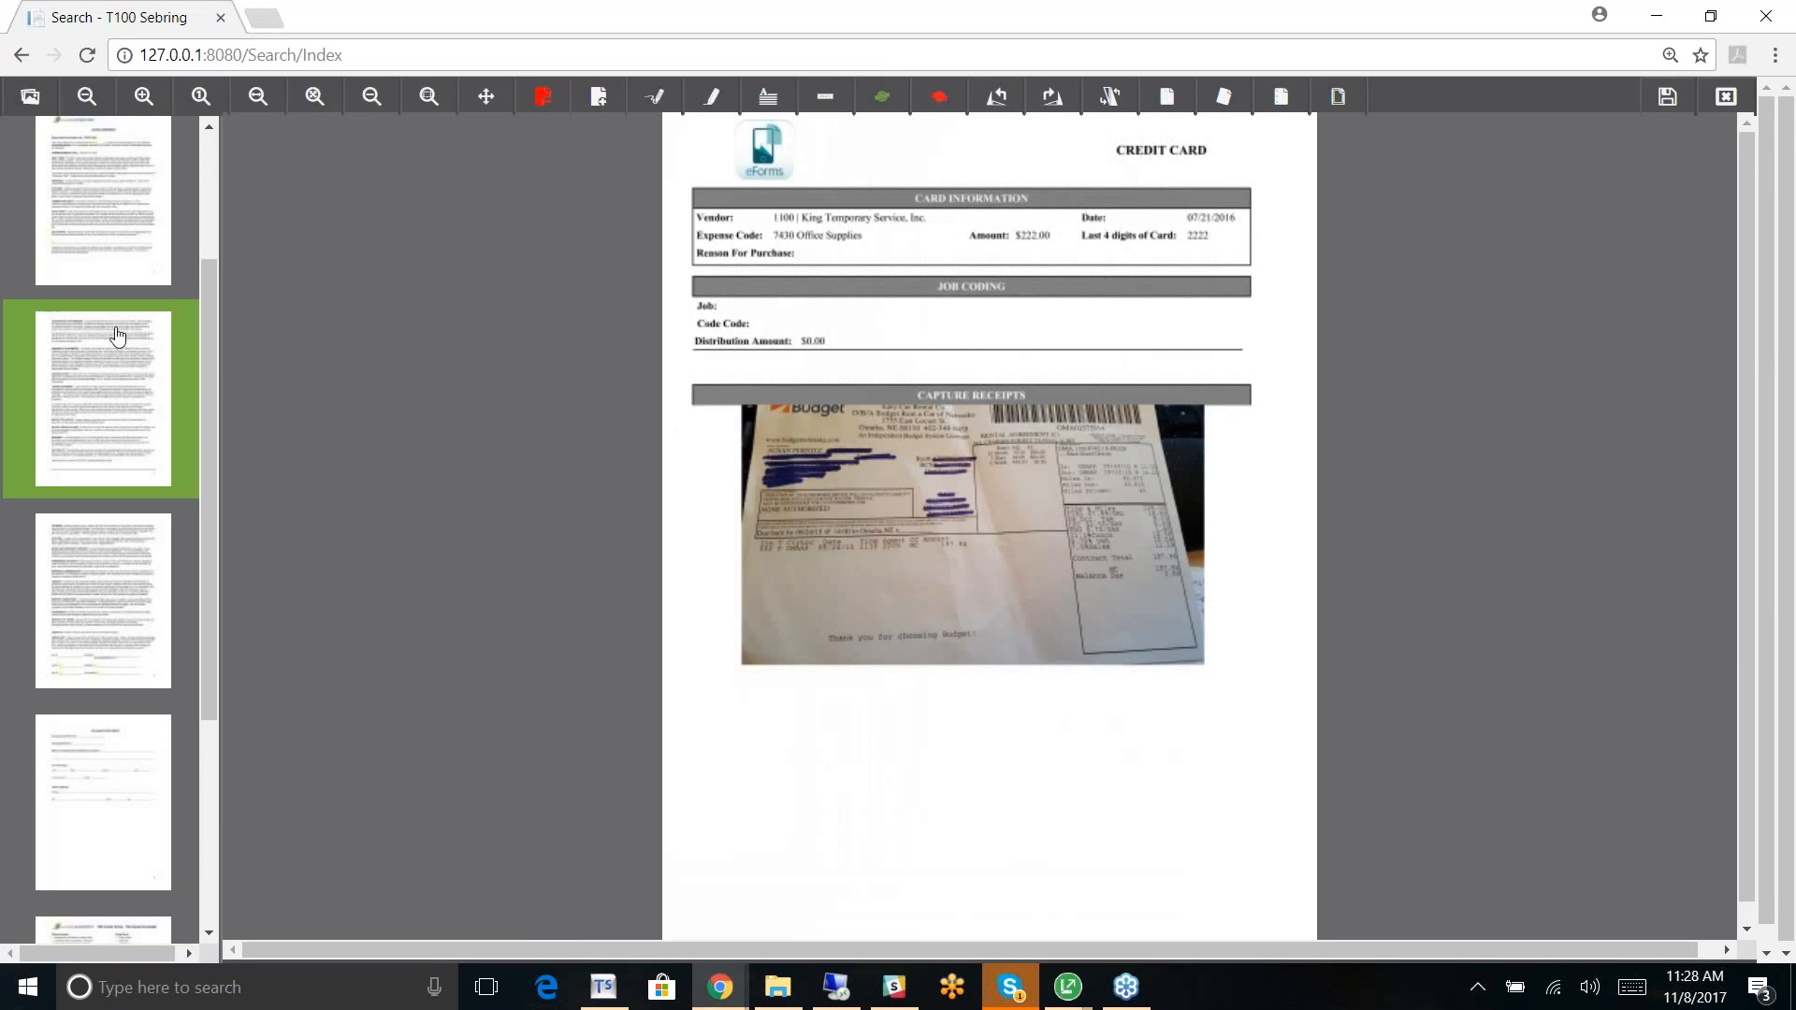
{"action": "scroll", "coordinate": [193, 249], "scroll_direction": "up", "scroll_amount": 2}
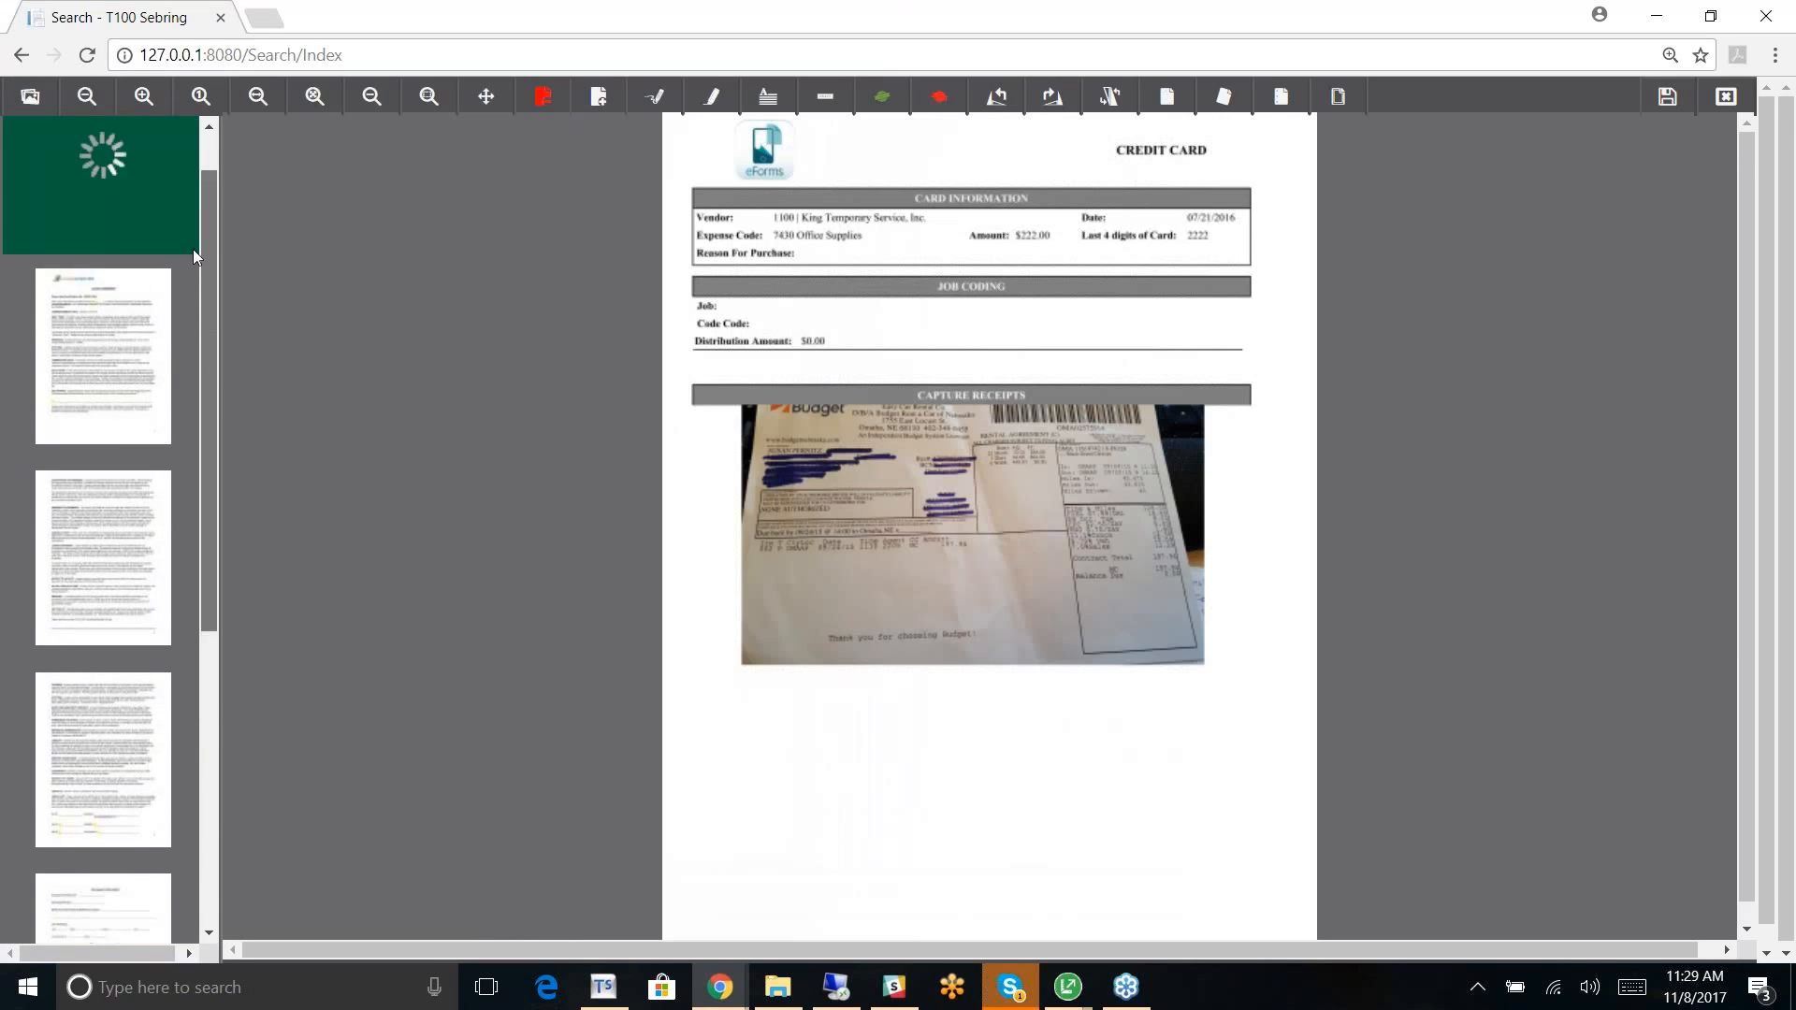
{"action": "left_click", "coordinate": [193, 249]}
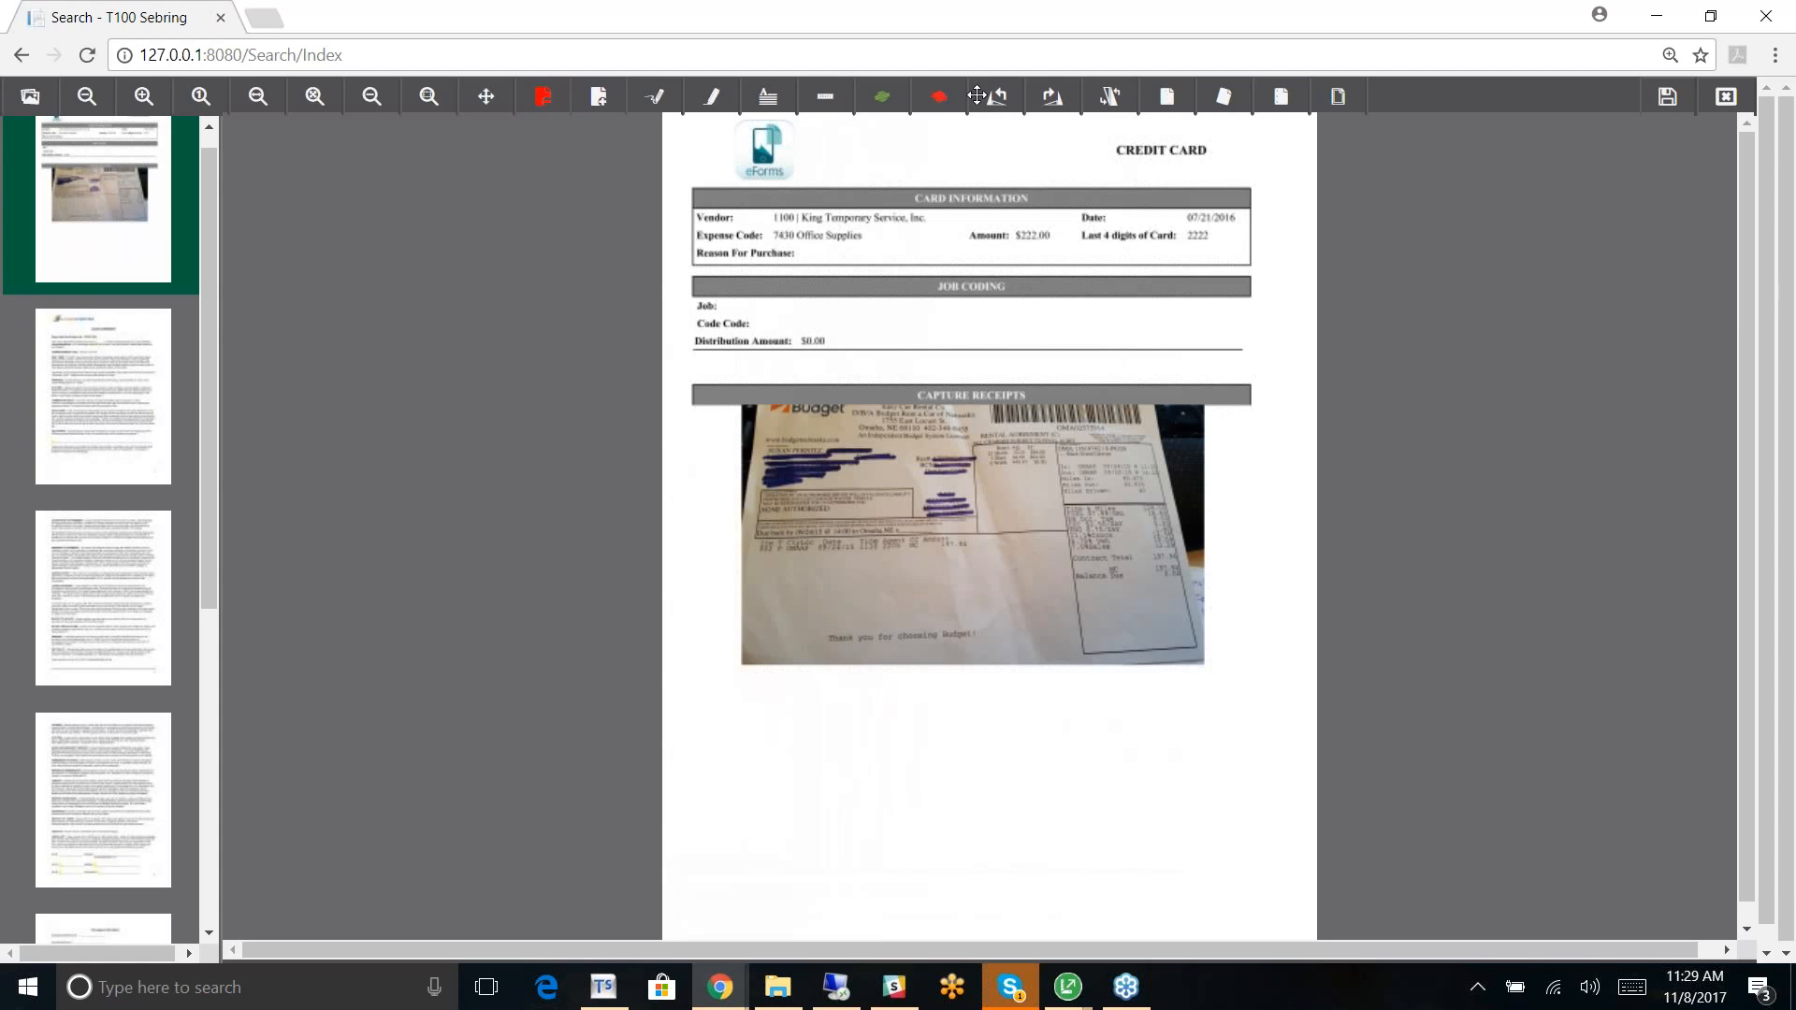
{"action": "left_click", "coordinate": [1727, 99]}
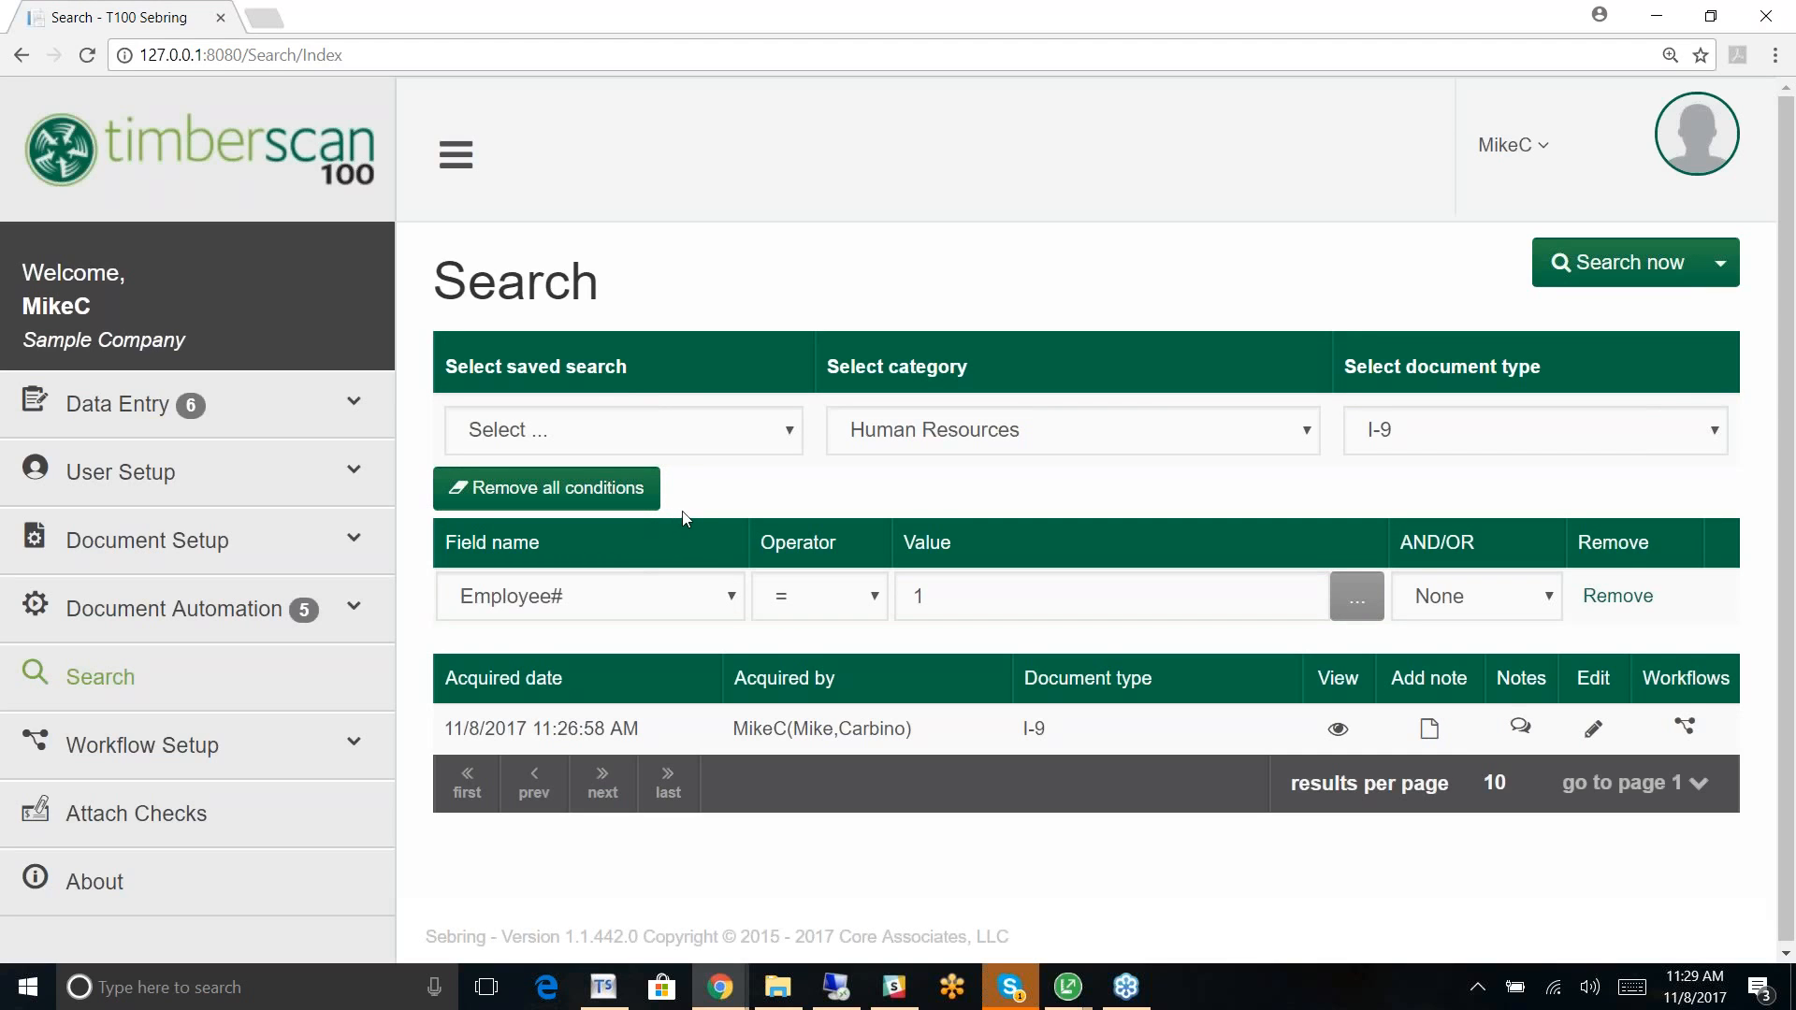
{"action": "left_click", "coordinate": [789, 439]}
{"action": "left_click", "coordinate": [790, 438]}
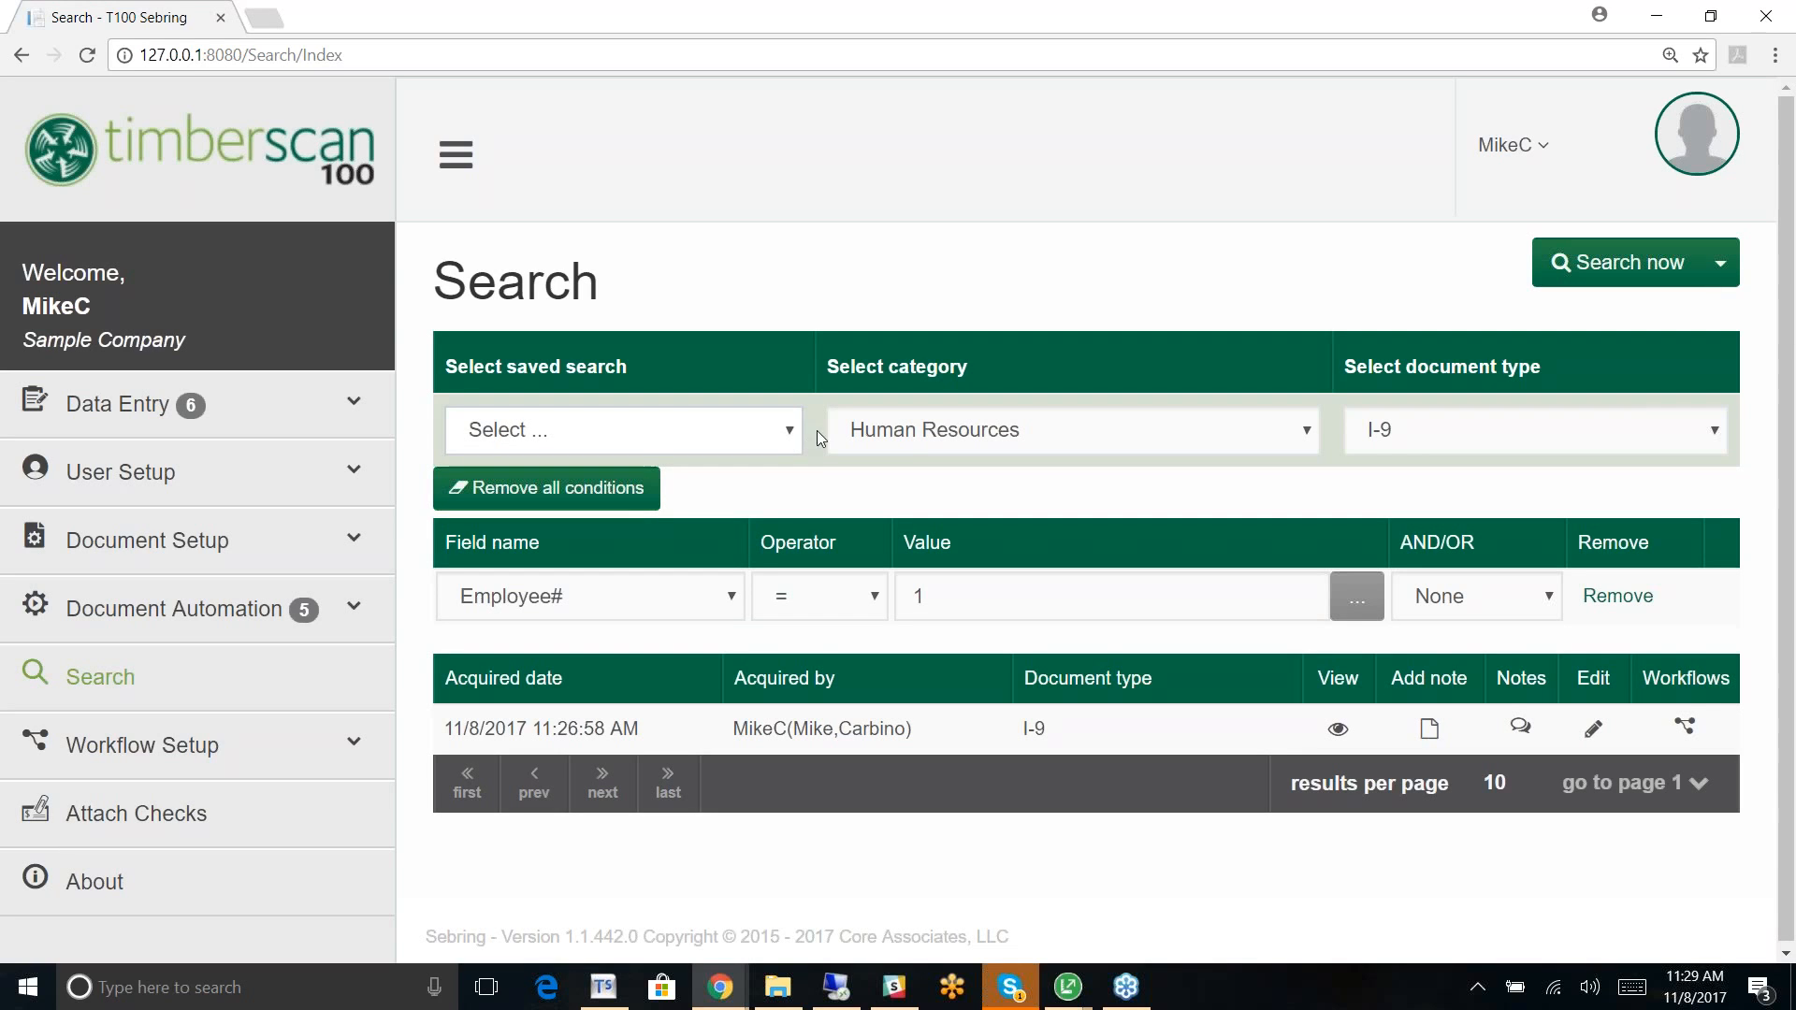